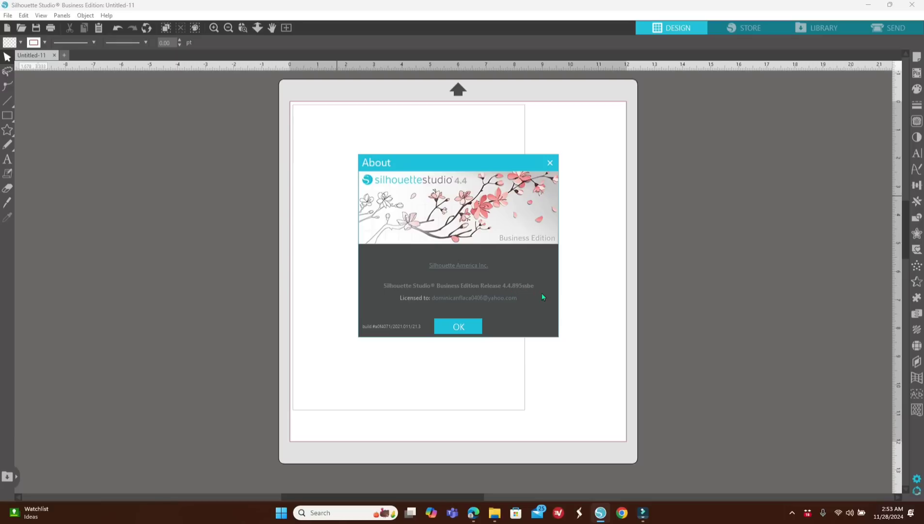
# Step: Close the About window and set the tool preference After Creating a Shape to Continue Drawing Shapes, applying the change
pyautogui.click(551, 162)
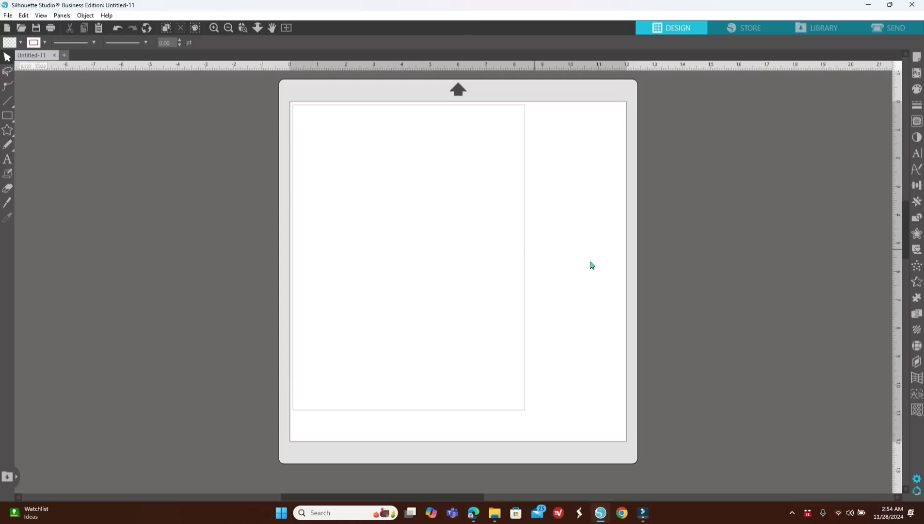
pyautogui.click(917, 479)
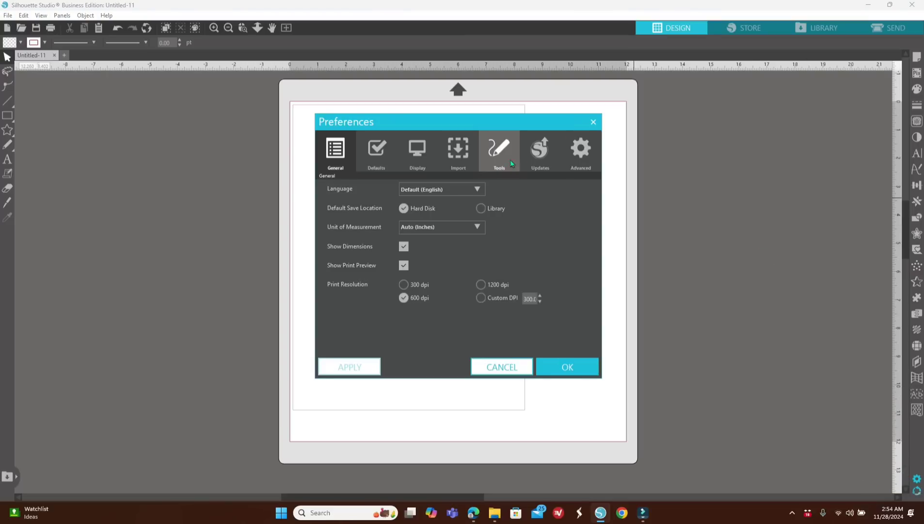
pyautogui.click(499, 152)
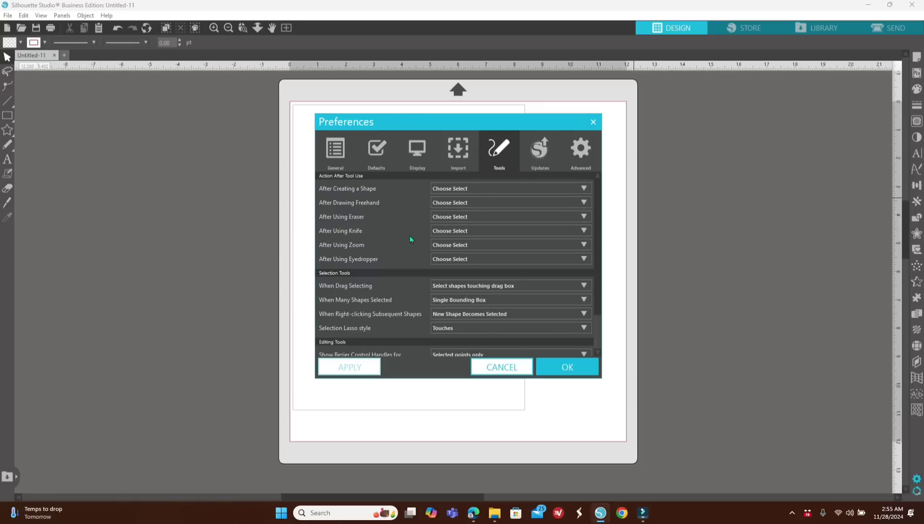
pyautogui.click(437, 189)
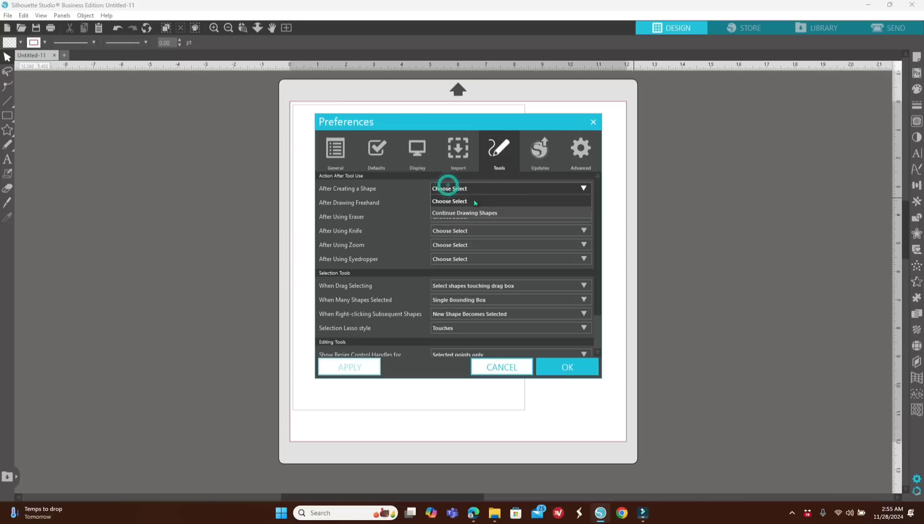
pyautogui.click(471, 212)
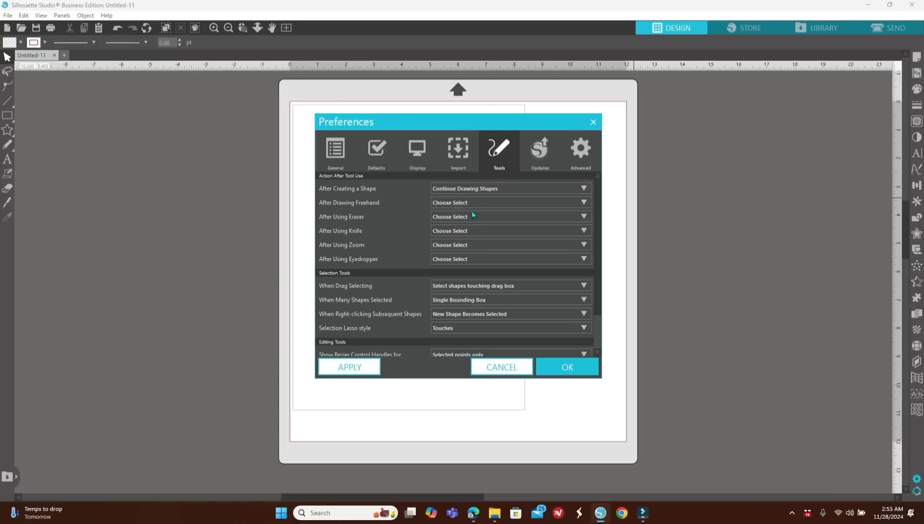
pyautogui.click(368, 365)
pyautogui.click(569, 370)
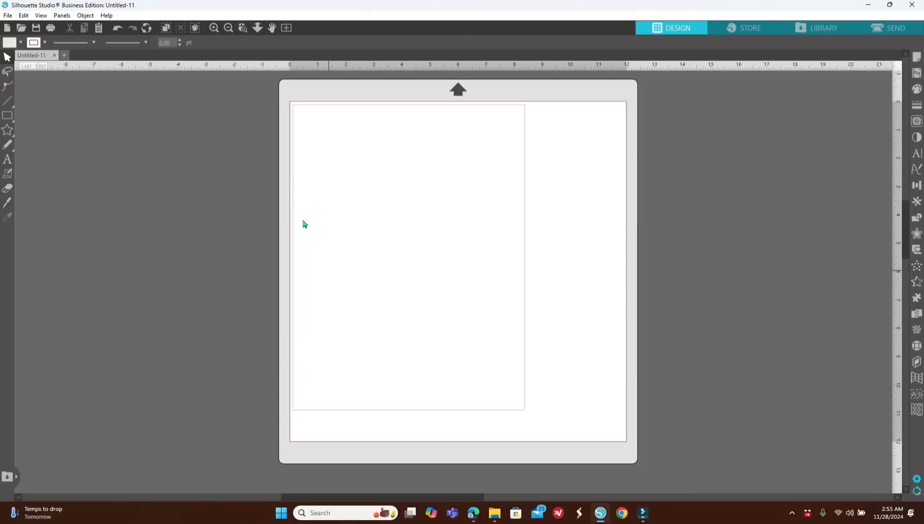
# Step: Draw four overlapping rectangles in succession in the upper half of the page, each roughly 3 to 4 in wide
pyautogui.click(7, 116)
pyautogui.moveTo(345, 145); pyautogui.dragTo(452, 245)
pyautogui.moveTo(415, 193); pyautogui.dragTo(508, 293)
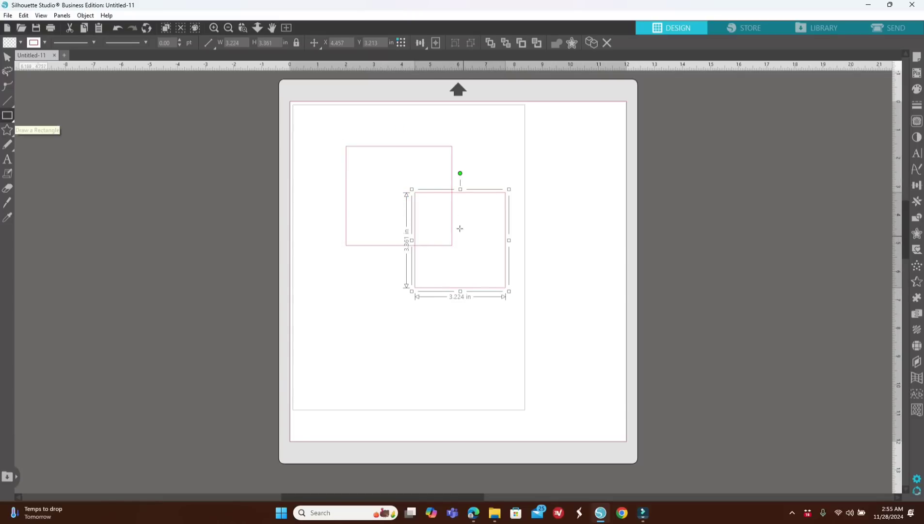
pyautogui.moveTo(453, 145); pyautogui.dragTo(530, 230)
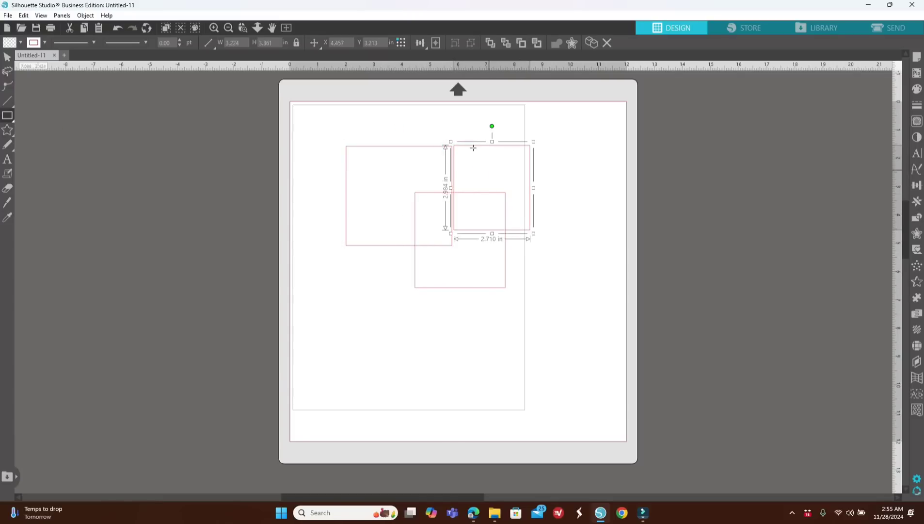
pyautogui.moveTo(470, 120); pyautogui.dragTo(558, 213)
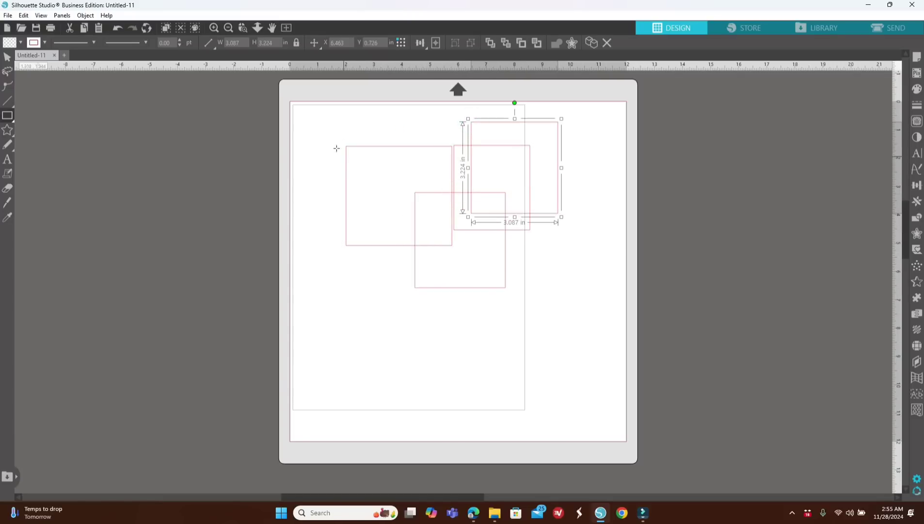
# Step: Select all four overlapping rectangles together and delete them
pyautogui.click(7, 58)
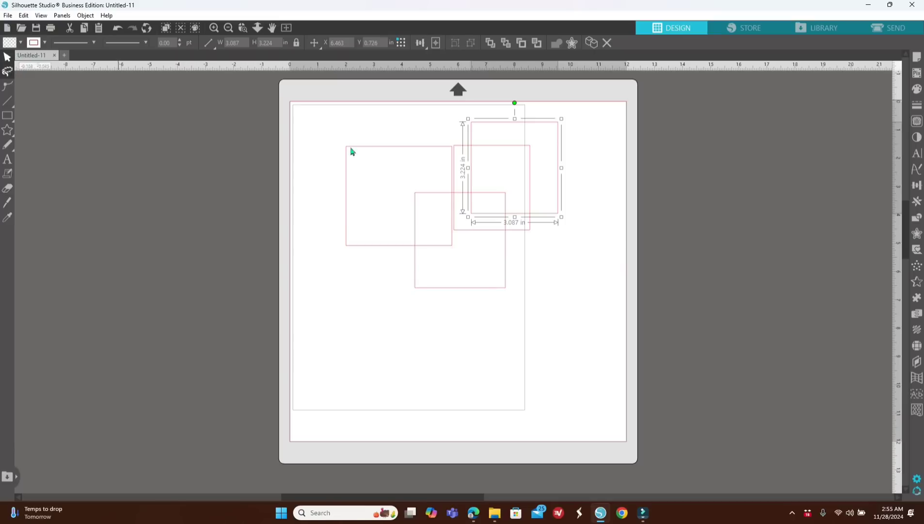
pyautogui.moveTo(324, 113); pyautogui.dragTo(497, 238)
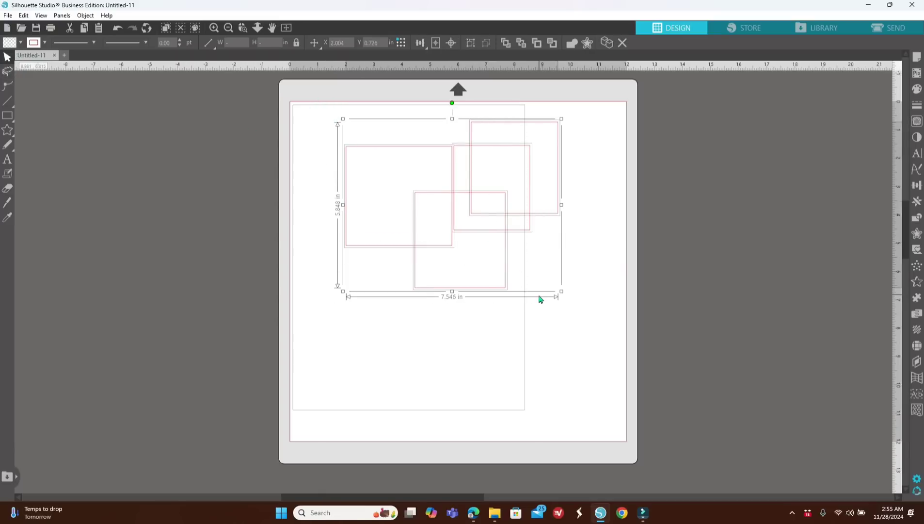
pyautogui.press('Delete')
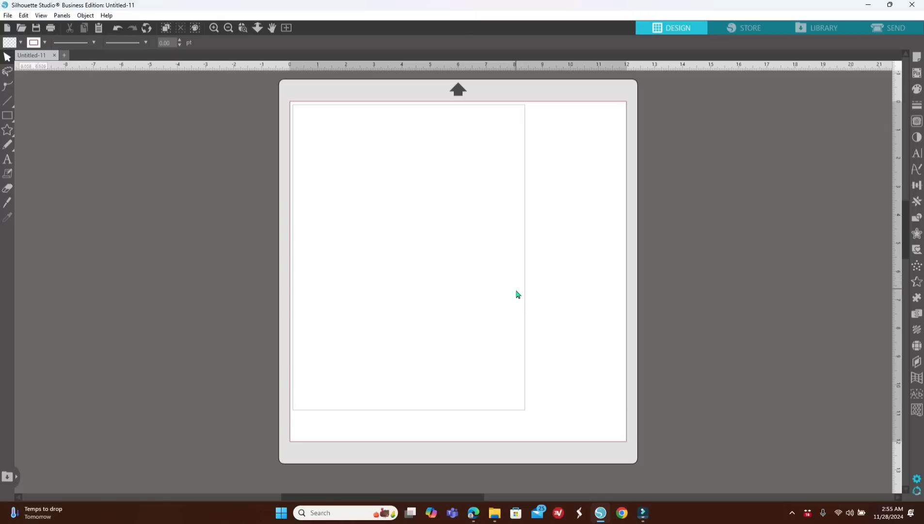
# Step: Set the tool preference After Creating a Shape back to Choose Select and apply it
pyautogui.click(918, 479)
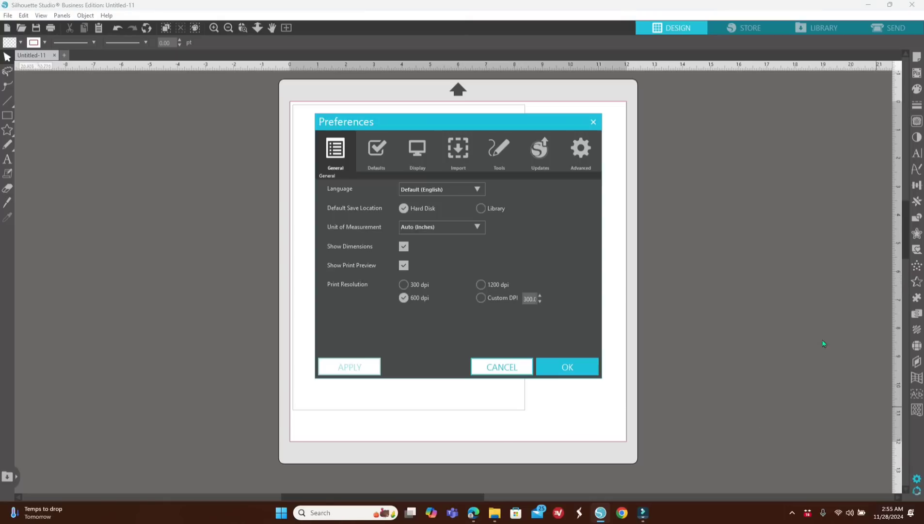
pyautogui.click(502, 154)
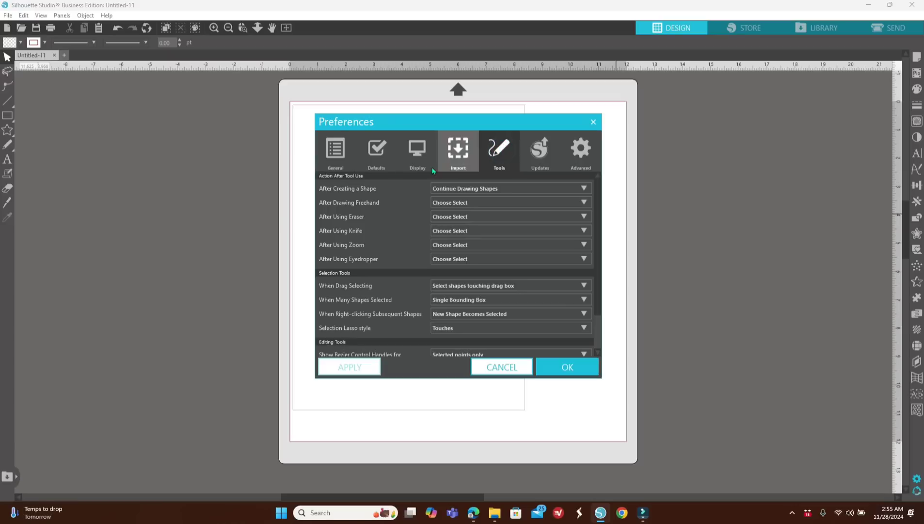
pyautogui.click(446, 191)
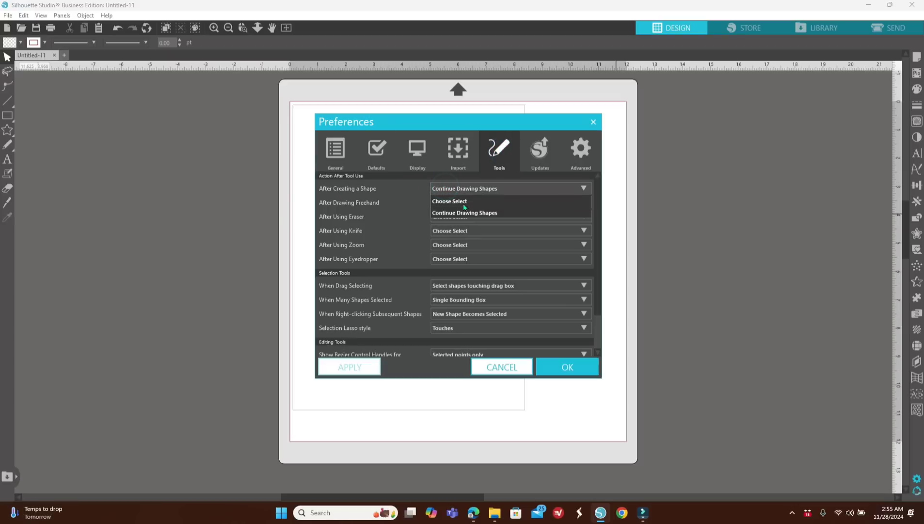
pyautogui.click(463, 203)
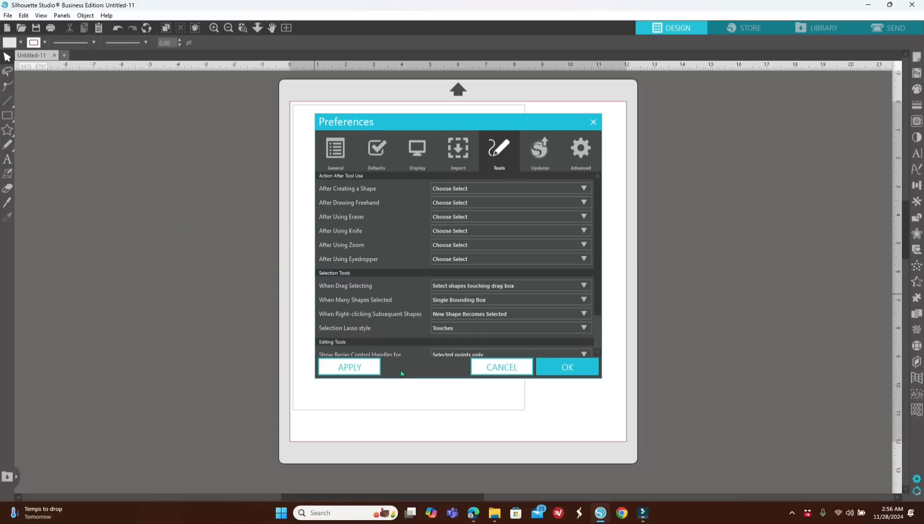
pyautogui.click(370, 367)
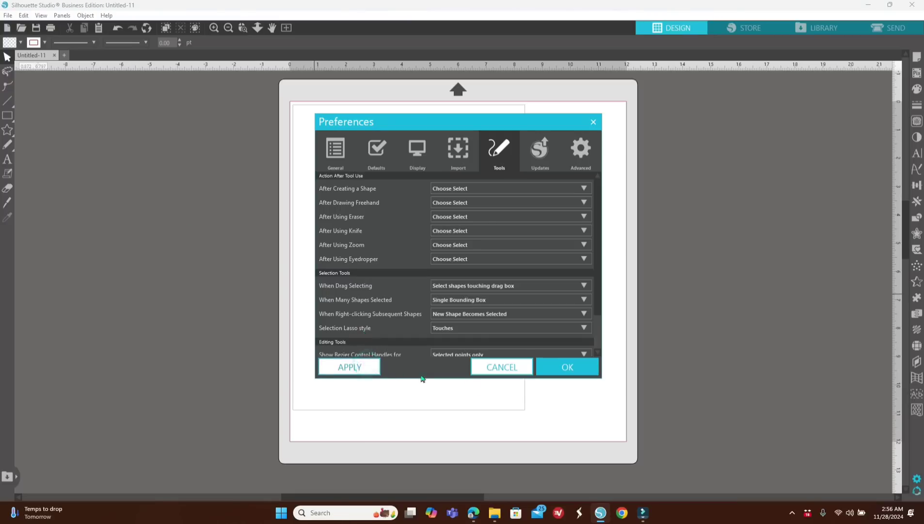
pyautogui.click(578, 373)
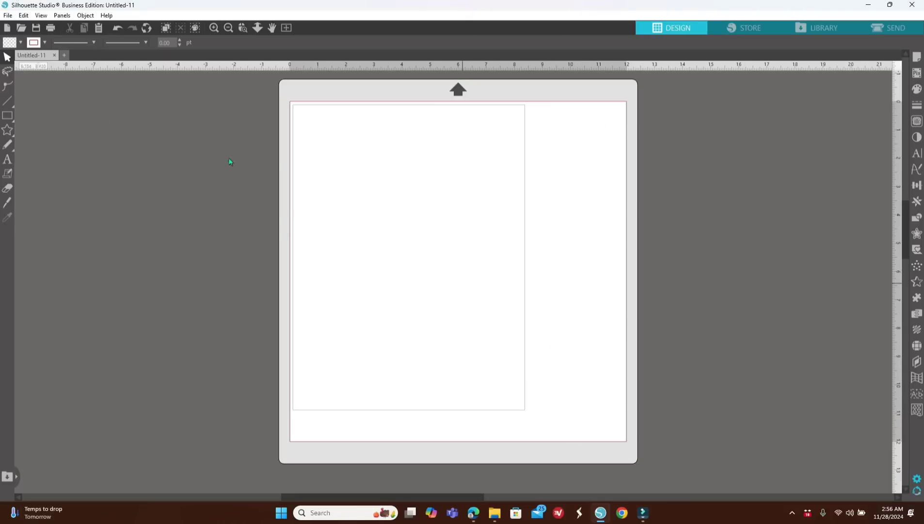
# Step: Draw one test rectangle about 4.6 × 3.9 in on the page and delete it
pyautogui.click(8, 116)
pyautogui.moveTo(360, 164); pyautogui.dragTo(490, 277)
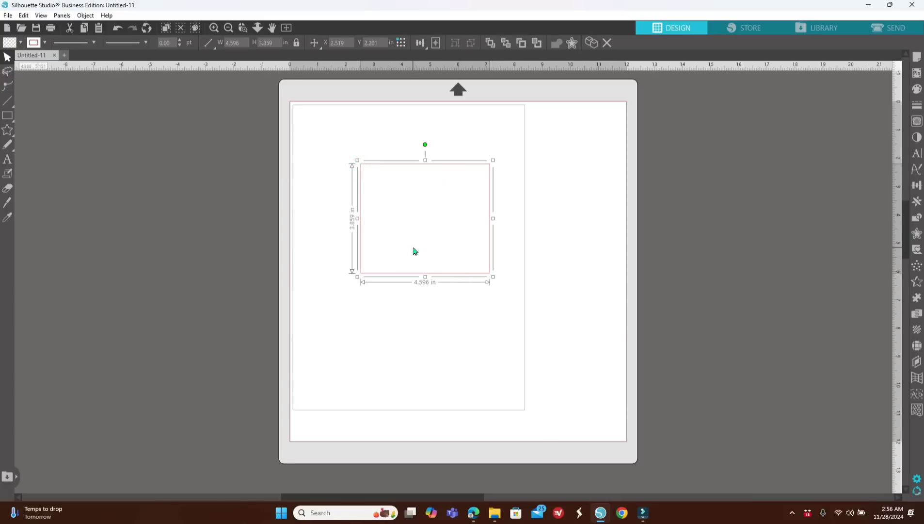
pyautogui.press('Delete')
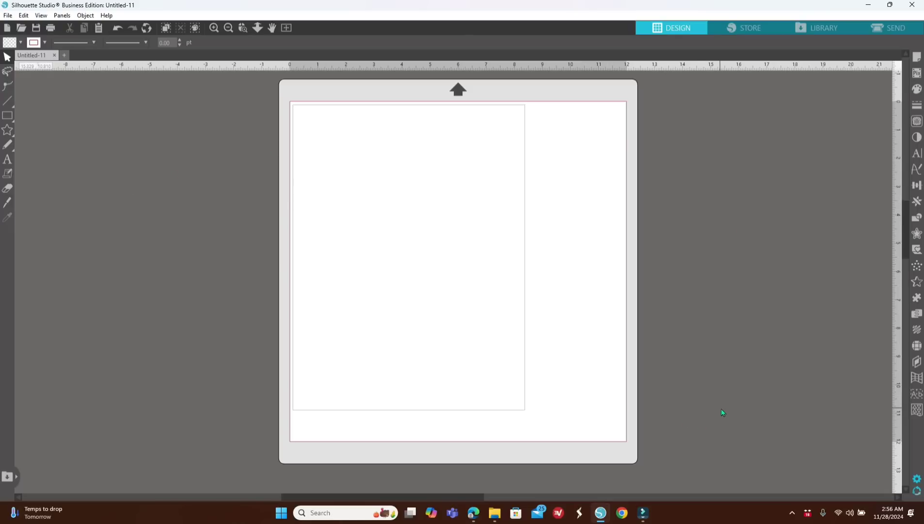
# Step: Switch the interface to the light theme and back to the dark one
pyautogui.click(917, 490)
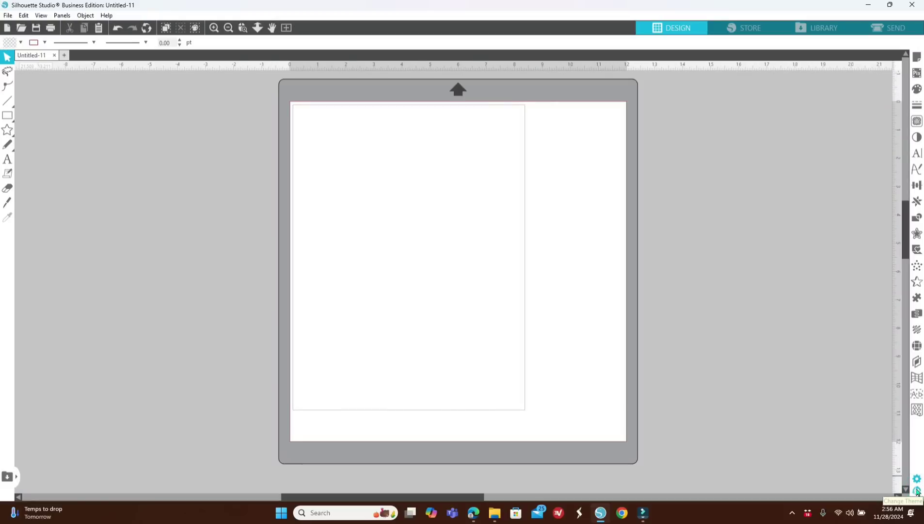
pyautogui.click(917, 491)
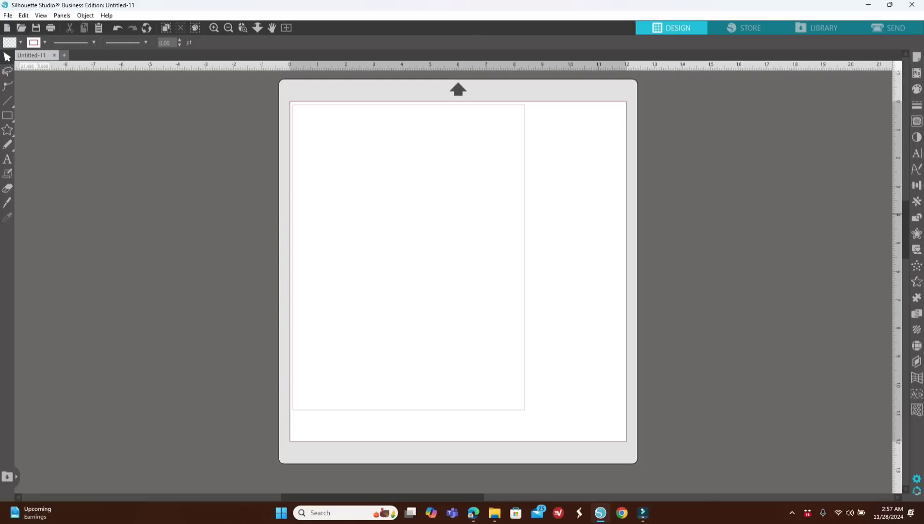
# Step: Set the media size to Letter (8.500 × 11.000 in) in the page setup
pyautogui.click(917, 57)
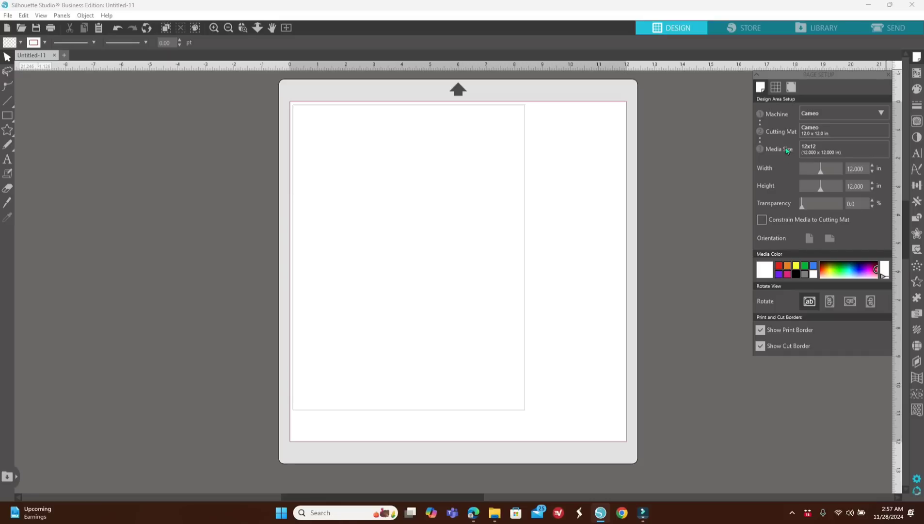
pyautogui.click(825, 154)
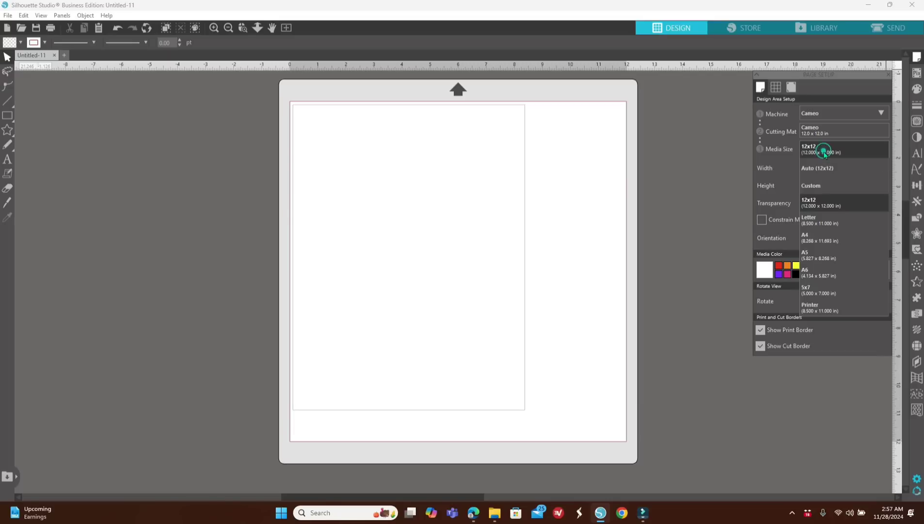
pyautogui.click(818, 218)
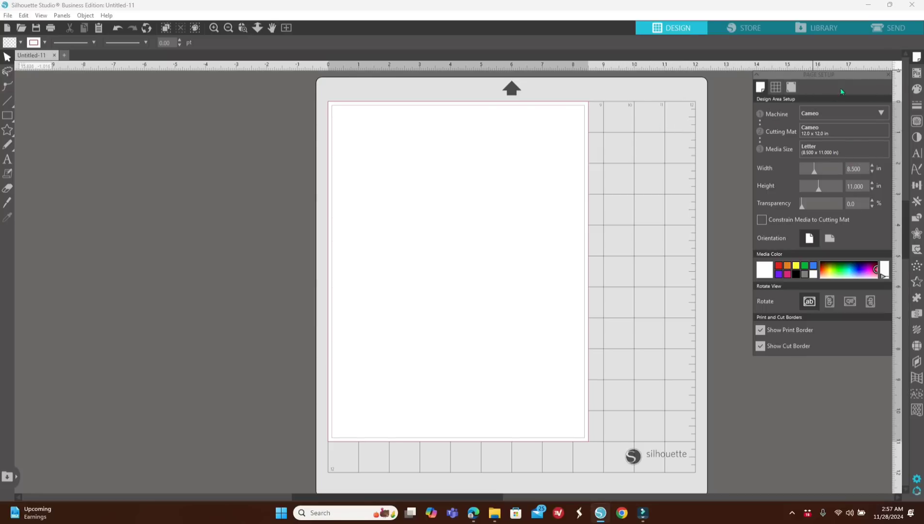
# Step: Open the page's grid and guide options, toggle the ruler twice, and close the page setup
pyautogui.click(776, 87)
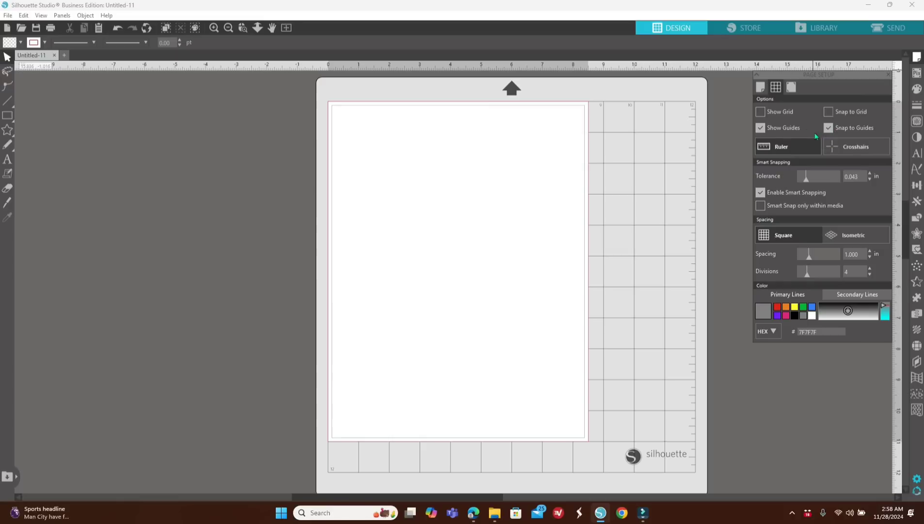
pyautogui.click(785, 148)
pyautogui.click(785, 147)
pyautogui.click(890, 76)
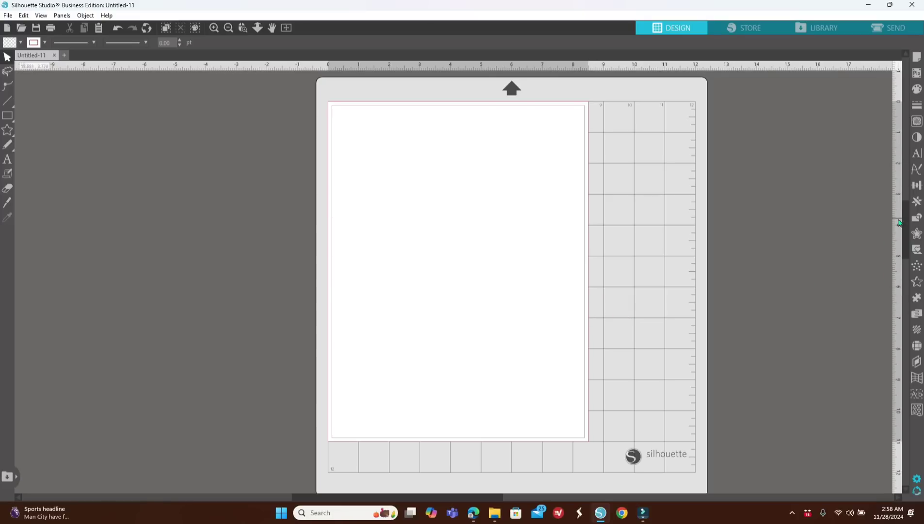
# Step: Place a vertical guide at X 4.250 in and a horizontal guide at Y 5.500 in to cross at the page centre
pyautogui.moveTo(898, 227); pyautogui.dragTo(442, 235)
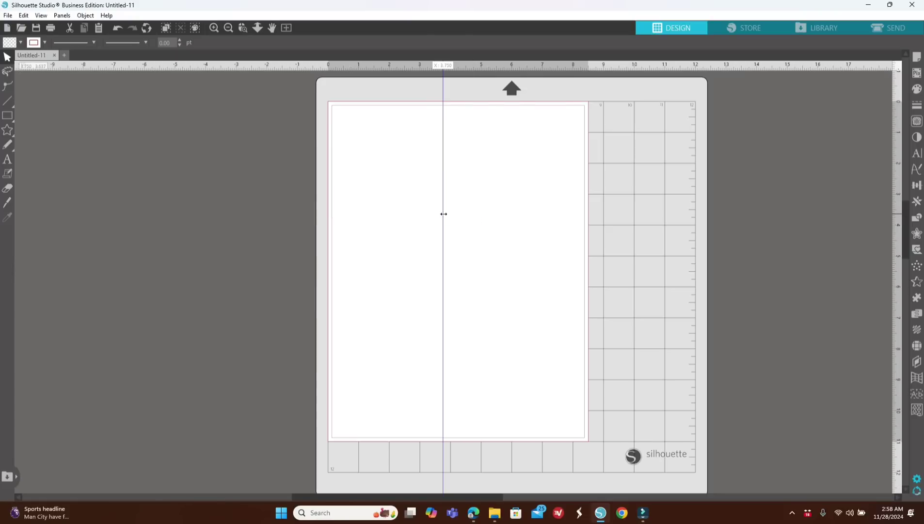
pyautogui.moveTo(443, 213); pyautogui.dragTo(459, 219)
pyautogui.click(537, 230)
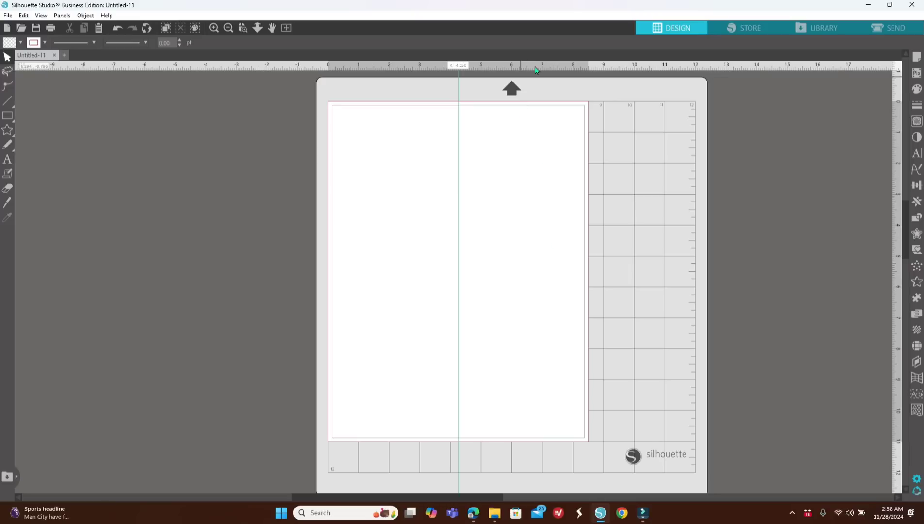
pyautogui.moveTo(574, 67); pyautogui.dragTo(591, 276)
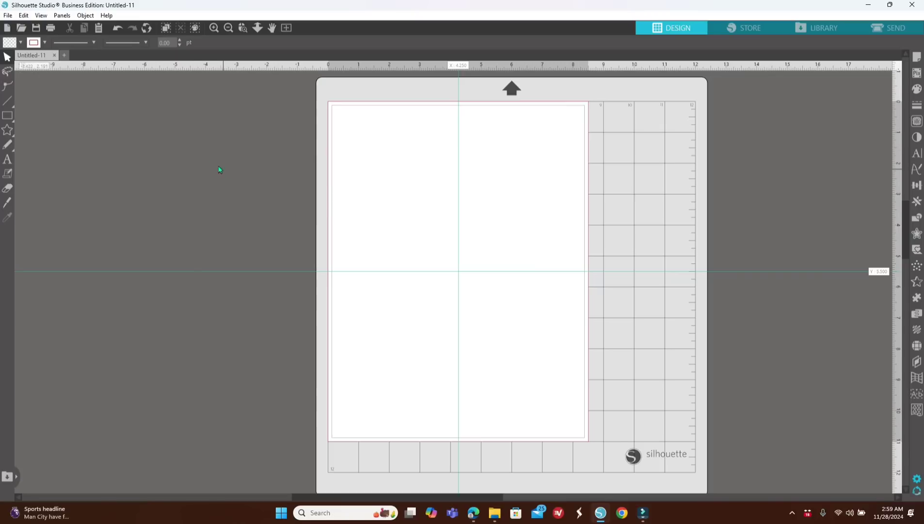
# Step: Draw a rectangle about 2.28 × 3.32 in in the page's upper-left quadrant and fill it with light pink FBD3D5
pyautogui.click(15, 117)
pyautogui.moveTo(334, 137)
pyautogui.mouseDown()
pyautogui.moveTo(392, 164)
pyautogui.moveTo(409, 243)
pyautogui.mouseUp()
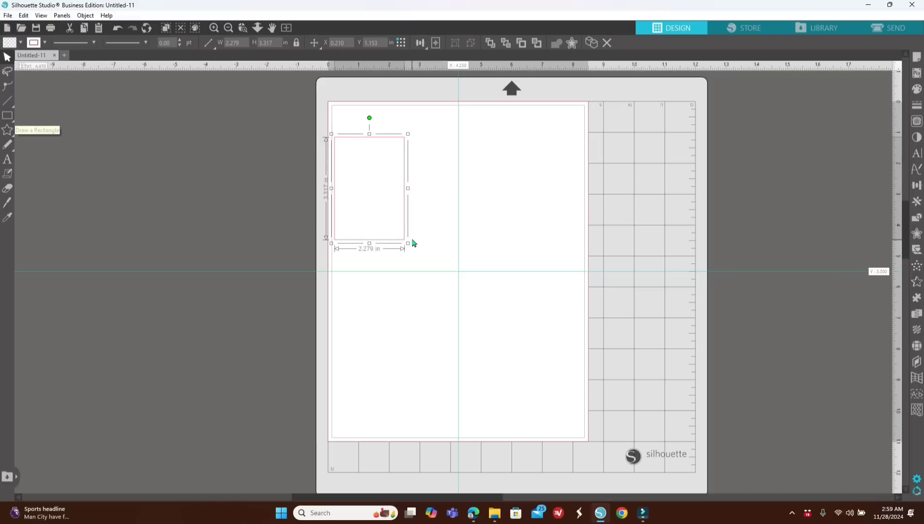
pyautogui.click(921, 90)
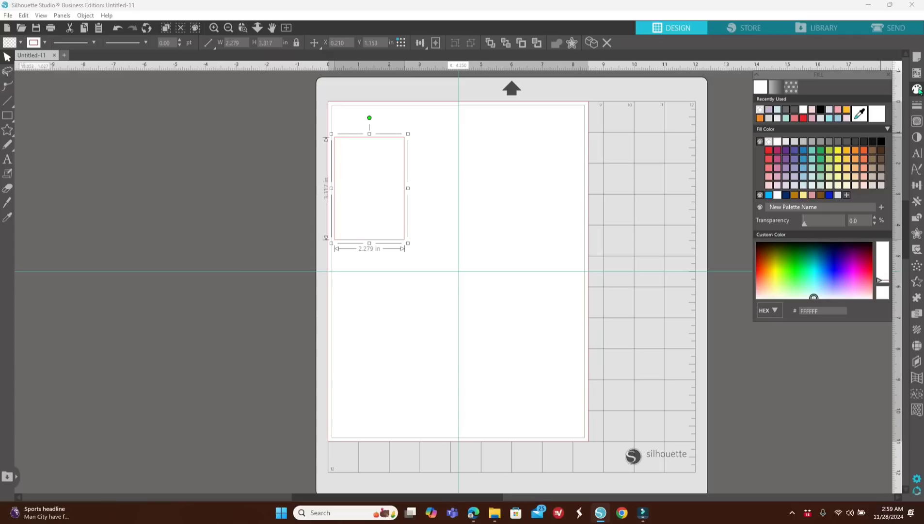
pyautogui.click(768, 185)
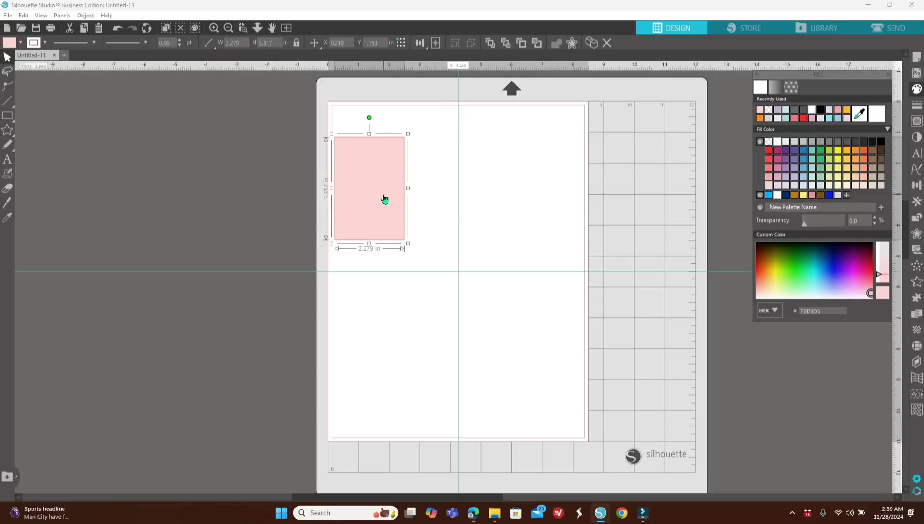
pyautogui.click(445, 186)
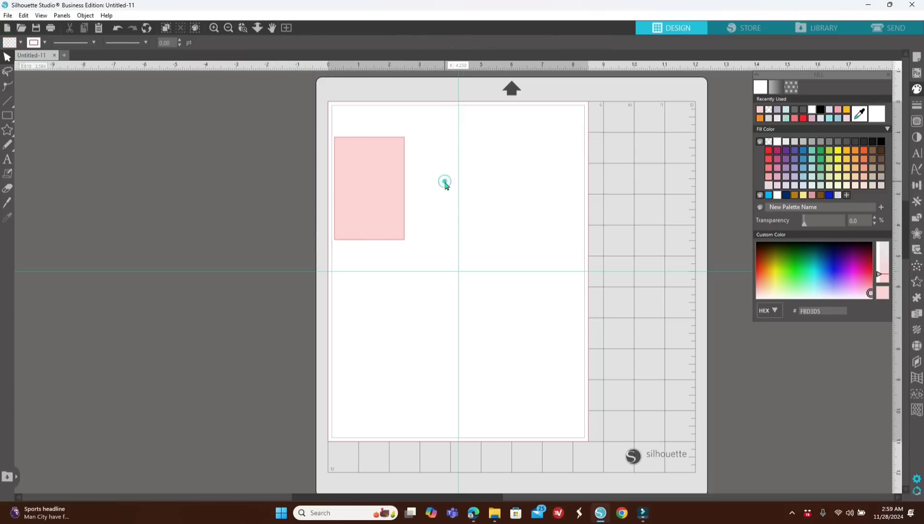
pyautogui.click(368, 155)
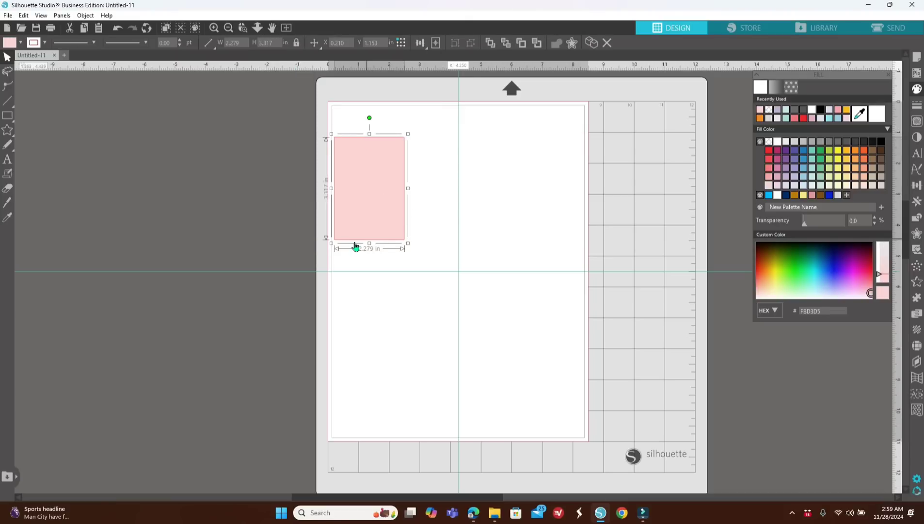
# Step: Unlock the pink rectangle's aspect ratio and set its size to 4.250 in wide by 5.500 in high
pyautogui.click(430, 180)
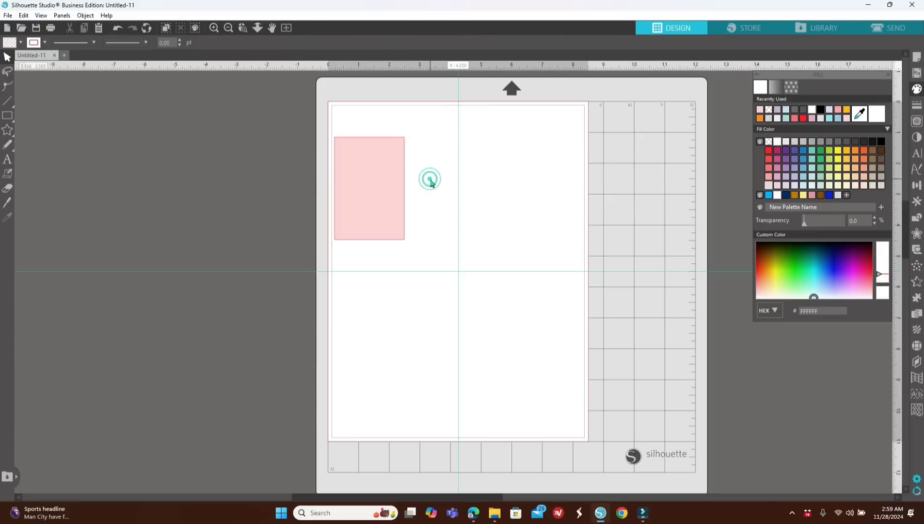
pyautogui.click(379, 166)
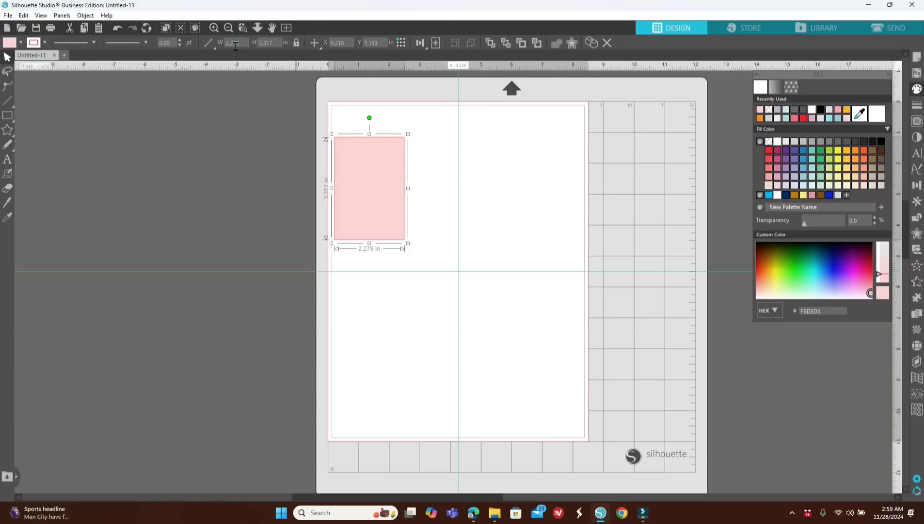
pyautogui.click(298, 44)
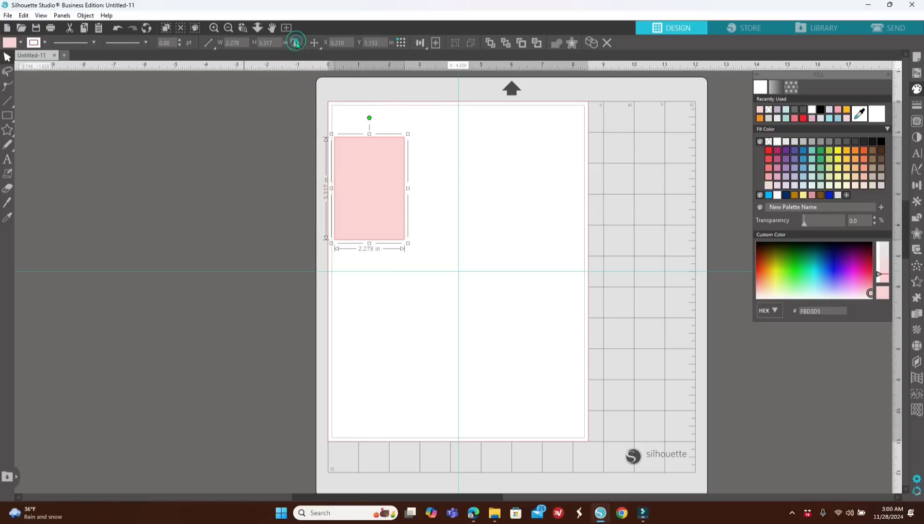
pyautogui.doubleClick(244, 44)
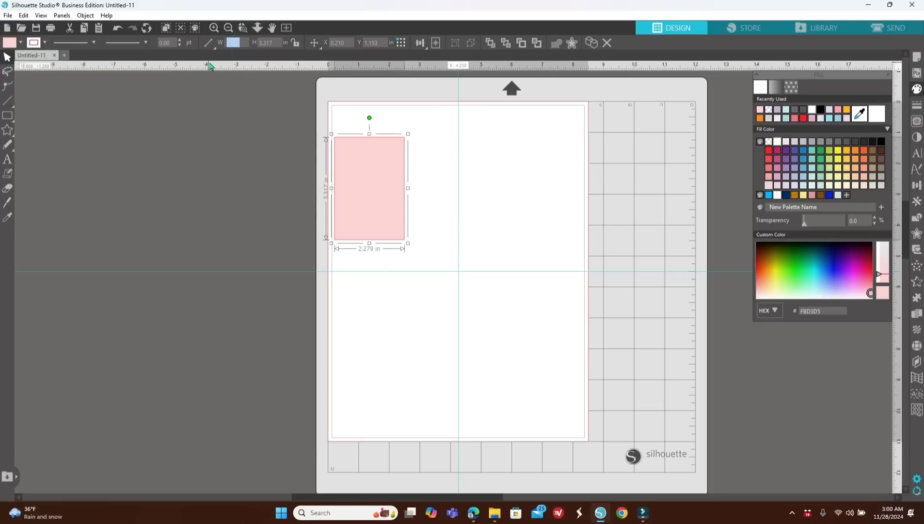
pyautogui.write('4.25')
pyautogui.press('Return')
pyautogui.moveTo(256, 54); pyautogui.dragTo(249, 55)
pyautogui.write('5.500')
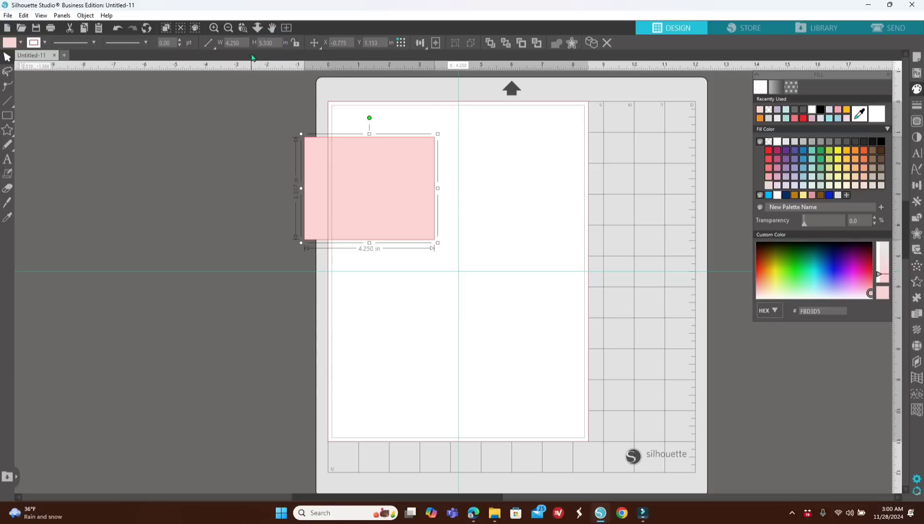
# Step: Snap the rectangle into the page's upper-left quadrant, duplicate it and place the copy in the upper-right quadrant
pyautogui.moveTo(375, 146); pyautogui.dragTo(400, 149)
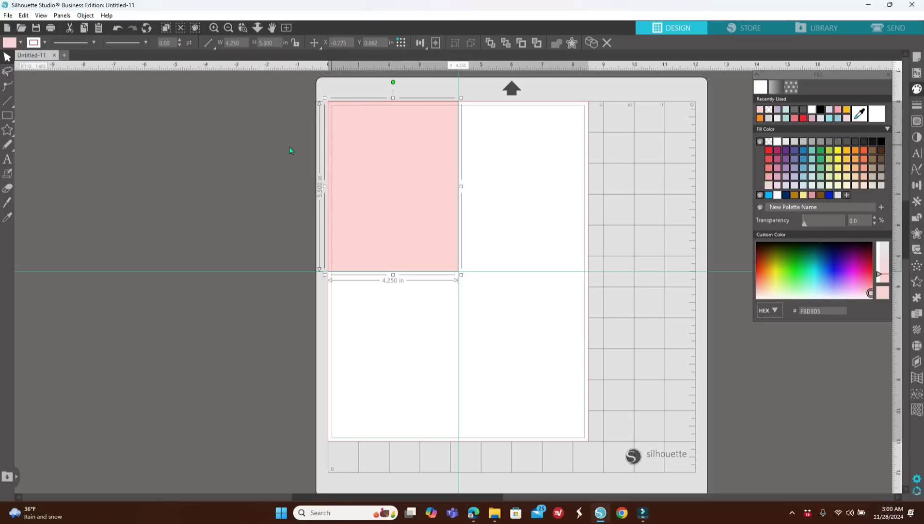
pyautogui.click(175, 96)
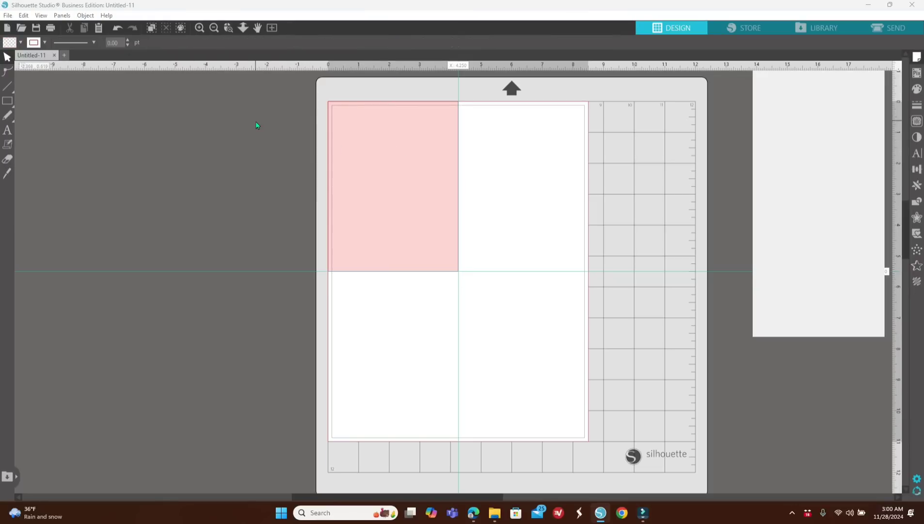
pyautogui.click(344, 153)
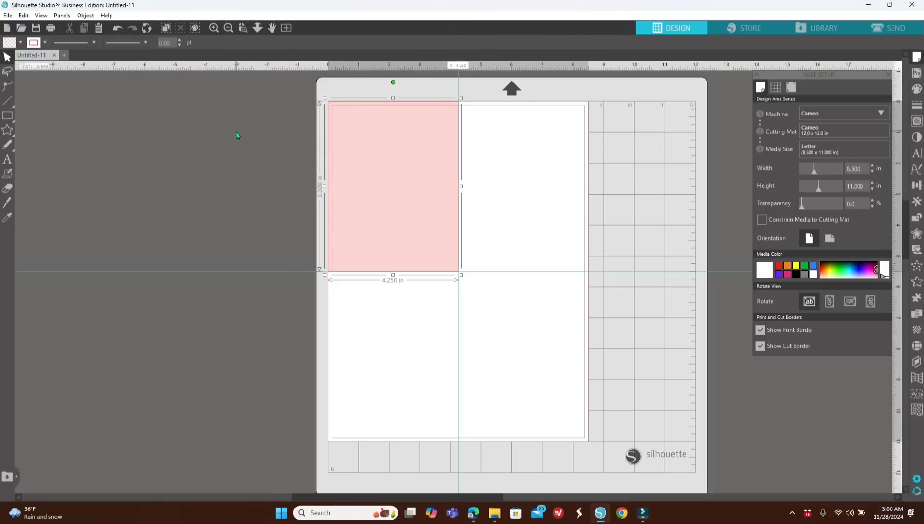
pyautogui.rightClick(237, 132)
pyautogui.click(270, 206)
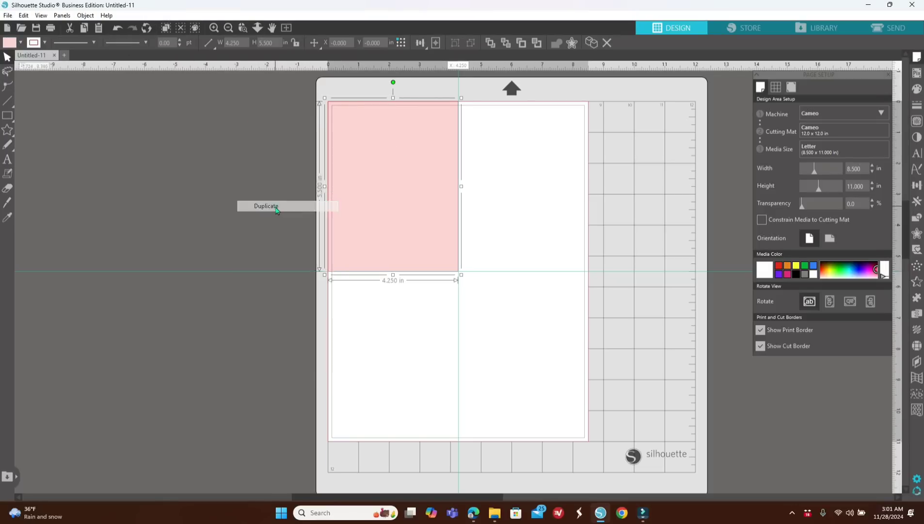
pyautogui.moveTo(384, 196); pyautogui.dragTo(503, 200)
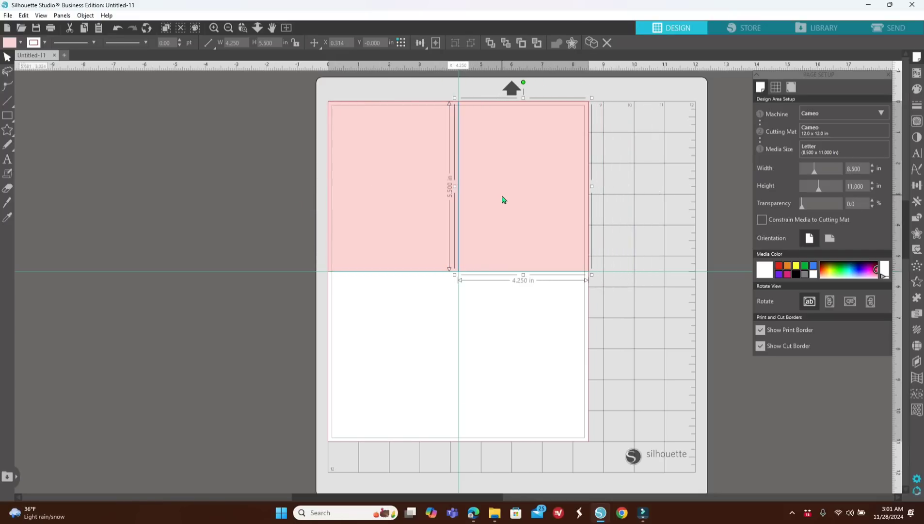
# Step: Open the page's grid and snapping options and test how the duplicate rectangle snaps to the guides
pyautogui.click(776, 87)
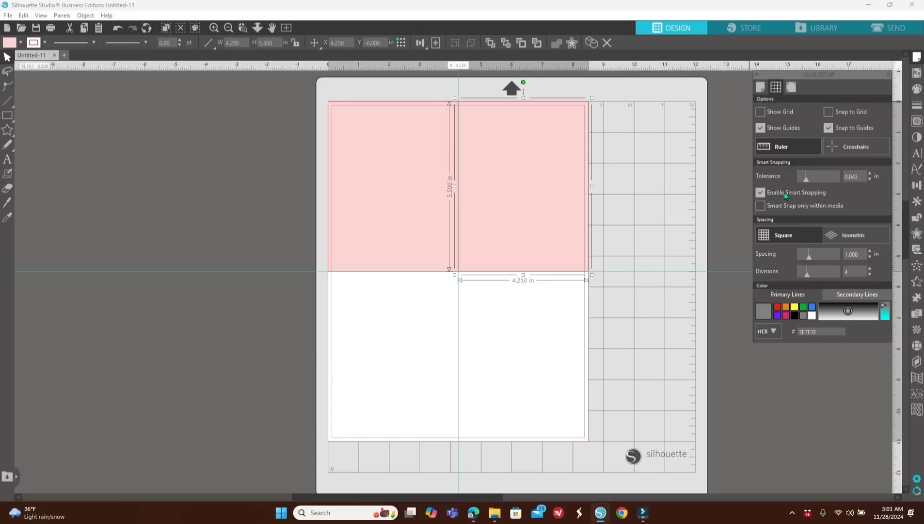
pyautogui.moveTo(549, 179)
pyautogui.mouseDown()
pyautogui.moveTo(575, 175)
pyautogui.moveTo(534, 175)
pyautogui.mouseUp()
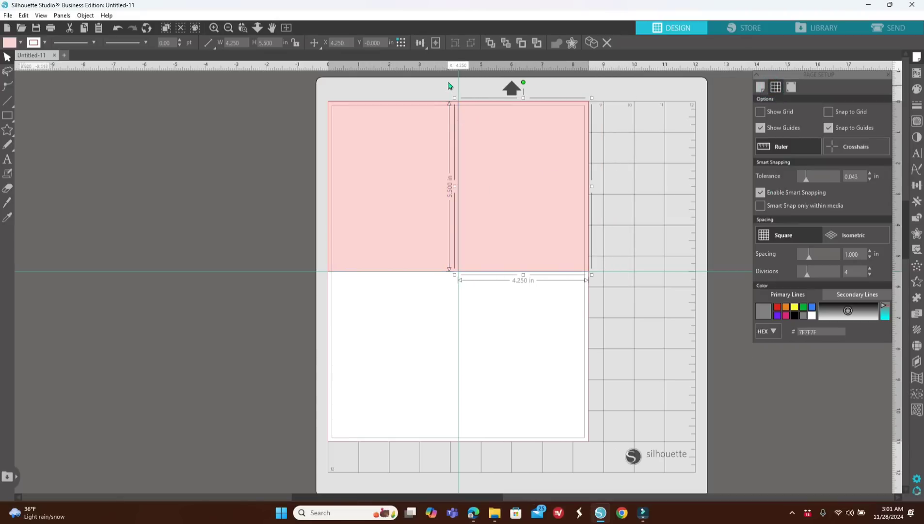
pyautogui.moveTo(511, 213)
pyautogui.mouseDown()
pyautogui.moveTo(531, 208)
pyautogui.moveTo(512, 212)
pyautogui.mouseUp()
# Step: Duplicate both upper rectangles together and place the copies in the page's two lower quadrants
pyautogui.moveTo(267, 120); pyautogui.dragTo(631, 270)
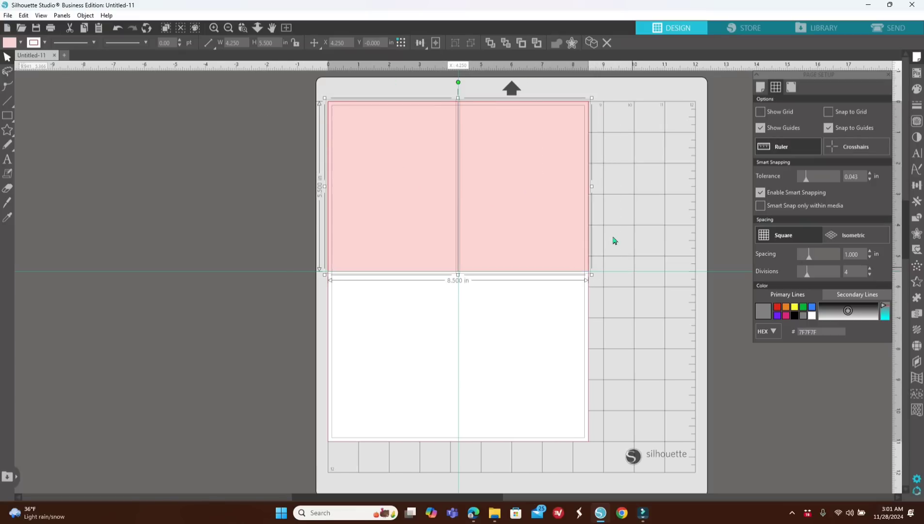
pyautogui.rightClick(623, 197)
pyautogui.click(661, 269)
pyautogui.moveTo(557, 227); pyautogui.dragTo(534, 336)
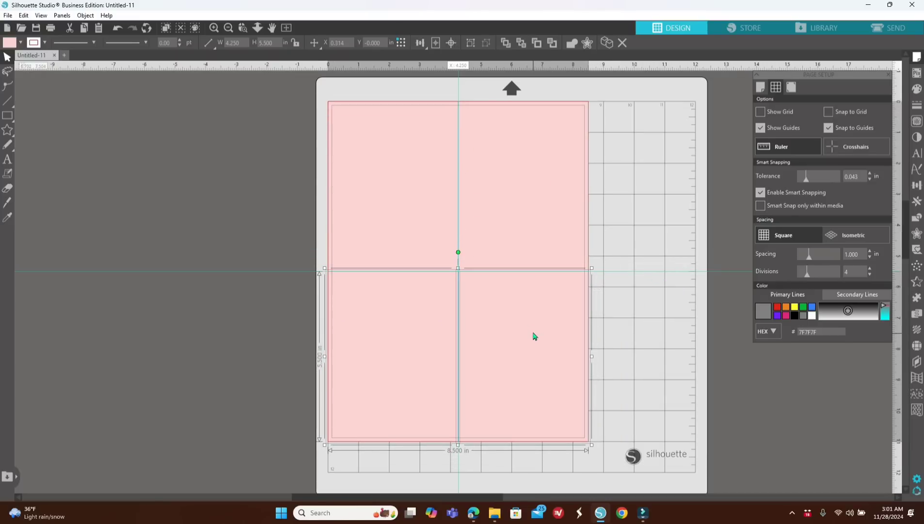
pyautogui.click(248, 218)
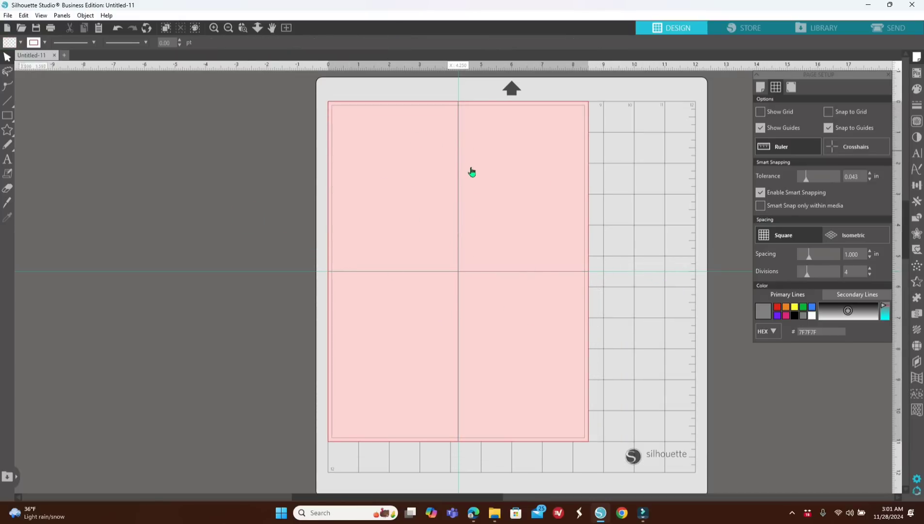
# Step: Delete the horizontal and vertical centre guides
pyautogui.rightClick(258, 271)
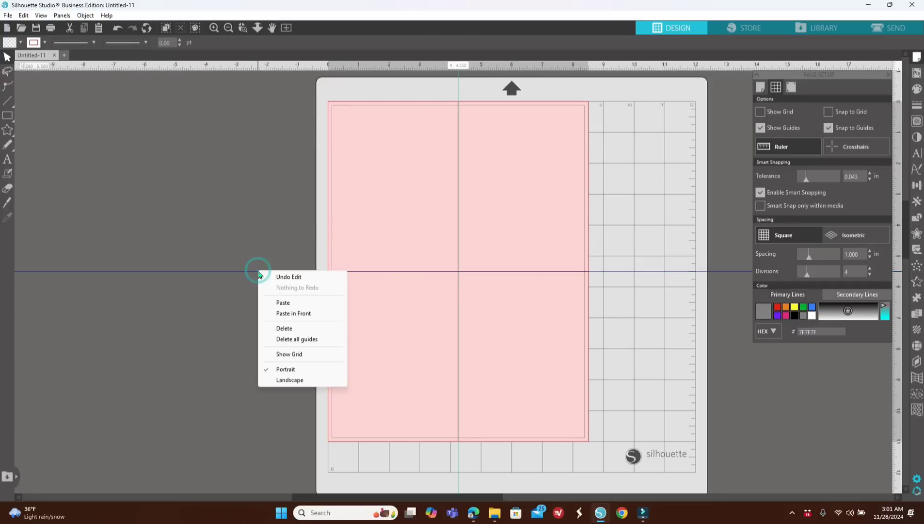
pyautogui.click(285, 328)
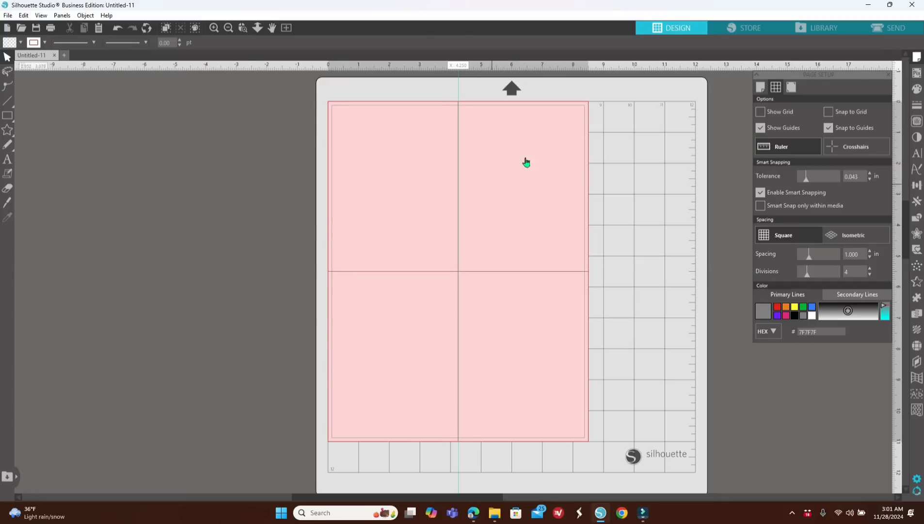
pyautogui.rightClick(459, 89)
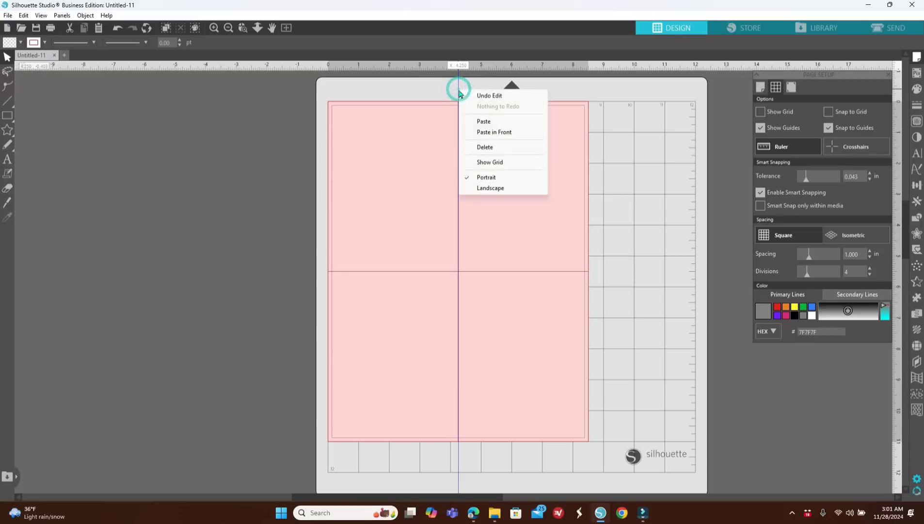
pyautogui.click(496, 146)
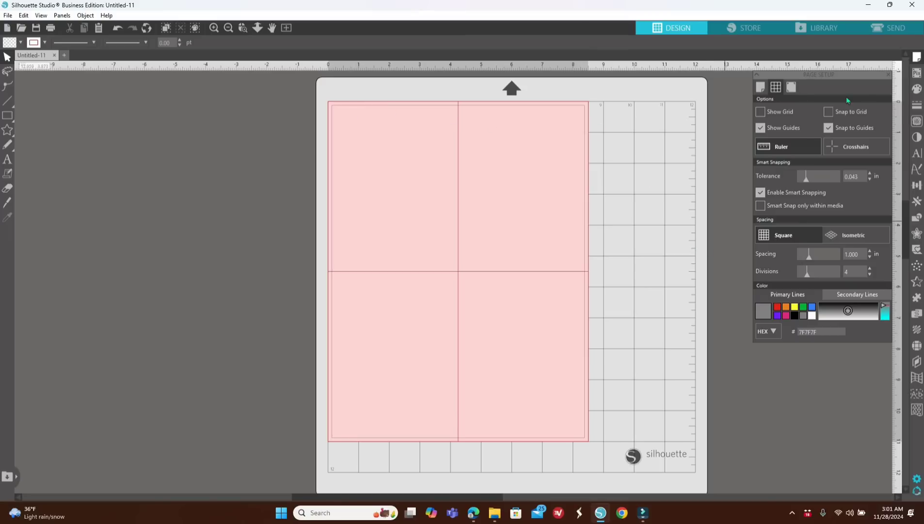
# Step: Return to the design area settings and move all four rectangles off the mat to the left of the page
pyautogui.click(760, 87)
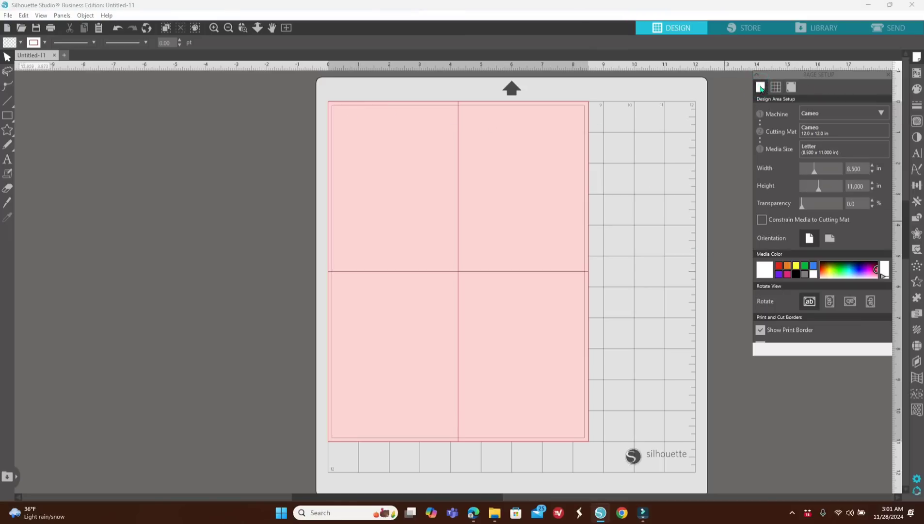
pyautogui.moveTo(564, 363); pyautogui.dragTo(191, 358)
pyautogui.click(545, 288)
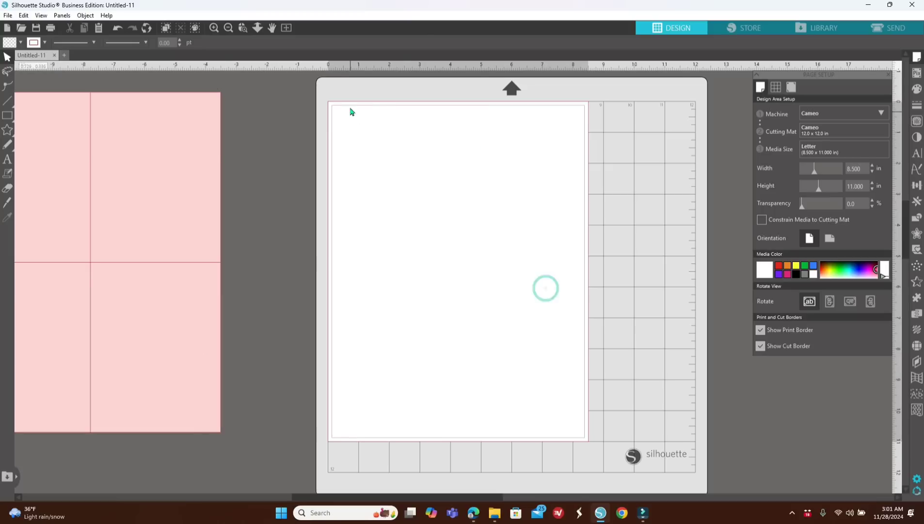
# Step: Hide the cut border, and switch the print border off and on again
pyautogui.click(760, 347)
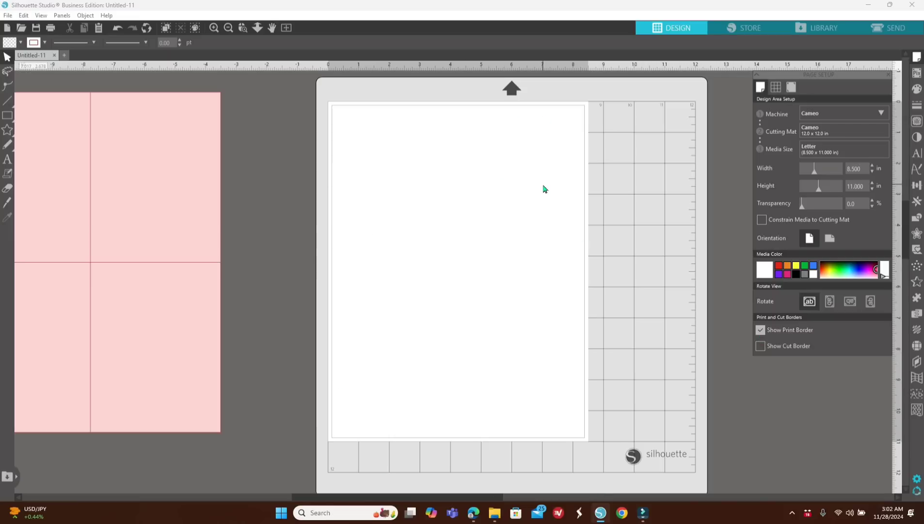
pyautogui.click(759, 332)
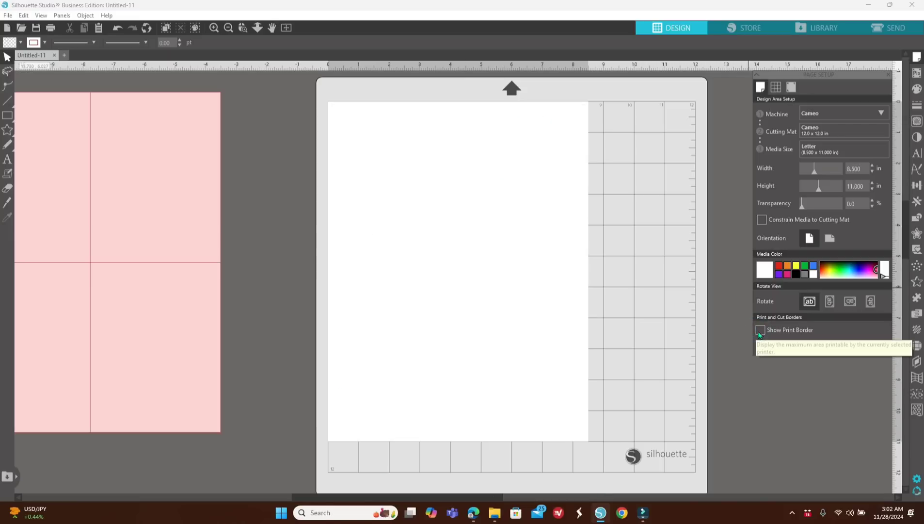
pyautogui.click(759, 332)
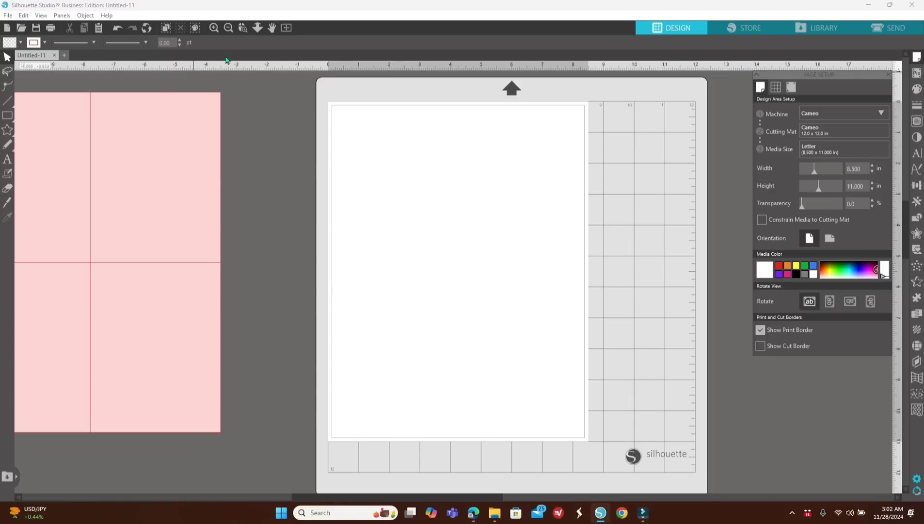
# Step: Move the four rectangles back onto the page together and group them
pyautogui.click(227, 30)
pyautogui.moveTo(95, 109); pyautogui.dragTo(291, 398)
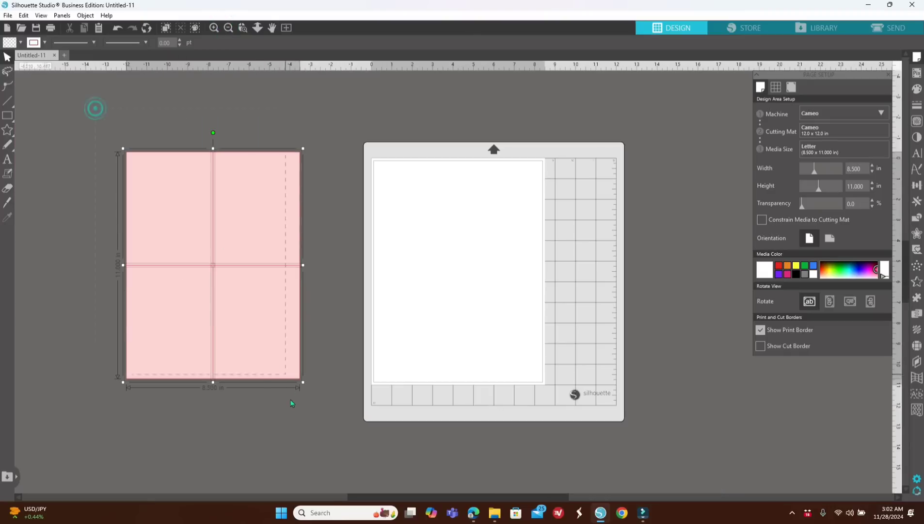
pyautogui.moveTo(291, 343); pyautogui.dragTo(490, 343)
pyautogui.rightClick(489, 343)
pyautogui.click(525, 237)
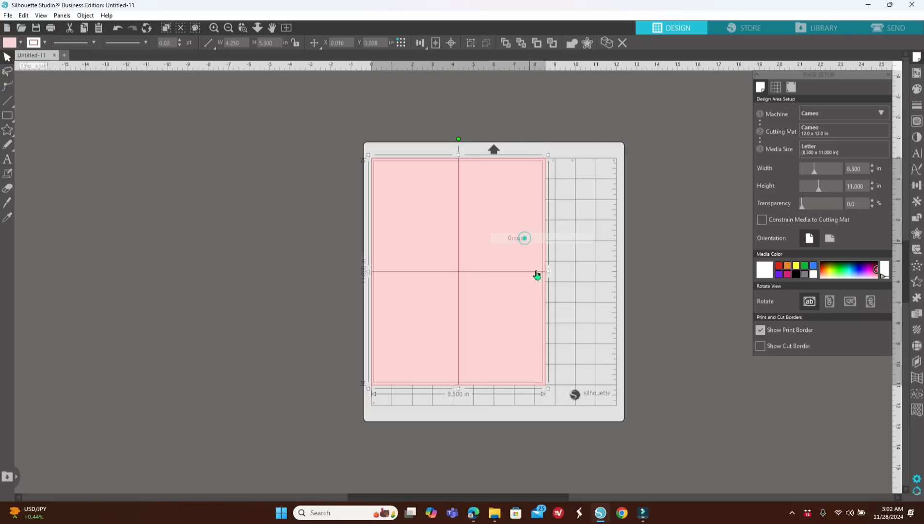
# Step: Centre the group of rectangles on the page, ungroup it and clear the selection
pyautogui.click(916, 185)
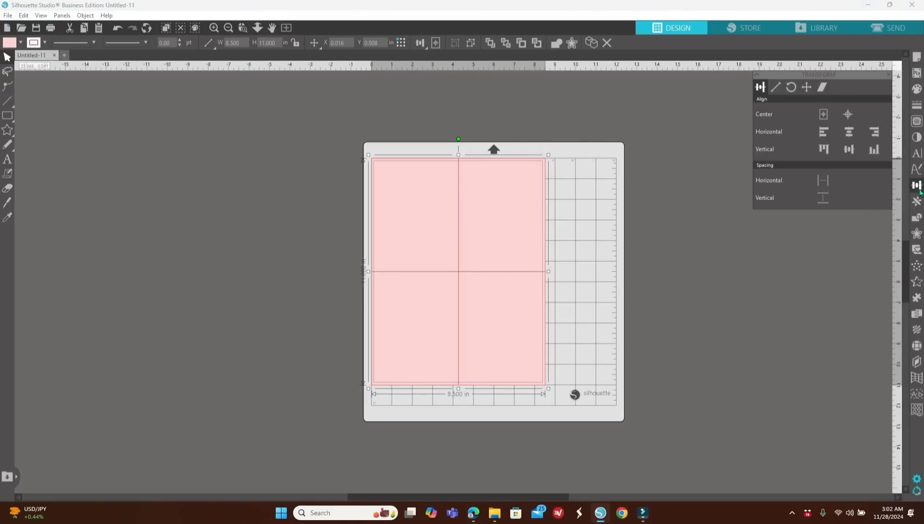
pyautogui.click(849, 114)
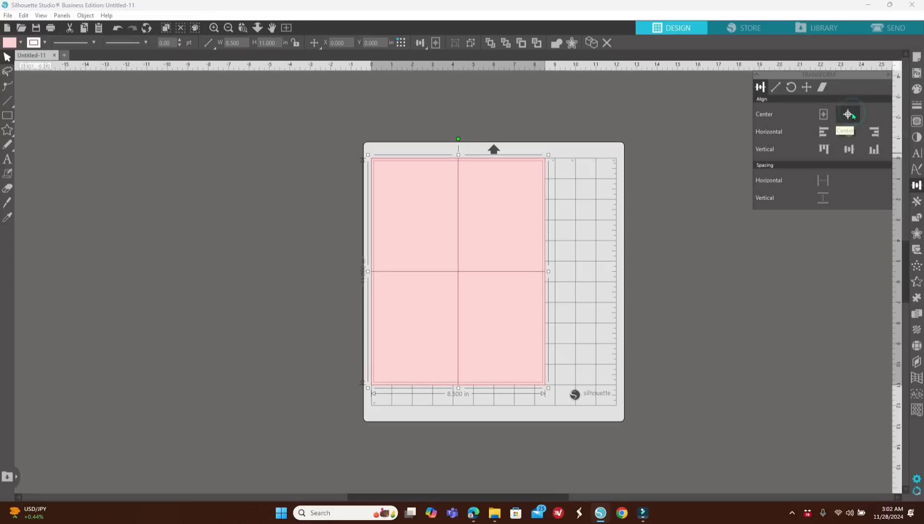
pyautogui.rightClick(586, 273)
pyautogui.click(629, 389)
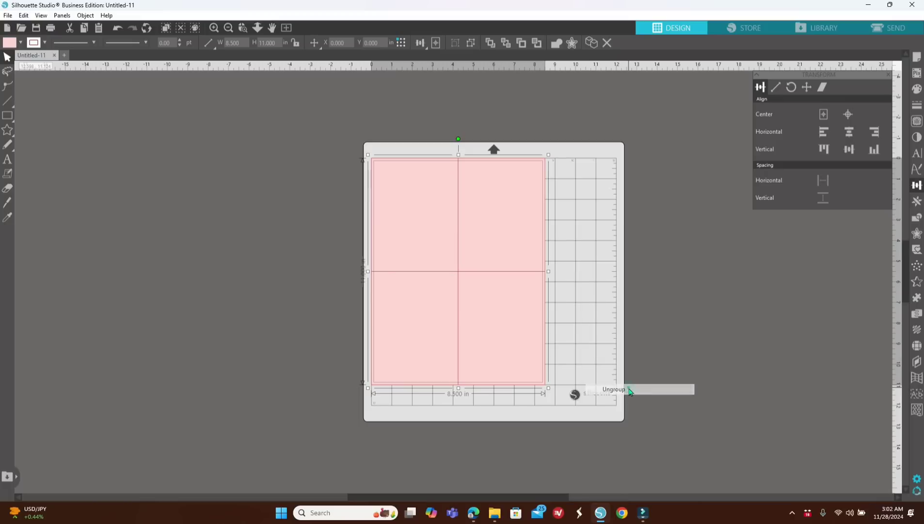
pyautogui.click(611, 350)
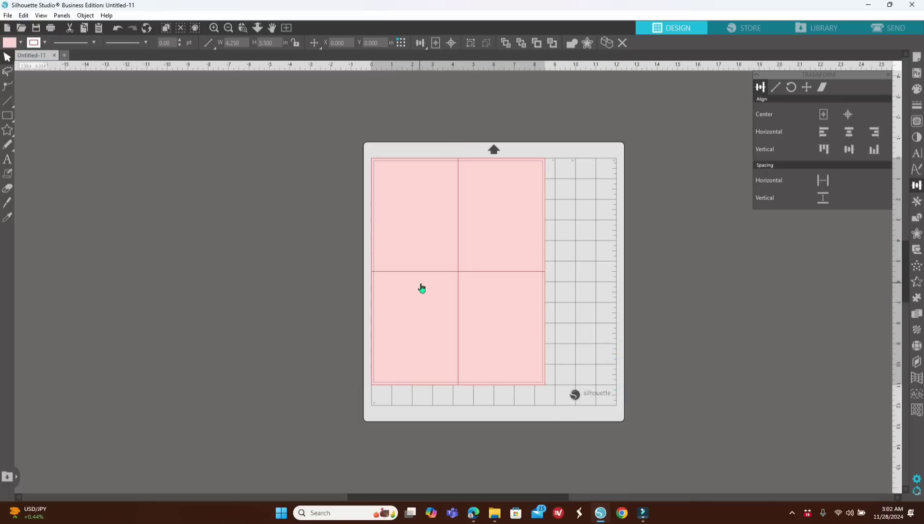
# Step: Fill all four rectangles with white
pyautogui.moveTo(339, 127); pyautogui.dragTo(594, 417)
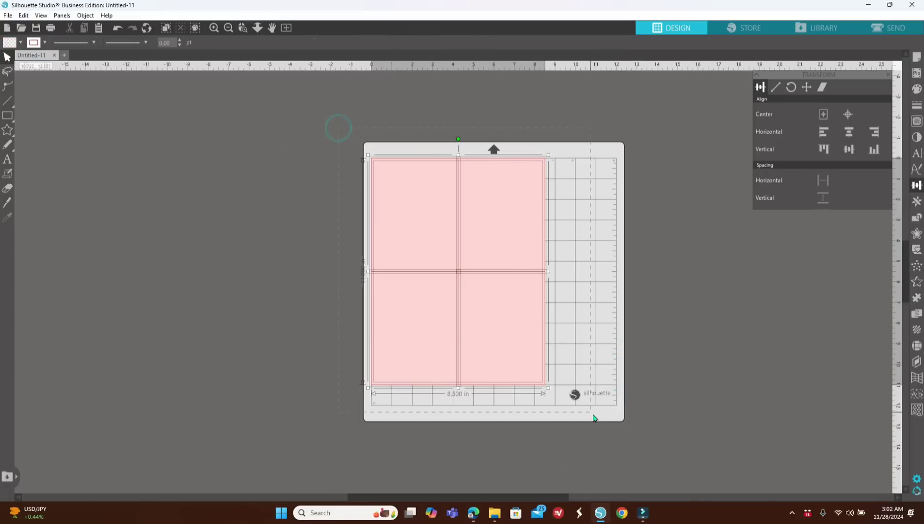
pyautogui.click(917, 89)
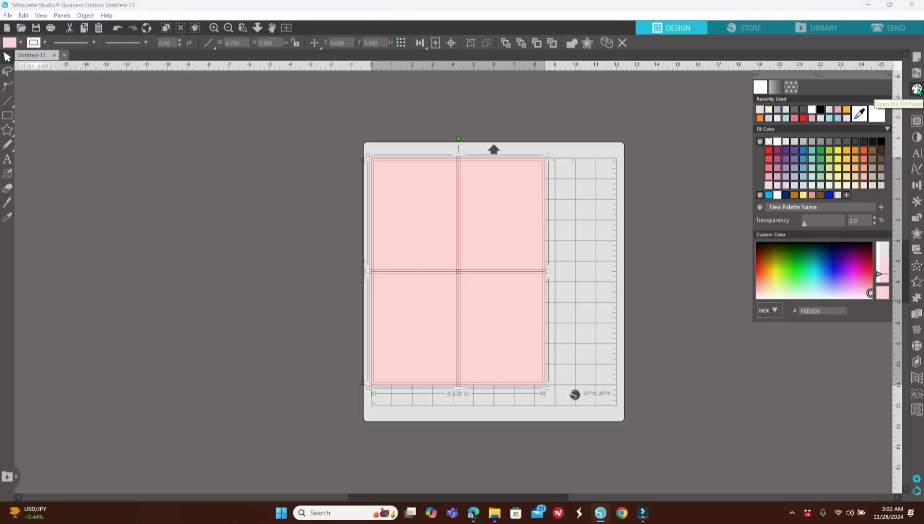
pyautogui.click(779, 142)
pyautogui.click(635, 184)
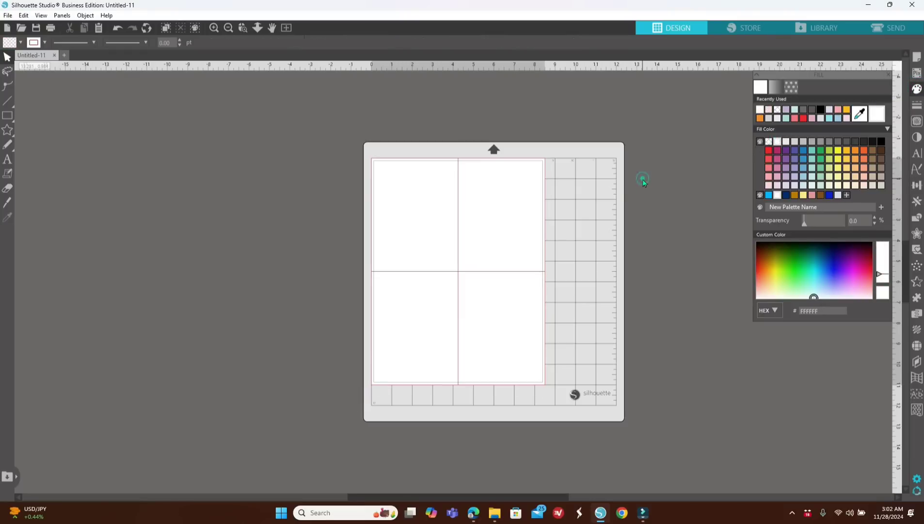
pyautogui.click(214, 28)
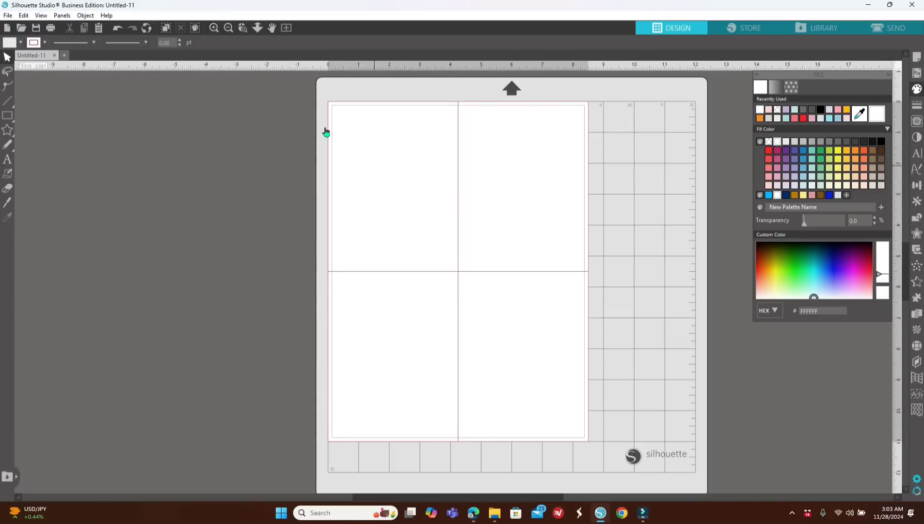
pyautogui.click(231, 29)
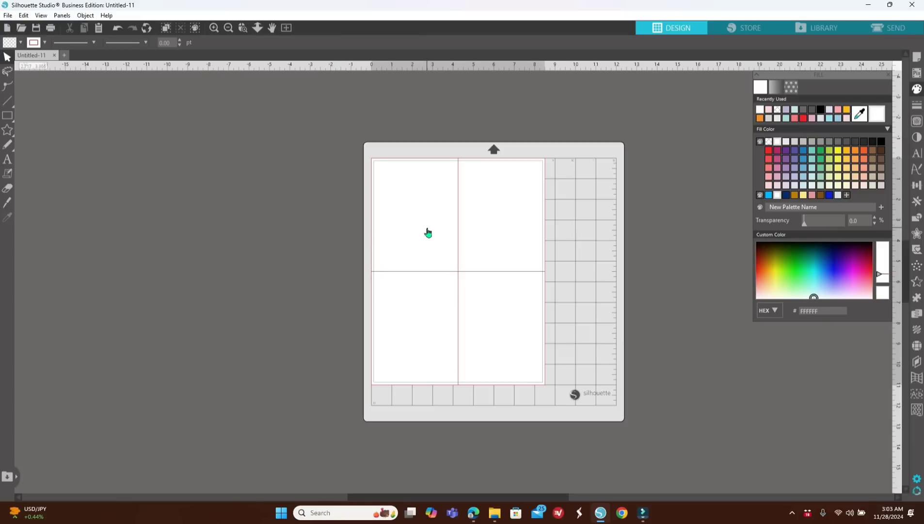
# Step: Move all four white rectangles off the page onto the empty workspace beside the mat
pyautogui.moveTo(428, 232); pyautogui.dragTo(253, 226)
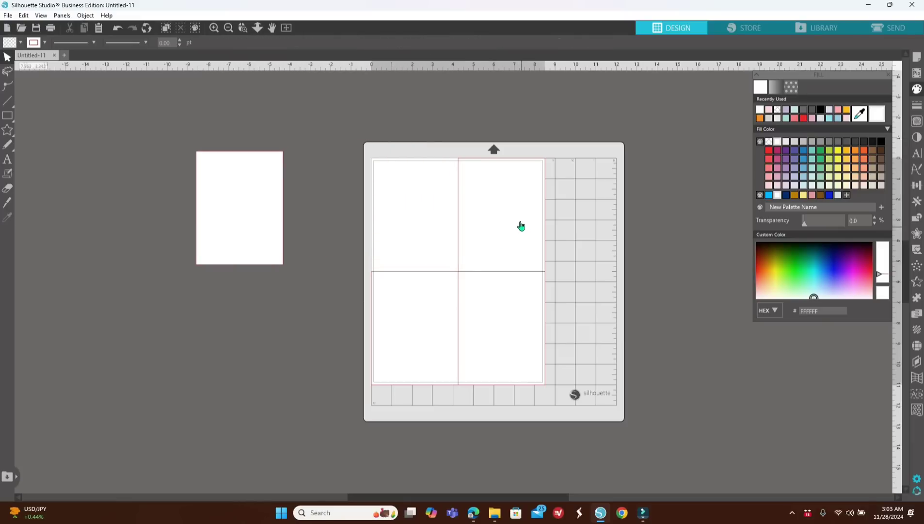
pyautogui.moveTo(505, 217); pyautogui.dragTo(145, 209)
pyautogui.click(255, 246)
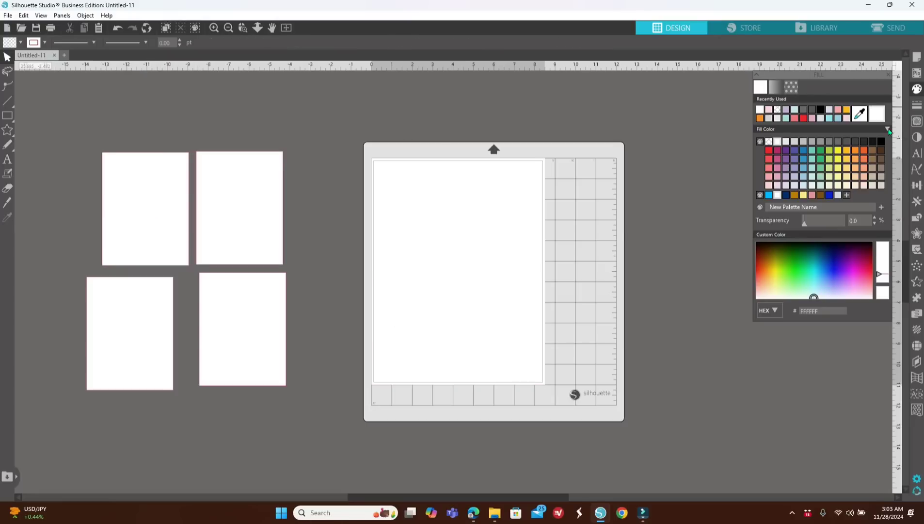
# Step: Add a vertical guide at X 4.250 and a horizontal guide at Y 5.500, and close the Fill settings
pyautogui.moveTo(898, 153); pyautogui.dragTo(458, 159)
pyautogui.moveTo(703, 63); pyautogui.dragTo(756, 272)
pyautogui.click(888, 74)
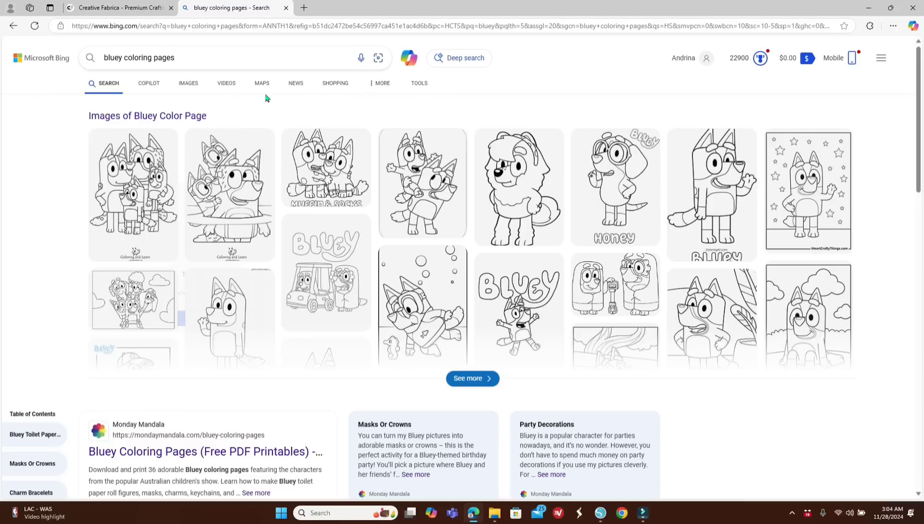
# Step: Show the image results for bluey coloring pages, open the Bluey picture with outstretched arms and copy the image
pyautogui.click(192, 87)
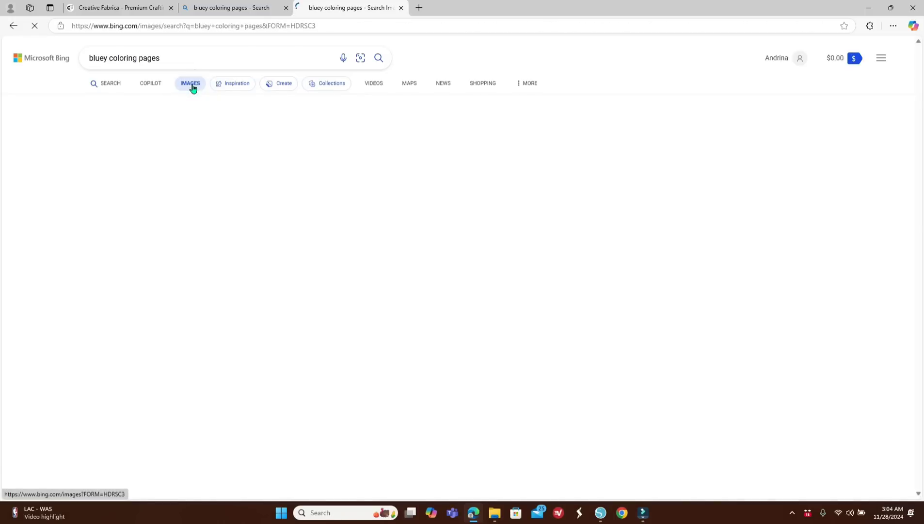
pyautogui.scroll(-5, 371, 339)
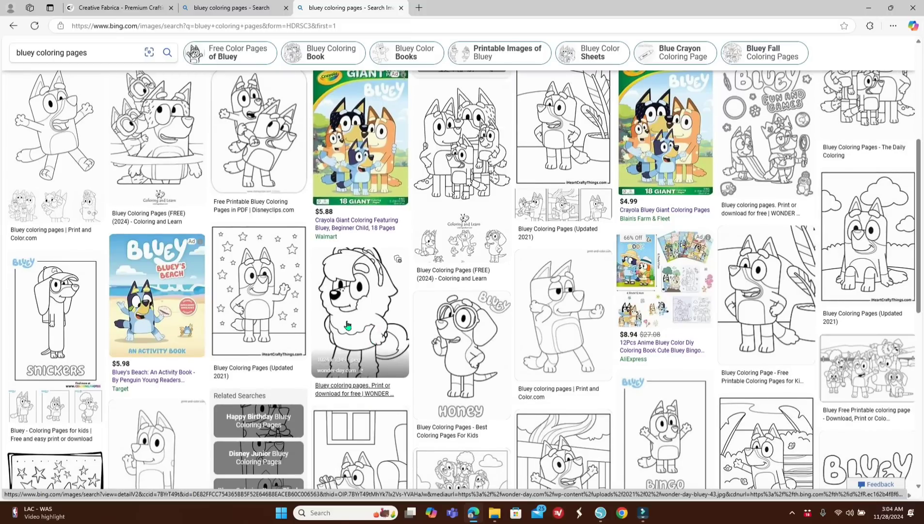
pyautogui.scroll(3, 345, 323)
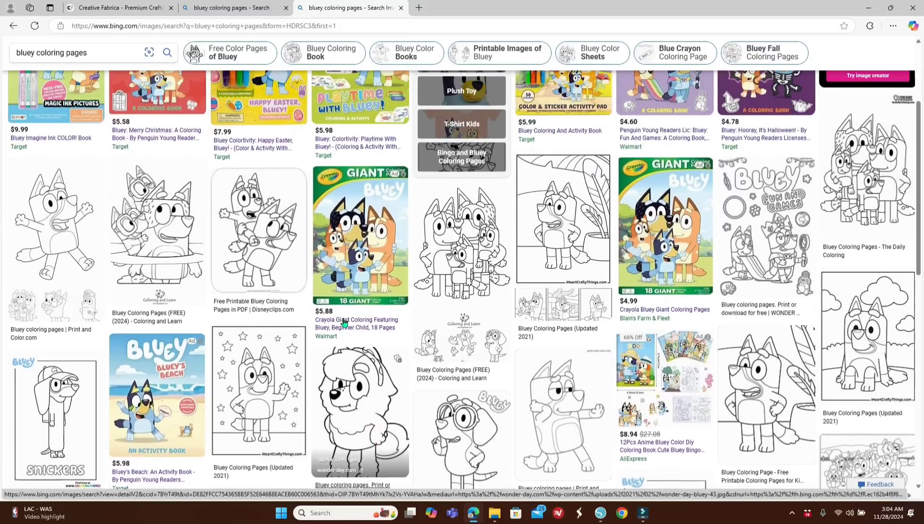
pyautogui.click(54, 272)
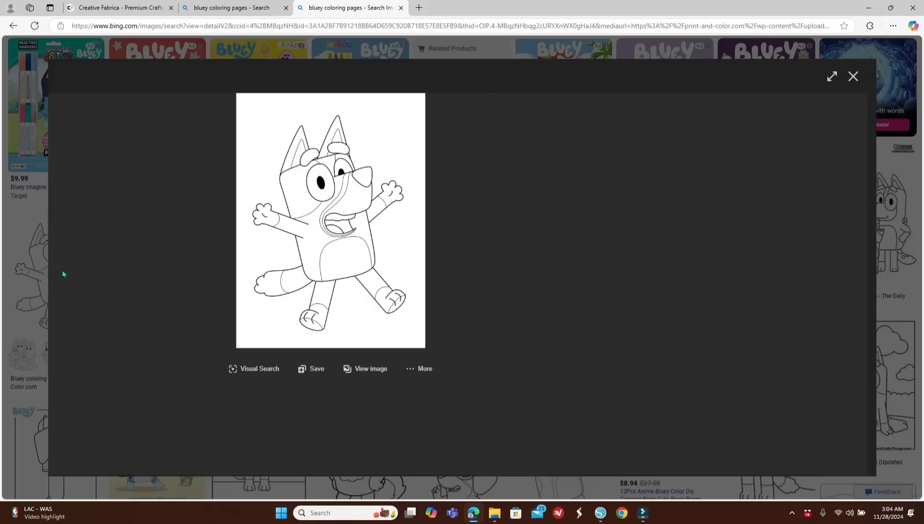
pyautogui.rightClick(331, 211)
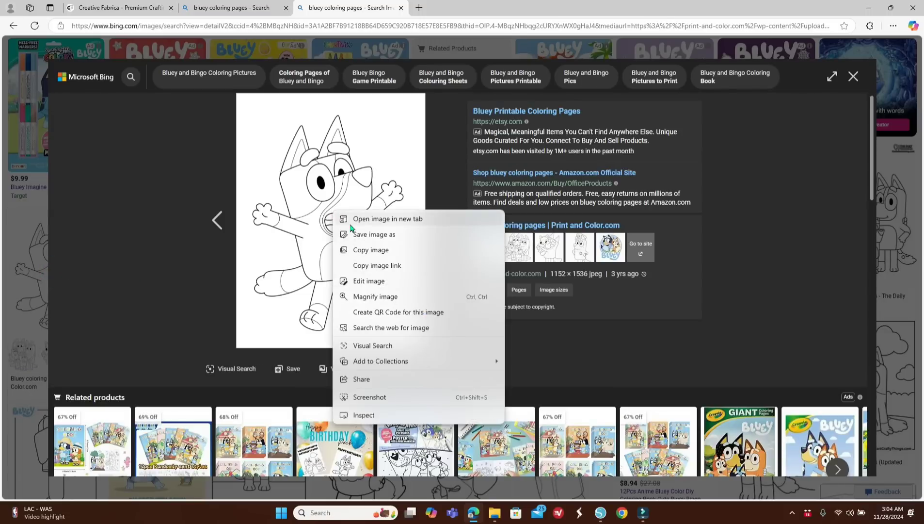
pyautogui.click(370, 249)
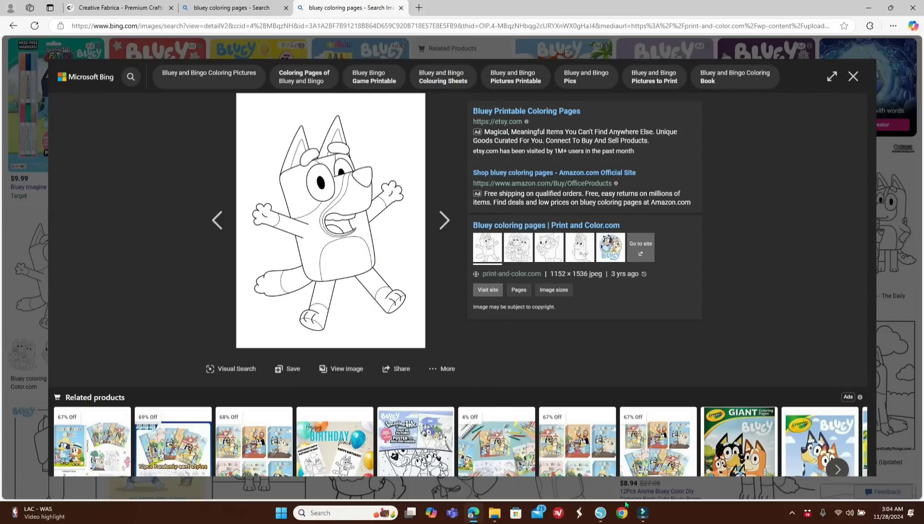
# Step: Switch to Silhouette Studio and paste the copied Bluey image onto the workspace
pyautogui.click(601, 513)
pyautogui.rightClick(329, 135)
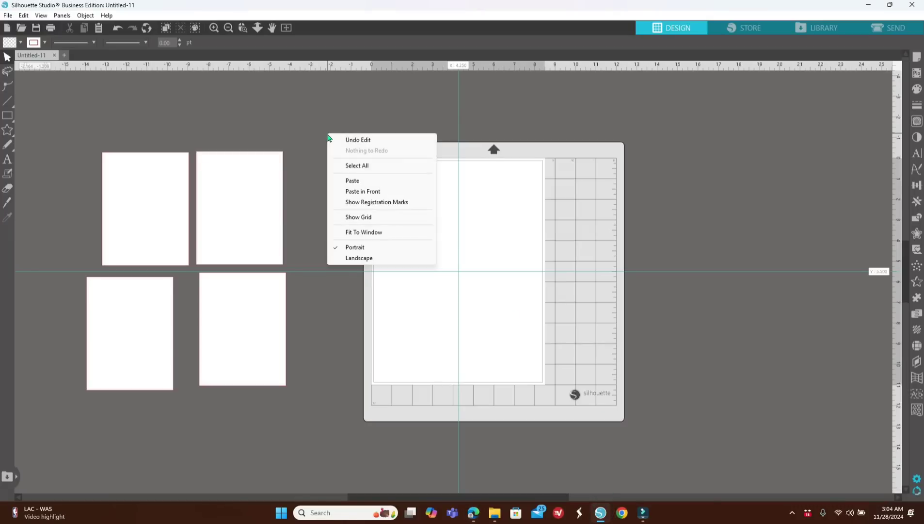
pyautogui.click(351, 183)
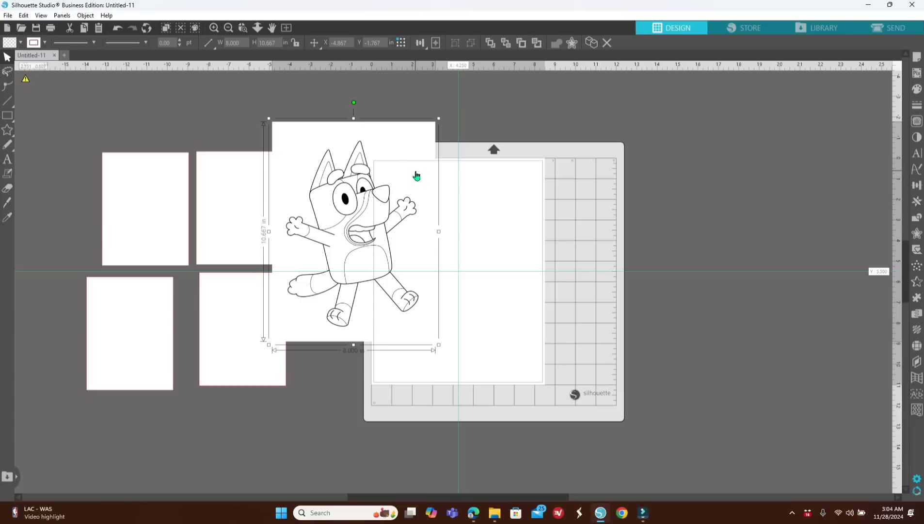
# Step: Set the pasted Bluey image's width to 4.250 in and its height to 5.5 in
pyautogui.click(245, 43)
pyautogui.write('4.250')
pyautogui.moveTo(213, 48)
pyautogui.press('Tab')
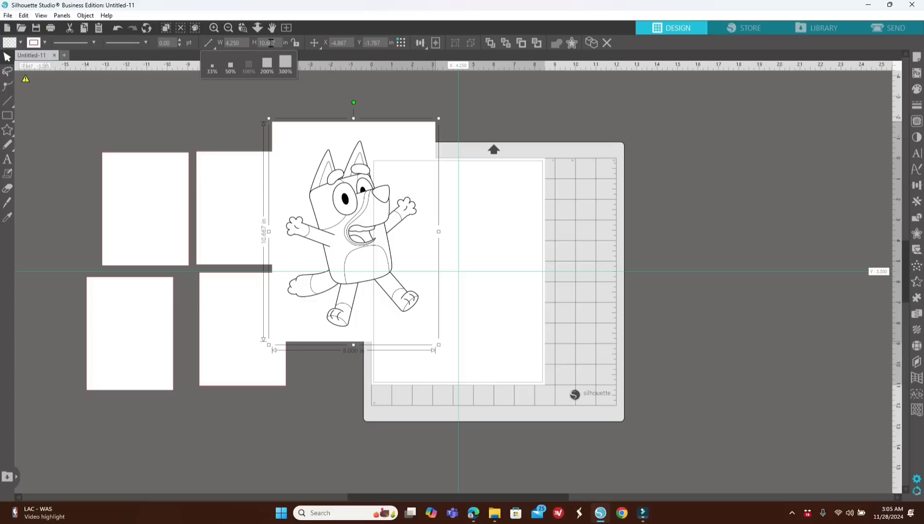
pyautogui.write('5.5')
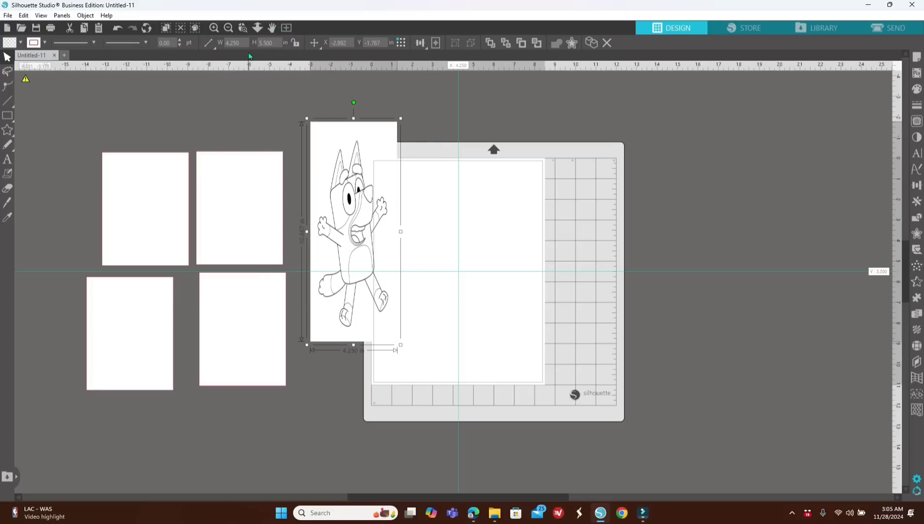
pyautogui.press('Return')
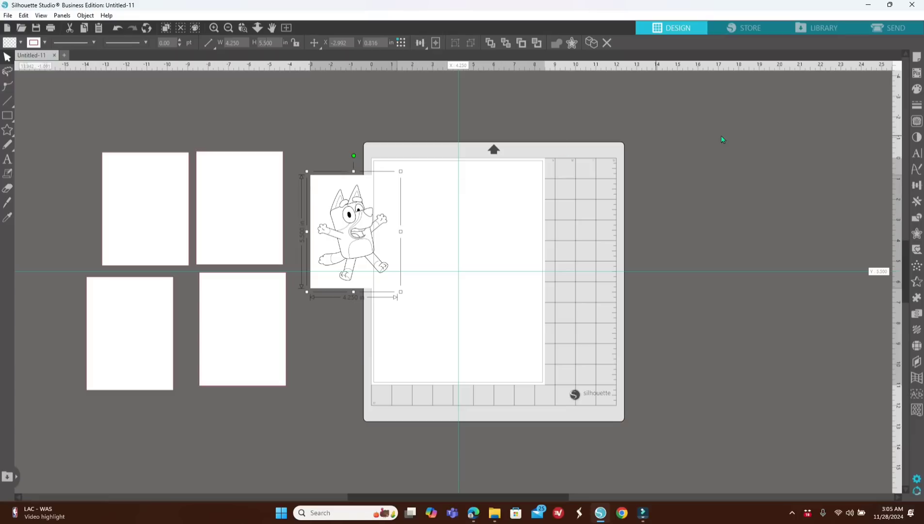
# Step: Change the Aspect Ratio option in the Bluey image's fill pattern settings
pyautogui.click(917, 90)
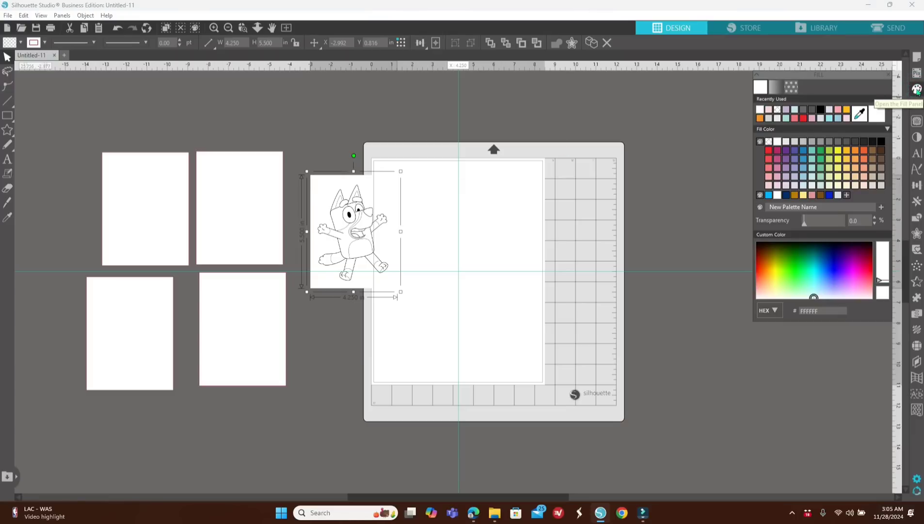
pyautogui.click(792, 90)
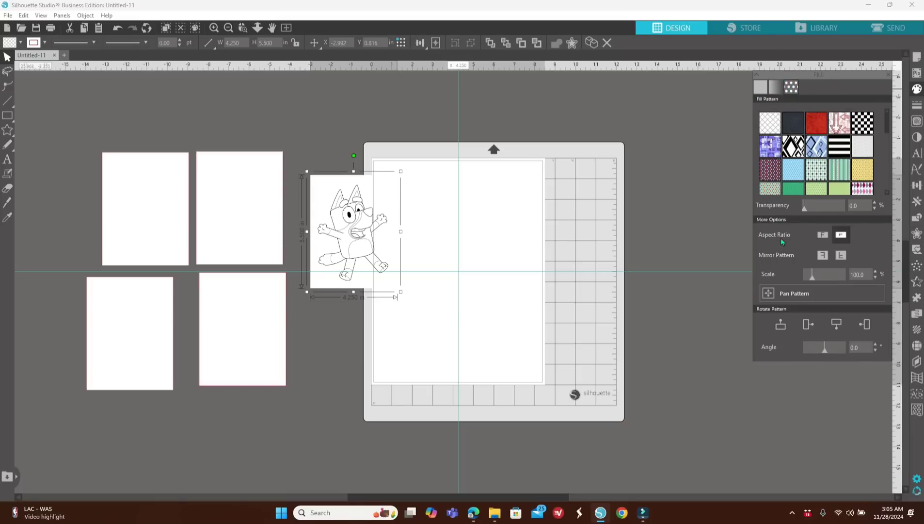
pyautogui.click(821, 234)
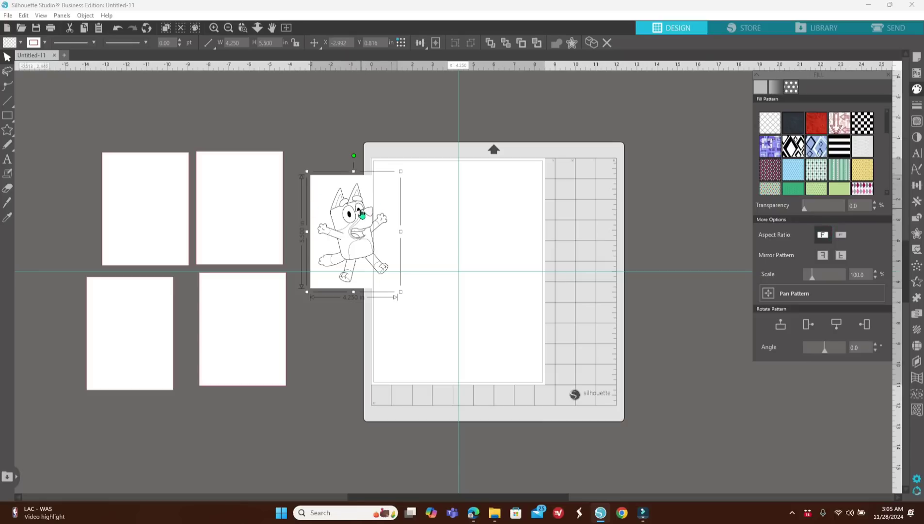
# Step: Try the Bluey image in the page's upper-left quarter along the guides, and delete it
pyautogui.moveTo(361, 216); pyautogui.dragTo(423, 204)
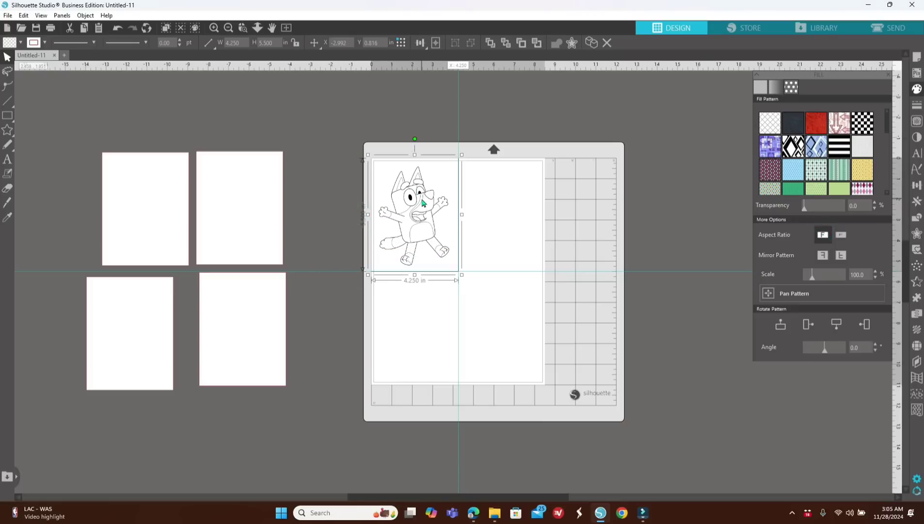
pyautogui.click(350, 174)
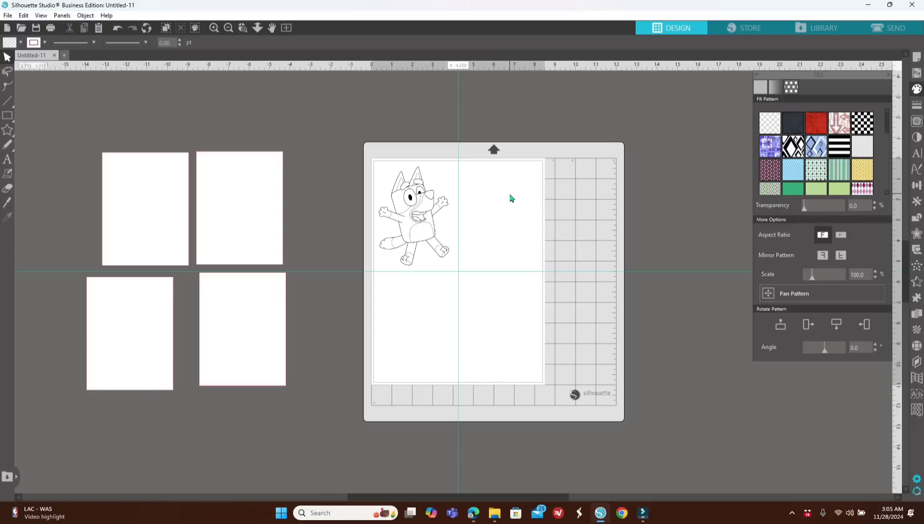
pyautogui.click(417, 218)
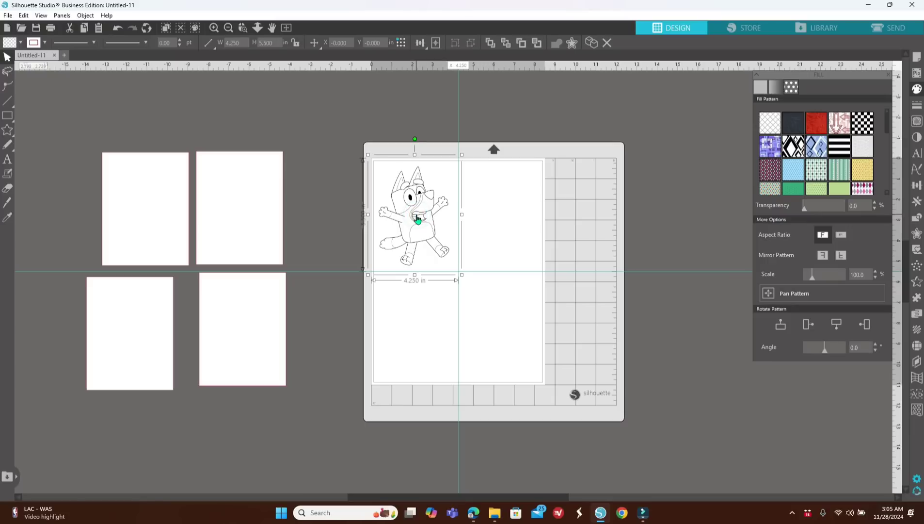
pyautogui.press('Delete')
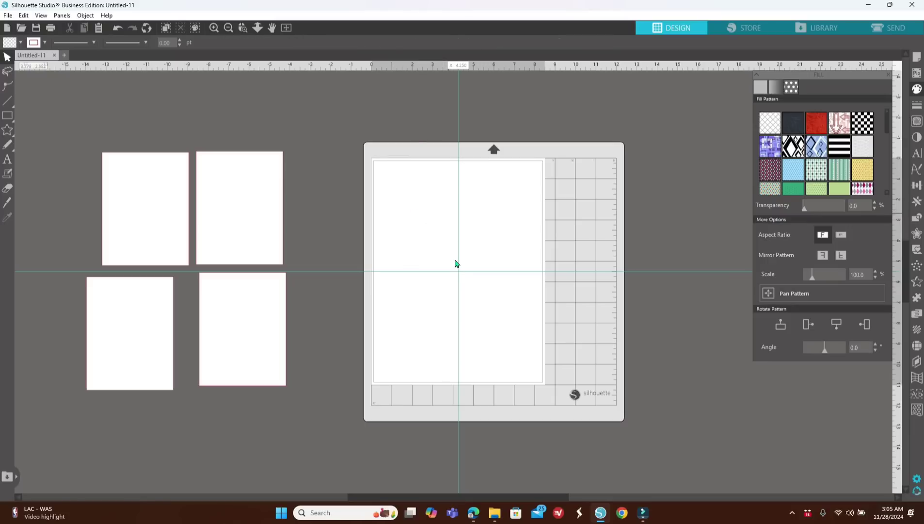
# Step: Switch to the browser, search Creative Fabrica for ocean animal, and open the Cute Ocean Animals Coloring Book for Kid product
pyautogui.click(474, 513)
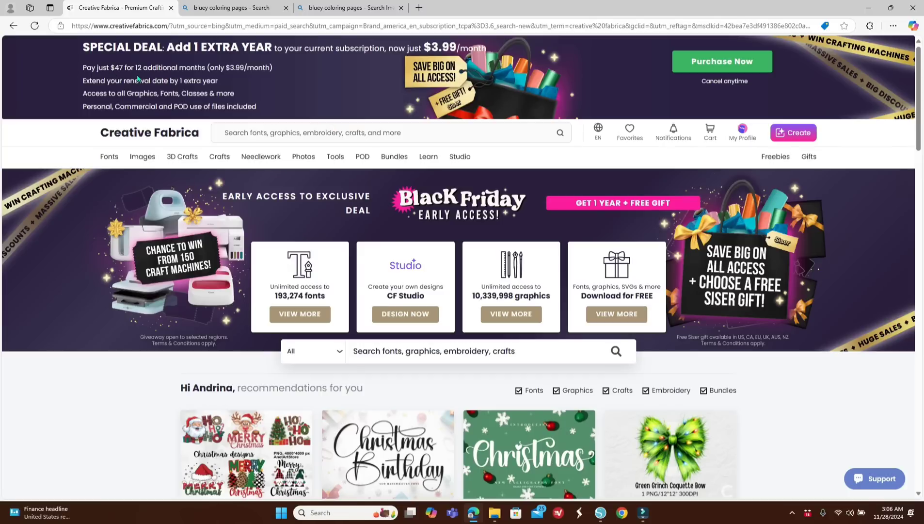
pyautogui.click(349, 130)
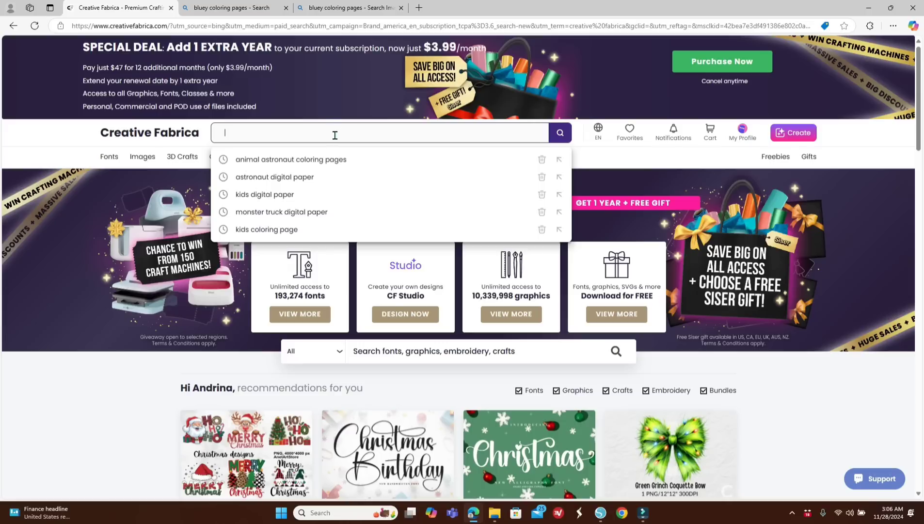
pyautogui.write('dcea')
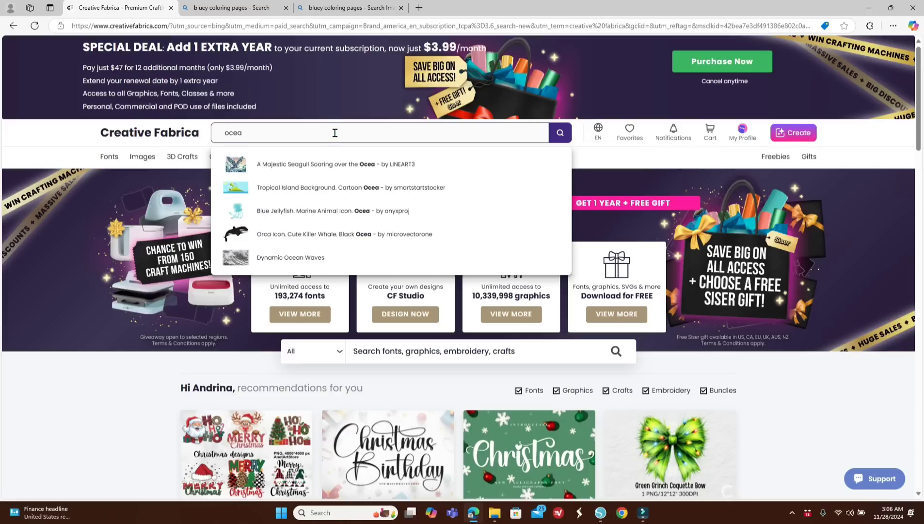
pyautogui.write('n anim')
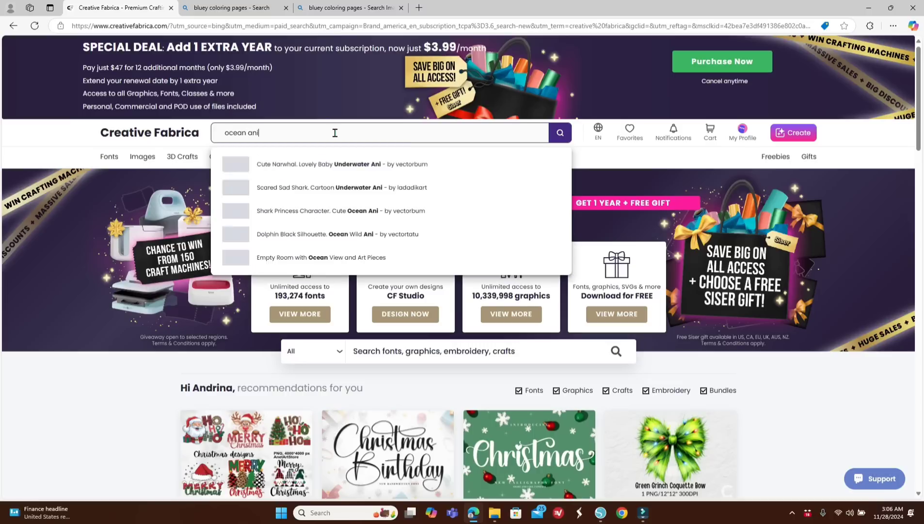
pyautogui.write('al')
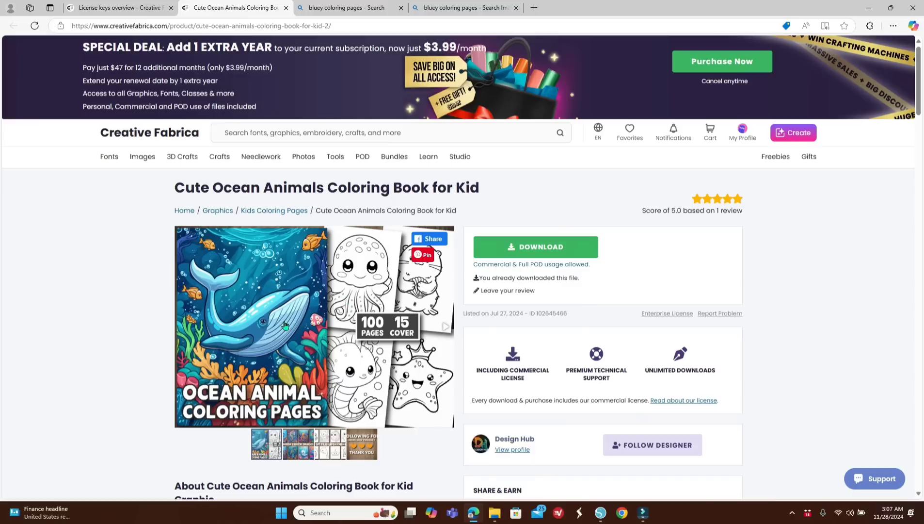
# Step: Download the Cute Ocean Animals Coloring Book for Kid zip and show it in its folder
pyautogui.scroll(-1, 296, 325)
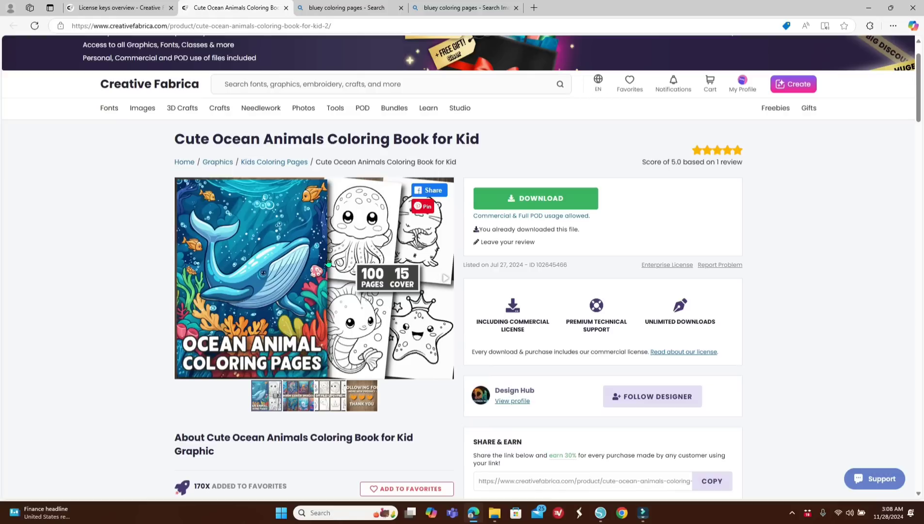
pyautogui.click(551, 204)
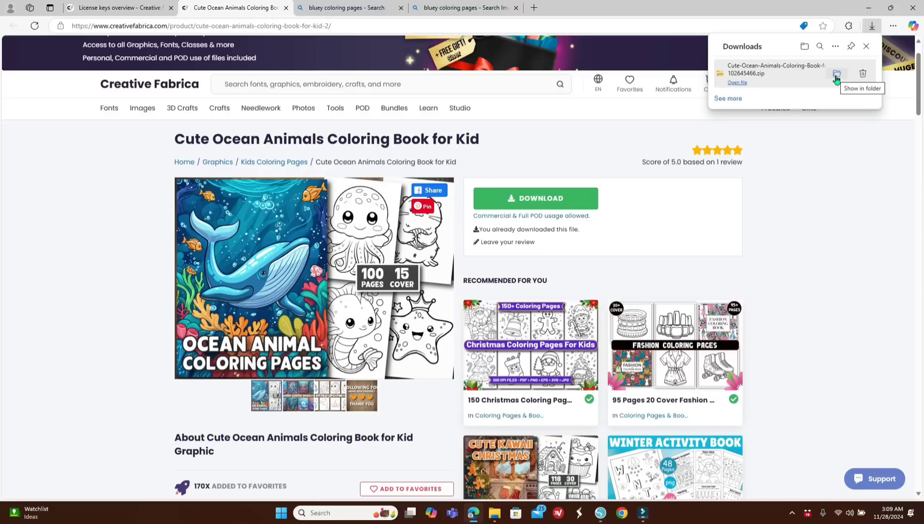
pyautogui.click(836, 74)
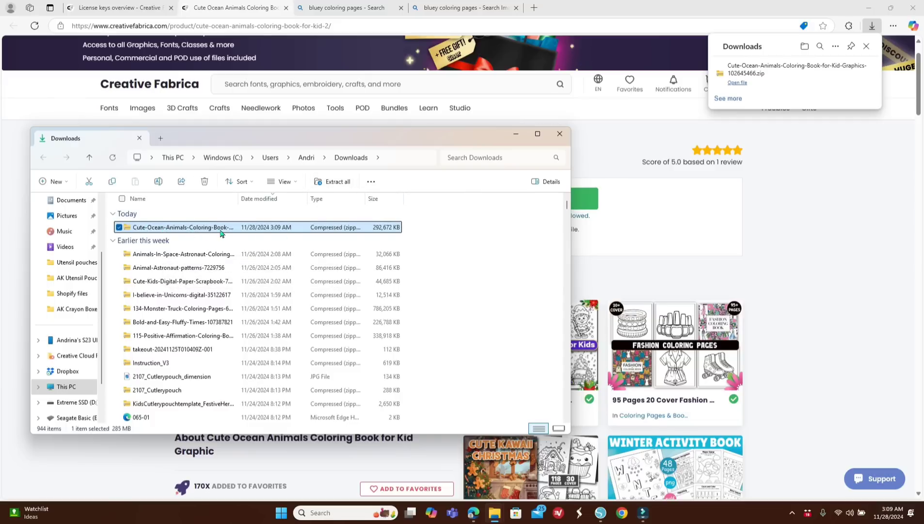
pyautogui.click(334, 182)
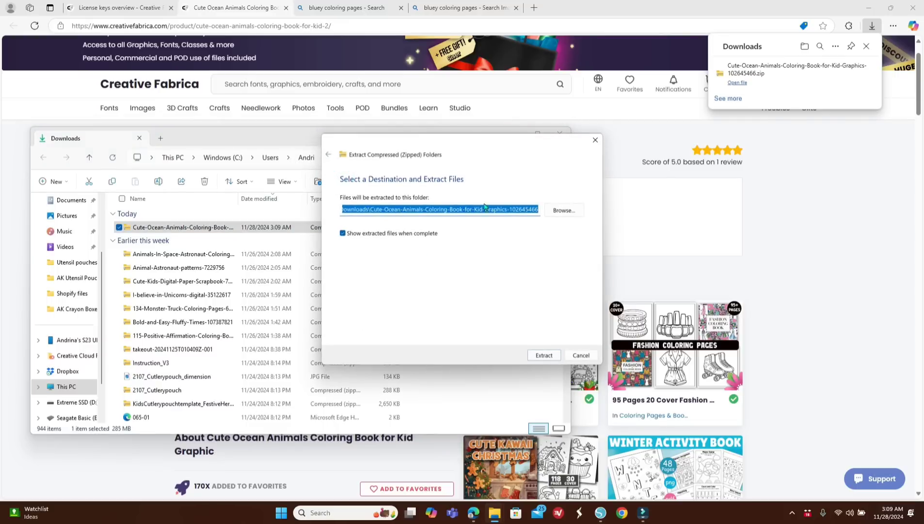
pyautogui.click(566, 211)
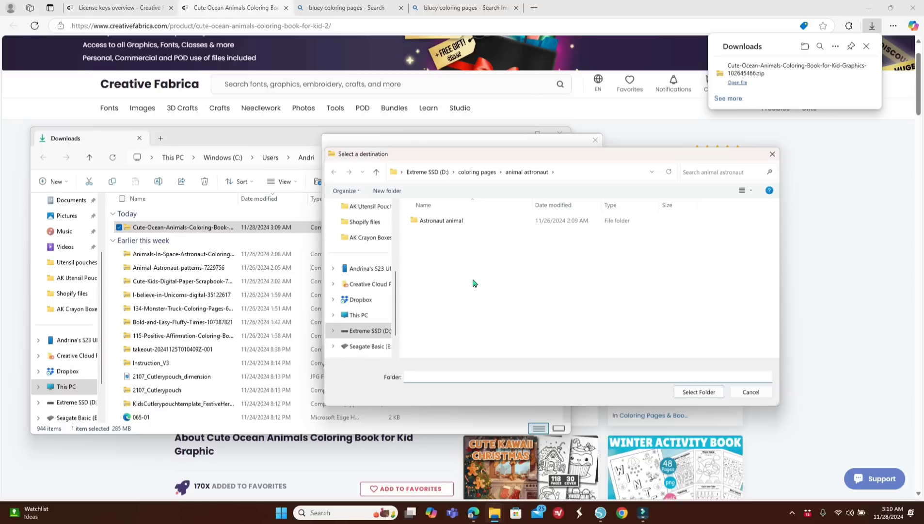
pyautogui.click(366, 330)
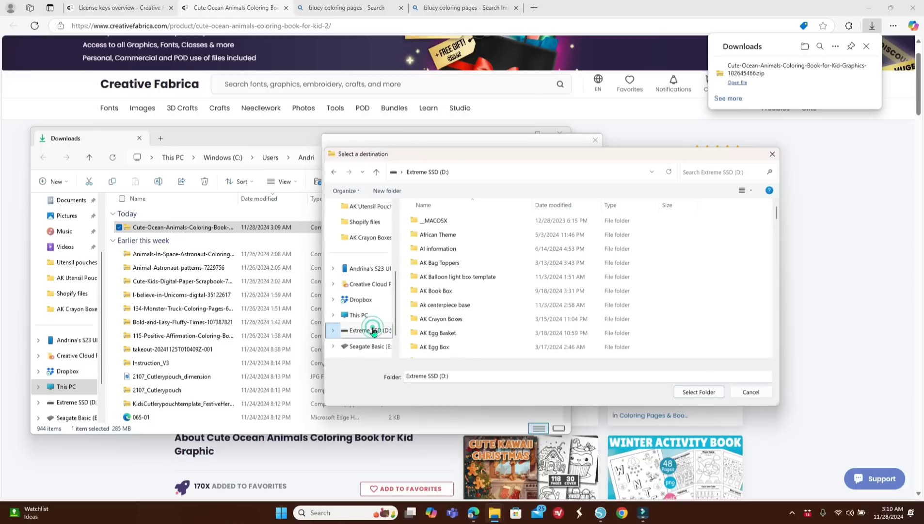
pyautogui.scroll(-3, 522, 313)
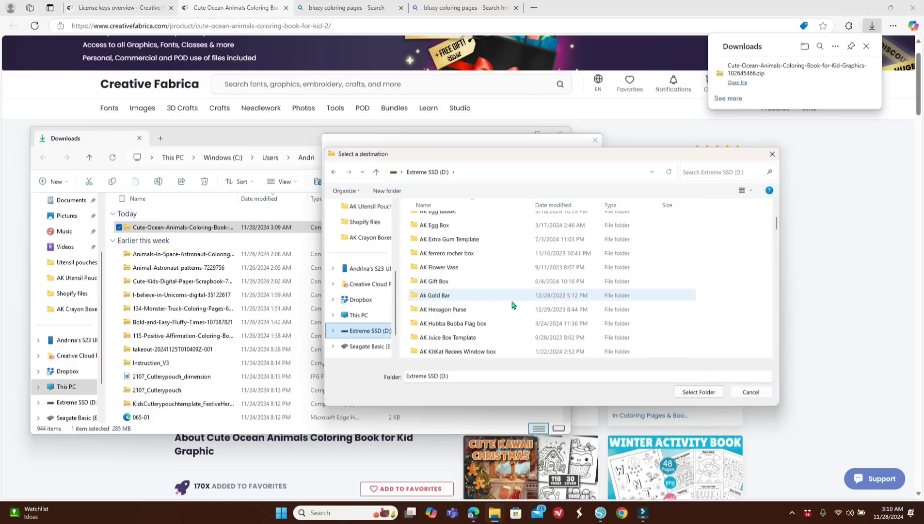
pyautogui.scroll(-3, 512, 305)
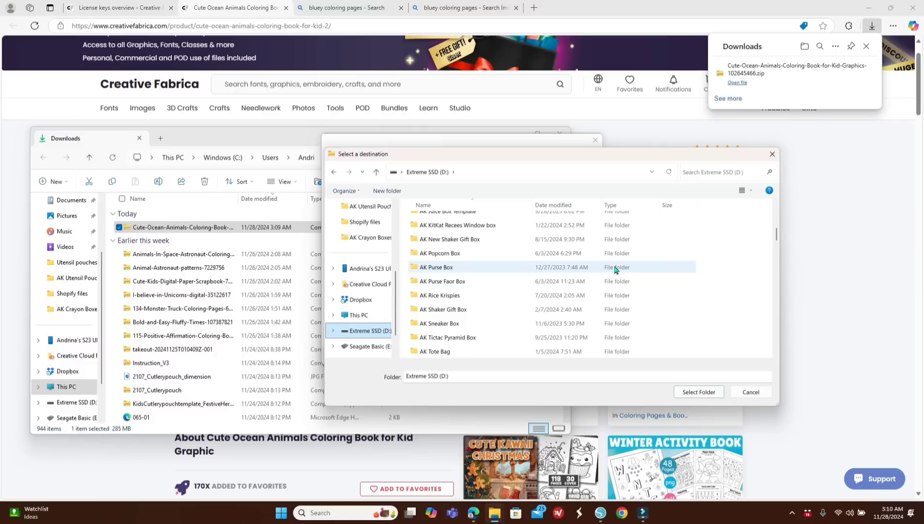
pyautogui.rightClick(672, 296)
pyautogui.moveTo(704, 417)
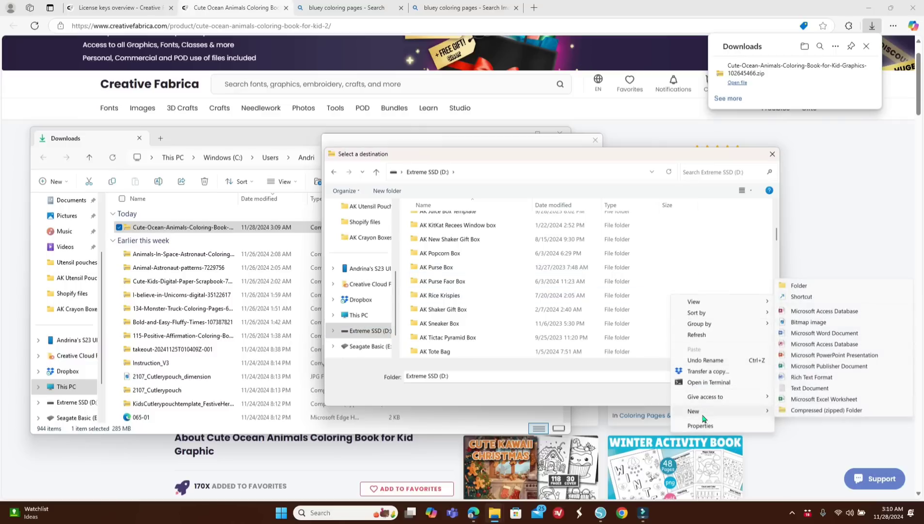
pyautogui.click(677, 235)
pyautogui.scroll(-10, 464, 283)
pyautogui.scroll(-3, 457, 309)
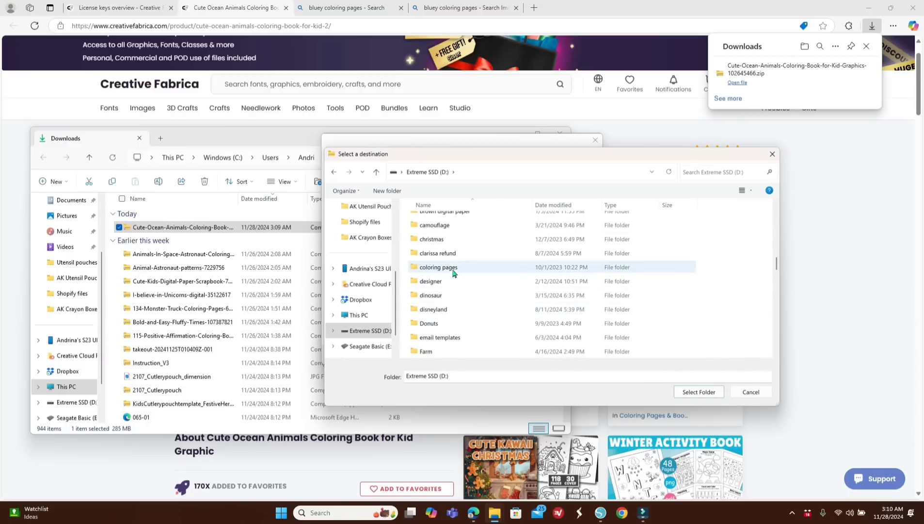
pyautogui.scroll(1, 465, 303)
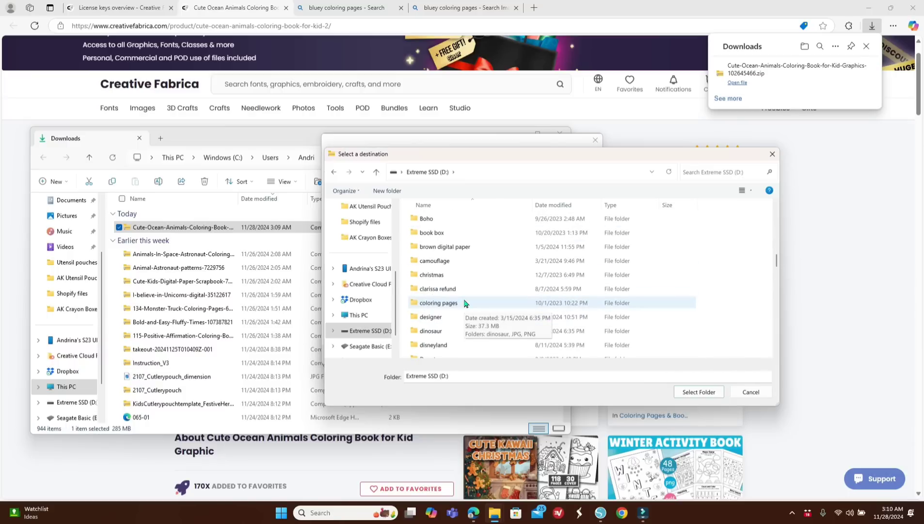
pyautogui.doubleClick(460, 305)
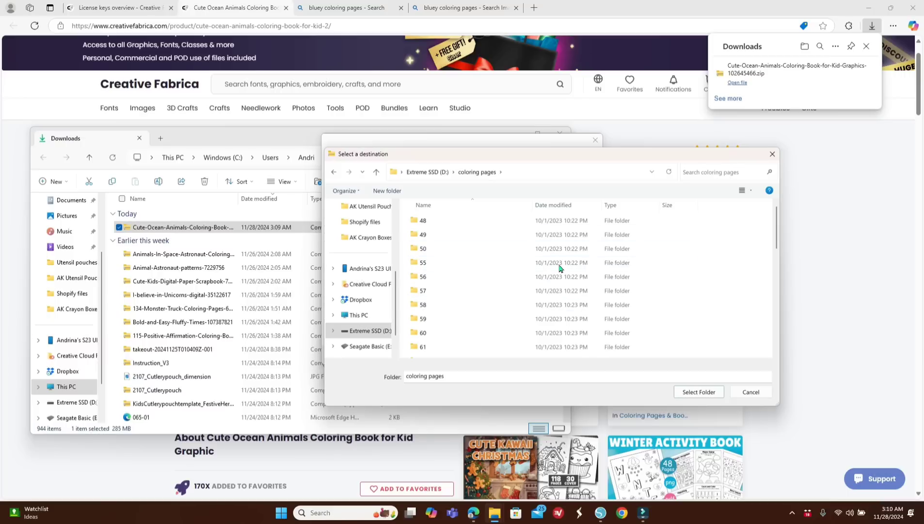
pyautogui.scroll(-2, 522, 278)
pyautogui.scroll(-4, 521, 278)
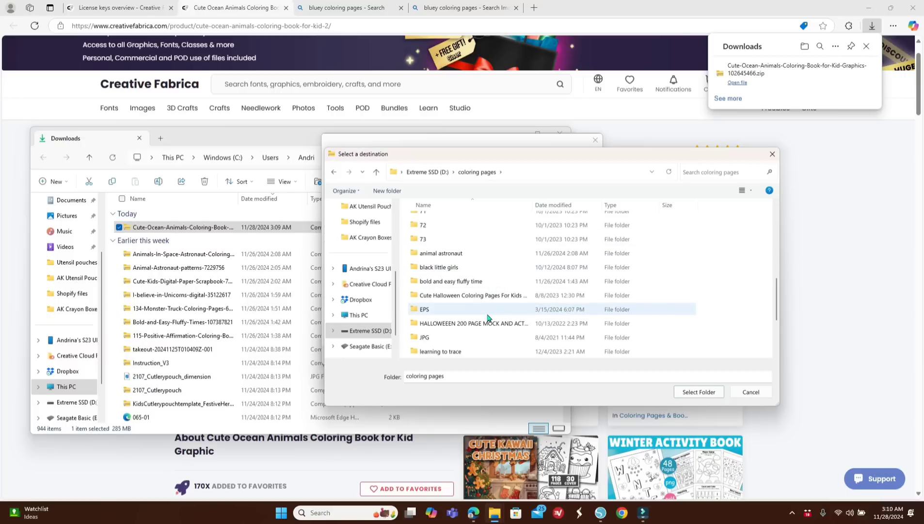
pyautogui.scroll(-1, 475, 319)
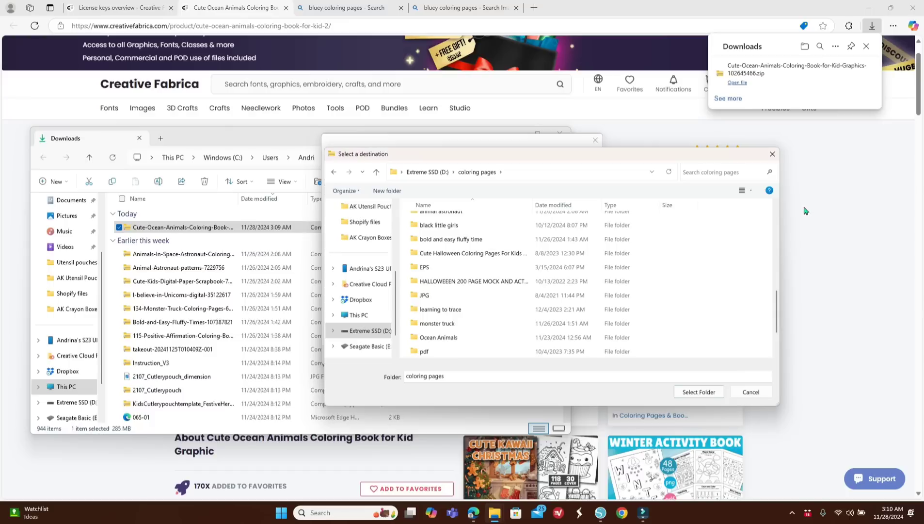
pyautogui.click(772, 154)
pyautogui.click(594, 139)
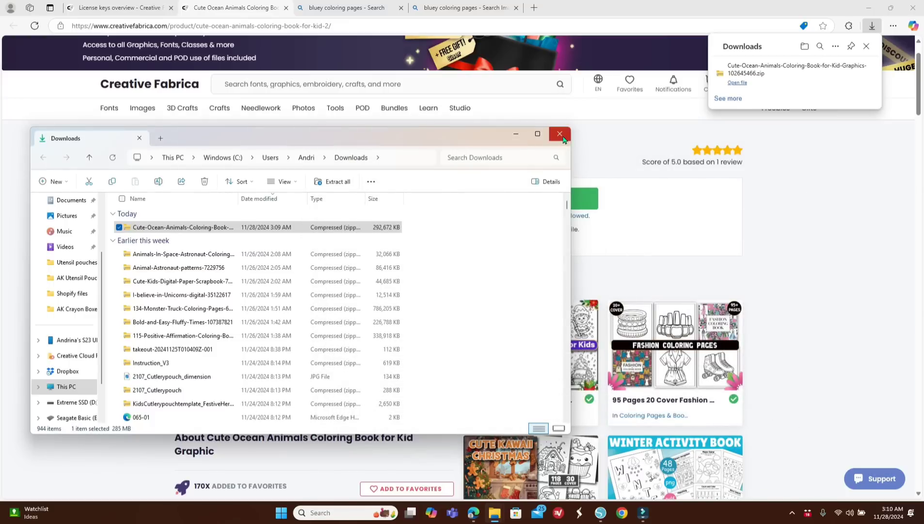
# Step: Close the Downloads folder window and switch to Silhouette Studio
pyautogui.click(561, 135)
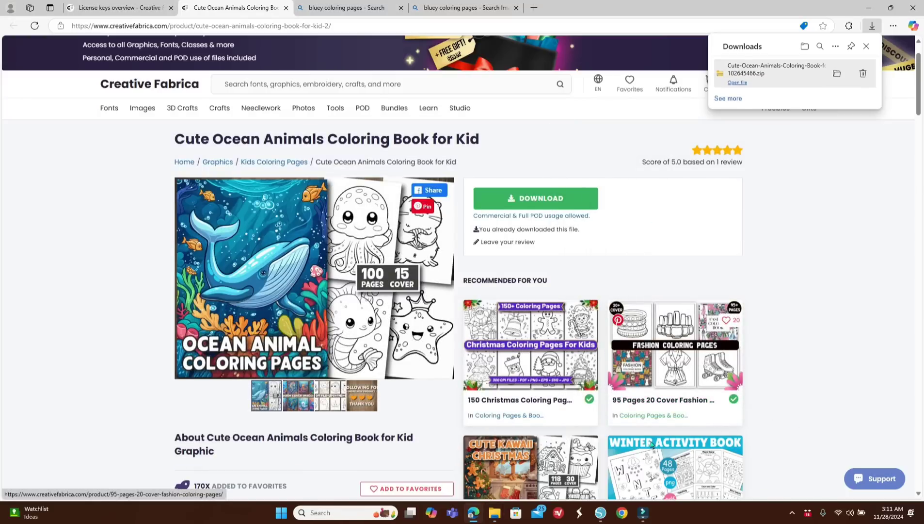
pyautogui.click(601, 513)
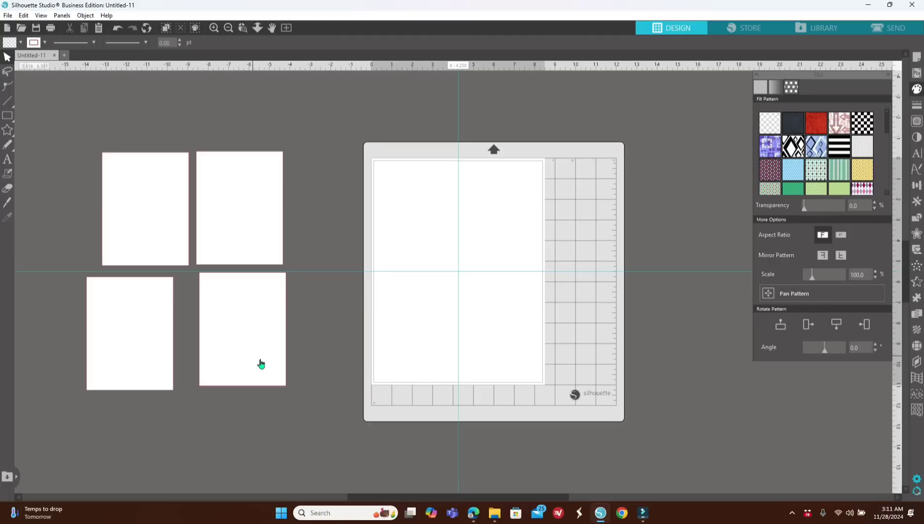
pyautogui.click(8, 15)
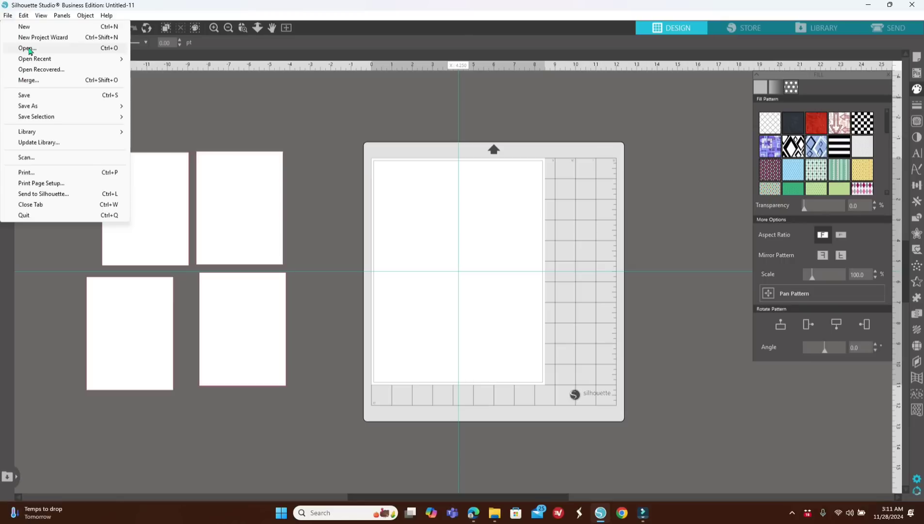
pyautogui.click(34, 80)
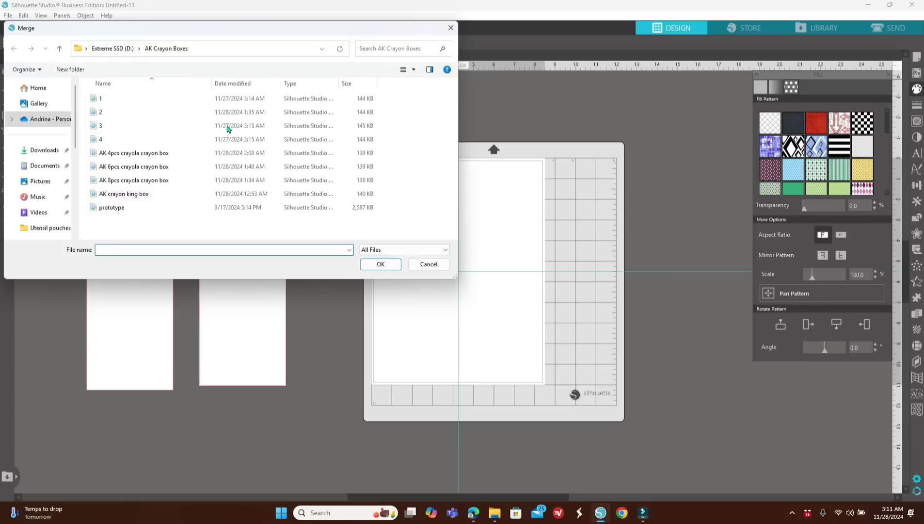
pyautogui.click(450, 28)
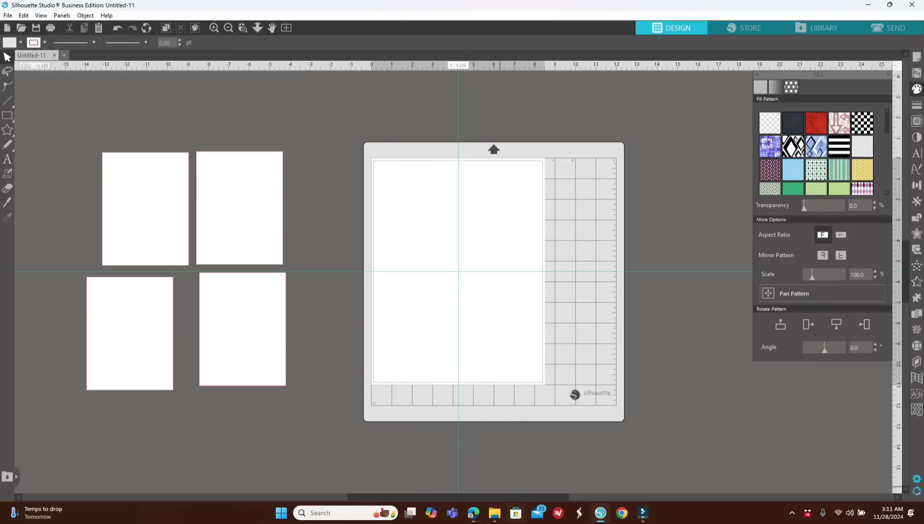
# Step: Switch to File Explorer and open the Jpg folder under coloring pages, Ocean Animals, Interior on the Extreme SSD (D:)
pyautogui.click(495, 513)
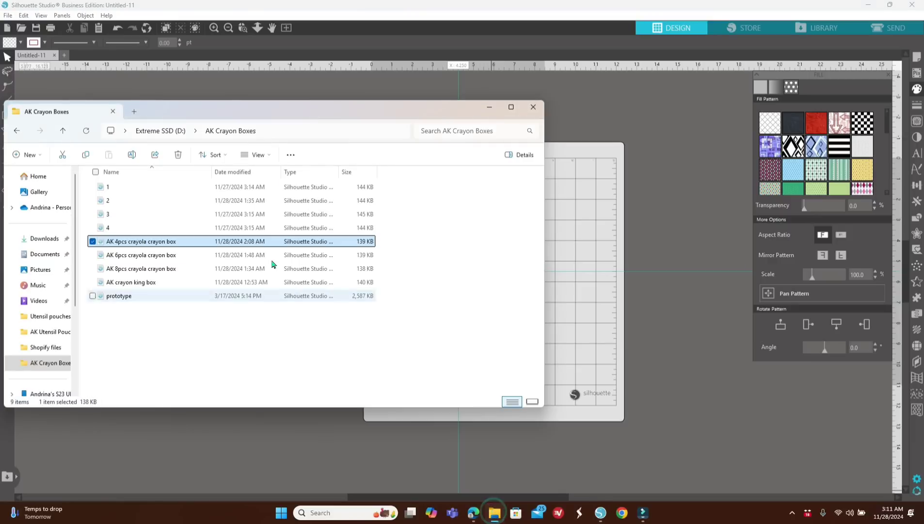
pyautogui.click(153, 133)
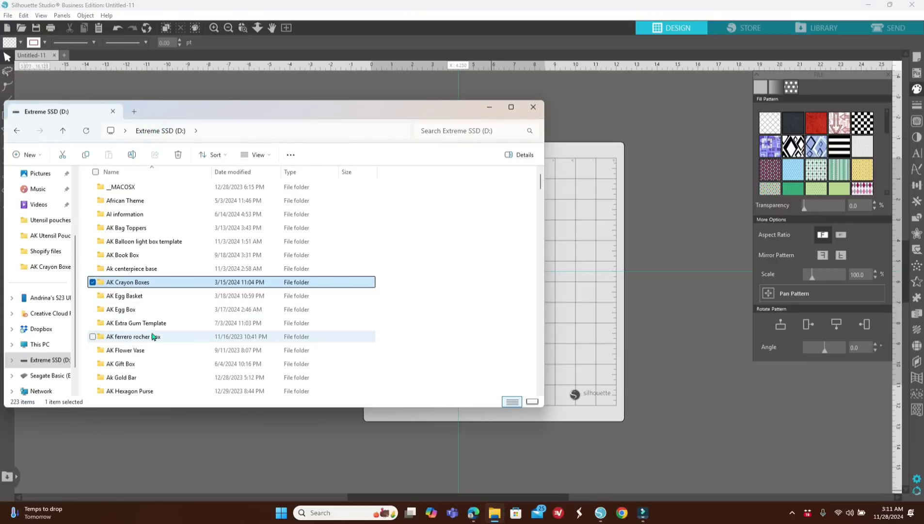
pyautogui.scroll(-2, 153, 336)
pyautogui.scroll(1, 152, 336)
pyautogui.scroll(-1, 154, 336)
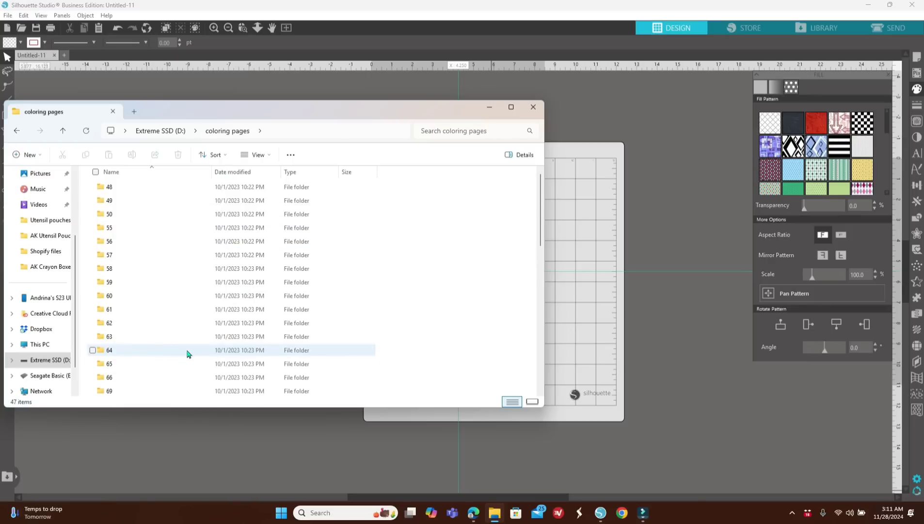
pyautogui.scroll(-2, 189, 354)
pyautogui.scroll(-1, 188, 354)
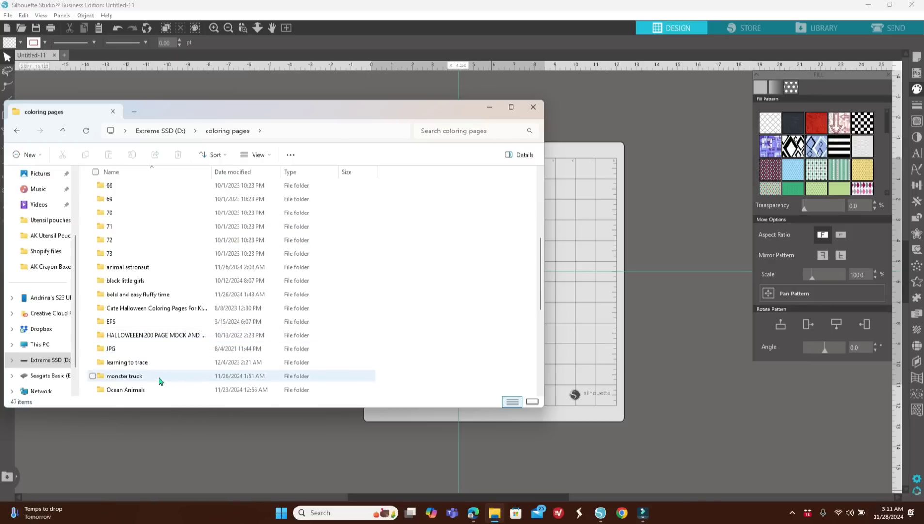
pyautogui.doubleClick(144, 391)
pyautogui.click(135, 189)
pyautogui.doubleClick(135, 189)
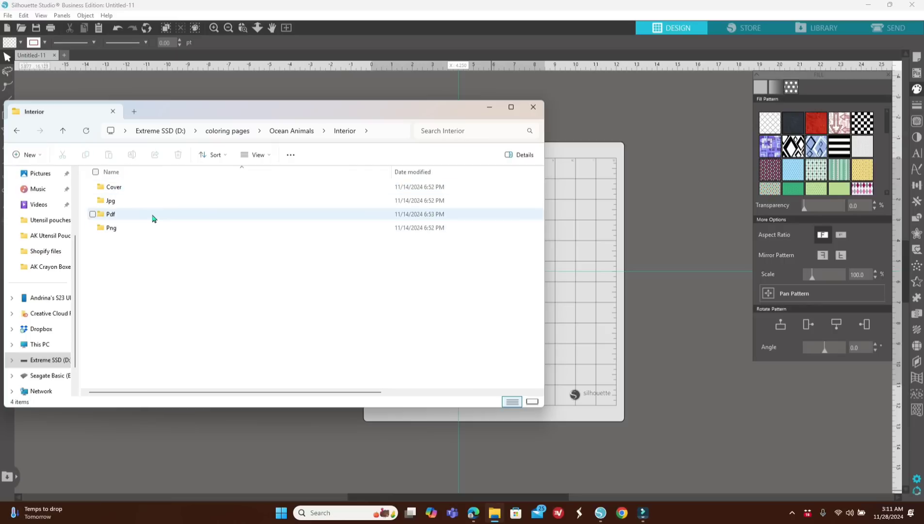
pyautogui.doubleClick(137, 205)
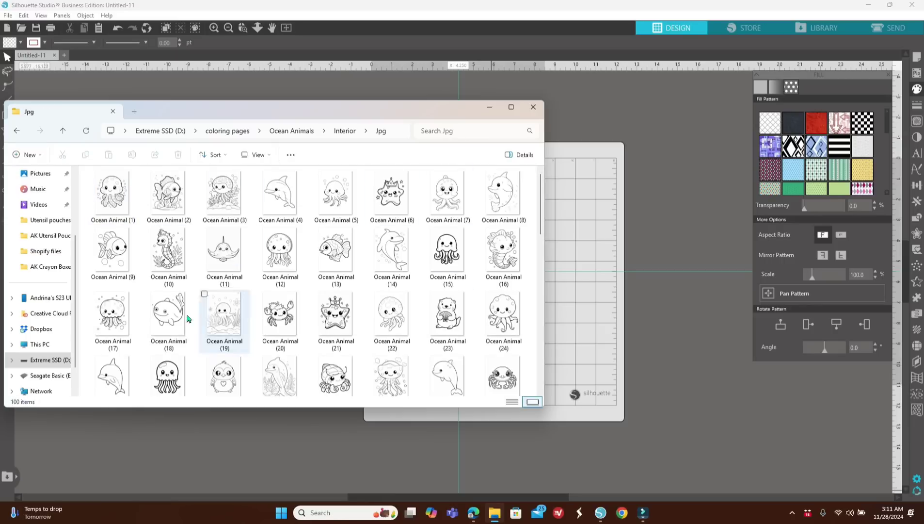
# Step: Bring the Ocean Animal (16) and Ocean Animal (33) images into the Silhouette Studio workspace and space them apart right of the mat
pyautogui.moveTo(392, 114); pyautogui.dragTo(164, 181)
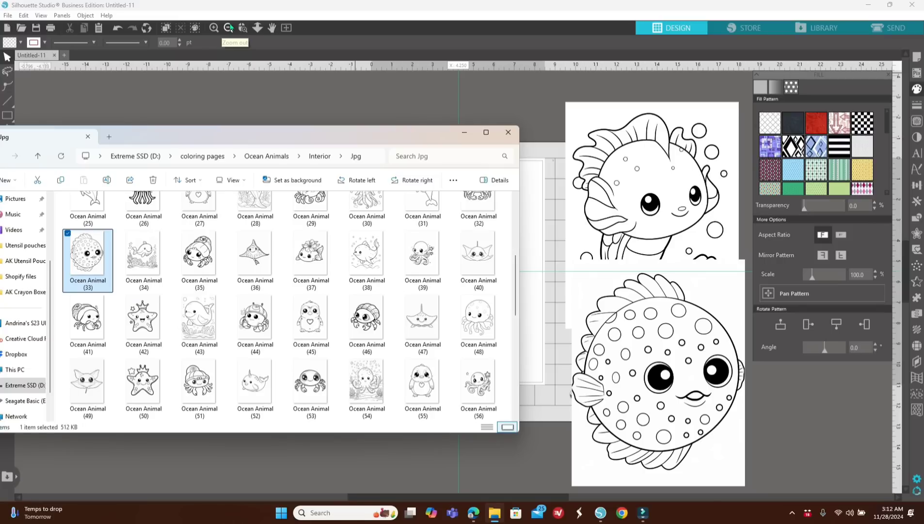
pyautogui.click(460, 132)
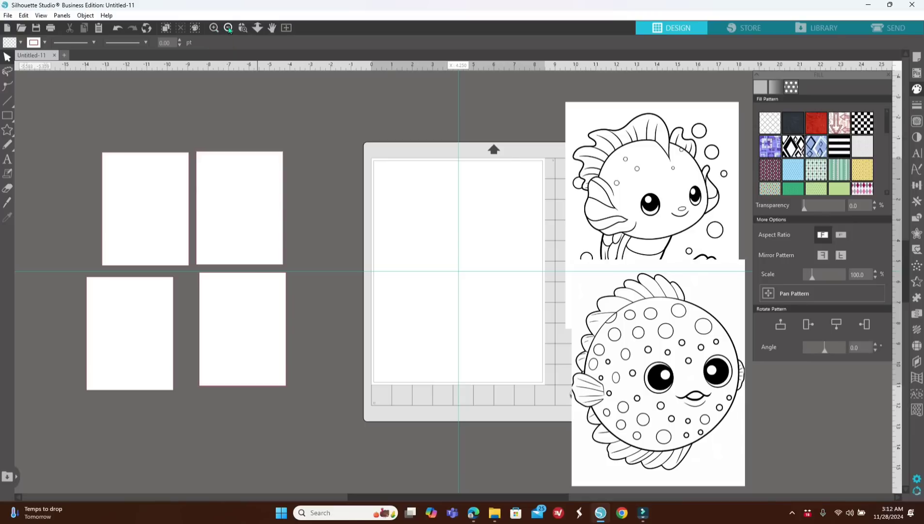
pyautogui.click(229, 28)
pyautogui.click(229, 28)
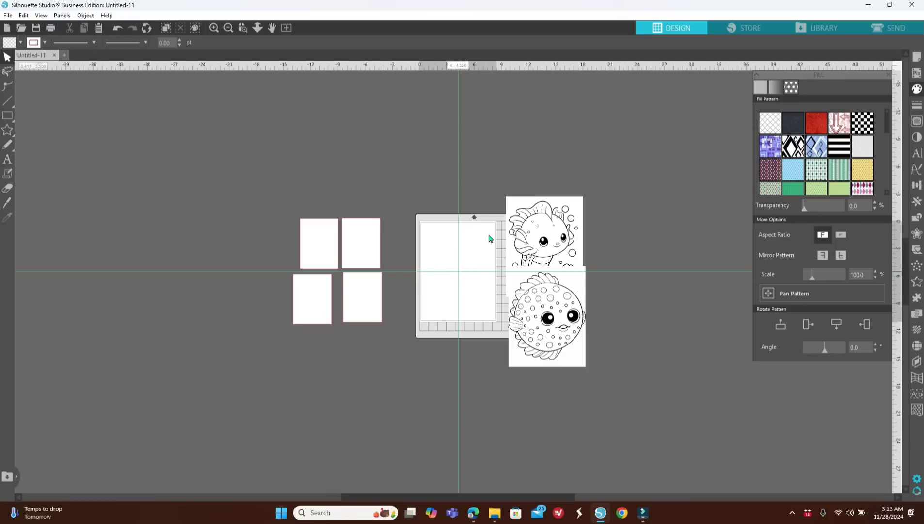
pyautogui.moveTo(553, 243); pyautogui.dragTo(616, 229)
pyautogui.moveTo(545, 318); pyautogui.dragTo(609, 353)
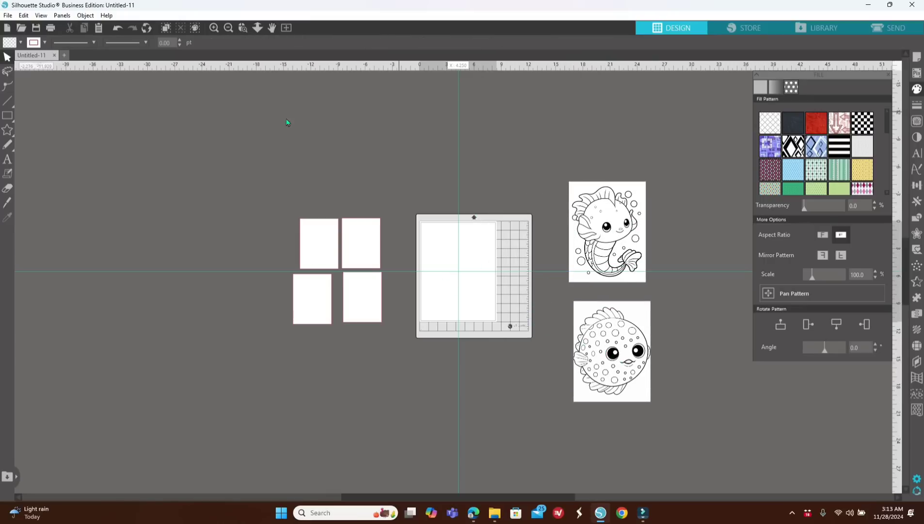
# Step: Add the turtle, seahorse, tropical fish and dolphin images from the Jpg folder to the workspace right of the mat
pyautogui.click(228, 28)
pyautogui.click(493, 513)
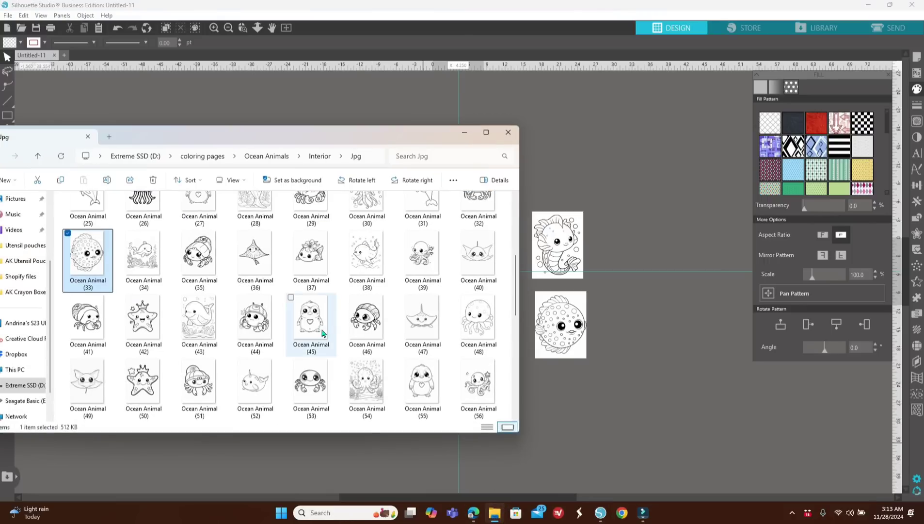
pyautogui.scroll(5, 330, 359)
pyautogui.scroll(-8, 332, 374)
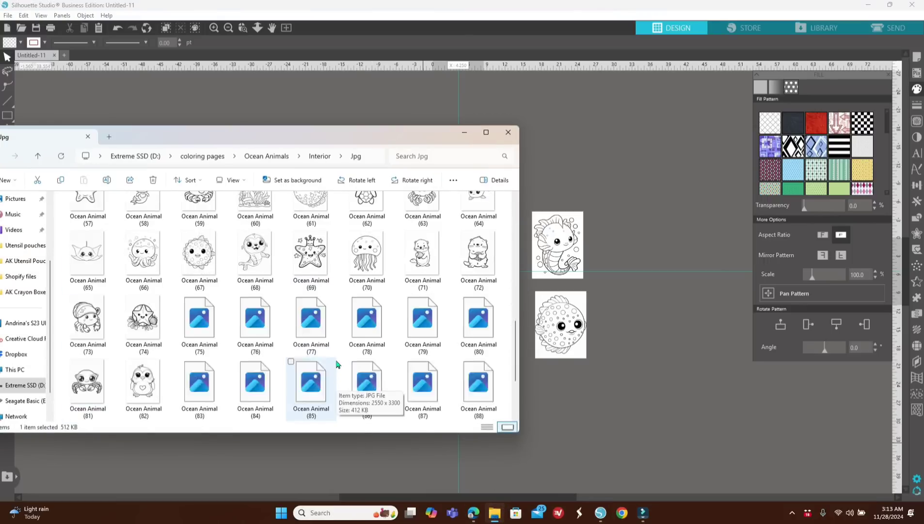
pyautogui.scroll(-4, 337, 364)
pyautogui.moveTo(199, 318); pyautogui.dragTo(635, 274)
pyautogui.scroll(10, 322, 349)
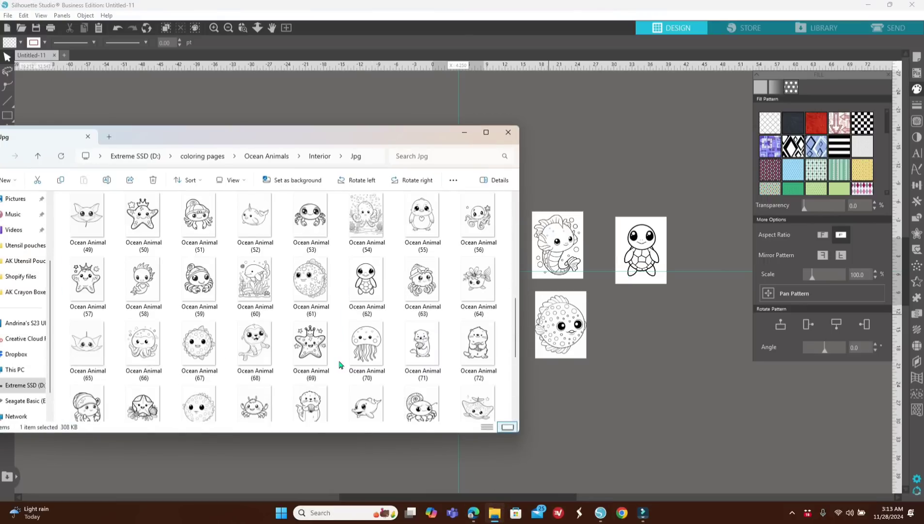
pyautogui.moveTo(144, 274); pyautogui.dragTo(679, 371)
pyautogui.moveTo(144, 217); pyautogui.dragTo(588, 417)
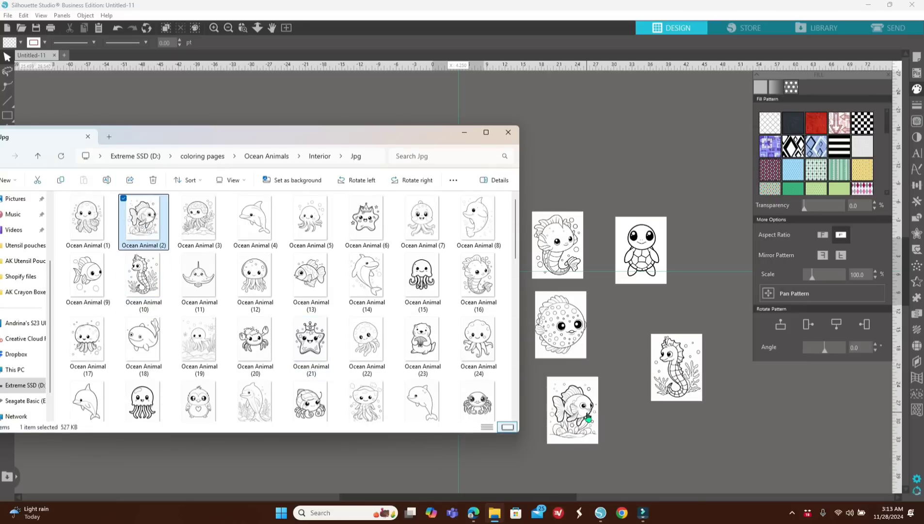
pyautogui.moveTo(423, 401); pyautogui.dragTo(723, 279)
# Step: Add the scarfed penguin, crowned octopus, Ocean Animal (51) crab and Ocean Animal (57) starfish images to the workspace
pyautogui.scroll(-10, 383, 377)
pyautogui.moveTo(308, 309); pyautogui.dragTo(709, 393)
pyautogui.moveTo(143, 317); pyautogui.dragTo(647, 124)
pyautogui.scroll(4, 423, 289)
pyautogui.moveTo(199, 220); pyautogui.dragTo(722, 192)
pyautogui.moveTo(87, 279); pyautogui.dragTo(800, 390)
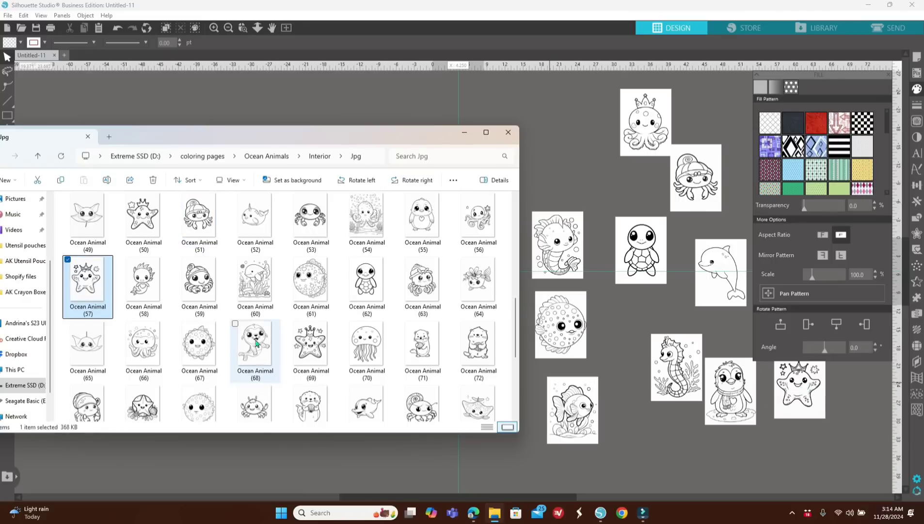
# Step: Add the heart penguin, another Ocean Animal (16) and the Ocean Animal (1) octopus to the workspace, and put away the folder window
pyautogui.scroll(3, 420, 346)
pyautogui.scroll(5, 381, 338)
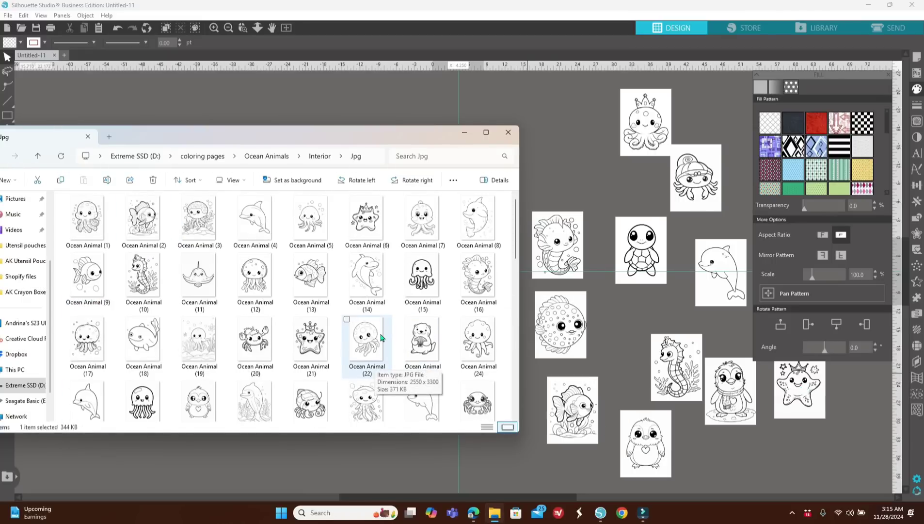
pyautogui.moveTo(485, 274); pyautogui.dragTo(576, 147)
pyautogui.moveTo(88, 218); pyautogui.dragTo(727, 461)
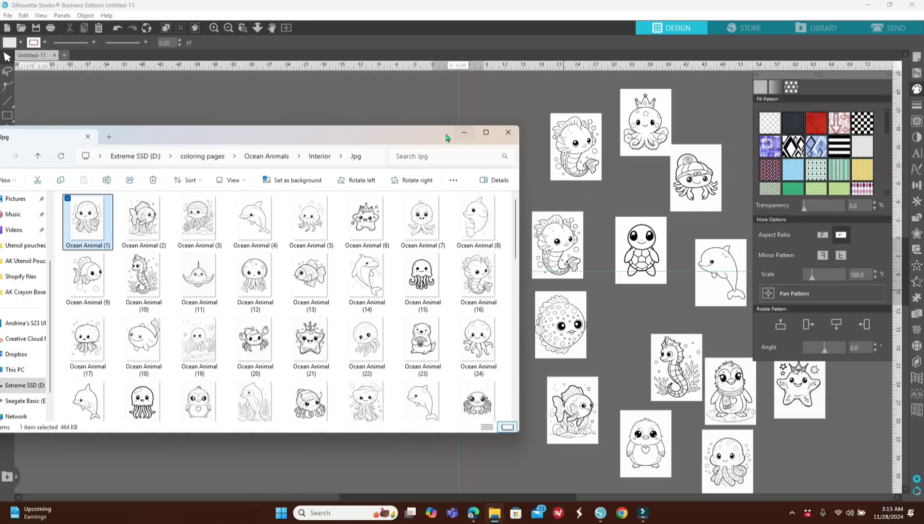
pyautogui.click(464, 133)
# Step: Arrange eight of the coloring images into two rows of four right of the mat, ending the rows with the seahorse and pufferfish
pyautogui.moveTo(647, 127); pyautogui.dragTo(633, 150)
pyautogui.moveTo(684, 178); pyautogui.dragTo(678, 149)
pyautogui.moveTo(558, 246); pyautogui.dragTo(576, 227)
pyautogui.moveTo(641, 253); pyautogui.dragTo(637, 226)
pyautogui.moveTo(721, 273); pyautogui.dragTo(691, 223)
pyautogui.hscroll(3, 678, 271)
pyautogui.moveTo(586, 367); pyautogui.dragTo(661, 150)
pyautogui.moveTo(469, 325); pyautogui.dragTo(662, 224)
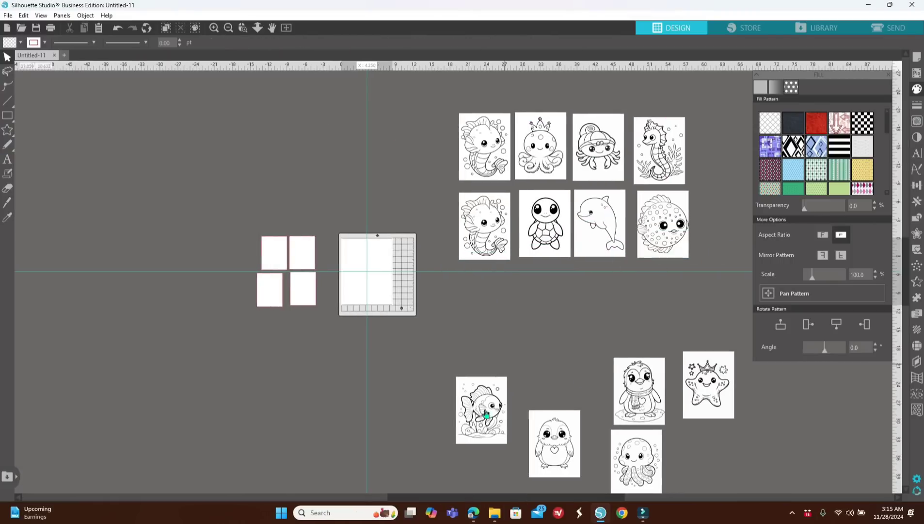
# Step: Complete a third image row with the scarfed penguin and crowned starfish, and place the uncrowned octopus beneath it
pyautogui.moveTo(637, 394); pyautogui.dragTo(610, 307)
pyautogui.moveTo(705, 383); pyautogui.dragTo(677, 303)
pyautogui.moveTo(635, 460); pyautogui.dragTo(488, 377)
pyautogui.click(615, 391)
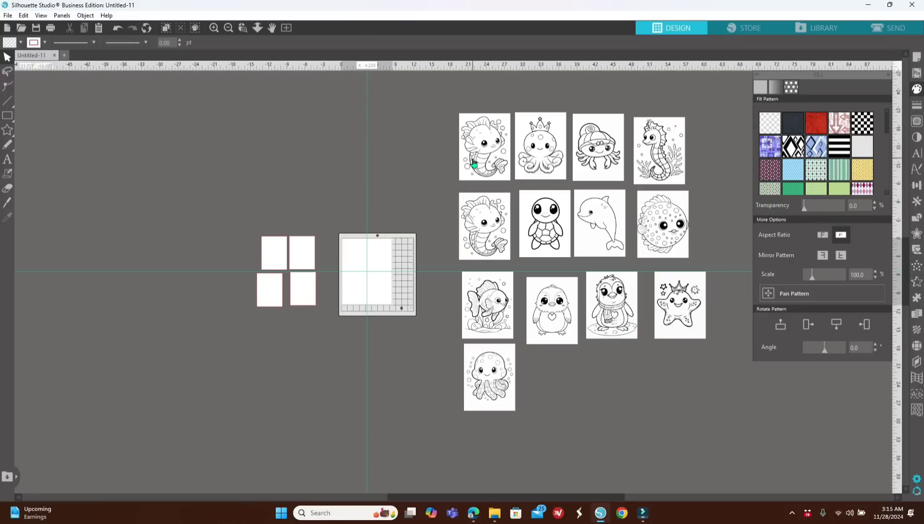
# Step: Resize the upper of the two identical baby sea dragon images to 4.25 × 5.5 in
pyautogui.click(474, 165)
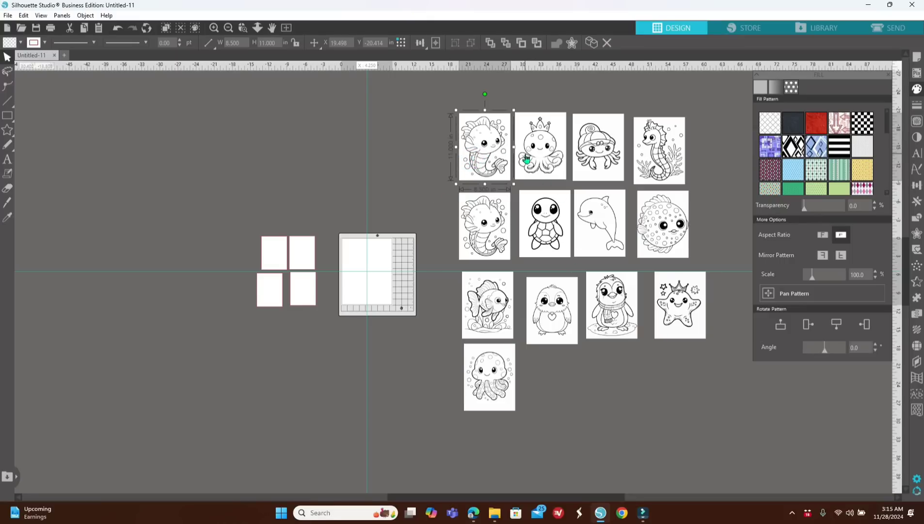
pyautogui.doubleClick(238, 43)
pyautogui.moveTo(210, 45)
pyautogui.write('4')
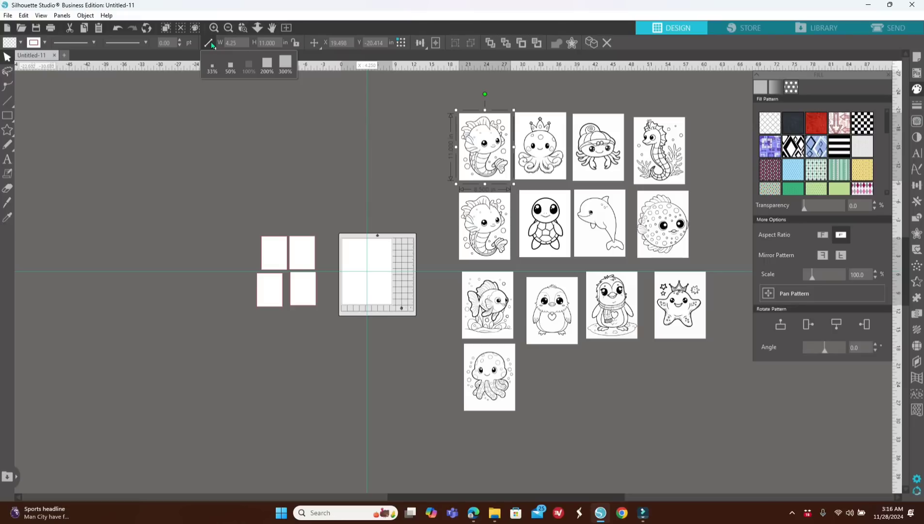
pyautogui.write('.25')
pyautogui.press('Return')
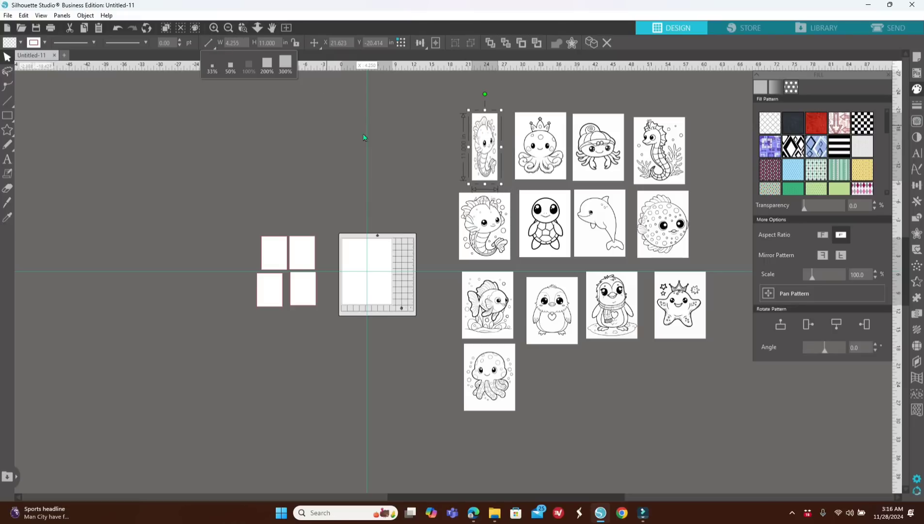
pyautogui.moveTo(280, 43); pyautogui.dragTo(232, 62)
pyautogui.write('5')
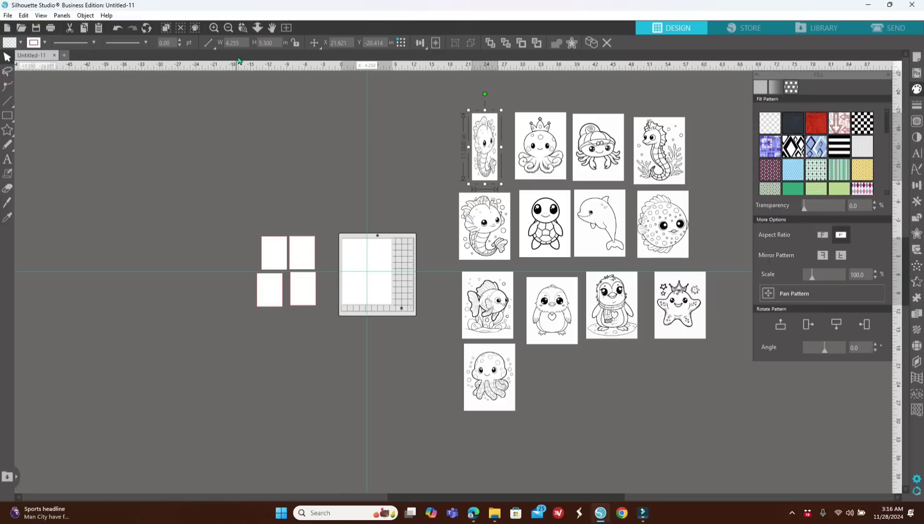
pyautogui.press('Return')
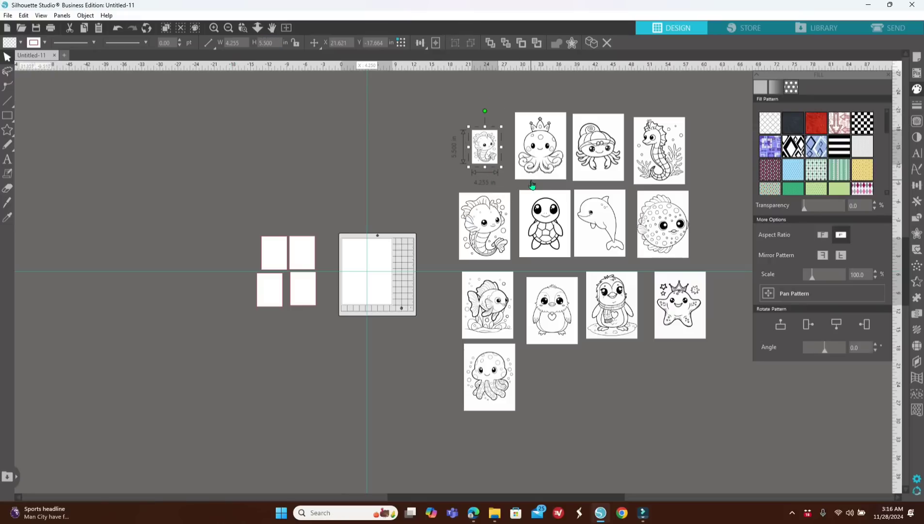
# Step: Resize the crowned octopus, hat-wearing crab and seahorse images in the first row to 4.25 × 5.5 in
pyautogui.click(527, 177)
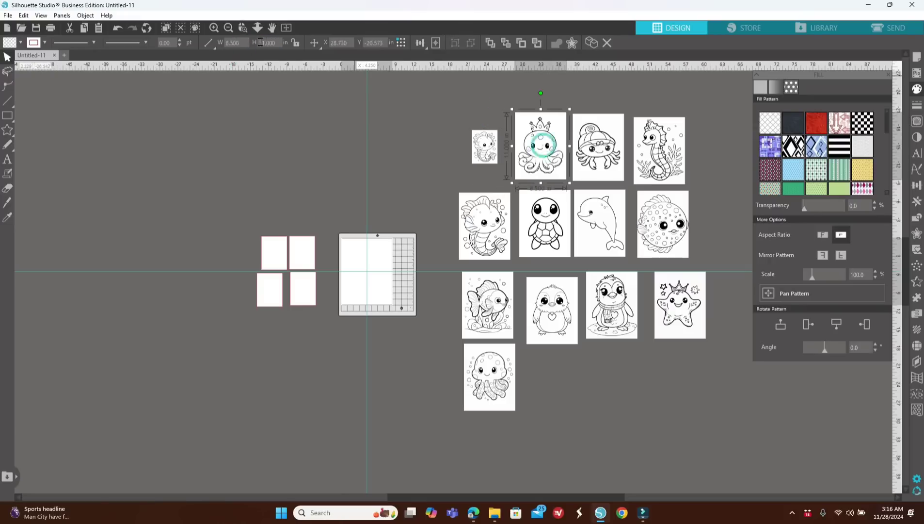
pyautogui.moveTo(278, 43); pyautogui.dragTo(208, 53)
pyautogui.write('5.5')
pyautogui.click(601, 147)
pyautogui.write('4.255.5')
pyautogui.click(663, 146)
pyautogui.write('4.255.5')
# Step: Resize the second row's sea dragon, turtle, dolphin and pufferfish images to 4.25 × 5.5 in
pyautogui.click(481, 241)
pyautogui.write('4.25')
pyautogui.click(550, 232)
pyautogui.write('4.254.25')
pyautogui.click(609, 229)
pyautogui.write('4.25')
pyautogui.moveTo(278, 42); pyautogui.dragTo(197, 65)
pyautogui.click(664, 224)
pyautogui.write('4.5.5')
# Step: Resize the tropical fish and heart penguin images in the third row to 4.25 × 5.5 in
pyautogui.click(488, 304)
pyautogui.moveTo(242, 43); pyautogui.dragTo(200, 64)
pyautogui.write('4.25')
pyautogui.moveTo(278, 43); pyautogui.dragTo(209, 52)
pyautogui.write('5.5')
pyautogui.click(553, 311)
pyautogui.write('5.5')
# Step: Resize the scarfed penguin, starfish and uncrowned octopus images to 4.25 × 5.5 in
pyautogui.click(612, 304)
pyautogui.write('4.255.5')
pyautogui.click(680, 304)
pyautogui.write('4.25')
pyautogui.moveTo(278, 42); pyautogui.dragTo(250, 53)
pyautogui.write('5.5')
pyautogui.press('Tab')
pyautogui.write('5.5')
pyautogui.press('Return')
# Step: Line up the sea dragon, crowned octopus, turtle and crab beside the mat as the first row, correcting the turtle's height to 5.5 in
pyautogui.moveTo(482, 142); pyautogui.dragTo(431, 243)
pyautogui.moveTo(489, 225); pyautogui.dragTo(484, 171)
pyautogui.moveTo(541, 148); pyautogui.dragTo(463, 251)
pyautogui.moveTo(544, 225); pyautogui.dragTo(492, 246)
pyautogui.moveTo(278, 43); pyautogui.dragTo(247, 42)
pyautogui.write('5.5')
pyautogui.press('Return')
pyautogui.moveTo(482, 255); pyautogui.dragTo(479, 259)
pyautogui.moveTo(599, 146); pyautogui.dragTo(517, 246)
# Step: Form a second row beside the mat with the dolphin, pufferfish, tropical fish and heart penguin
pyautogui.moveTo(599, 223); pyautogui.dragTo(434, 282)
pyautogui.moveTo(663, 224); pyautogui.dragTo(464, 282)
pyautogui.moveTo(487, 304); pyautogui.dragTo(491, 287)
pyautogui.moveTo(552, 311); pyautogui.dragTo(519, 288)
# Step: Form a third row with the seahorse, uncrowned octopus, scarfed penguin and starfish, and delete the duplicate sea dragon
pyautogui.moveTo(660, 150); pyautogui.dragTo(433, 320)
pyautogui.moveTo(489, 377); pyautogui.dragTo(465, 326)
pyautogui.moveTo(611, 305); pyautogui.dragTo(495, 325)
pyautogui.moveTo(685, 314); pyautogui.dragTo(530, 336)
pyautogui.click(480, 170)
pyautogui.press('Delete')
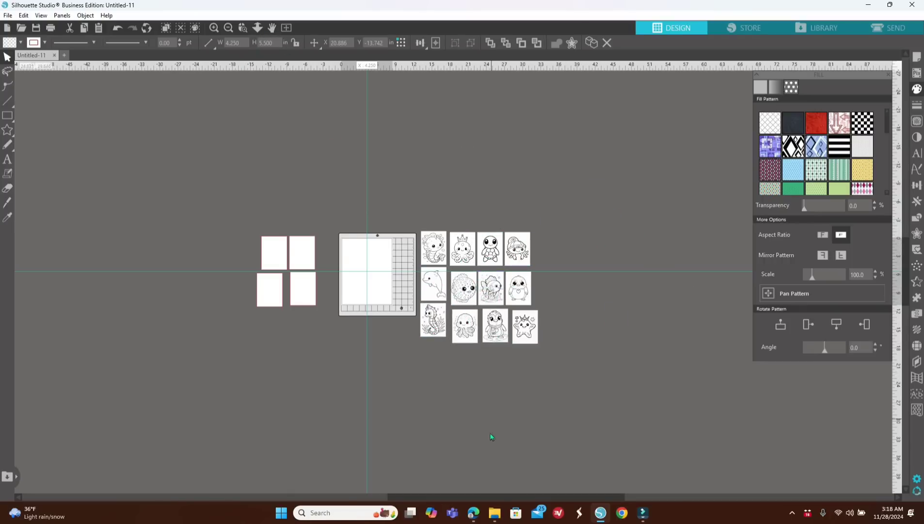
# Step: Add the left-facing striped fish image from the image folder to the workspace
pyautogui.click(495, 512)
pyautogui.moveTo(132, 280); pyautogui.dragTo(392, 333)
pyautogui.click(285, 132)
pyautogui.click(392, 332)
# Step: Resize the left-facing fish image to 4.25 × 5.5 in and move it below the seahorse
pyautogui.moveTo(241, 42); pyautogui.dragTo(197, 44)
pyautogui.write('4.25')
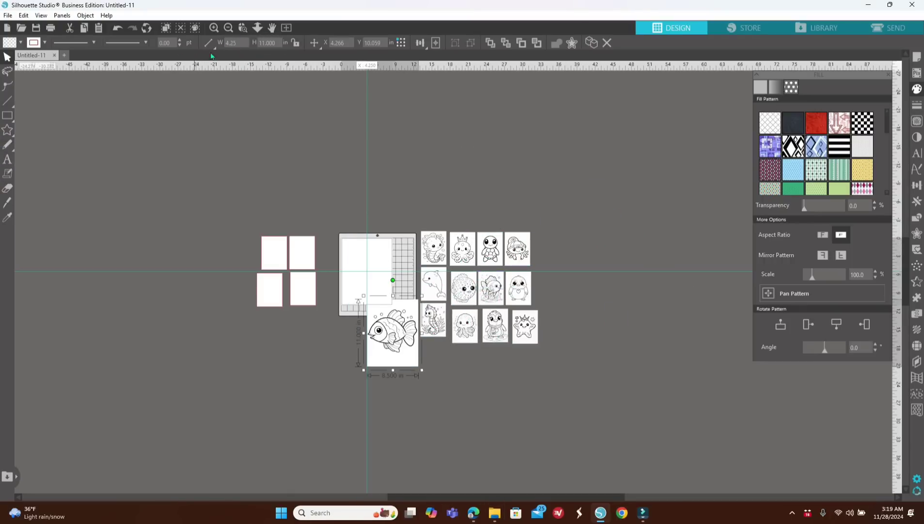
pyautogui.moveTo(278, 42); pyautogui.dragTo(247, 42)
pyautogui.write('5.5')
pyautogui.press('Return')
pyautogui.moveTo(393, 333); pyautogui.dragTo(429, 360)
pyautogui.moveTo(465, 327); pyautogui.dragTo(465, 326)
pyautogui.scroll(2, 685, 403)
pyautogui.click(685, 404)
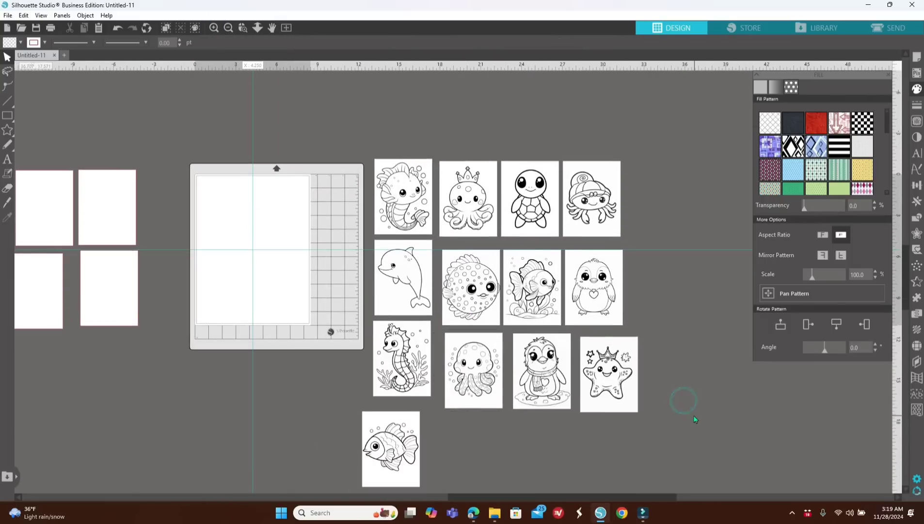
pyautogui.scroll(-1, 689, 413)
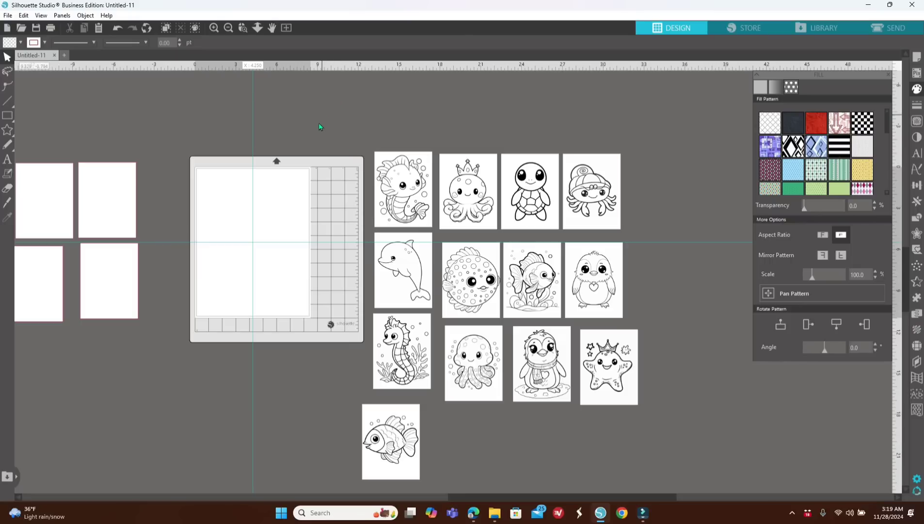
# Step: Select all the coloring images together and switch their fill pattern aspect ratio to the unstretched option
pyautogui.moveTo(307, 123); pyautogui.dragTo(677, 476)
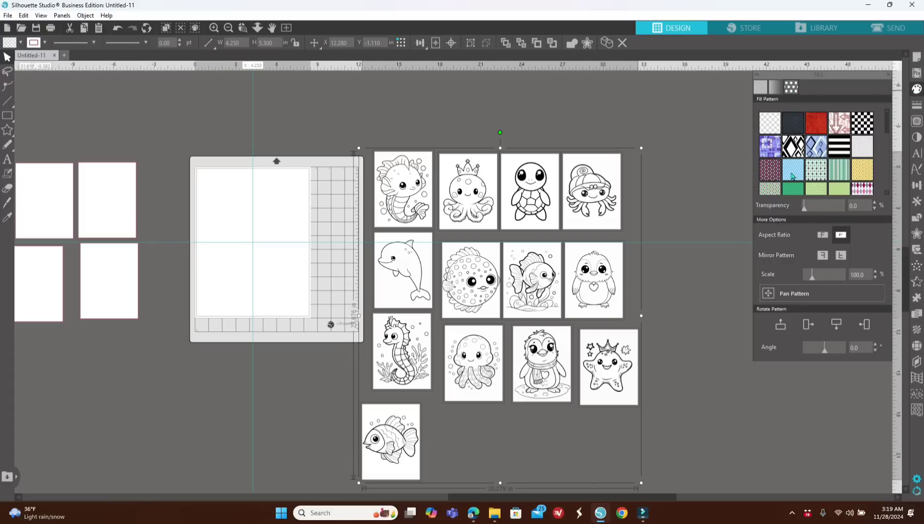
pyautogui.click(823, 235)
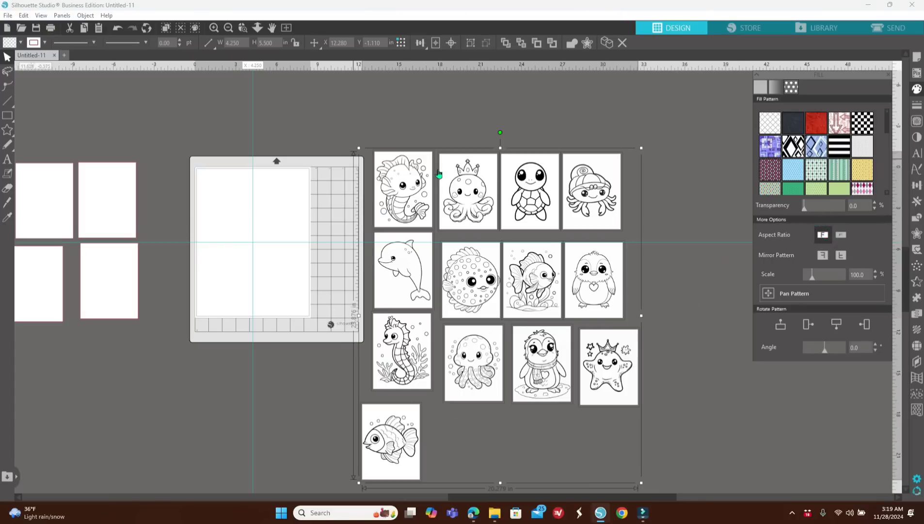
pyautogui.click(693, 364)
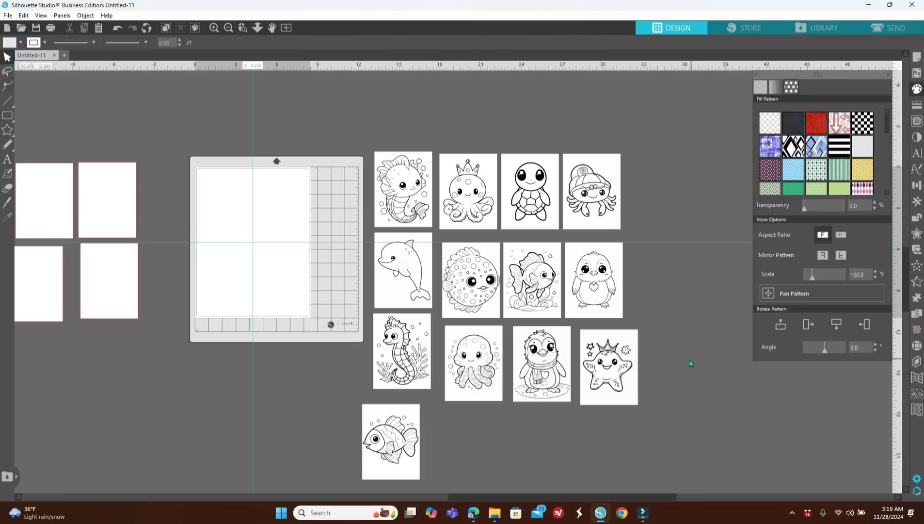
# Step: Align the left-facing fish under the seahorse, and raise the pufferfish and tropical fish slightly within the second row
pyautogui.moveTo(408, 431); pyautogui.dragTo(419, 429)
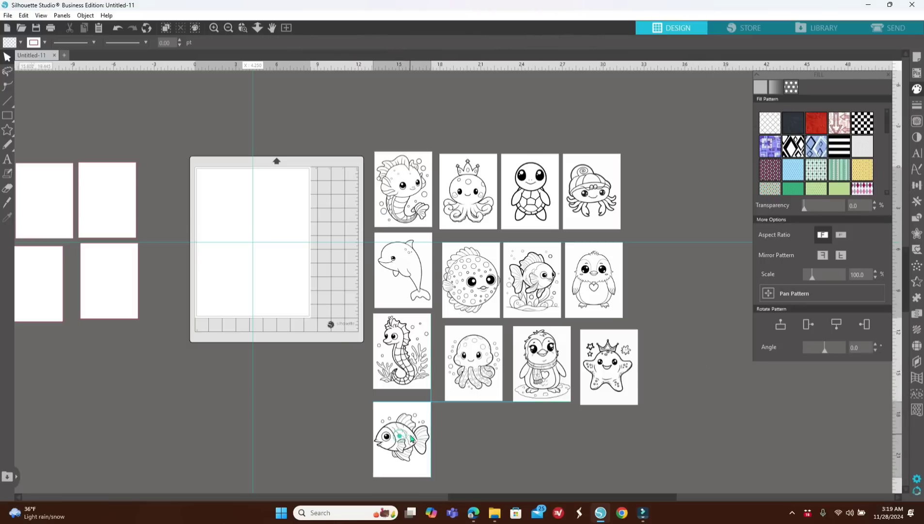
pyautogui.moveTo(464, 381); pyautogui.dragTo(463, 377)
pyautogui.moveTo(473, 307); pyautogui.dragTo(474, 302)
pyautogui.click(666, 371)
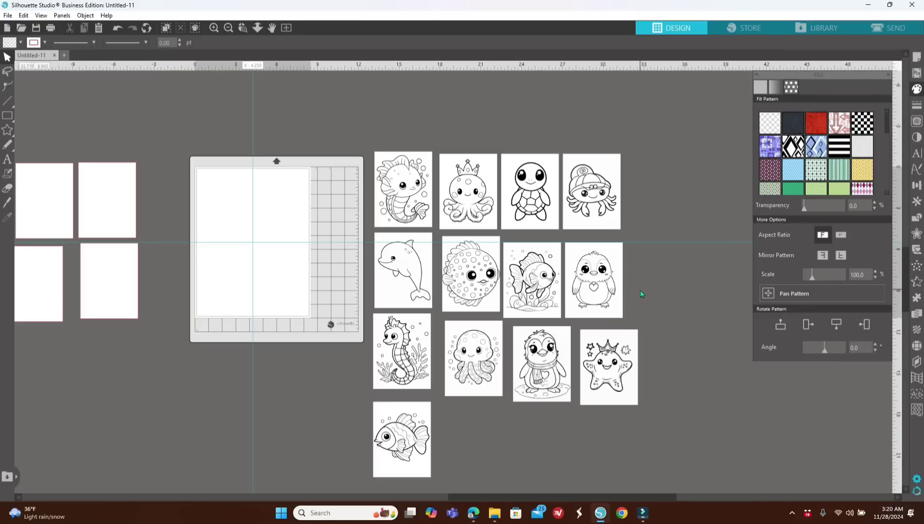
pyautogui.moveTo(543, 284); pyautogui.dragTo(598, 286)
pyautogui.click(691, 193)
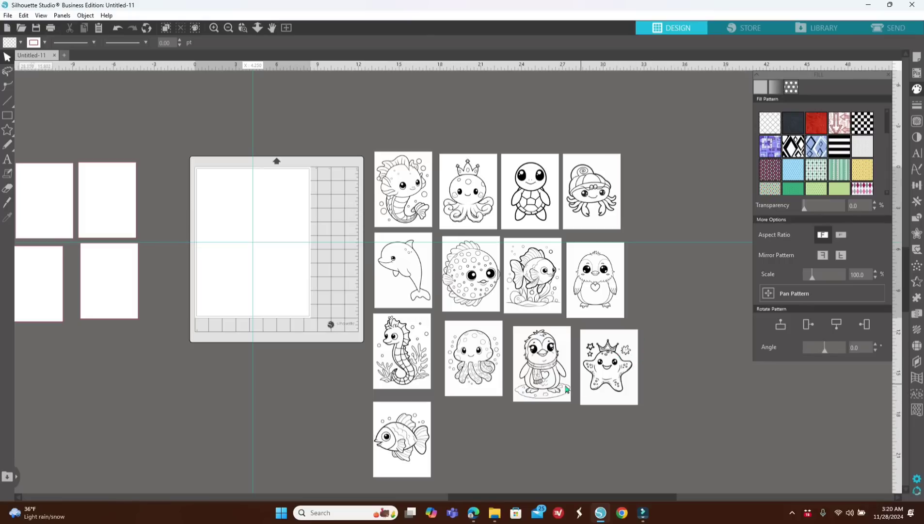
# Step: Straighten the third row's octopus, penguin and starfish, and move one blank white rectangle beside the left-facing fish
pyautogui.moveTo(481, 377); pyautogui.dragTo(477, 376)
pyautogui.moveTo(539, 375); pyautogui.dragTo(534, 370)
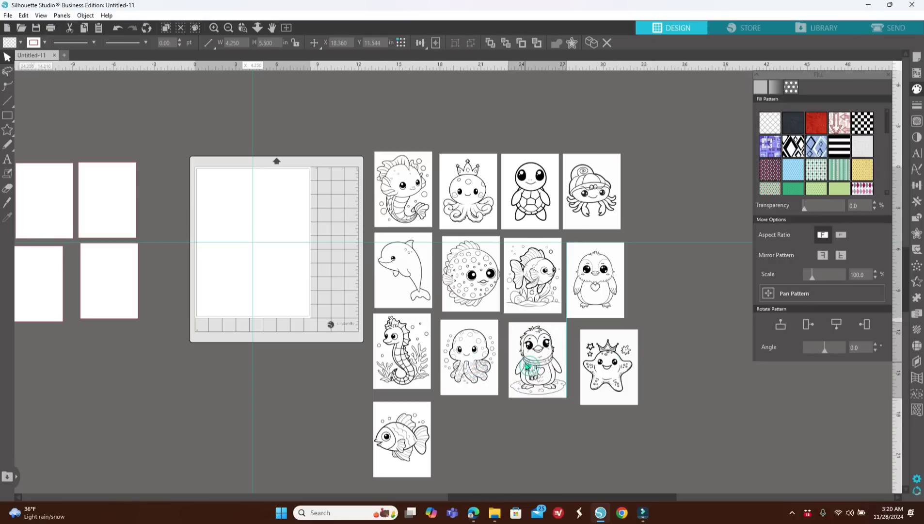
pyautogui.moveTo(609, 372); pyautogui.dragTo(605, 367)
pyautogui.click(586, 440)
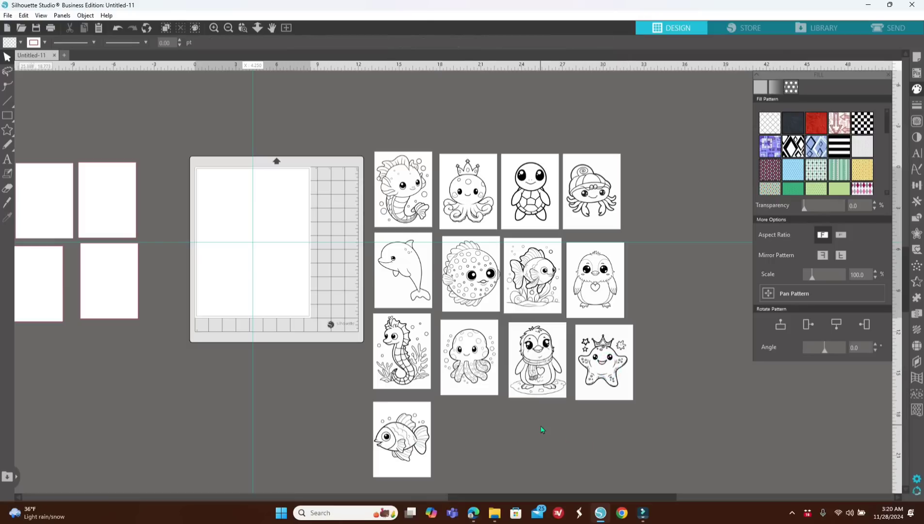
pyautogui.scroll(-2, 540, 425)
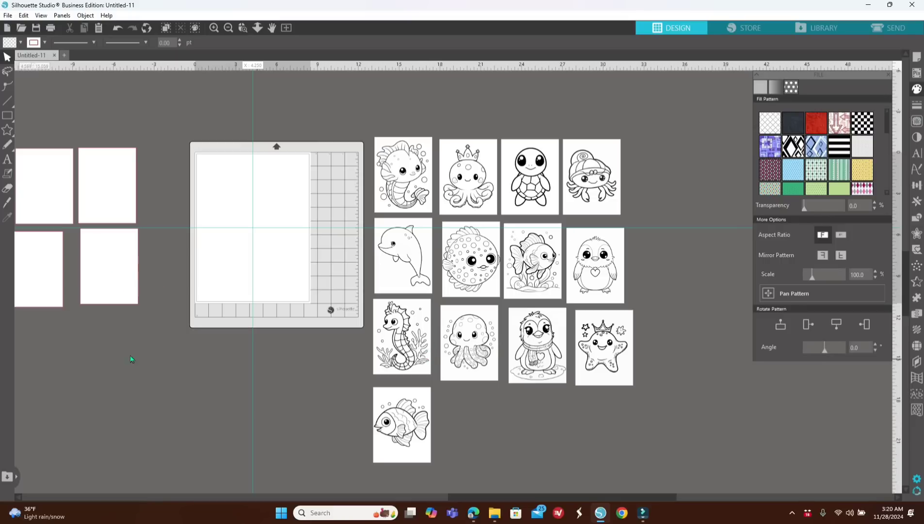
pyautogui.moveTo(105, 262); pyautogui.dragTo(472, 423)
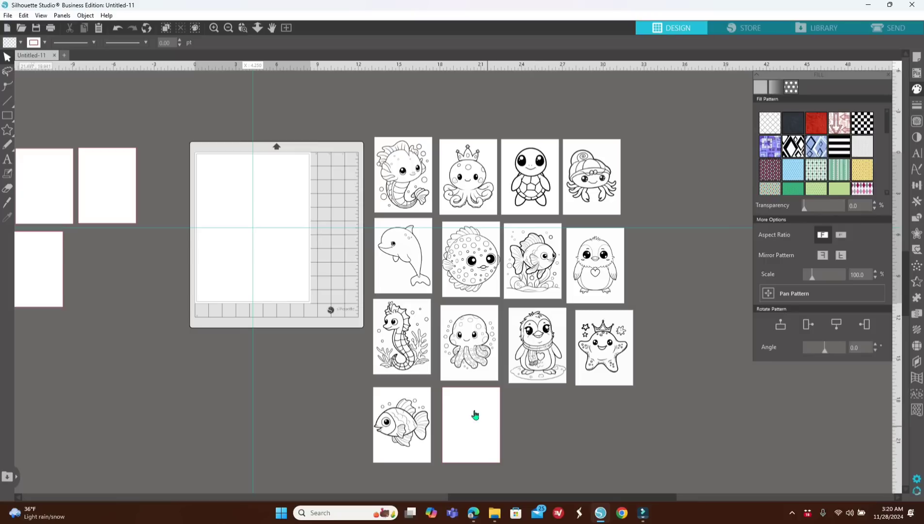
# Step: Add the letter "A" as text beside the blank rectangle and enlarge it to about 168 pt
pyautogui.click(6, 160)
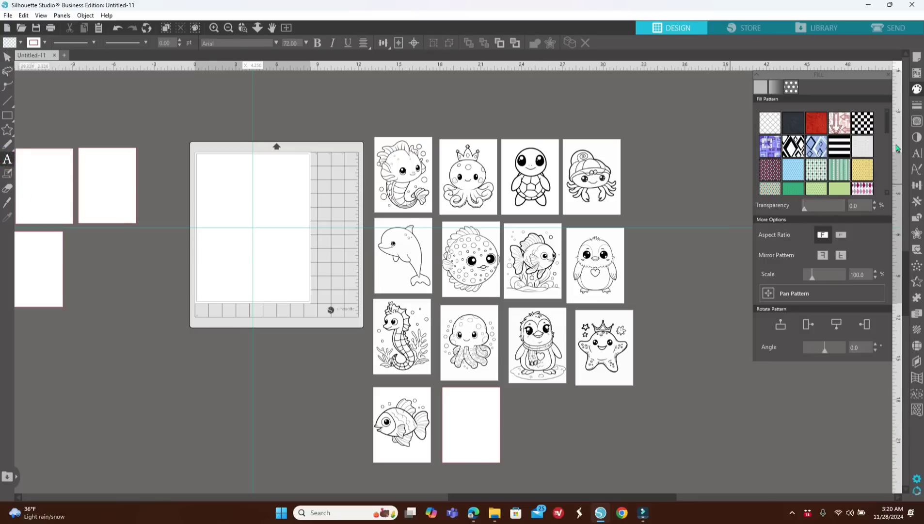
pyautogui.click(917, 154)
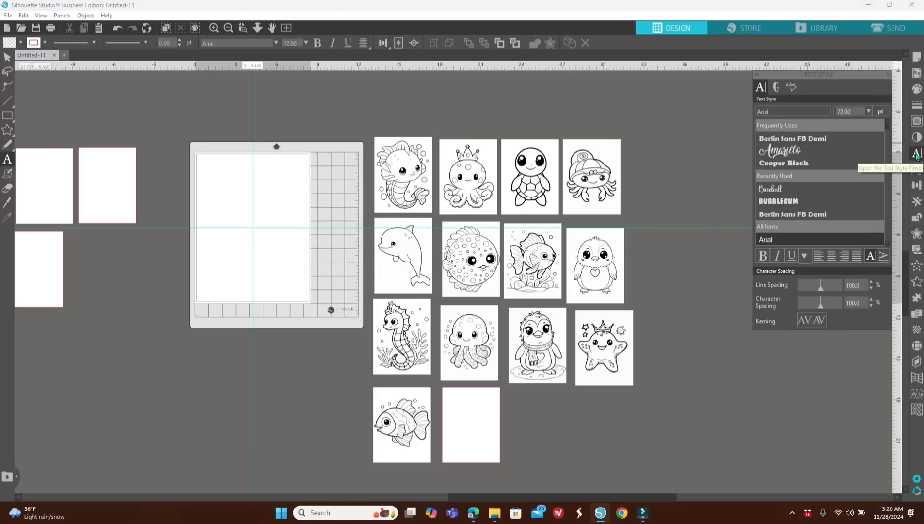
pyautogui.click(559, 427)
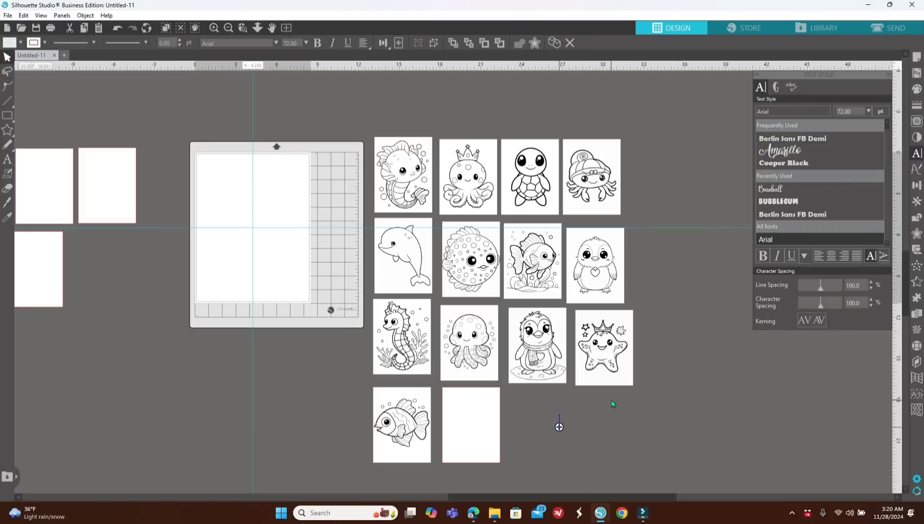
pyautogui.click(559, 427)
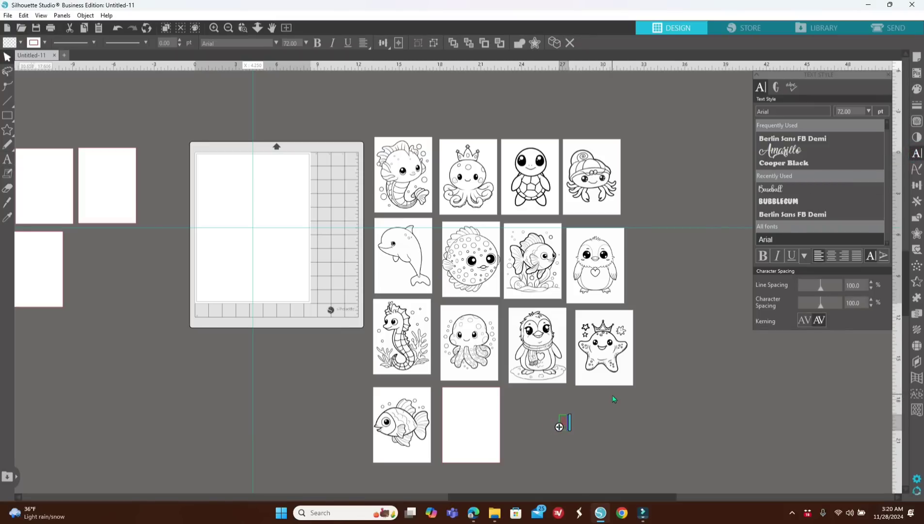
pyautogui.click(625, 417)
pyautogui.click(566, 423)
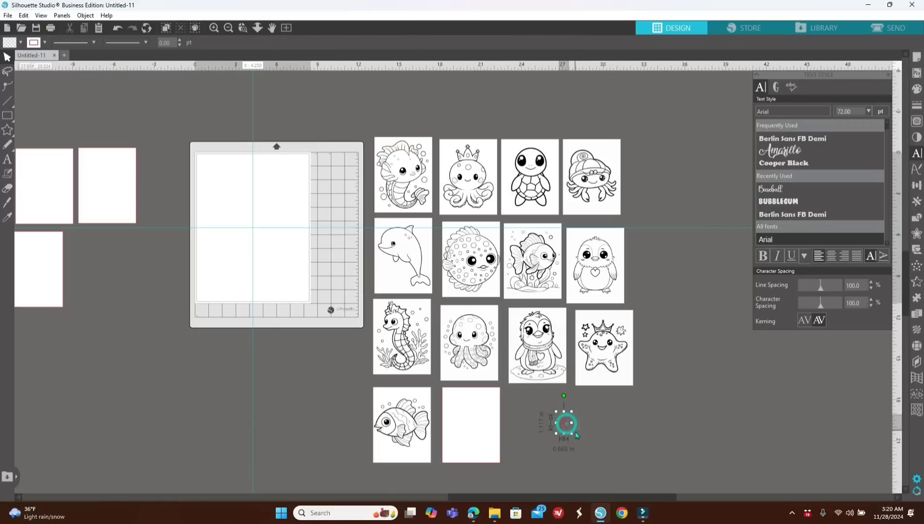
pyautogui.moveTo(572, 433); pyautogui.dragTo(598, 446)
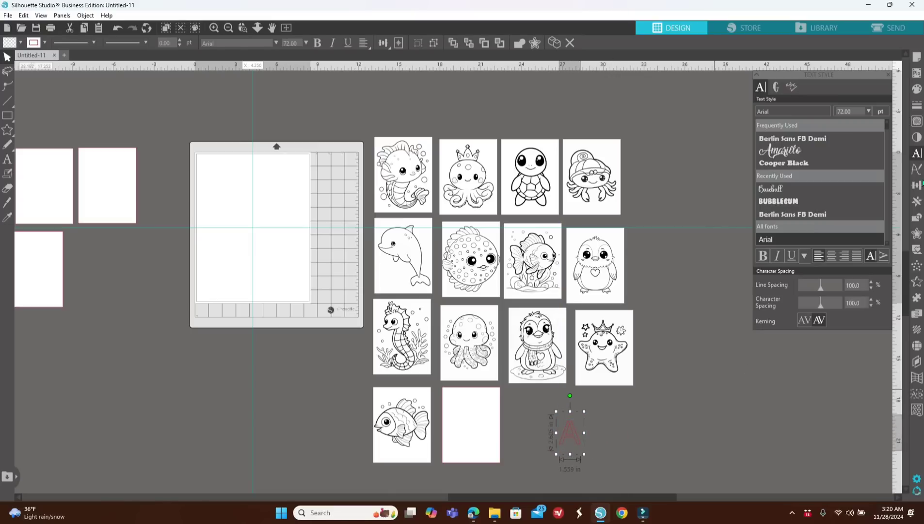
# Step: Give the letter A a white fill and a black outline 1.75 pt thick
pyautogui.click(917, 89)
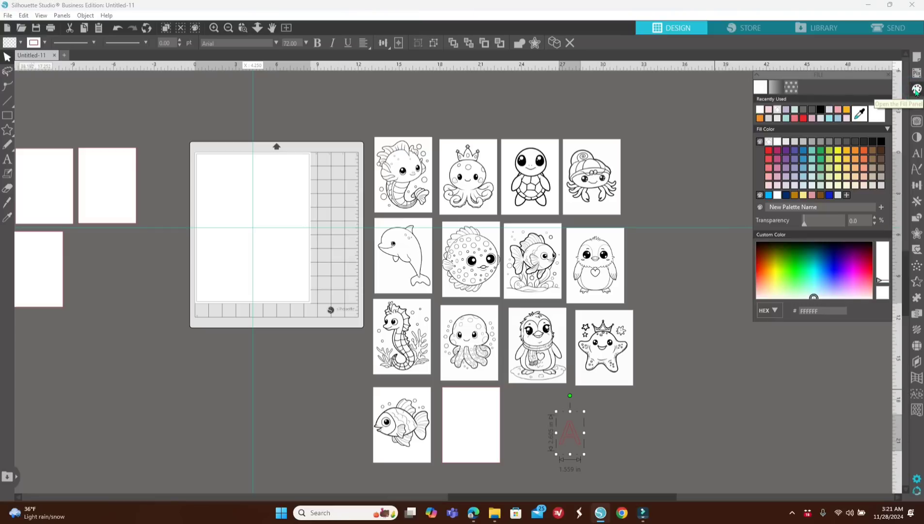
pyautogui.click(776, 142)
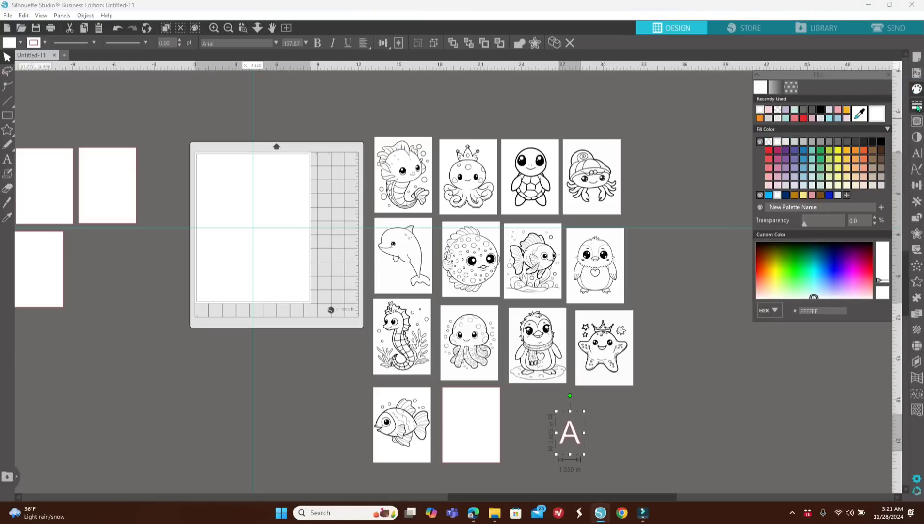
pyautogui.click(920, 108)
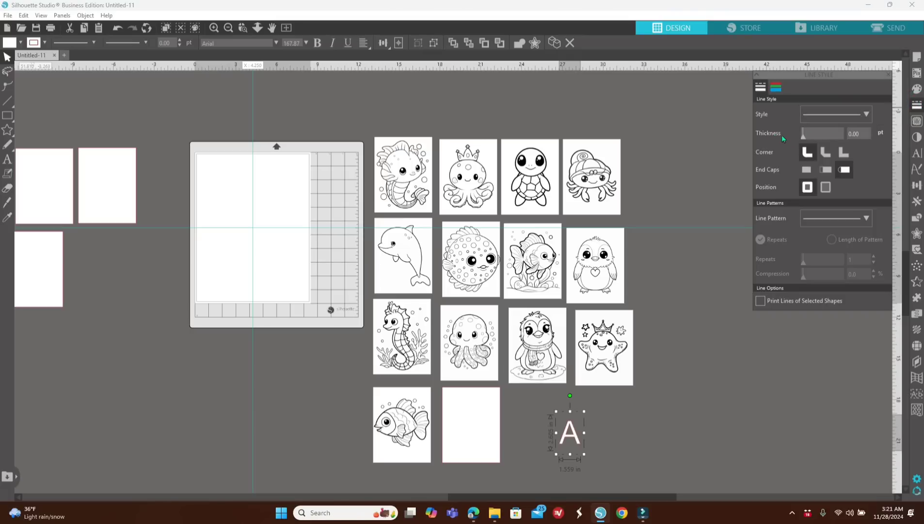
pyautogui.click(806, 133)
pyautogui.click(776, 88)
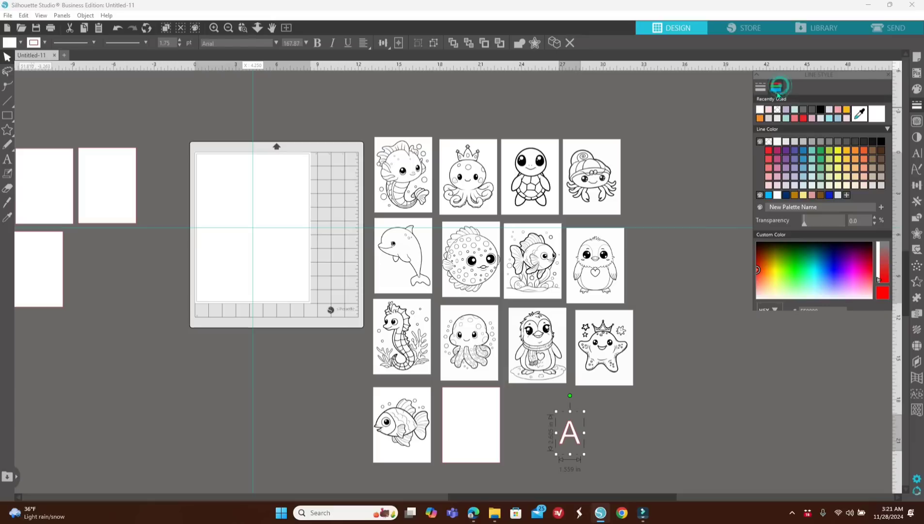
pyautogui.click(821, 109)
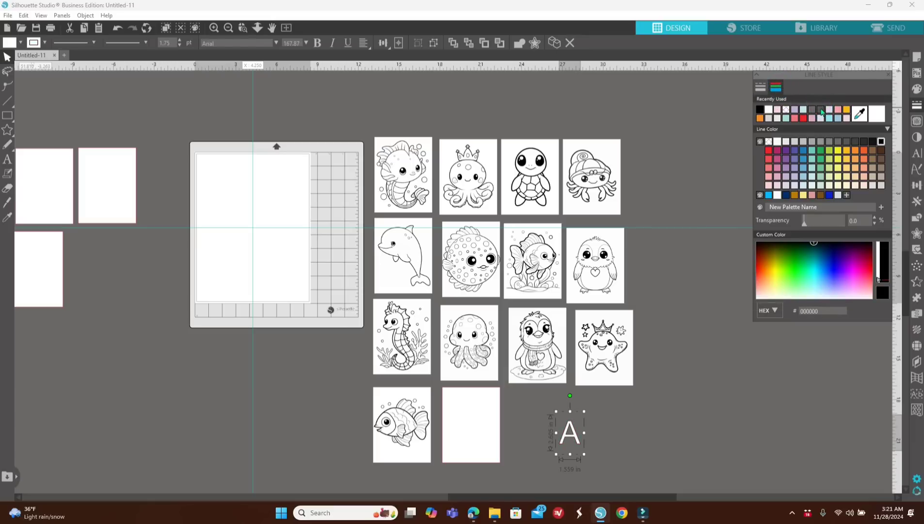
# Step: Set the letter A in the BubbleGum font and move it onto the upper part of the blank rectangle beside the fish
pyautogui.click(916, 154)
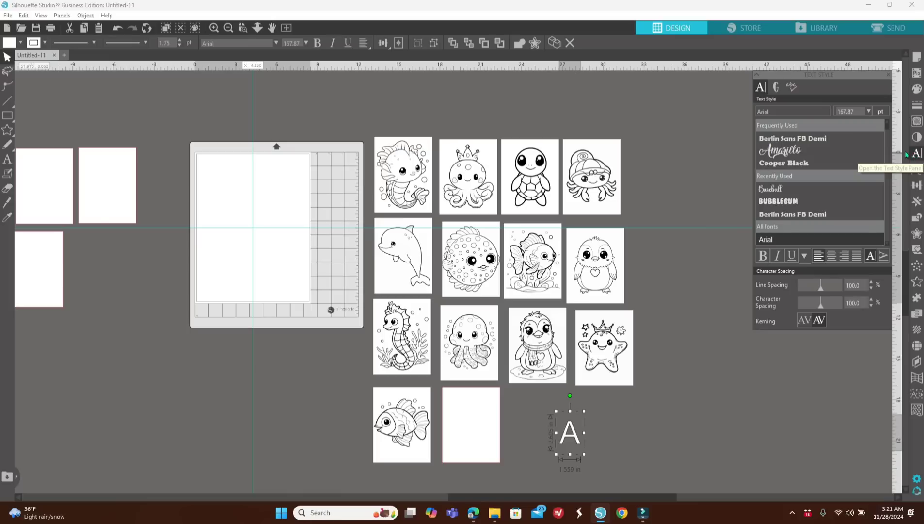
pyautogui.click(788, 202)
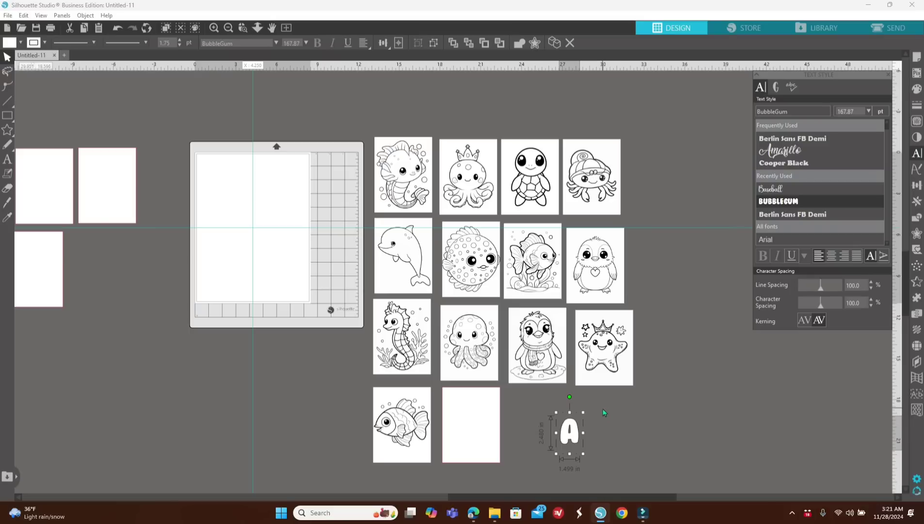
pyautogui.moveTo(574, 436); pyautogui.dragTo(461, 415)
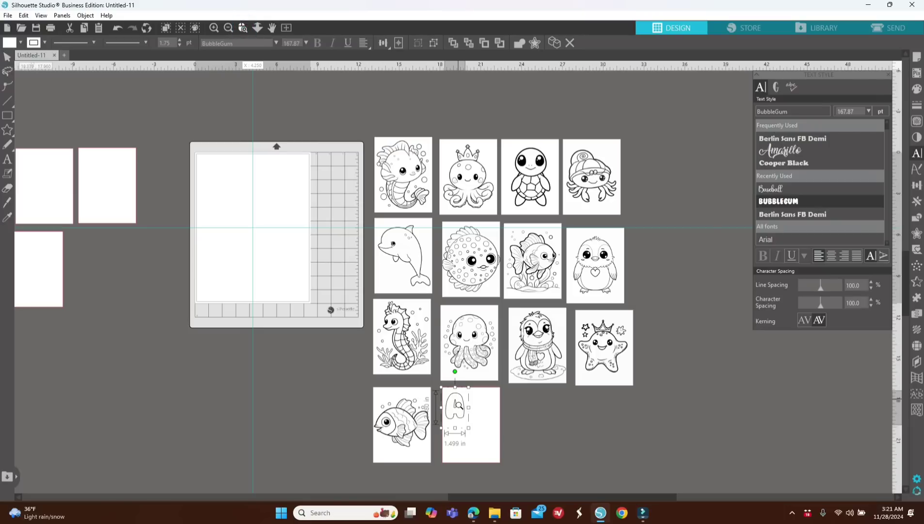
# Step: Enlarge the letter A to about 256 pt, keeping it in the upper-left part of the blank rectangle beside the fish
pyautogui.click(466, 410)
pyautogui.scroll(-3, 536, 319)
pyautogui.scroll(-1, 542, 313)
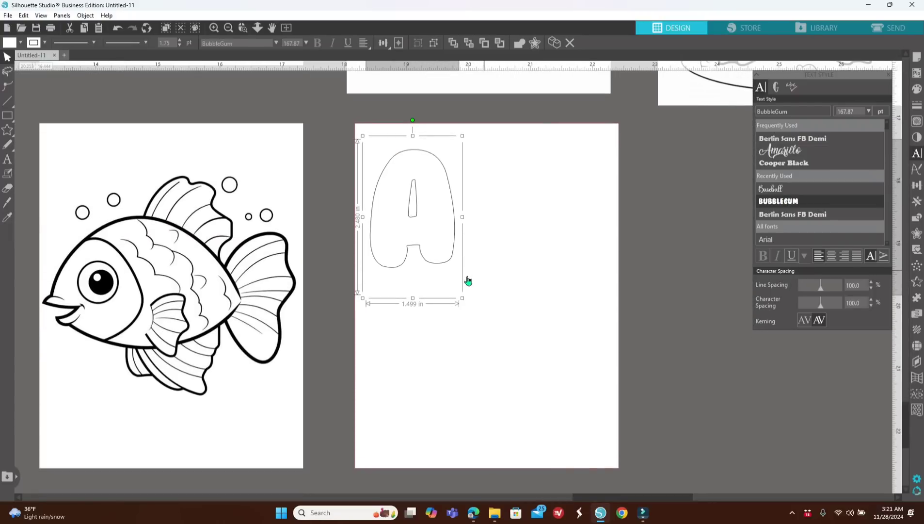
pyautogui.moveTo(463, 299); pyautogui.dragTo(473, 311)
pyautogui.moveTo(443, 261); pyautogui.dragTo(437, 246)
pyautogui.moveTo(464, 296); pyautogui.dragTo(489, 328)
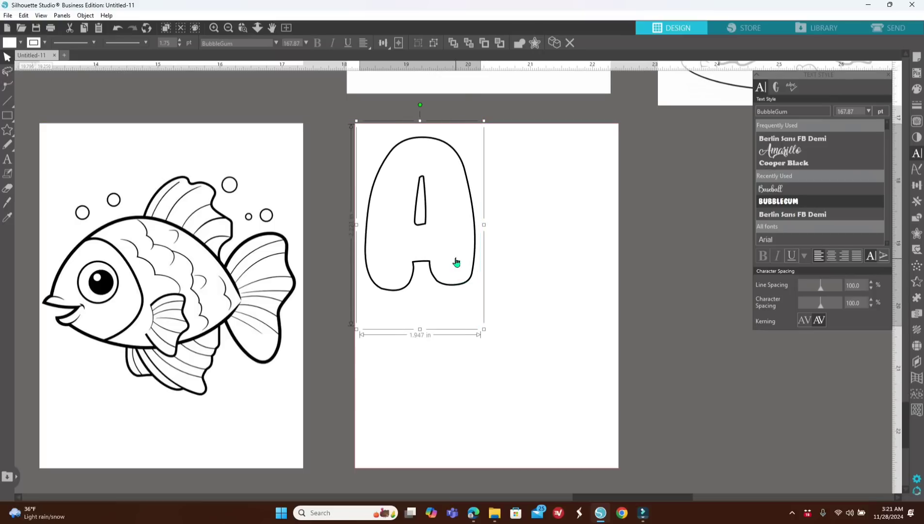
pyautogui.moveTo(456, 263); pyautogui.dragTo(456, 256)
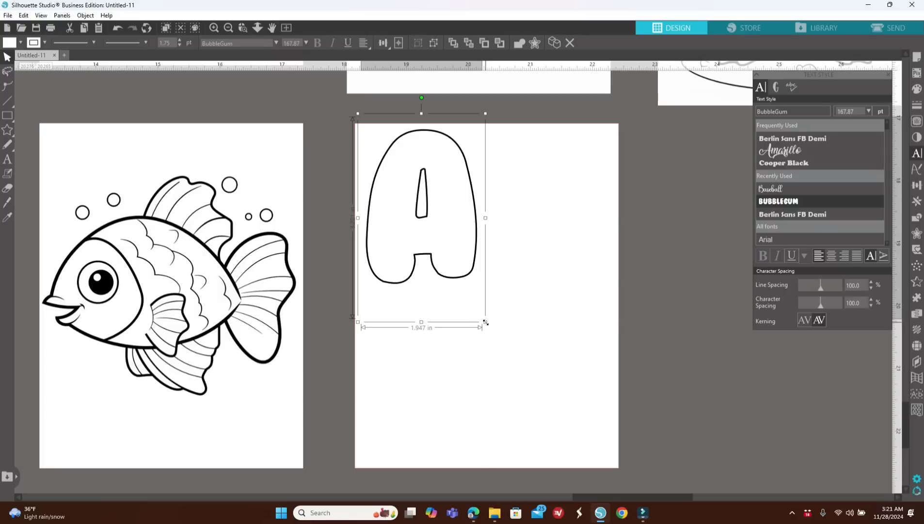
pyautogui.moveTo(486, 322); pyautogui.dragTo(507, 358)
# Step: Duplicate the letter A, offset the copy below it and change the copy's text to "IS FOR"
pyautogui.rightClick(462, 269)
pyautogui.click(491, 290)
pyautogui.moveTo(487, 289); pyautogui.dragTo(503, 322)
pyautogui.doubleClick(503, 322)
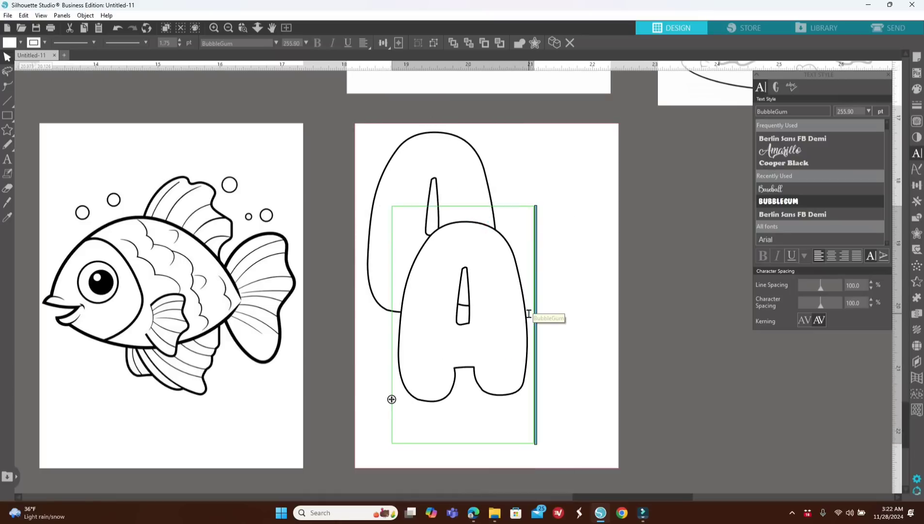
pyautogui.press('BackSpace')
pyautogui.write('I')
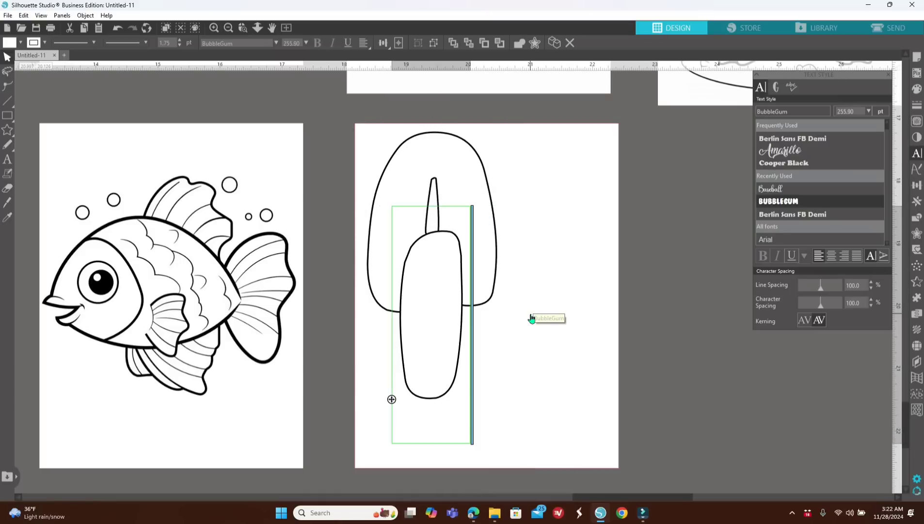
pyautogui.write('S FU')
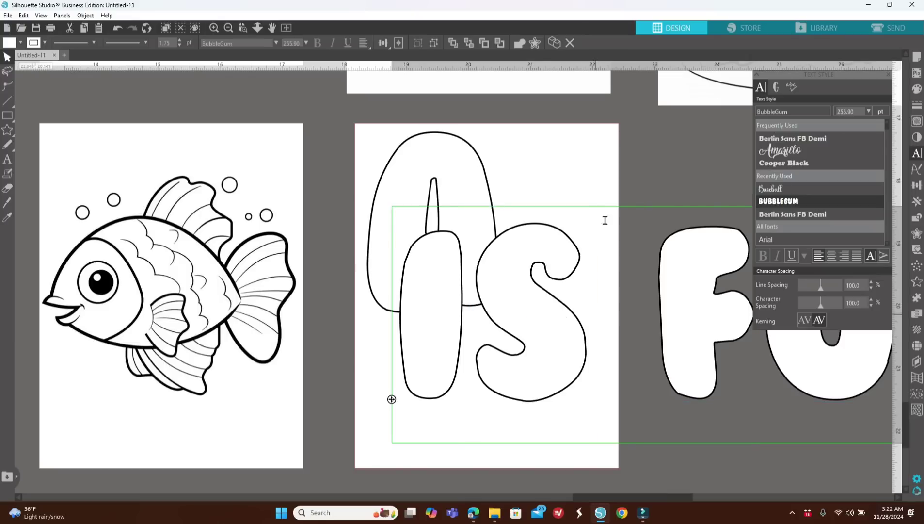
pyautogui.click(662, 165)
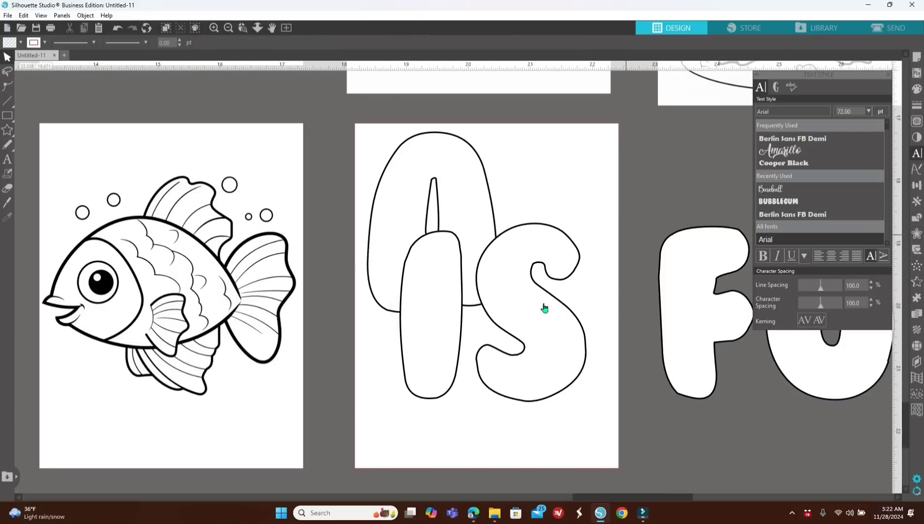
# Step: Shrink the "IS FOR" text to about 2.69 in wide and place it below the A, against the page's right edge
pyautogui.click(526, 319)
pyautogui.moveTo(388, 202); pyautogui.dragTo(734, 366)
pyautogui.moveTo(789, 379); pyautogui.dragTo(375, 360)
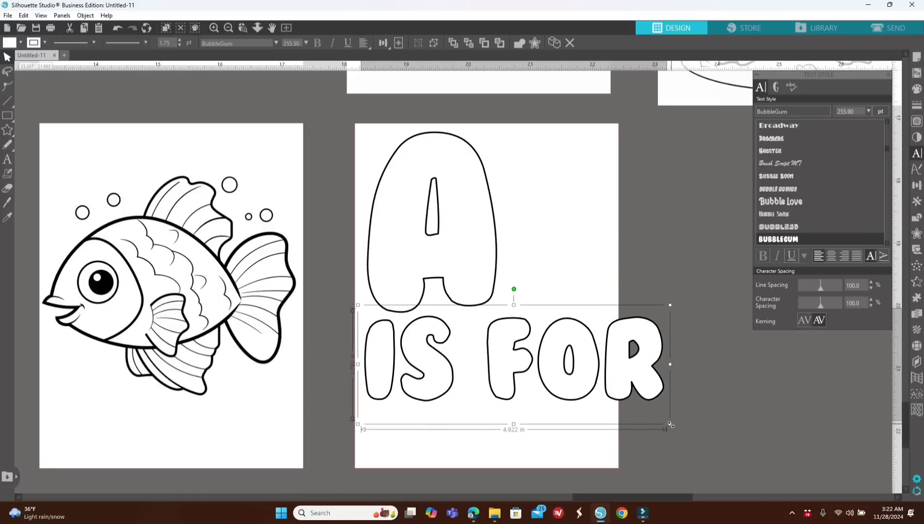
pyautogui.moveTo(670, 424); pyautogui.dragTo(598, 354)
pyautogui.moveTo(606, 348); pyautogui.dragTo(602, 348)
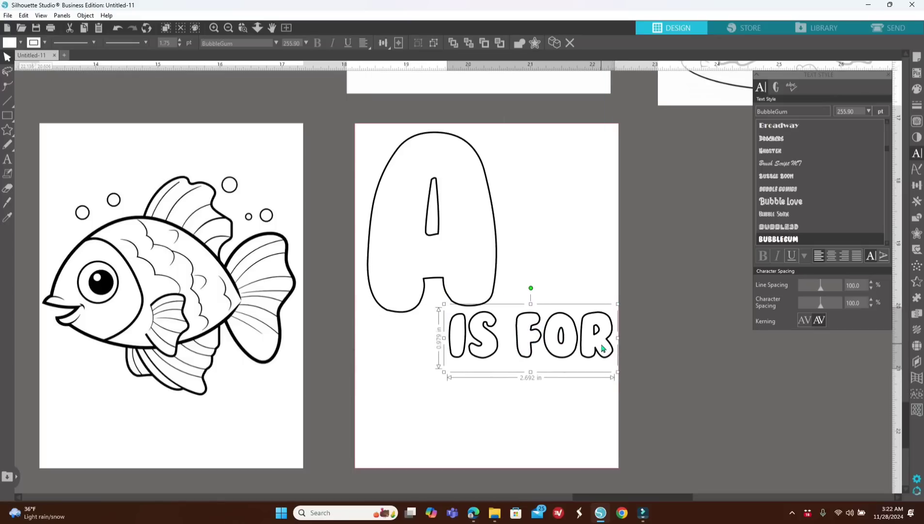
# Step: Duplicate the "IS FOR" text, place the copy beneath it and replace its wording with the person's first name in capitals
pyautogui.rightClick(601, 348)
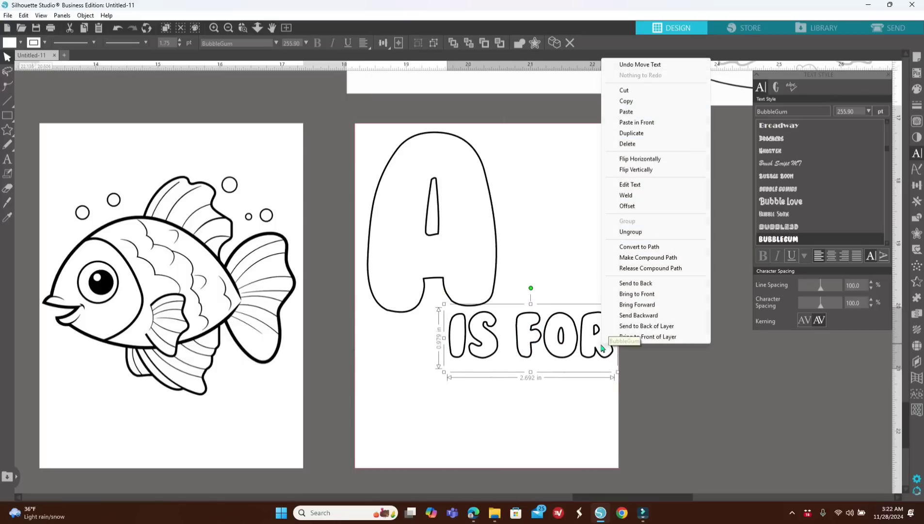
pyautogui.click(637, 134)
pyautogui.moveTo(605, 339); pyautogui.dragTo(406, 418)
pyautogui.doubleClick(550, 412)
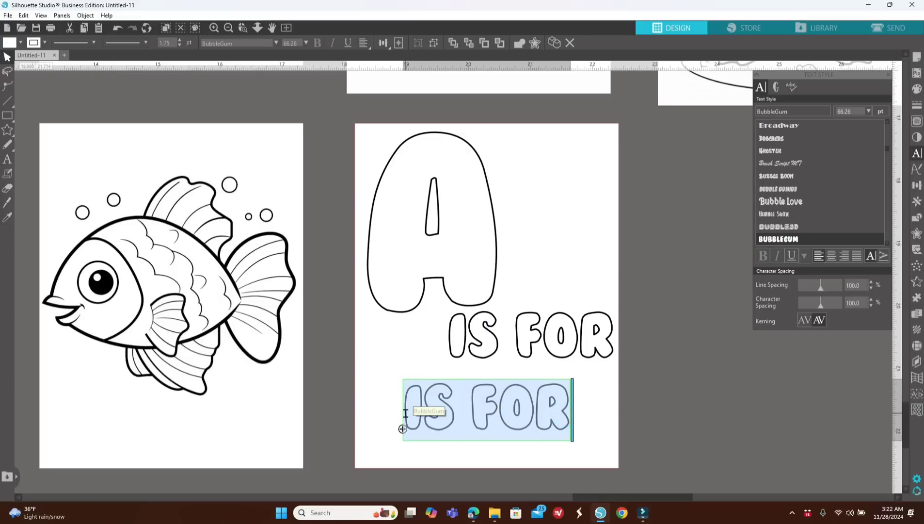
pyautogui.write('ARI')
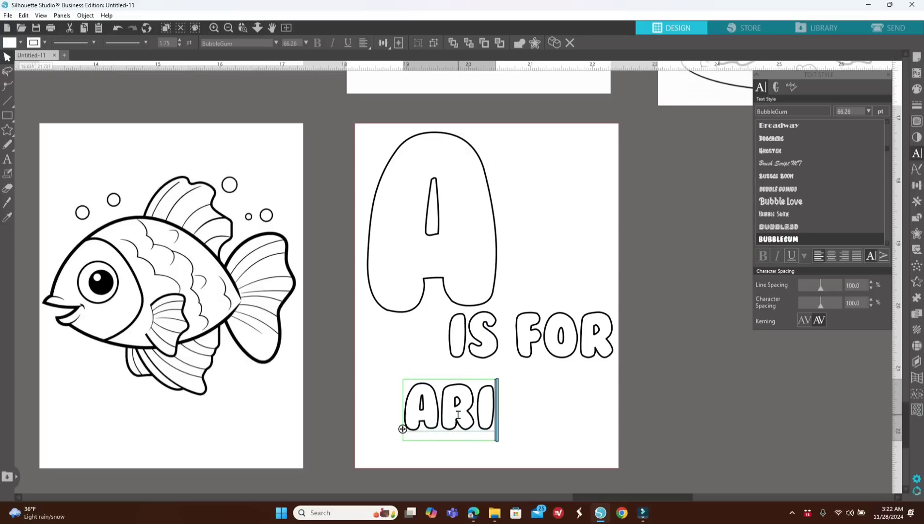
pyautogui.write('A')
pyautogui.write('N')
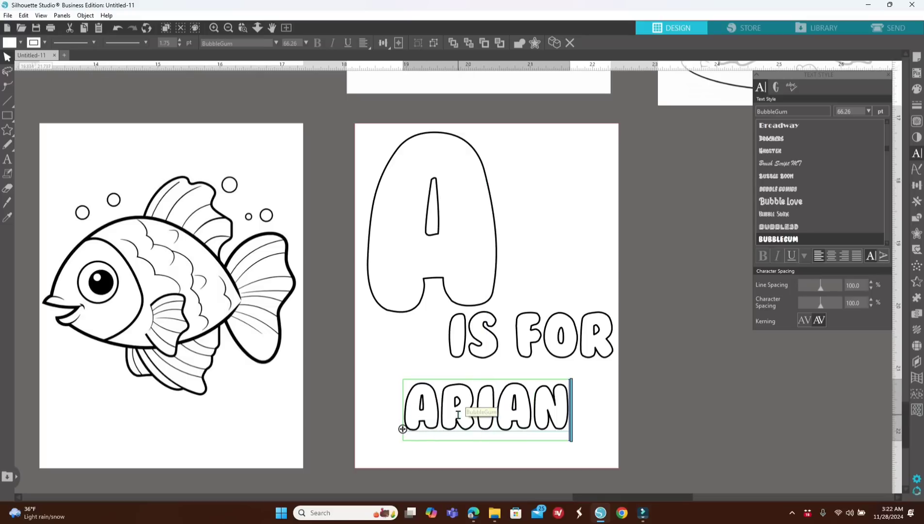
pyautogui.write('IS')
pyautogui.click(674, 421)
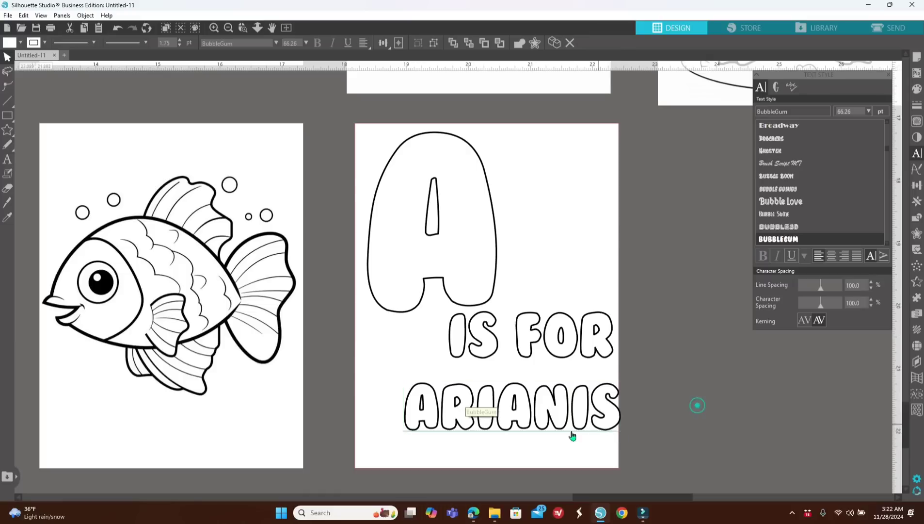
# Step: Align the name with the page's left edge and enlarge it to span nearly the full width of the lettered page
pyautogui.moveTo(577, 415); pyautogui.dragTo(535, 431)
pyautogui.click(535, 431)
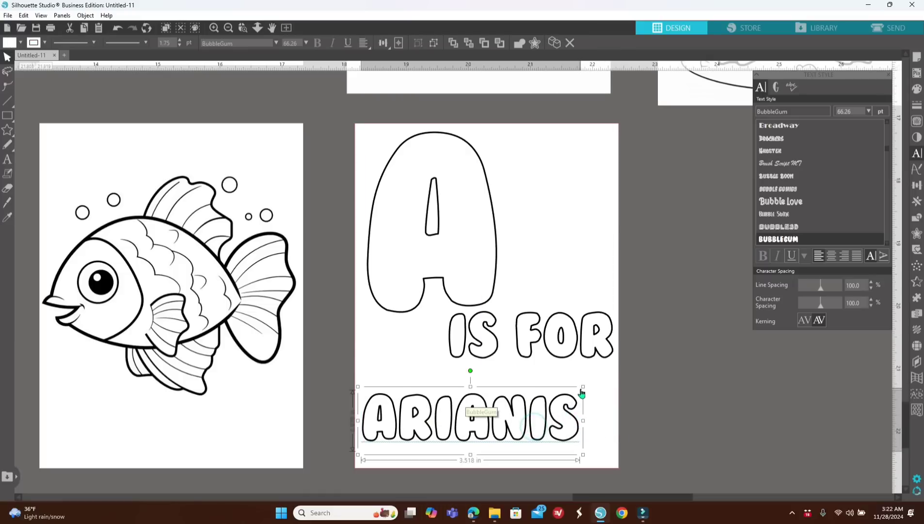
pyautogui.moveTo(581, 386); pyautogui.dragTo(621, 386)
pyautogui.click(570, 424)
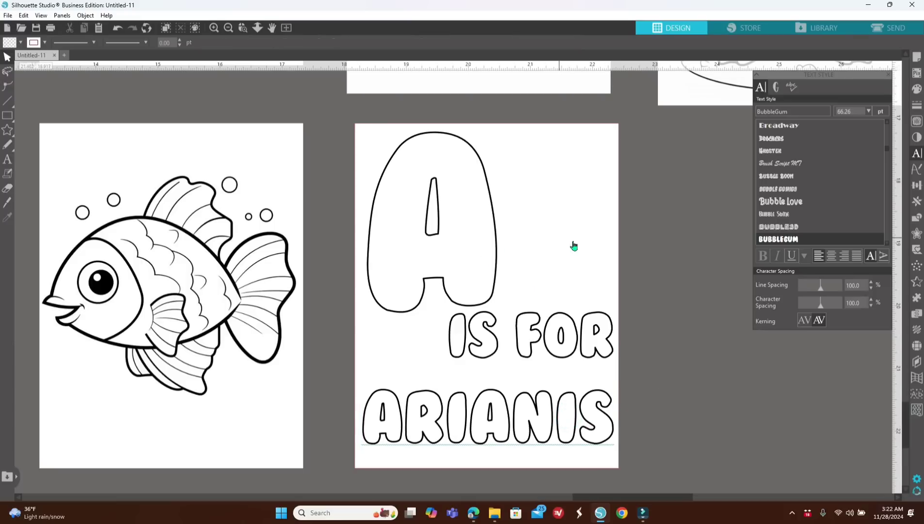
# Step: Group the letter A, the "IS FOR" text and the name with their white background rectangle
pyautogui.moveTo(335, 117); pyautogui.dragTo(634, 458)
pyautogui.rightClick(660, 372)
pyautogui.click(686, 244)
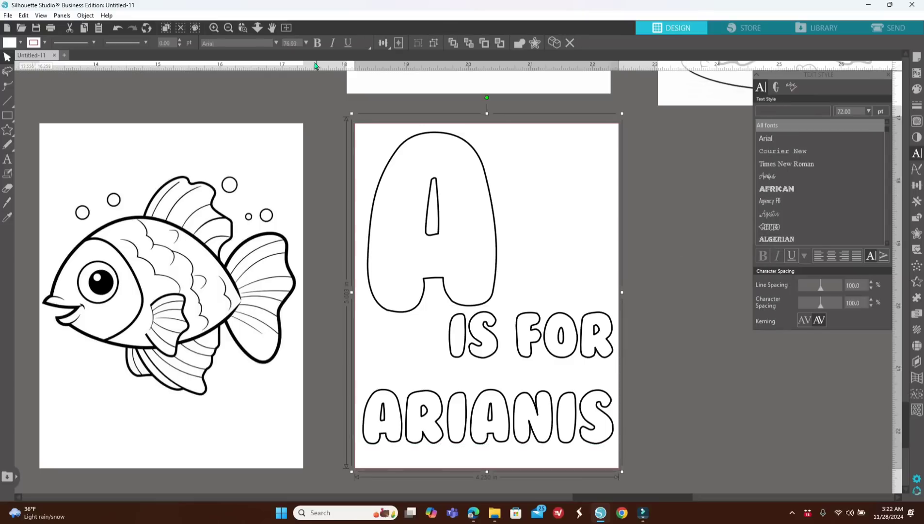
# Step: Move another blank 4.25 × 5.5 in rectangle into the fourth row, beside the lettered page
pyautogui.click(228, 28)
pyautogui.click(228, 28)
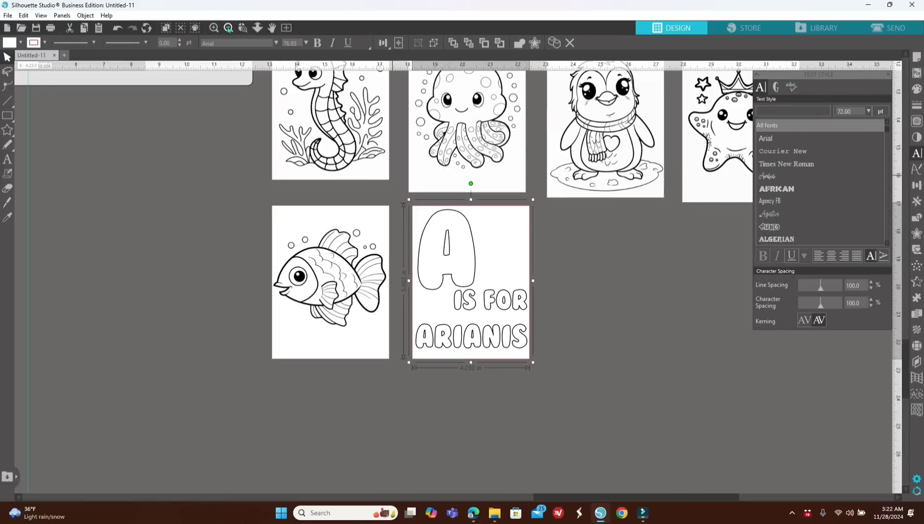
pyautogui.click(228, 27)
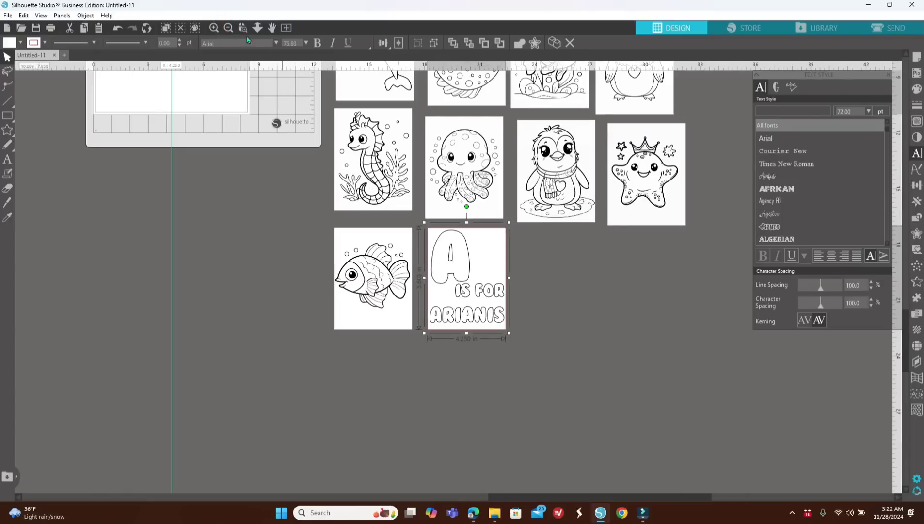
pyautogui.click(228, 28)
pyautogui.moveTo(82, 138); pyautogui.dragTo(537, 287)
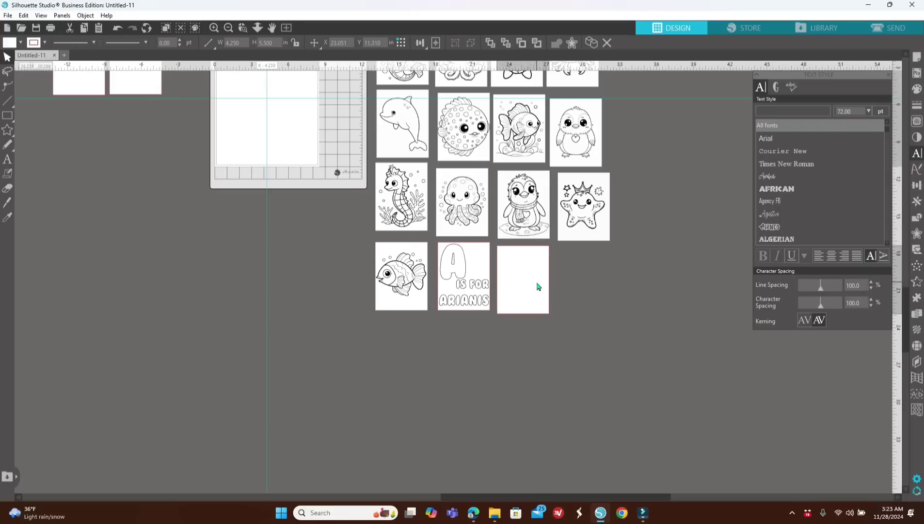
pyautogui.click(607, 293)
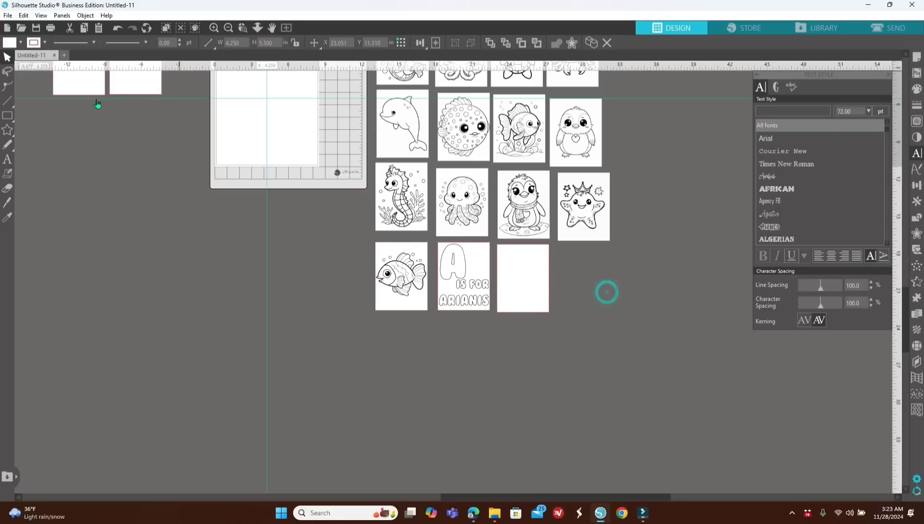
# Step: Draw a narrow vertical rounded rectangle about 0.095 × 1.212 in on the upper part of the blank rectangle
pyautogui.click(8, 115)
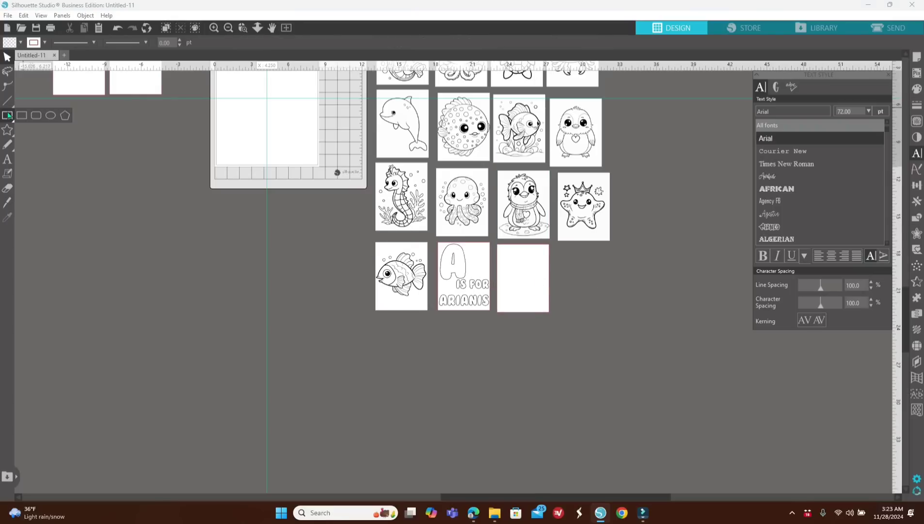
pyautogui.click(36, 116)
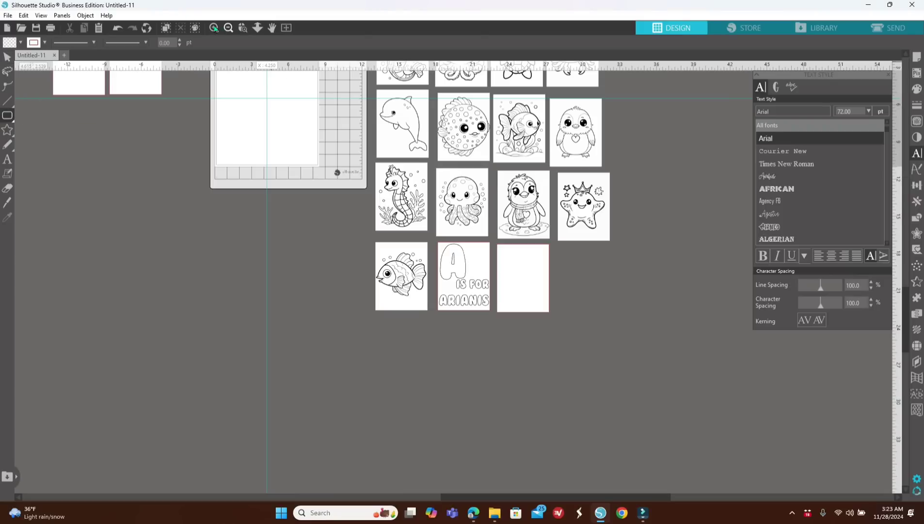
pyautogui.click(243, 28)
pyautogui.click(522, 275)
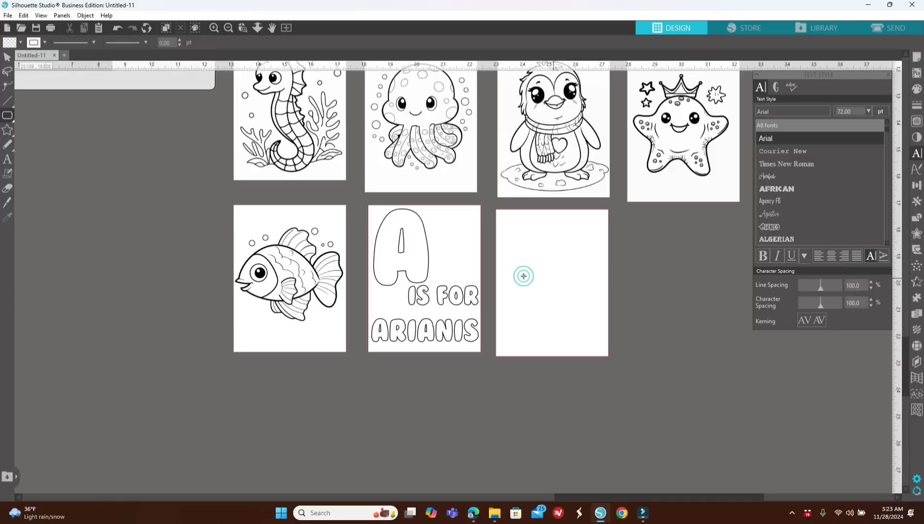
pyautogui.moveTo(392, 158); pyautogui.dragTo(399, 231)
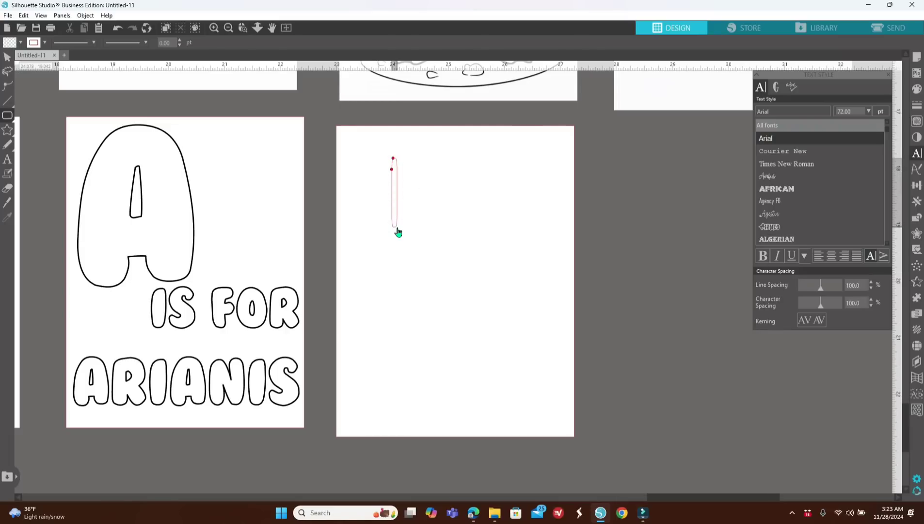
pyautogui.click(396, 232)
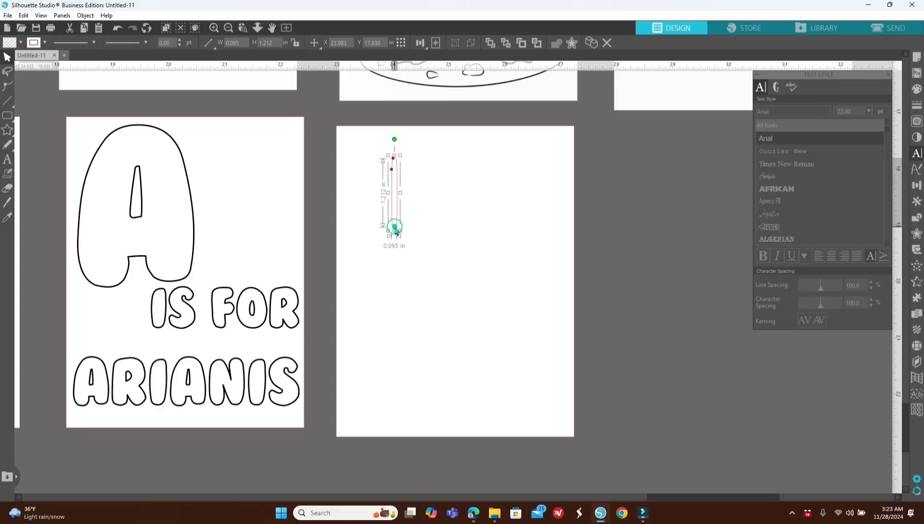
# Step: Move the blank white rectangle off the narrow rounded rectangle and convert the narrow shape to a path
pyautogui.rightClick(395, 232)
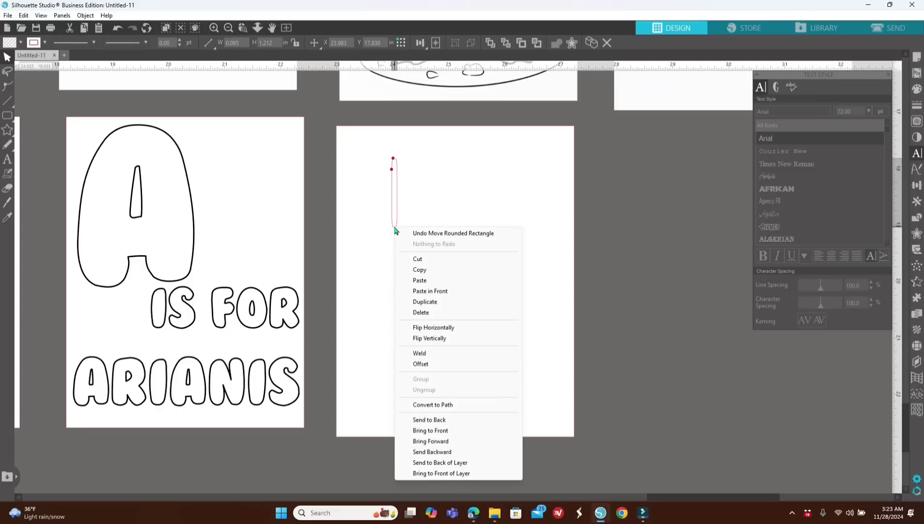
pyautogui.click(395, 231)
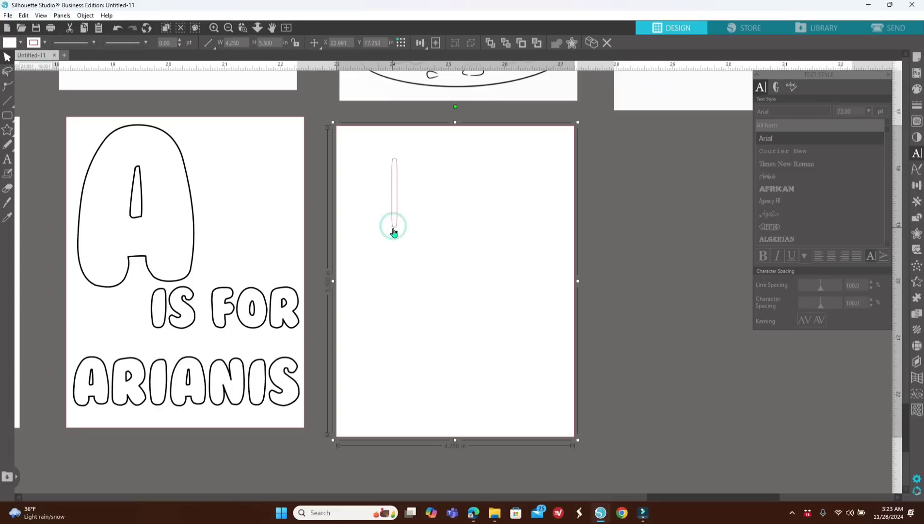
pyautogui.click(395, 231)
pyautogui.rightClick(395, 231)
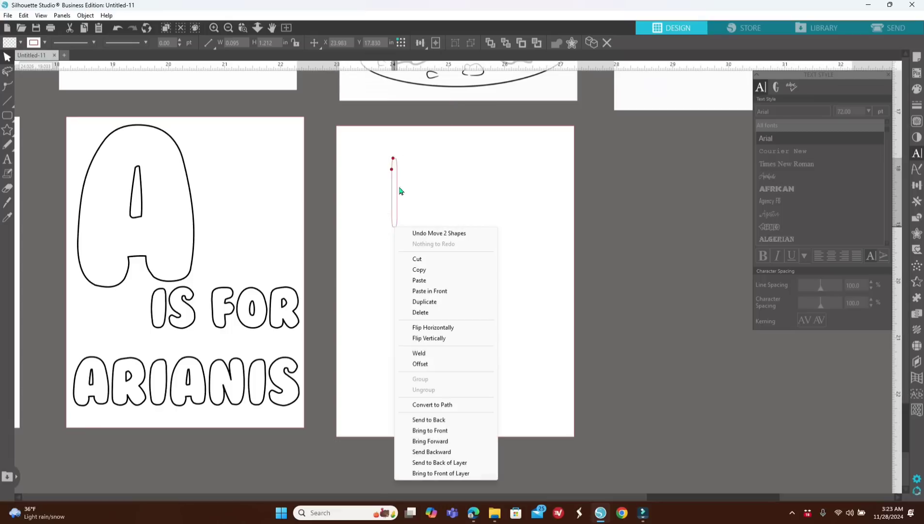
pyautogui.click(571, 227)
pyautogui.moveTo(504, 200); pyautogui.dragTo(667, 229)
pyautogui.click(396, 190)
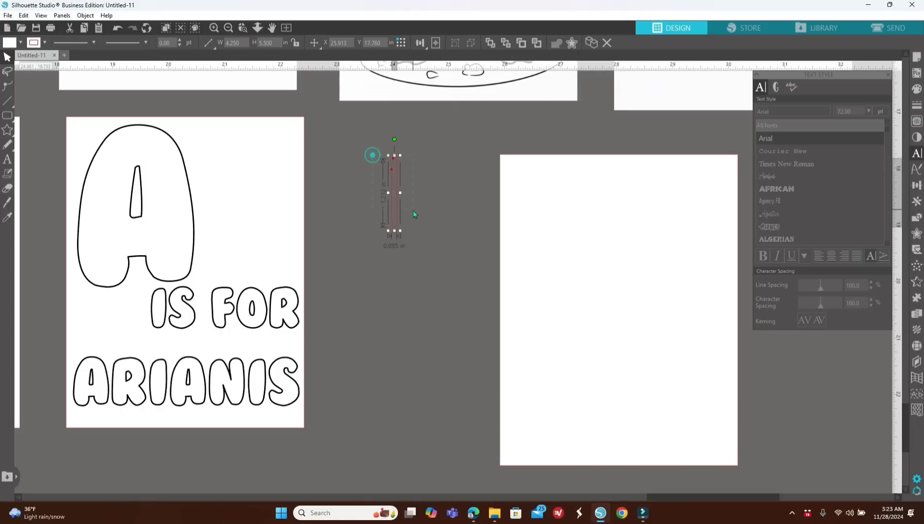
pyautogui.rightClick(405, 200)
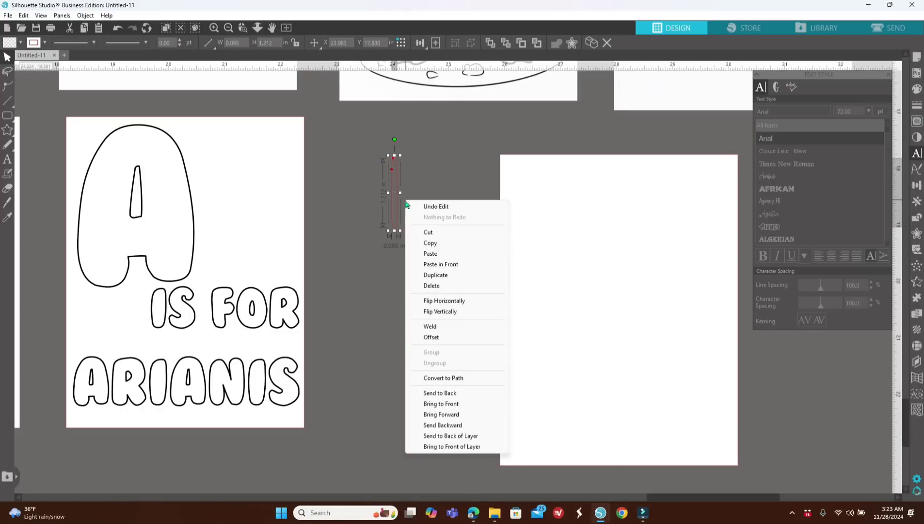
pyautogui.click(435, 378)
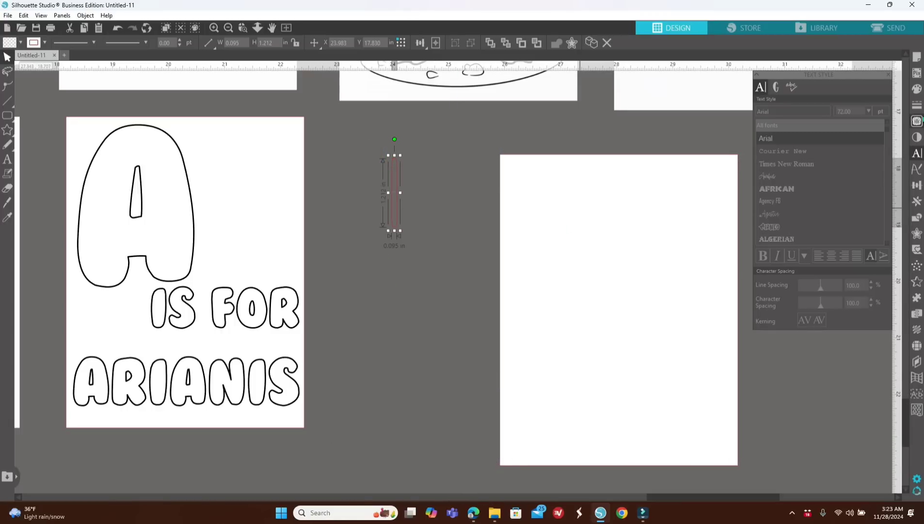
# Step: Fill the narrow rounded strip with light pink (FBD3D5) and place it in open space, well clear of the blank rectangle
pyautogui.click(917, 88)
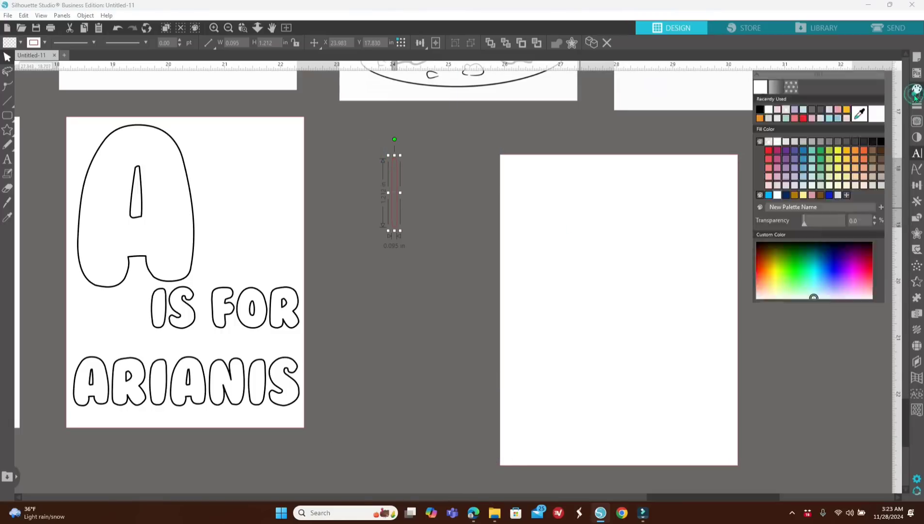
pyautogui.click(778, 111)
pyautogui.moveTo(586, 190); pyautogui.dragTo(451, 230)
pyautogui.click(388, 187)
pyautogui.moveTo(511, 218); pyautogui.dragTo(743, 218)
pyautogui.moveTo(446, 221); pyautogui.dragTo(392, 218)
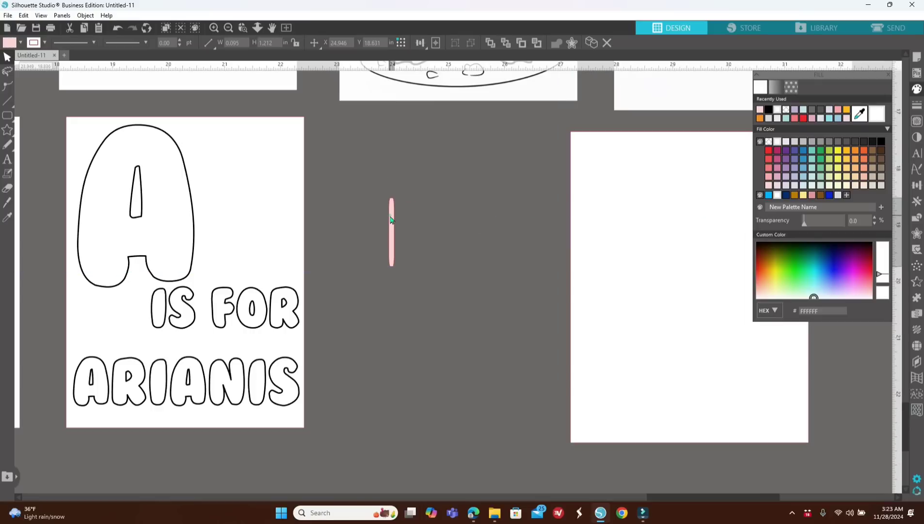
# Step: Duplicate the light pink vertical strip and place the copy parallel to the original, a short gap away
pyautogui.rightClick(391, 215)
pyautogui.click(443, 293)
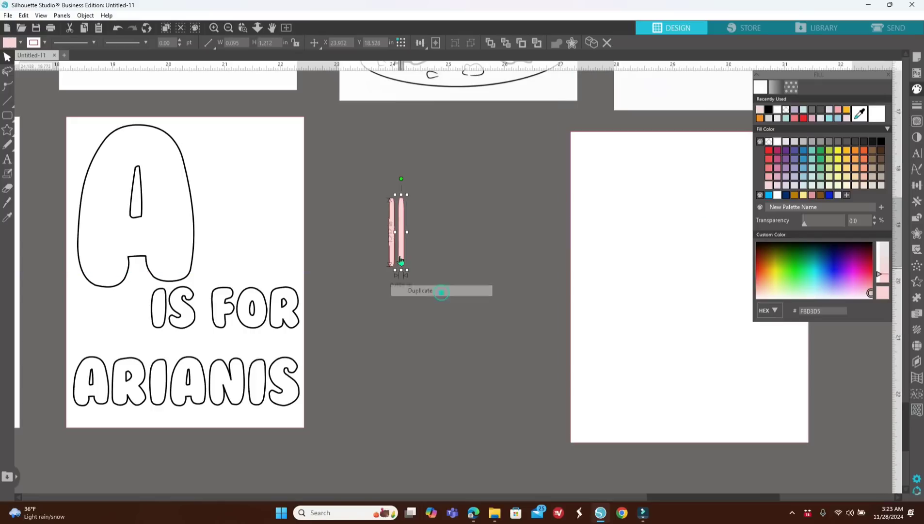
pyautogui.moveTo(405, 246); pyautogui.dragTo(420, 245)
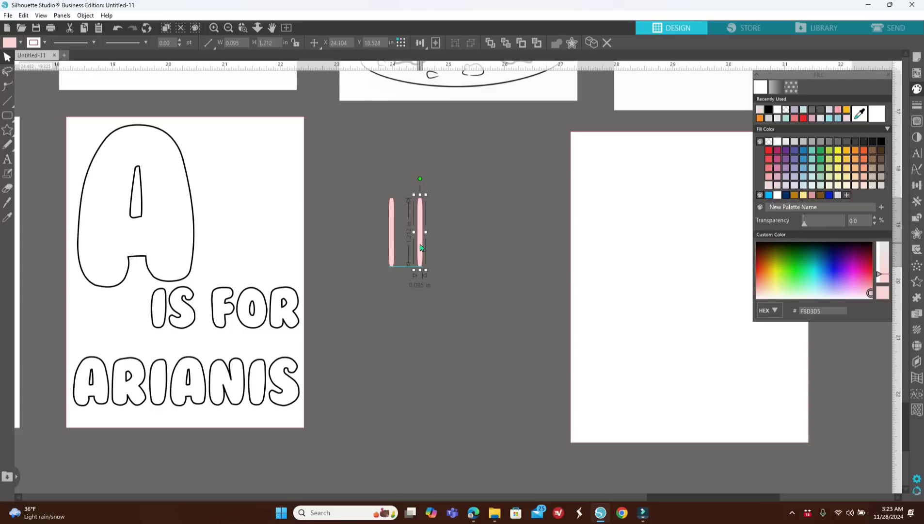
# Step: Add two horizontal copies of the pink strip across the vertical pair, one above the other, forming a tic-tac-toe grid
pyautogui.rightClick(421, 247)
pyautogui.click(478, 318)
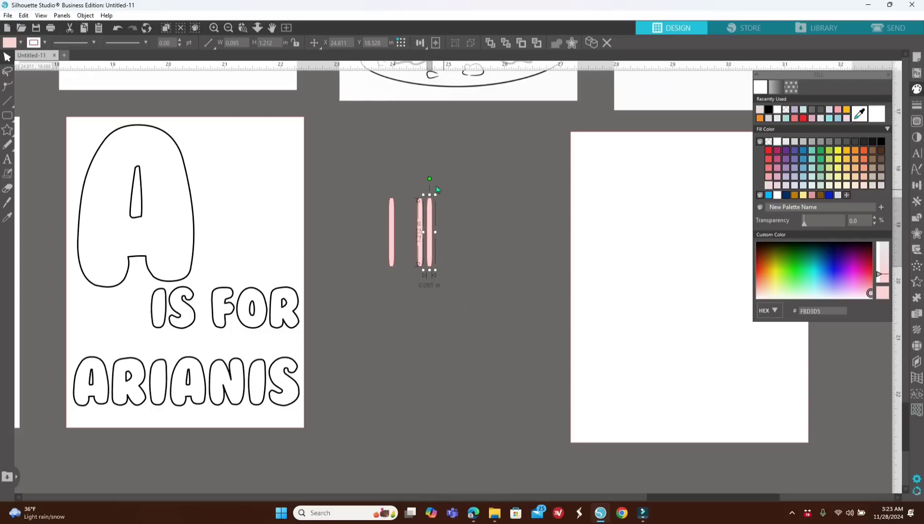
pyautogui.moveTo(429, 179); pyautogui.dragTo(437, 222)
pyautogui.rightClick(437, 223)
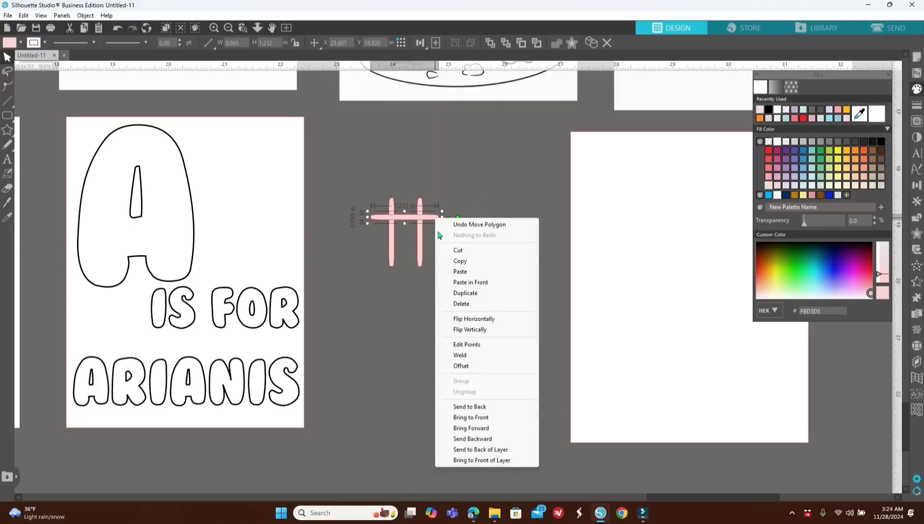
pyautogui.click(460, 292)
pyautogui.moveTo(441, 221); pyautogui.dragTo(432, 243)
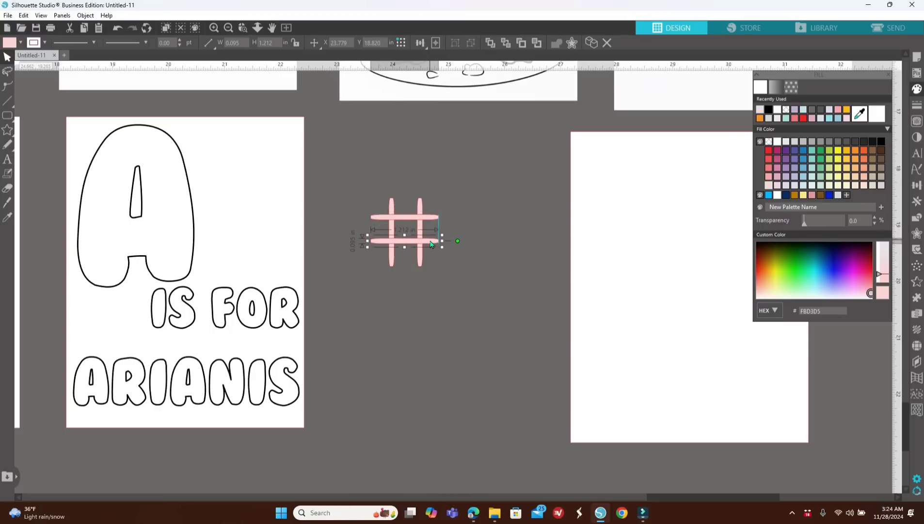
# Step: Weld the four strips into one grid shape and move the blank page rectangle underneath it
pyautogui.click(474, 246)
pyautogui.moveTo(364, 181); pyautogui.dragTo(465, 303)
pyautogui.rightClick(455, 232)
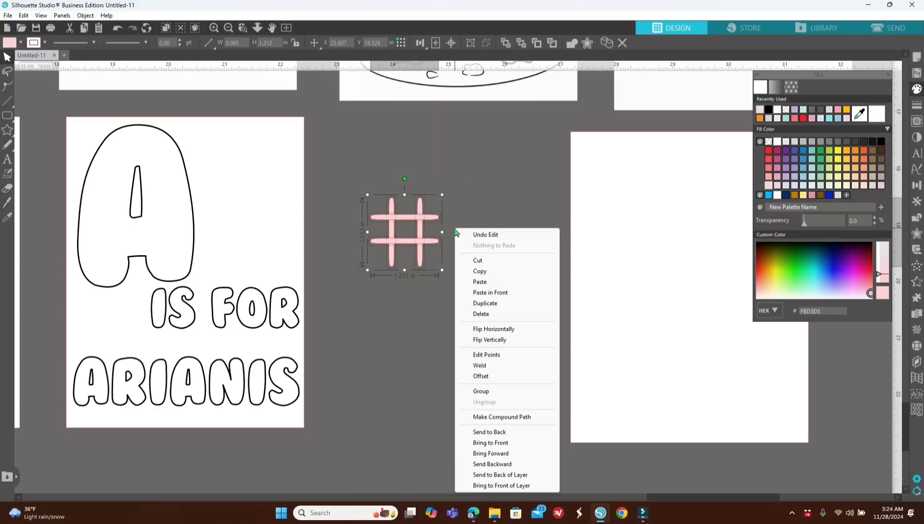
pyautogui.click(487, 364)
pyautogui.moveTo(605, 256); pyautogui.dragTo(416, 254)
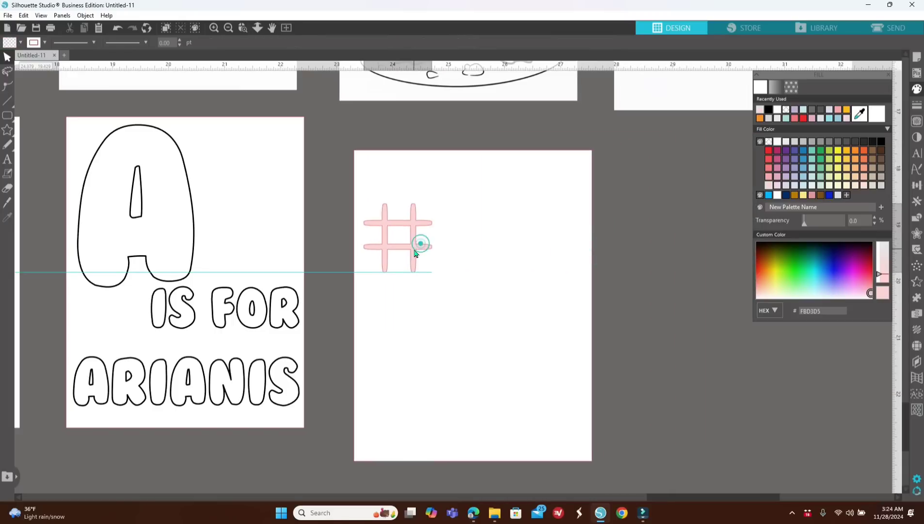
# Step: Duplicate the pink grid, place the copy on the page's right half, and fill it with light purple (C3AED4)
pyautogui.rightClick(414, 250)
pyautogui.click(444, 312)
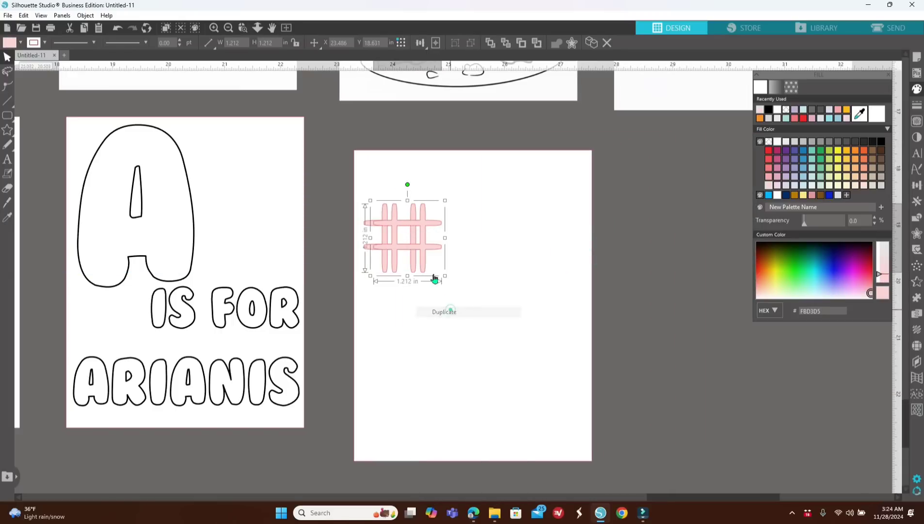
pyautogui.moveTo(423, 252); pyautogui.dragTo(528, 291)
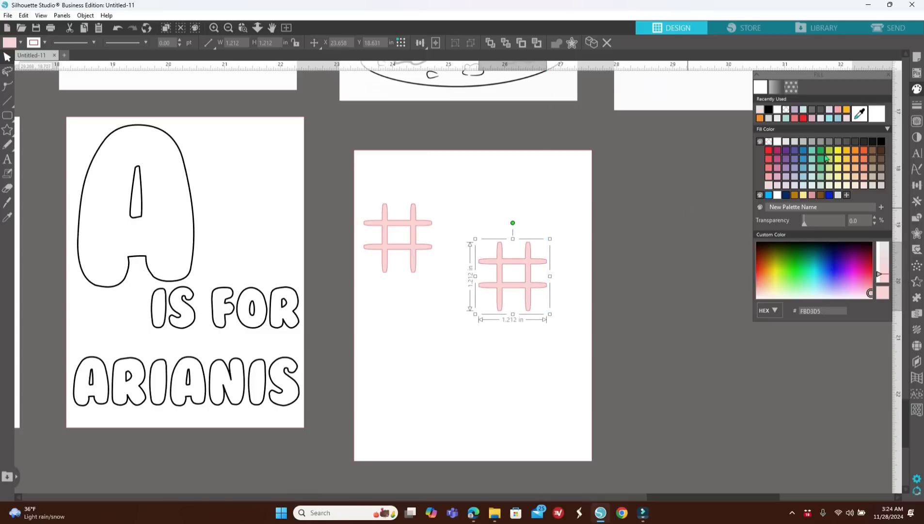
pyautogui.click(786, 175)
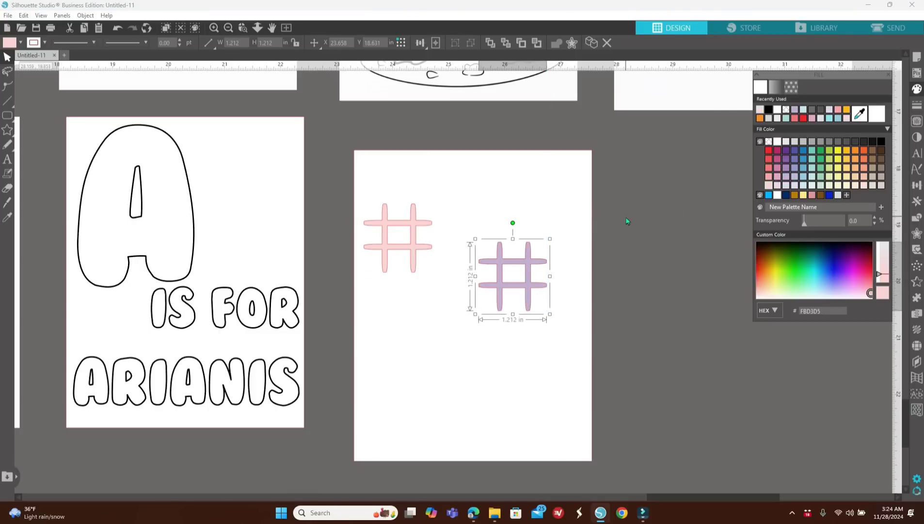
# Step: Duplicate the purple grid, place the copy in the page's lower left area, and fill it with light blue (9CCAE3)
pyautogui.rightClick(627, 221)
pyautogui.click(650, 291)
pyautogui.moveTo(545, 287); pyautogui.dragTo(428, 381)
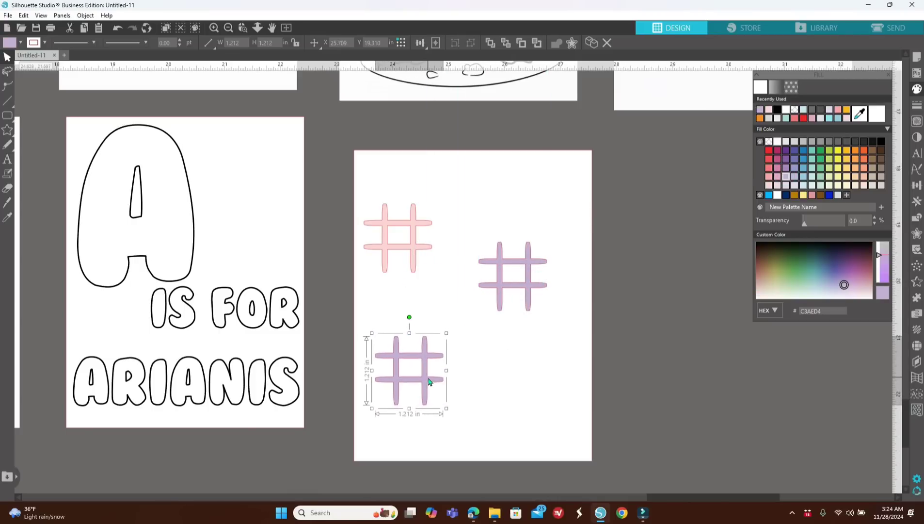
pyautogui.click(803, 177)
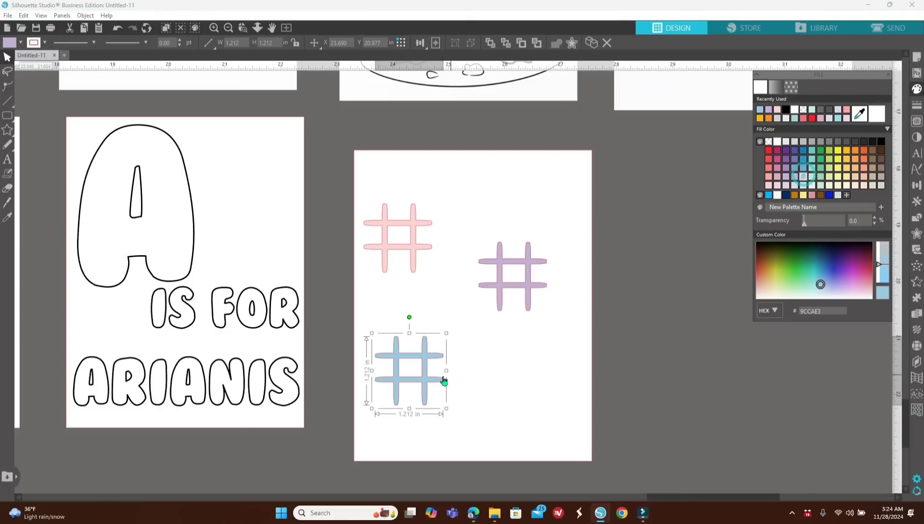
# Step: Duplicate the blue grid, place the copy in the page's lower right corner, and fill it with green (6EC496)
pyautogui.rightClick(428, 386)
pyautogui.click(664, 301)
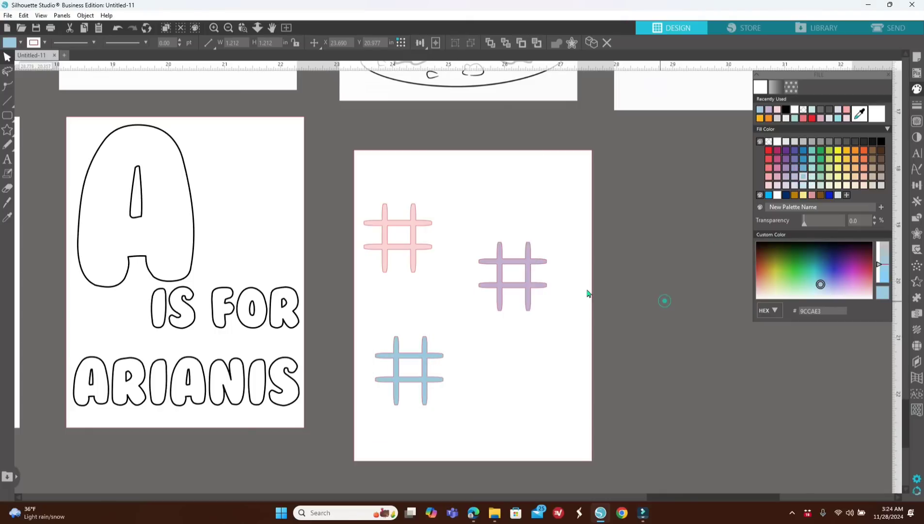
pyautogui.click(426, 385)
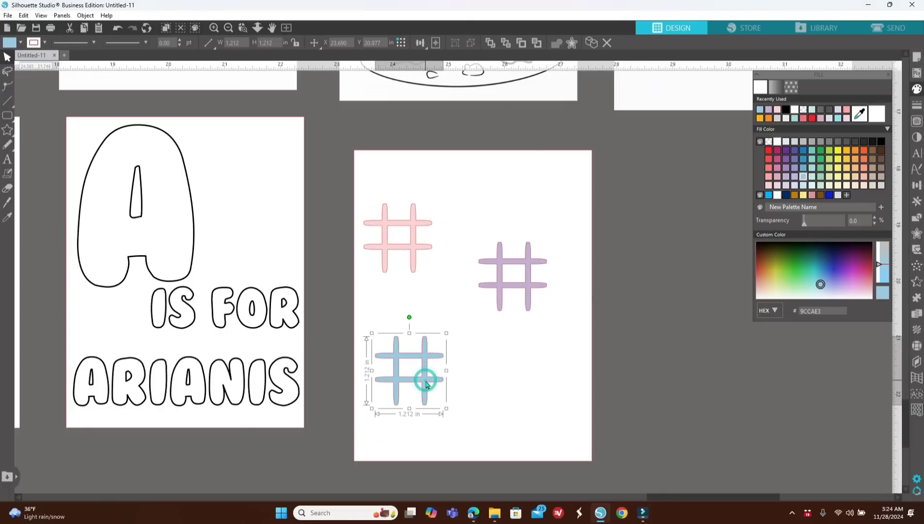
pyautogui.rightClick(425, 382)
pyautogui.click(473, 180)
pyautogui.moveTo(428, 387); pyautogui.dragTo(551, 417)
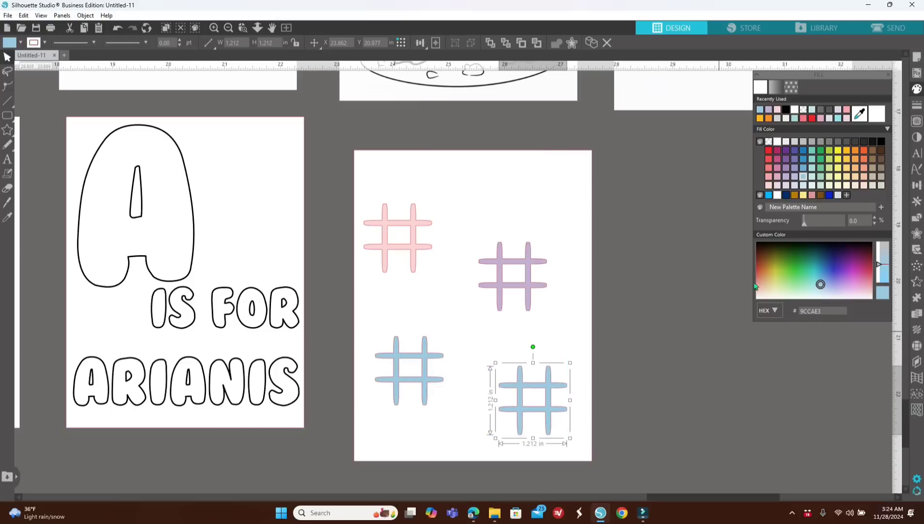
pyautogui.click(820, 168)
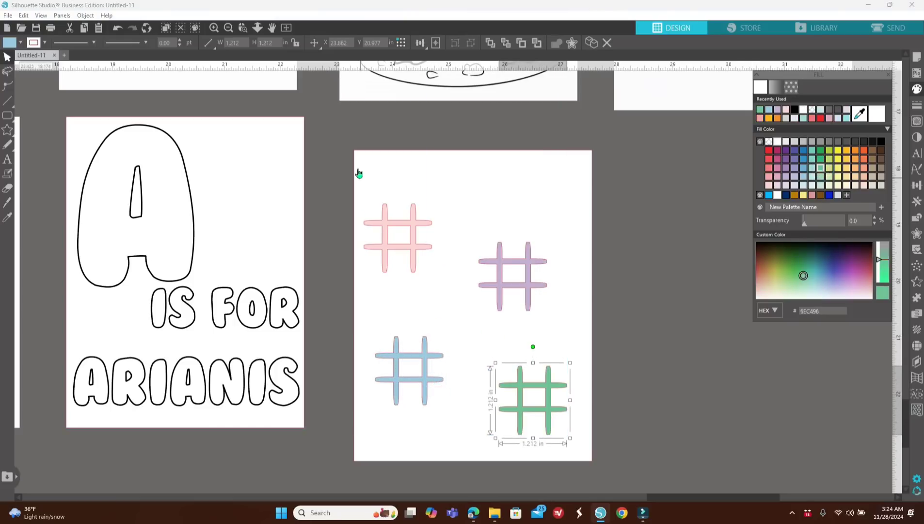
# Step: Select the four grids without the page rectangle and enlarge them together to about 3.997 in overall width, keeping them within the page
pyautogui.moveTo(337, 160); pyautogui.dragTo(599, 439)
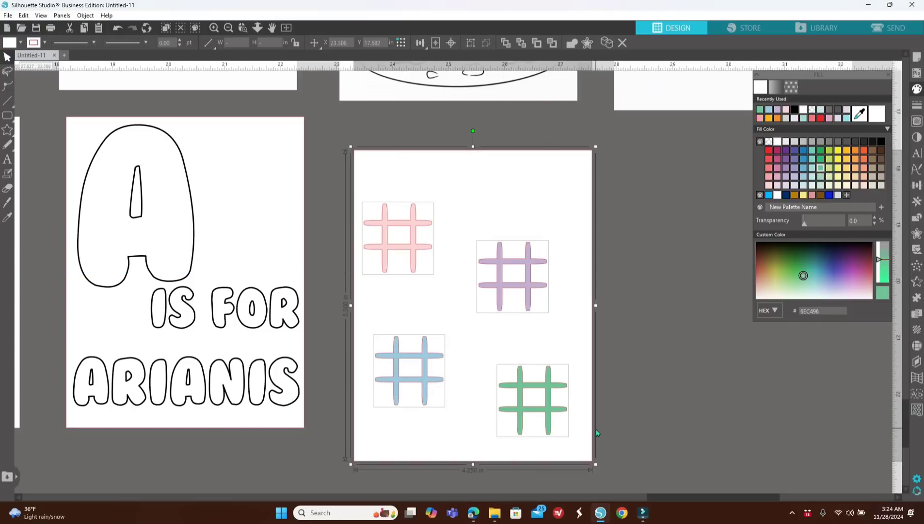
pyautogui.keyDown('shift'); pyautogui.click(550, 207); pyautogui.keyUp('shift')
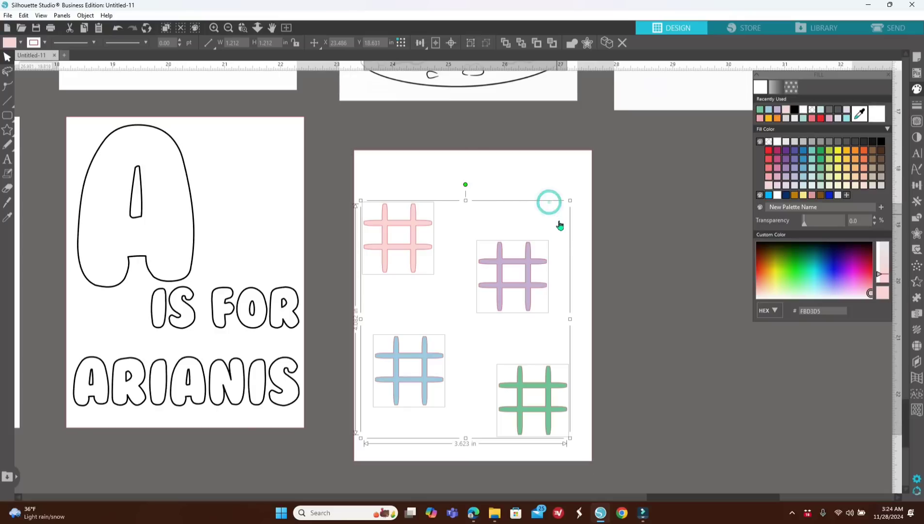
pyautogui.moveTo(570, 201); pyautogui.dragTo(586, 184)
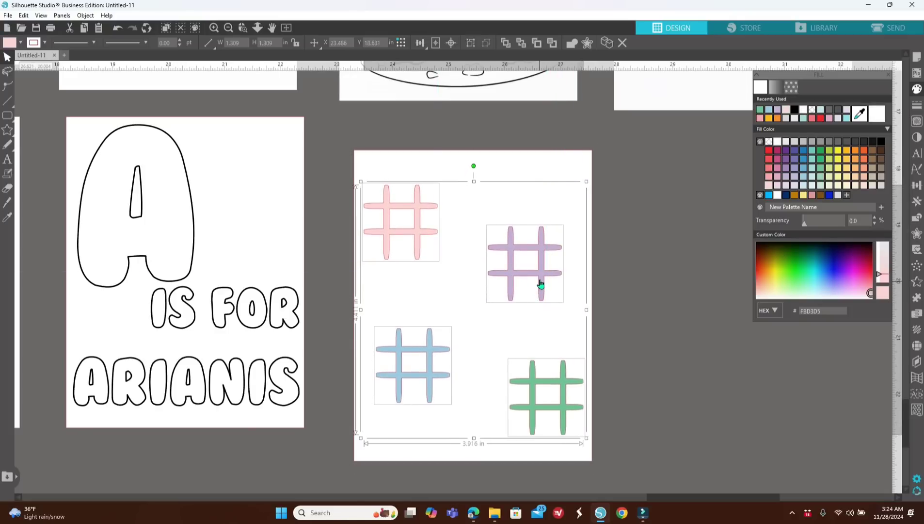
pyautogui.moveTo(543, 280); pyautogui.dragTo(538, 290)
pyautogui.moveTo(582, 193); pyautogui.dragTo(587, 187)
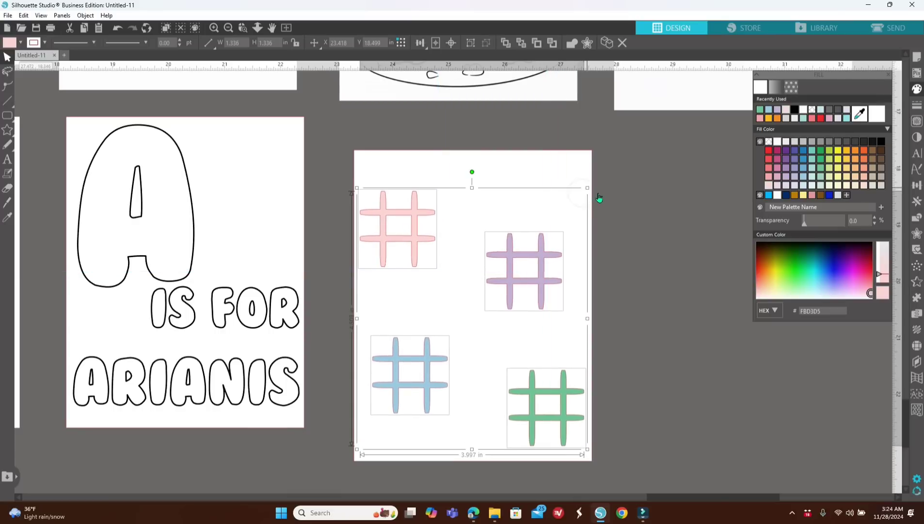
pyautogui.click(649, 205)
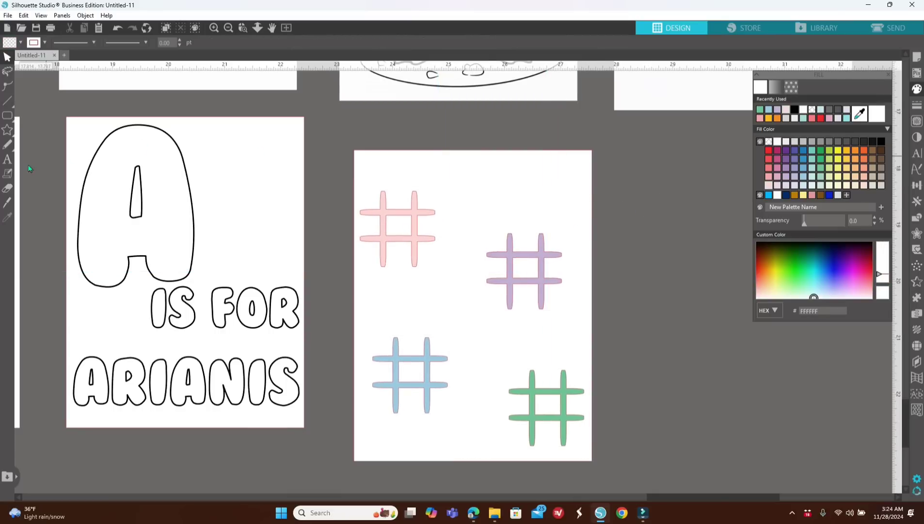
# Step: Add the text "TIC TAC TOE" in the BubbleGum font at 72 pt in the open space beside the page
pyautogui.click(6, 160)
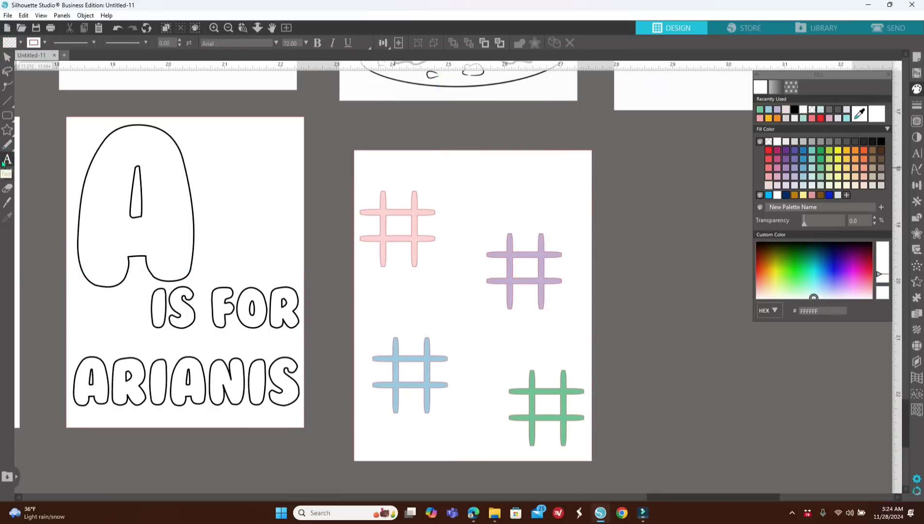
pyautogui.click(918, 153)
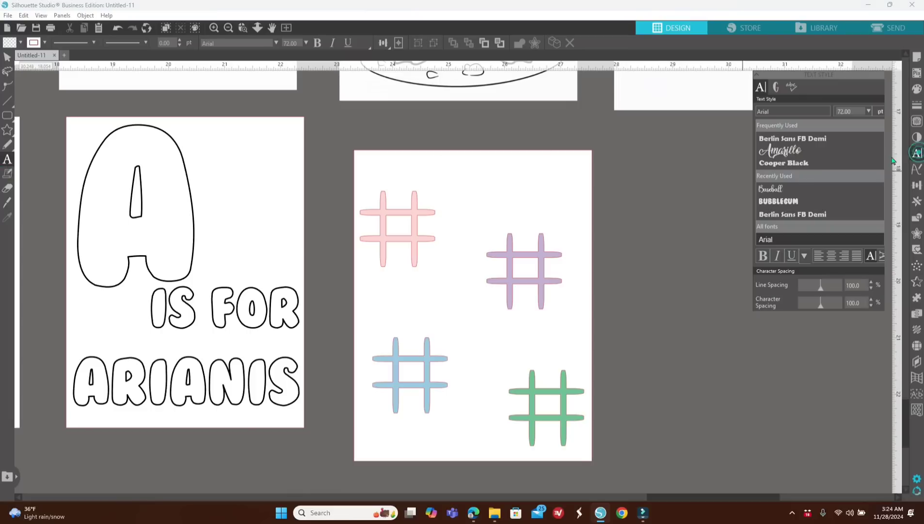
pyautogui.click(771, 200)
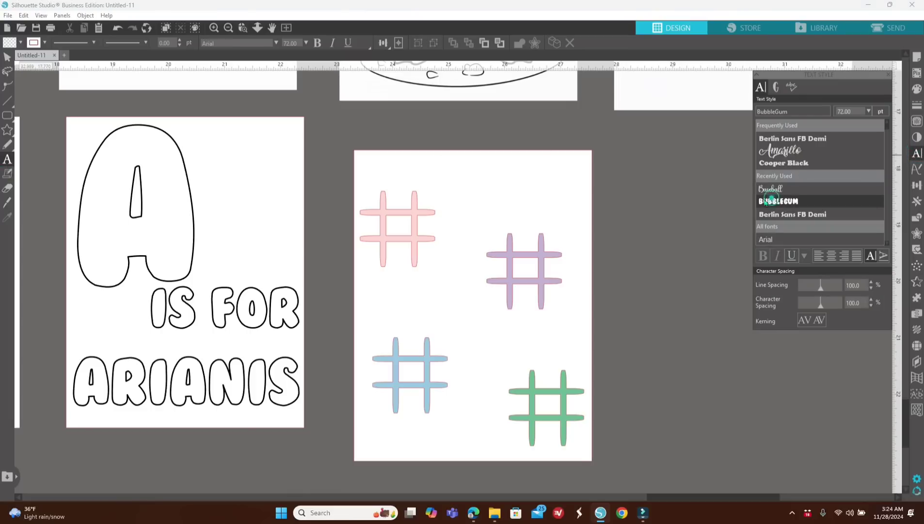
pyautogui.click(633, 178)
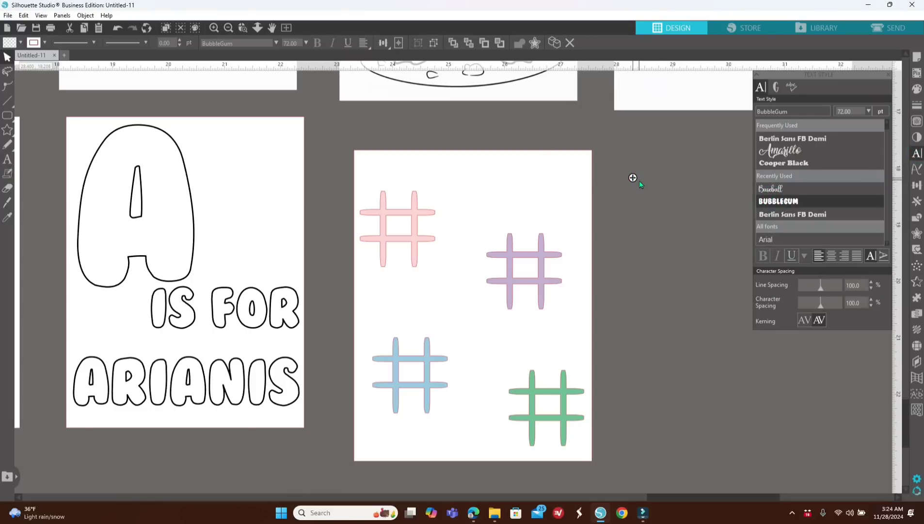
pyautogui.write('T')
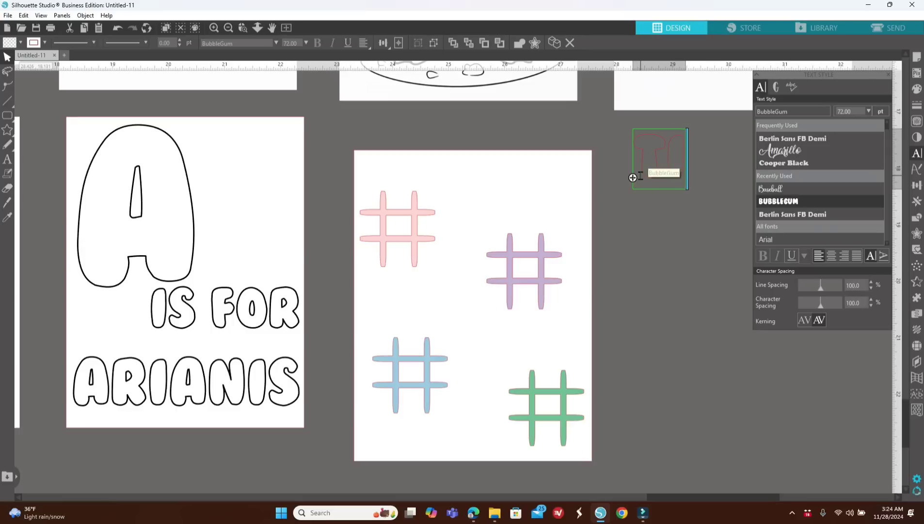
pyautogui.write('OC TAC T')
pyautogui.click(664, 256)
pyautogui.click(670, 175)
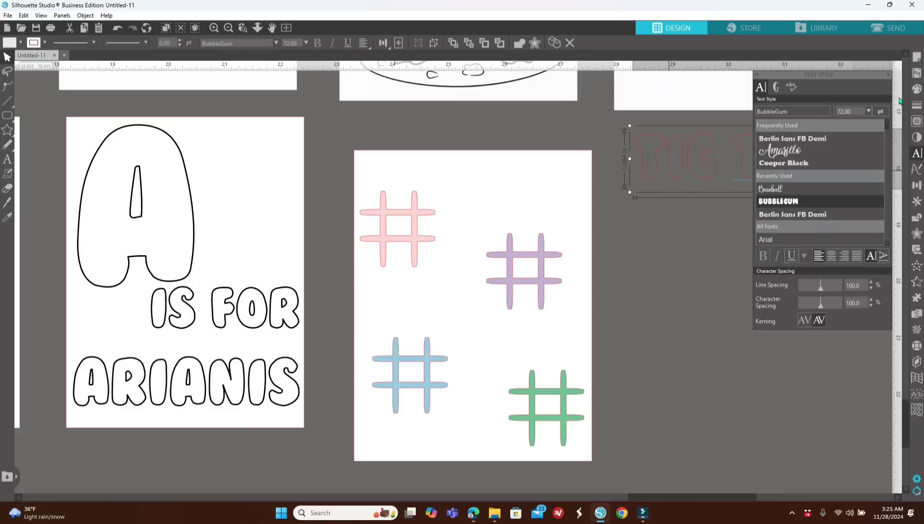
# Step: Fill the TIC TAC TOE title with pink (E4AAC4), shrink it to about 3.8 in wide, and center it along the page's top
pyautogui.click(915, 90)
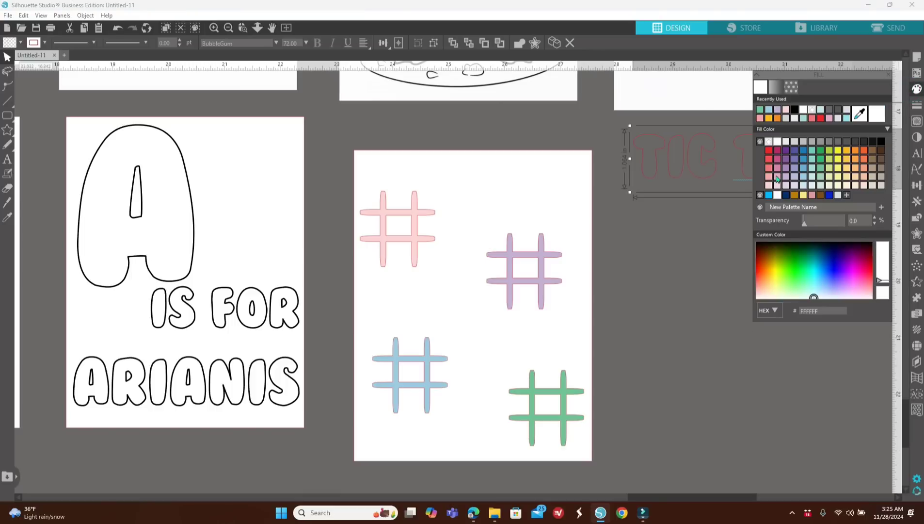
pyautogui.click(776, 178)
pyautogui.moveTo(678, 170); pyautogui.dragTo(384, 191)
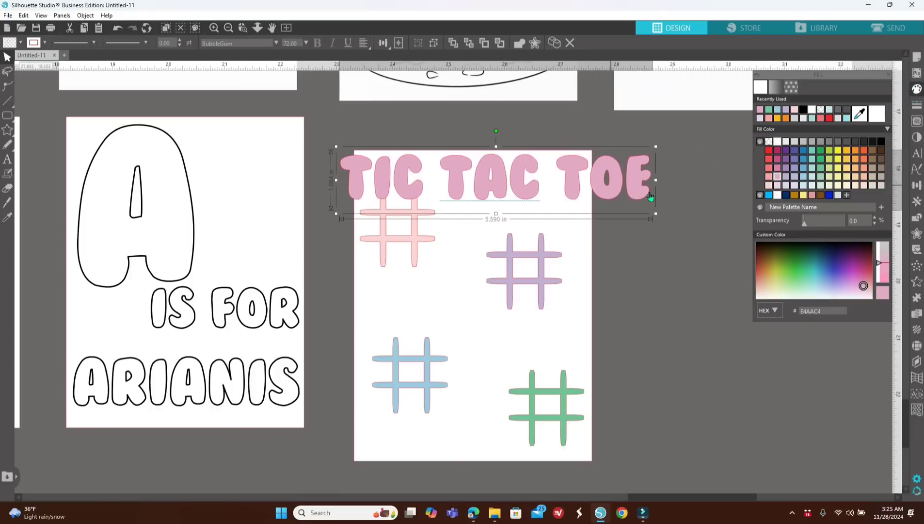
pyautogui.moveTo(656, 214); pyautogui.dragTo(568, 185)
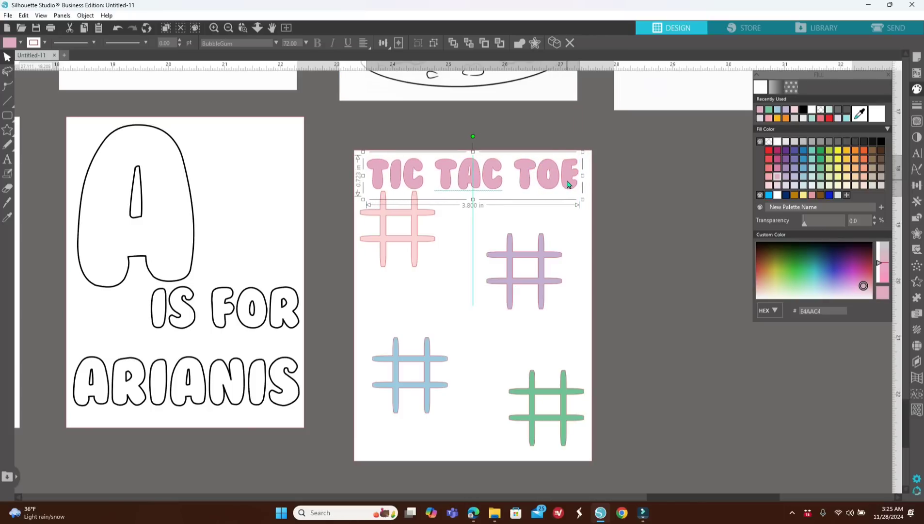
pyautogui.click(668, 202)
# Step: Set the line color of the page, title and grids to transparent, and move the pink grid down clear of the title
pyautogui.moveTo(334, 136); pyautogui.dragTo(624, 478)
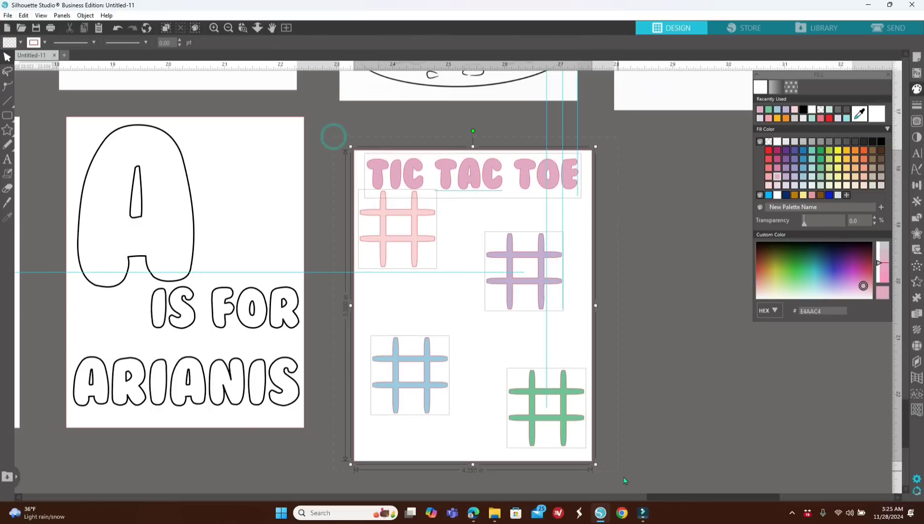
pyautogui.click(916, 105)
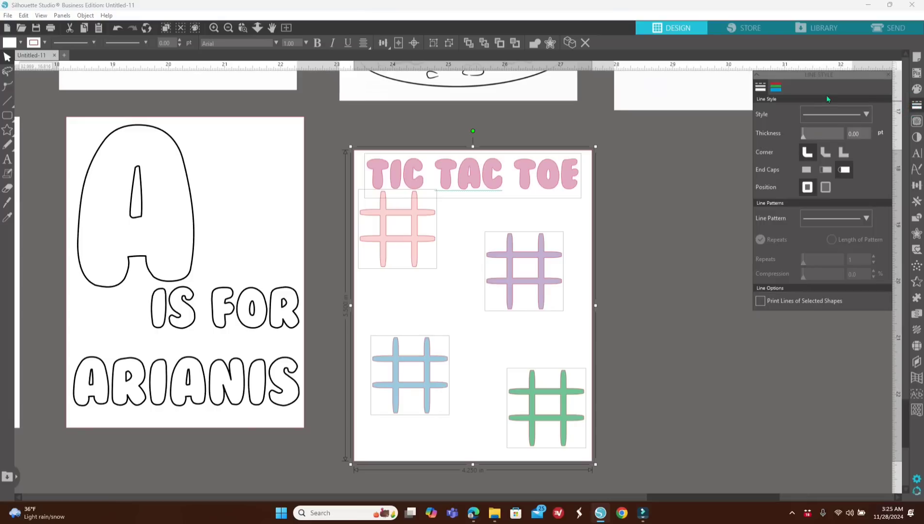
pyautogui.click(773, 87)
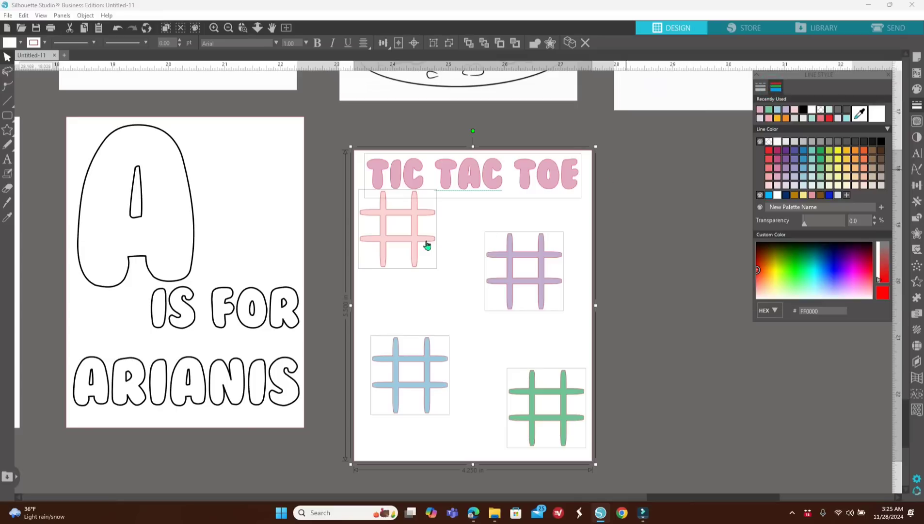
pyautogui.click(770, 142)
pyautogui.click(631, 212)
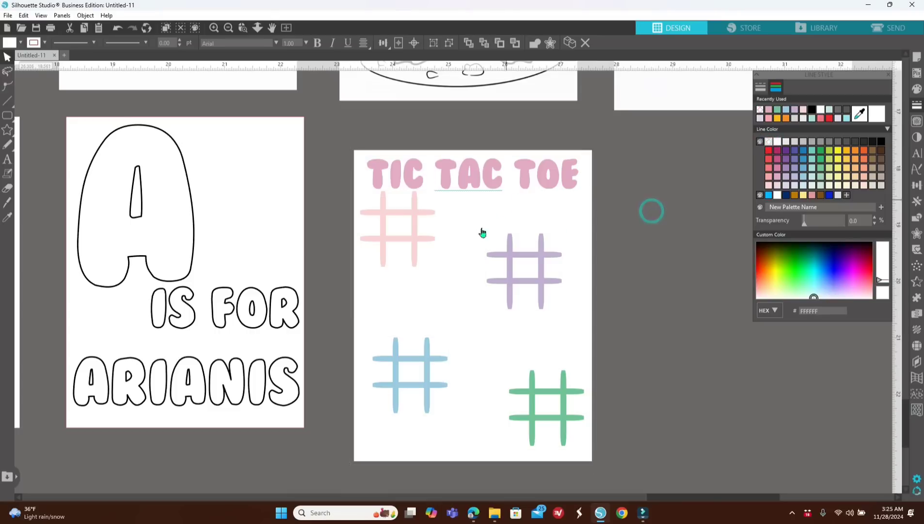
pyautogui.moveTo(416, 248)
pyautogui.mouseDown()
pyautogui.moveTo(414, 238)
pyautogui.moveTo(420, 265)
pyautogui.mouseUp()
pyautogui.click(669, 308)
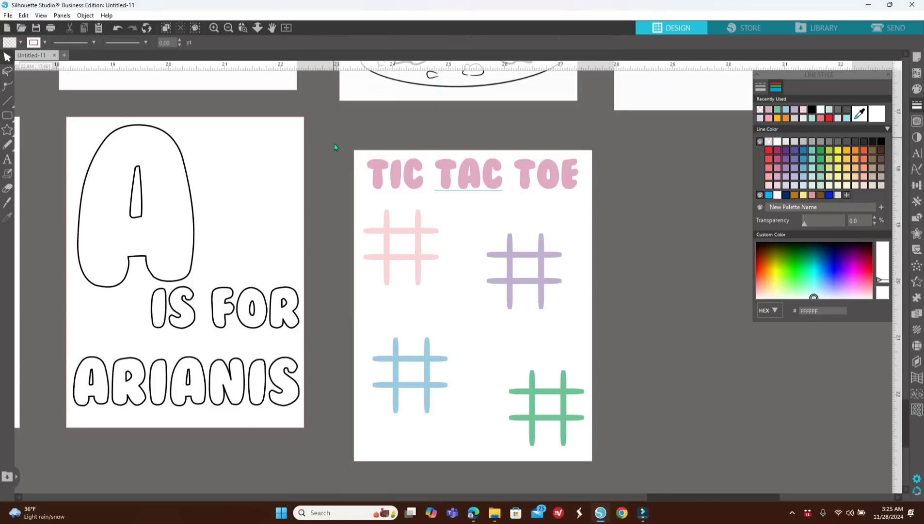
# Step: Group the page, title and four grids of the tic-tac-toe design and align the group in the row beside the lettered A page
pyautogui.moveTo(331, 138); pyautogui.dragTo(622, 446)
pyautogui.rightClick(642, 311)
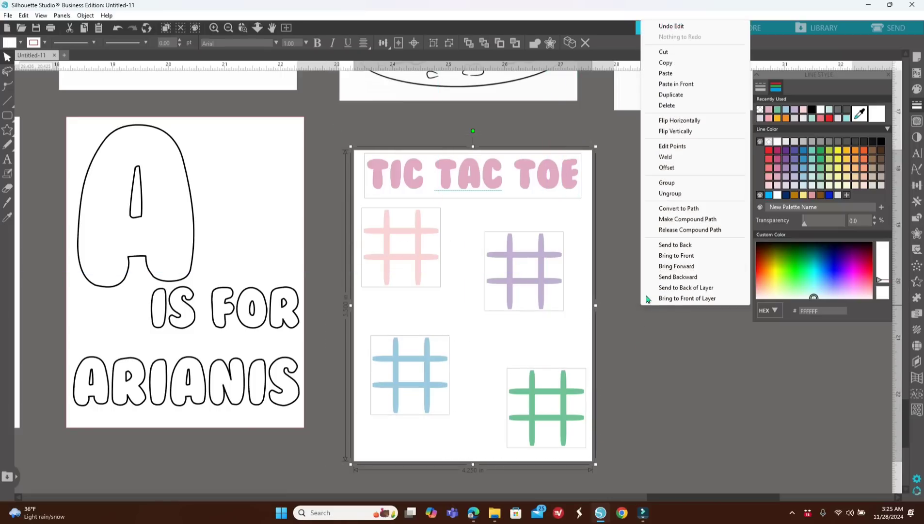
pyautogui.click(664, 183)
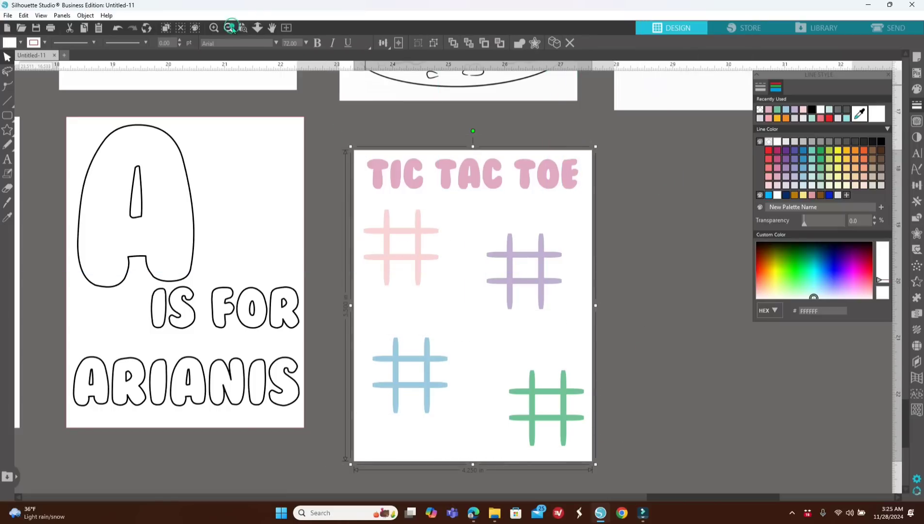
pyautogui.click(228, 28)
pyautogui.click(229, 28)
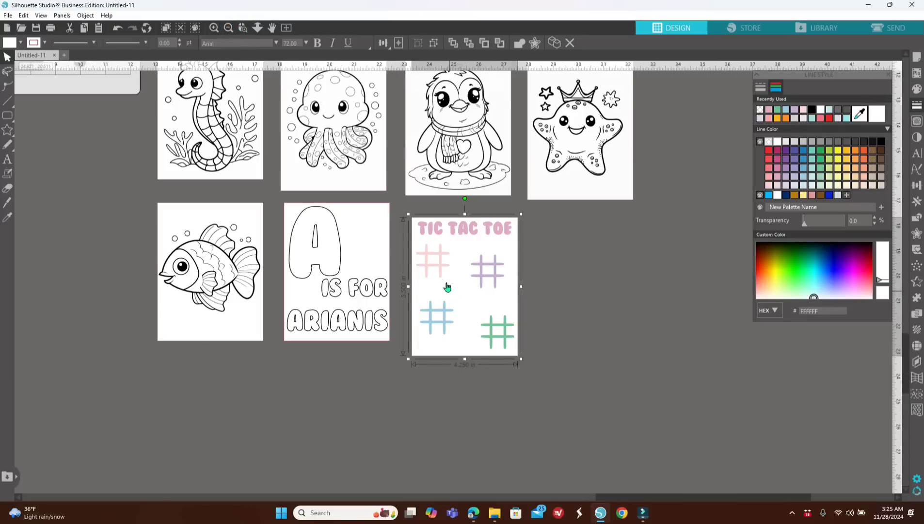
pyautogui.moveTo(450, 291); pyautogui.dragTo(442, 274)
pyautogui.click(571, 305)
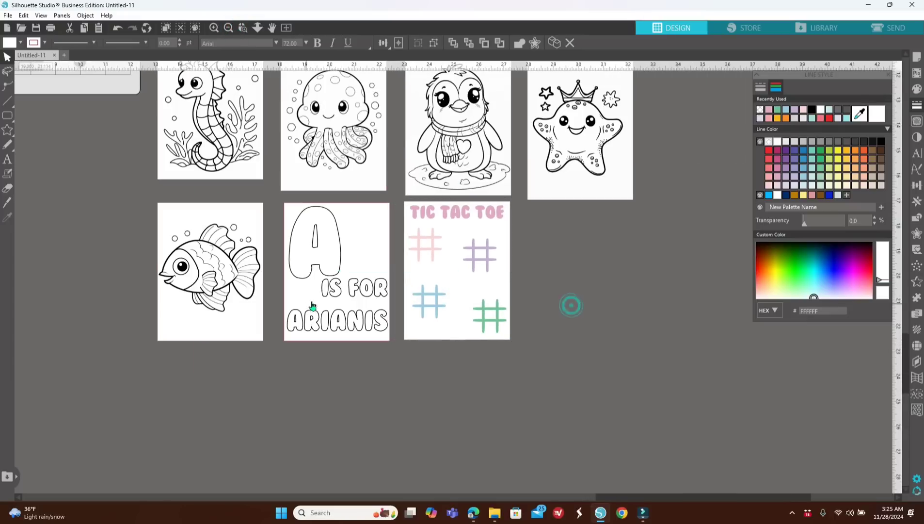
# Step: Duplicate the lettered A page and place the copy beside the tic-tac-toe page, beneath the starfish page
pyautogui.click(342, 292)
pyautogui.rightClick(344, 294)
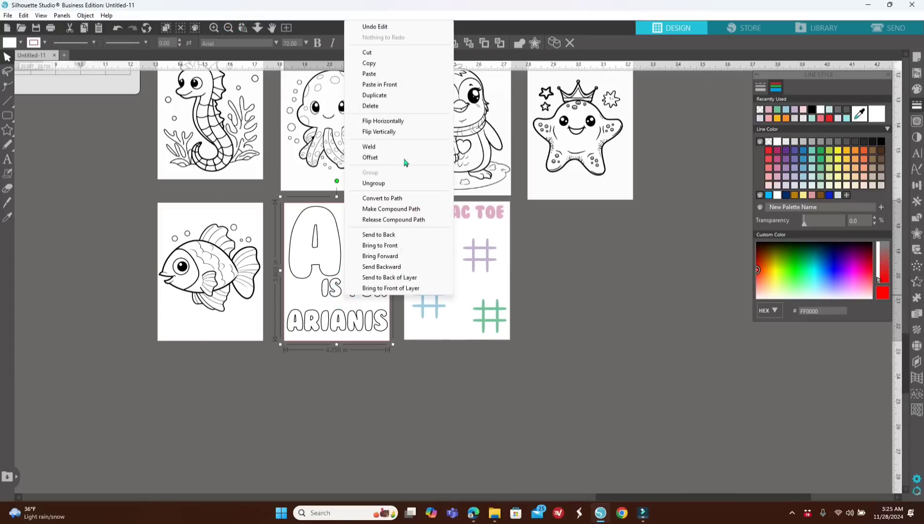
pyautogui.click(375, 95)
pyautogui.moveTo(543, 287); pyautogui.dragTo(571, 271)
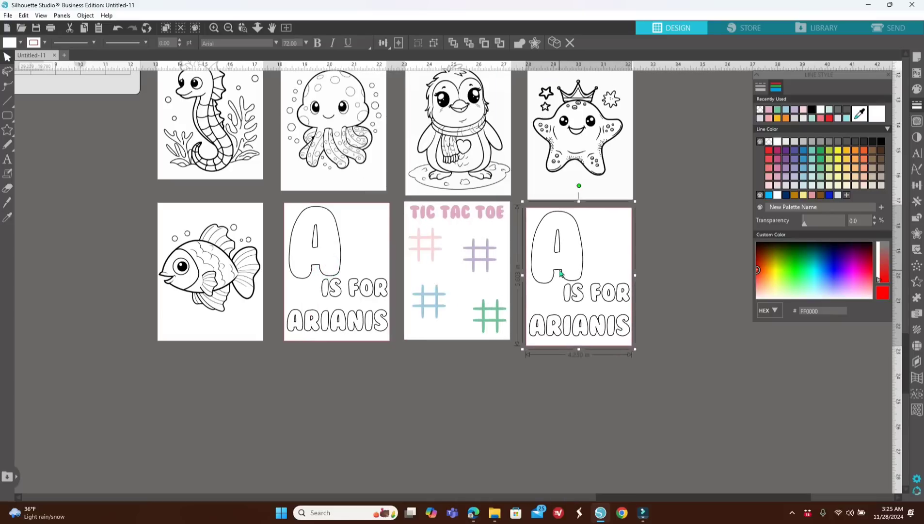
pyautogui.rightClick(562, 271)
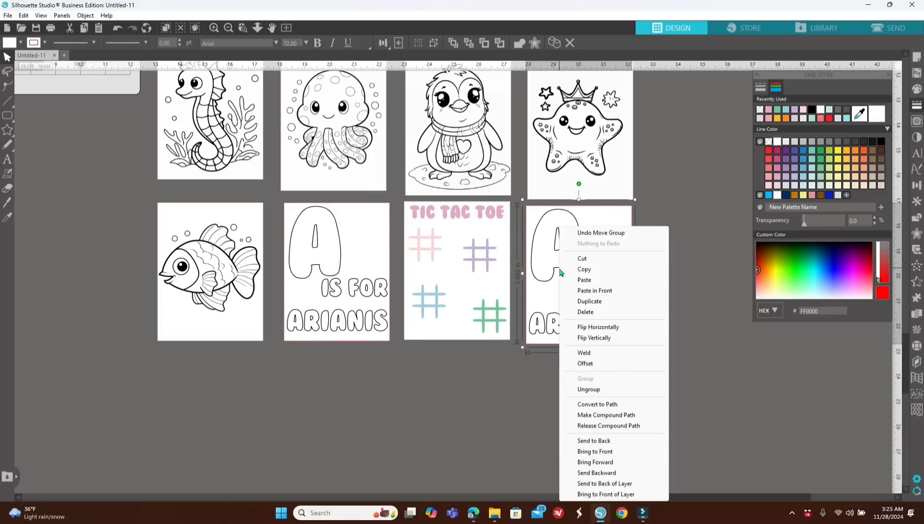
# Step: Ungroup the duplicated name page, move the large letter A below the page and the name to its top edge
pyautogui.click(590, 389)
pyautogui.moveTo(571, 252); pyautogui.dragTo(572, 386)
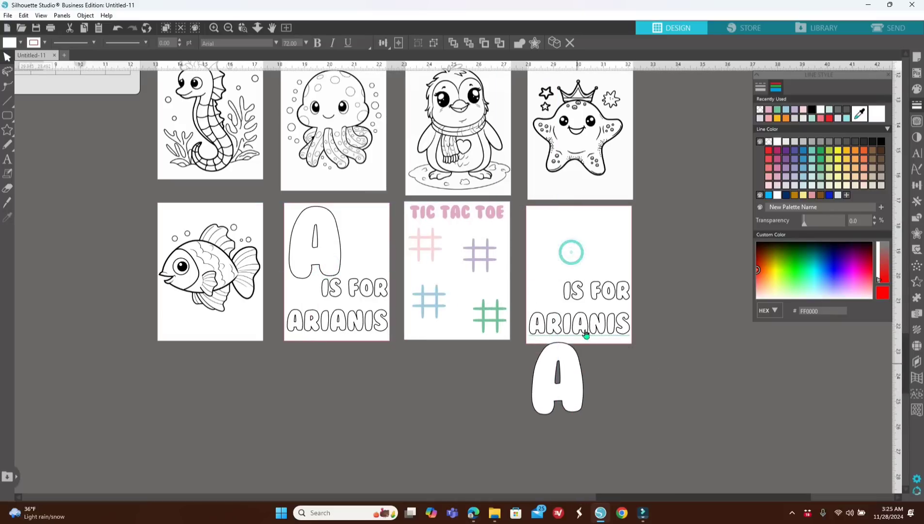
pyautogui.moveTo(586, 326); pyautogui.dragTo(587, 227)
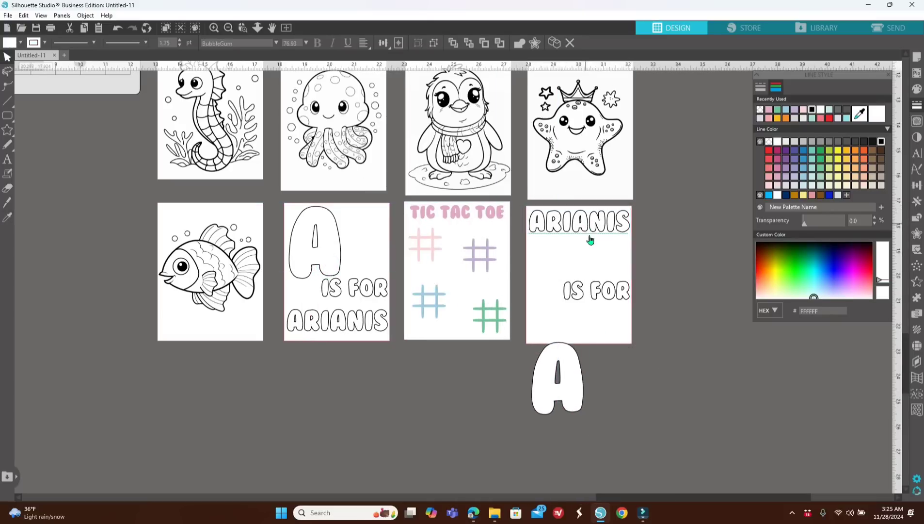
# Step: Change the duplicated page's "IS FOR" text to "IS TURNING" and place it directly beneath the name
pyautogui.doubleClick(592, 294)
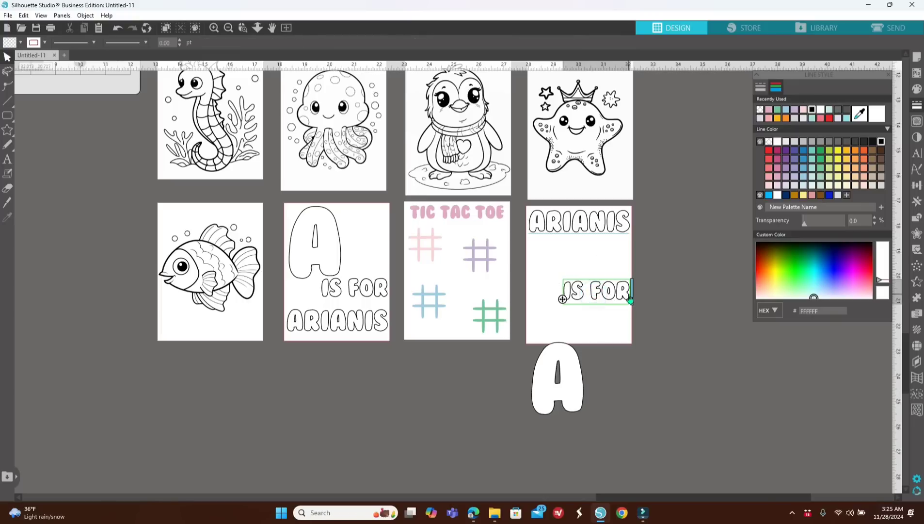
pyautogui.moveTo(629, 294); pyautogui.dragTo(595, 294)
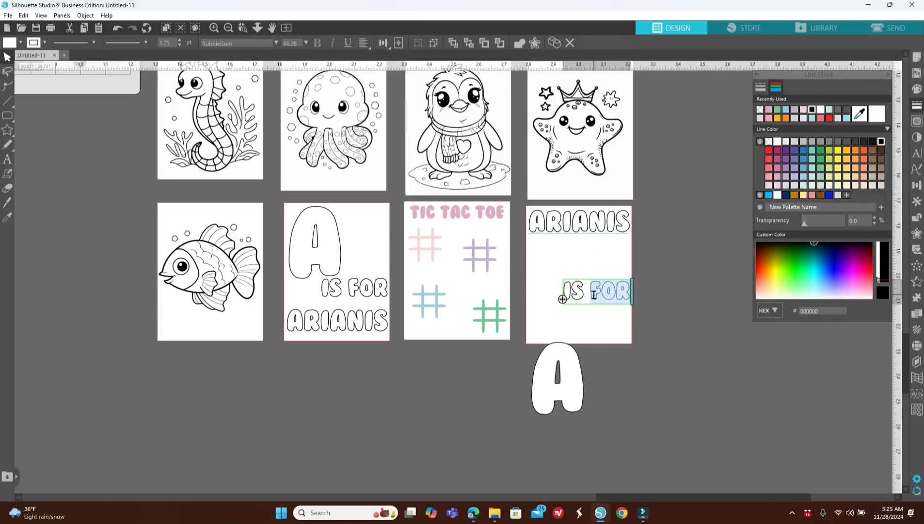
pyautogui.write('TU')
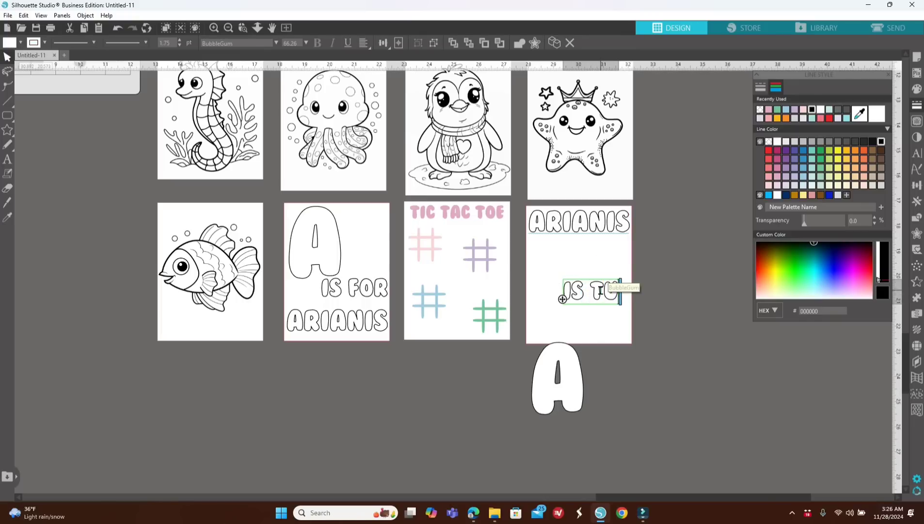
pyautogui.write('RNING')
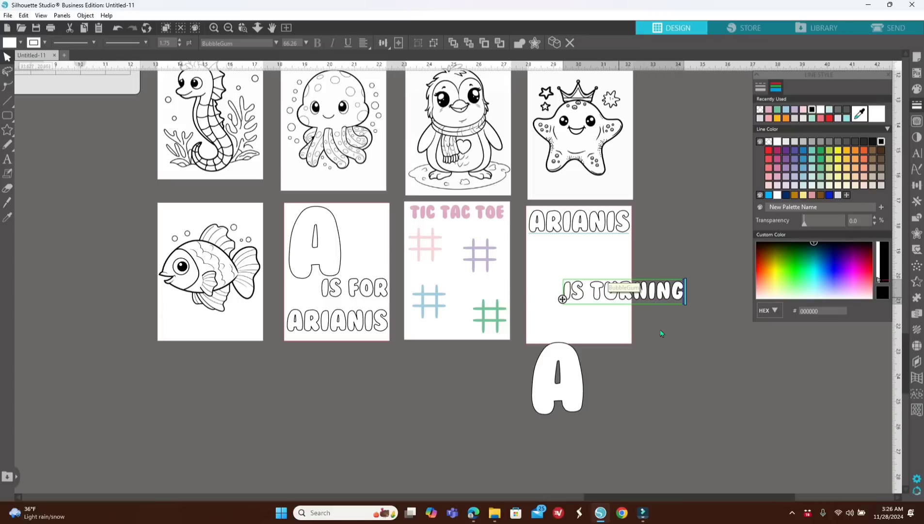
pyautogui.click(683, 340)
pyautogui.moveTo(669, 289); pyautogui.dragTo(624, 262)
# Step: Replace the large letter A with a 5 and place it on the page beneath "IS TURNING"
pyautogui.moveTo(532, 409)
pyautogui.mouseDown()
pyautogui.moveTo(567, 382)
pyautogui.moveTo(593, 323)
pyautogui.mouseUp()
pyautogui.write('S')
pyautogui.click(592, 403)
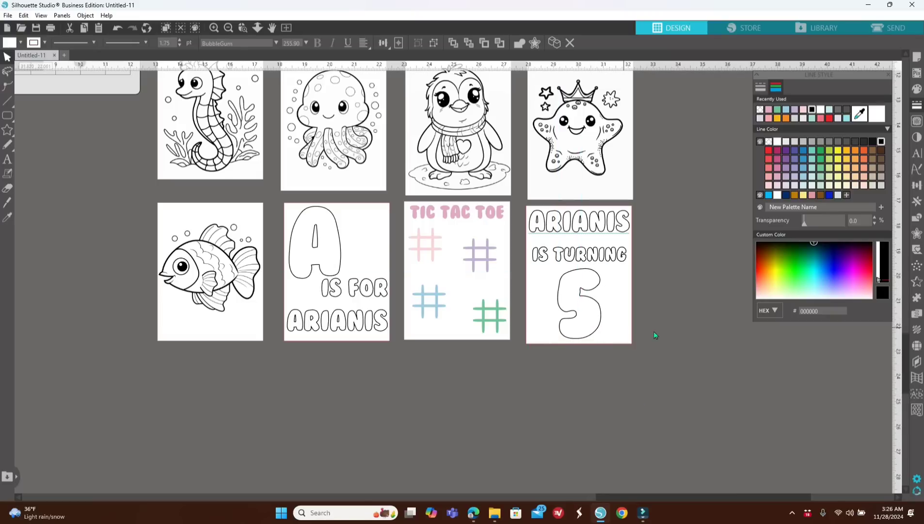
# Step: Group the name, "IS TURNING", the 5 and their page background into one object
pyautogui.moveTo(513, 205); pyautogui.dragTo(636, 350)
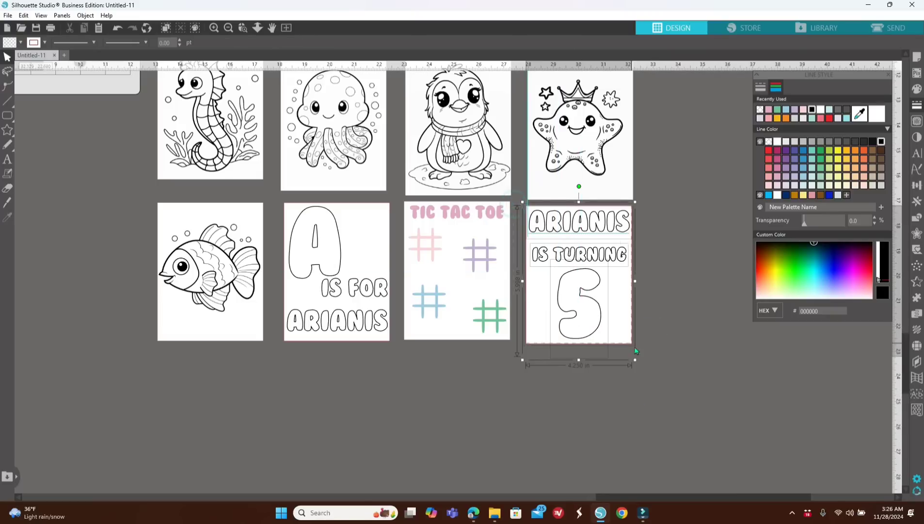
pyautogui.rightClick(653, 340)
pyautogui.click(694, 216)
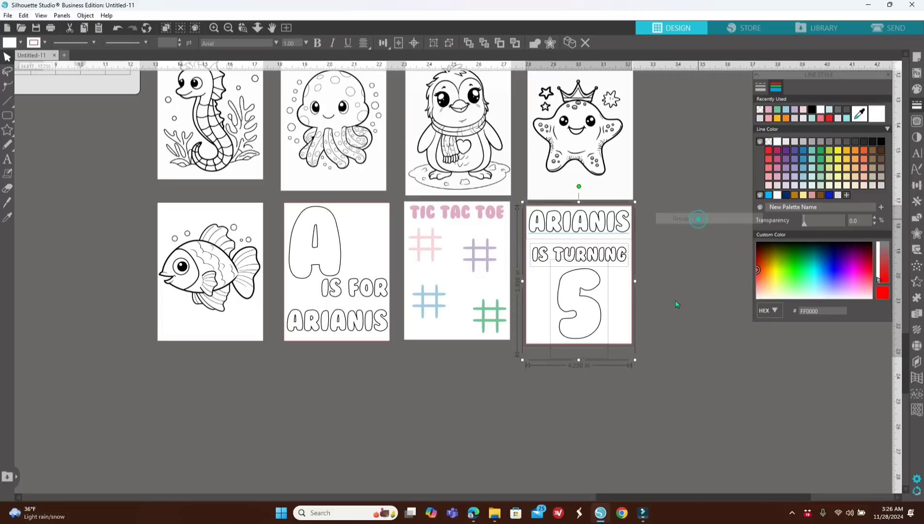
pyautogui.click(677, 305)
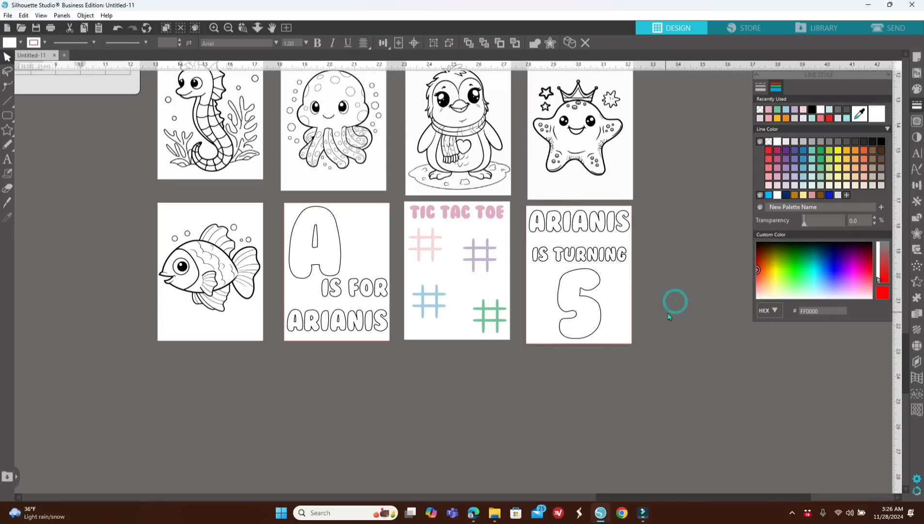
# Step: Delete the two blank white pages beside the cutting mat
pyautogui.click(228, 27)
pyautogui.click(228, 28)
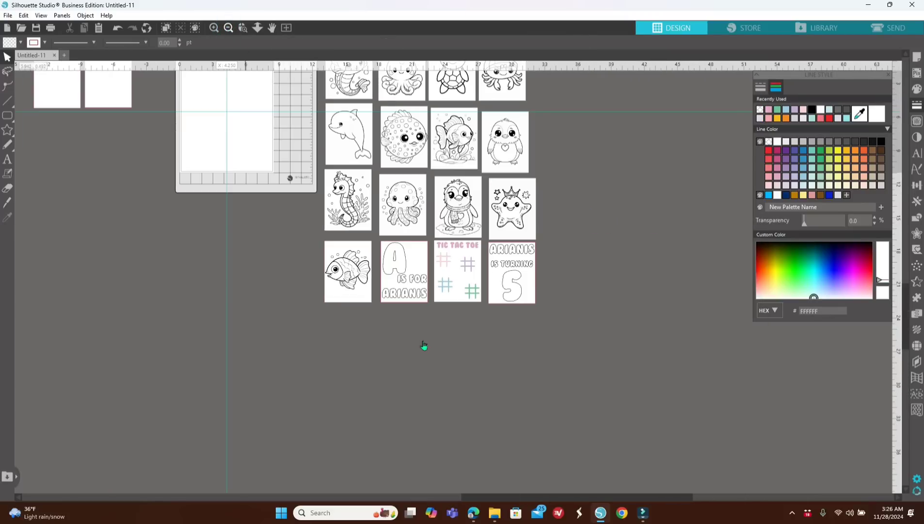
pyautogui.scroll(4, 425, 342)
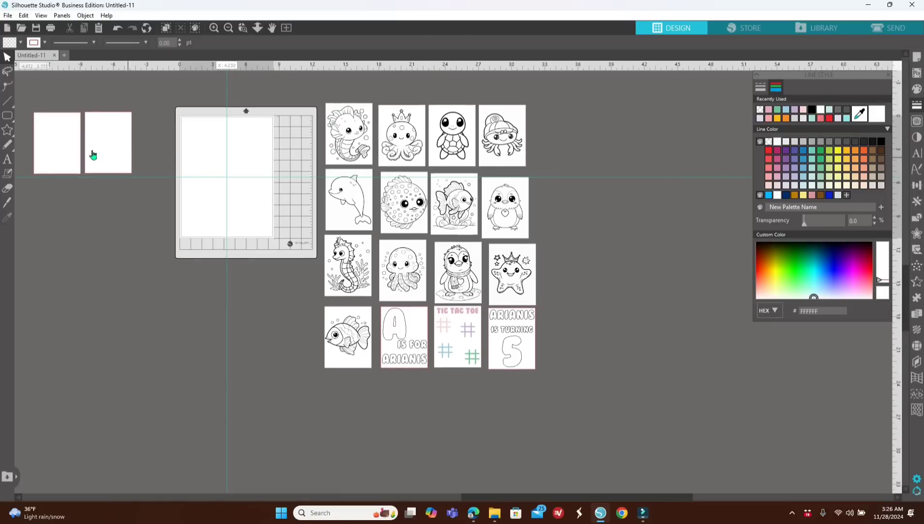
pyautogui.moveTo(134, 91); pyautogui.dragTo(43, 132)
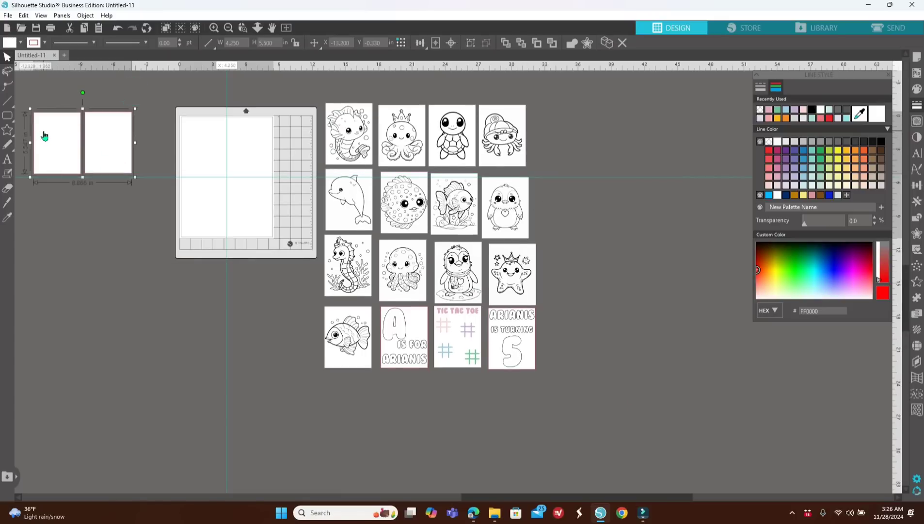
pyautogui.press('Delete')
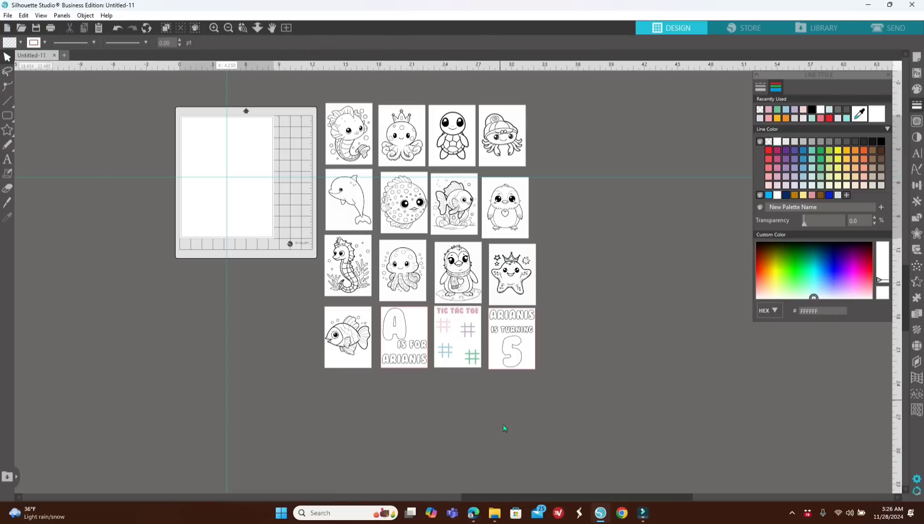
# Step: Place the mermaid seahorse, crowned octopus, turtle and crab pages in the four quarters of the mat page
pyautogui.moveTo(504, 497); pyautogui.dragTo(457, 495)
pyautogui.scroll(1, 459, 436)
pyautogui.scroll(1, 457, 416)
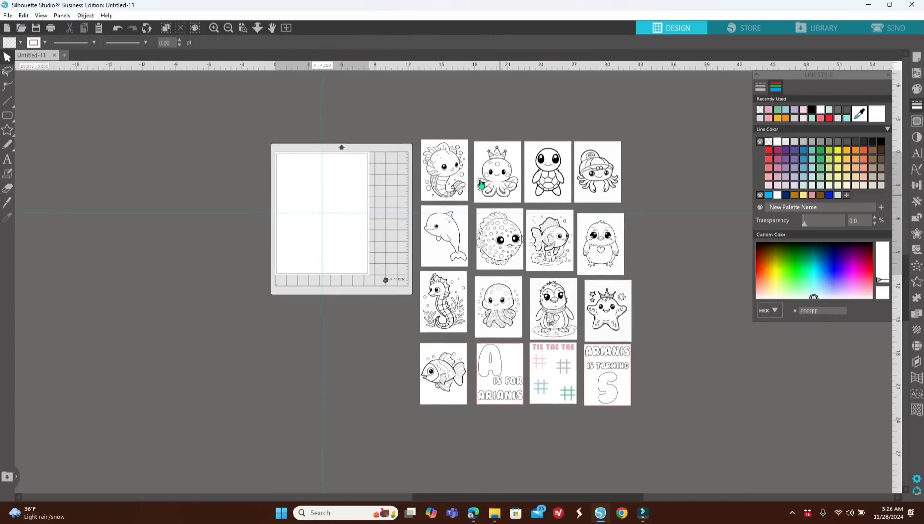
pyautogui.moveTo(449, 177); pyautogui.dragTo(301, 188)
pyautogui.moveTo(504, 182); pyautogui.dragTo(353, 192)
pyautogui.moveTo(549, 183); pyautogui.dragTo(301, 254)
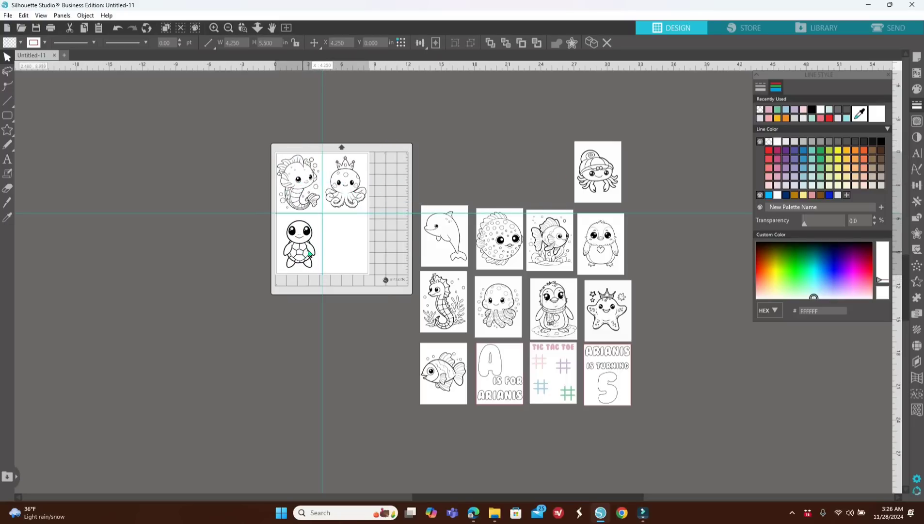
pyautogui.moveTo(600, 173); pyautogui.dragTo(346, 245)
# Step: Group the mermaid seahorse, octopus, turtle and crab pages and move the group off the mat to its left
pyautogui.moveTo(248, 127); pyautogui.dragTo(378, 316)
pyautogui.rightClick(372, 315)
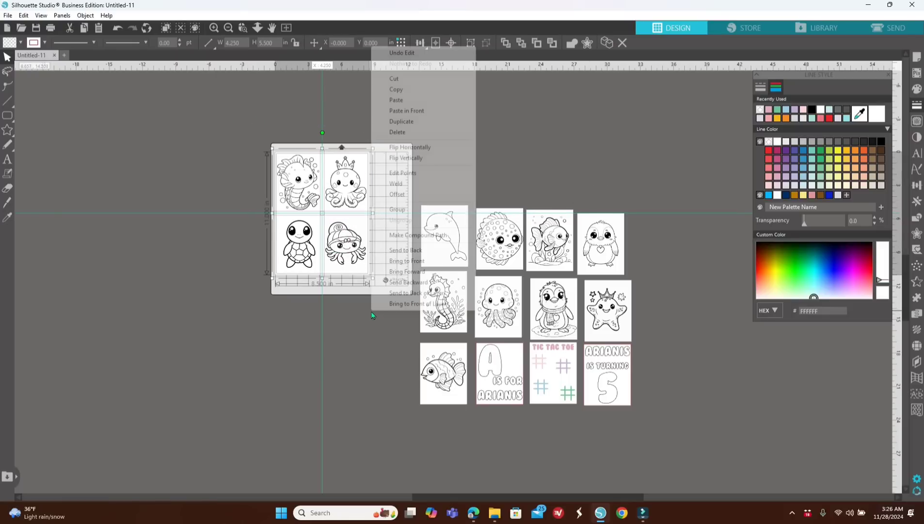
pyautogui.click(412, 209)
pyautogui.moveTo(351, 185); pyautogui.dragTo(224, 285)
# Step: Place the dolphin, pufferfish, coral fish and baby penguin pages in the four quarters of the mat page
pyautogui.moveTo(452, 255); pyautogui.dragTo(308, 202)
pyautogui.moveTo(474, 238); pyautogui.dragTo(349, 193)
pyautogui.moveTo(538, 256); pyautogui.dragTo(288, 259)
pyautogui.moveTo(601, 247); pyautogui.dragTo(348, 248)
pyautogui.moveTo(257, 130); pyautogui.dragTo(382, 282)
pyautogui.rightClick(372, 282)
pyautogui.click(399, 205)
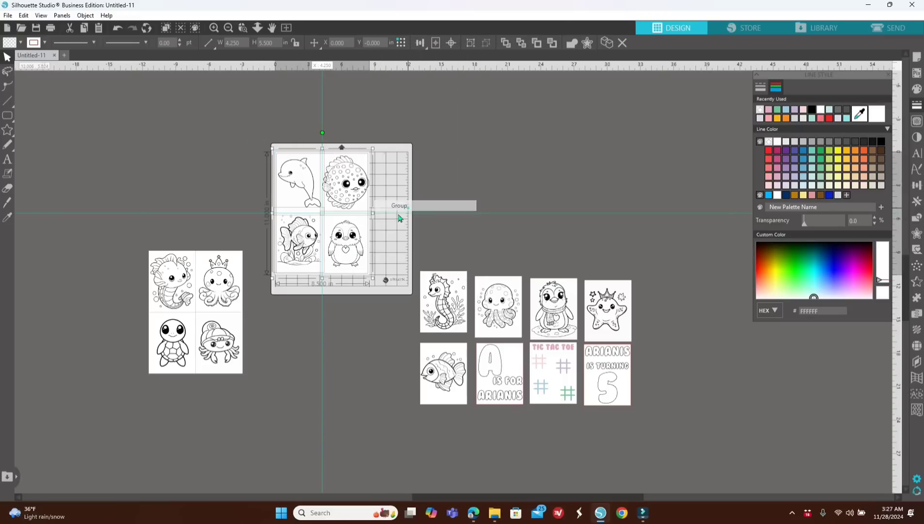
pyautogui.moveTo(351, 244); pyautogui.dragTo(222, 205)
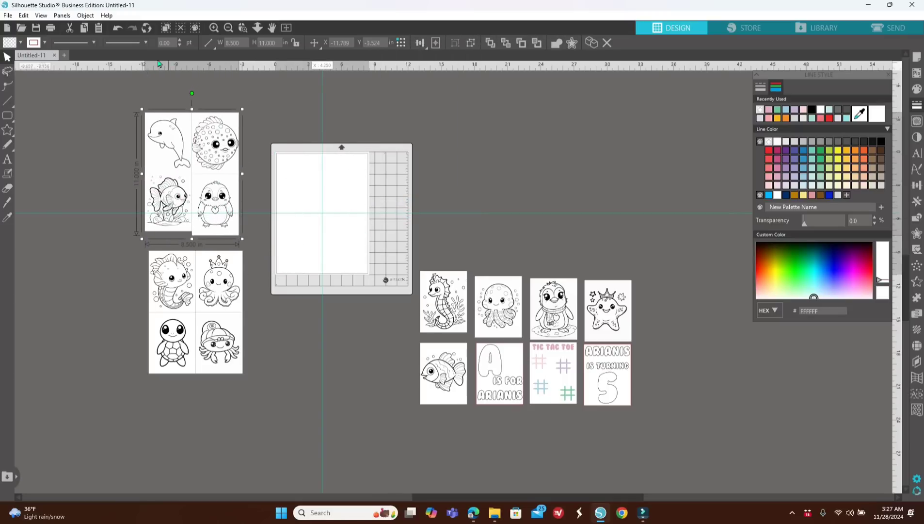
pyautogui.click(115, 28)
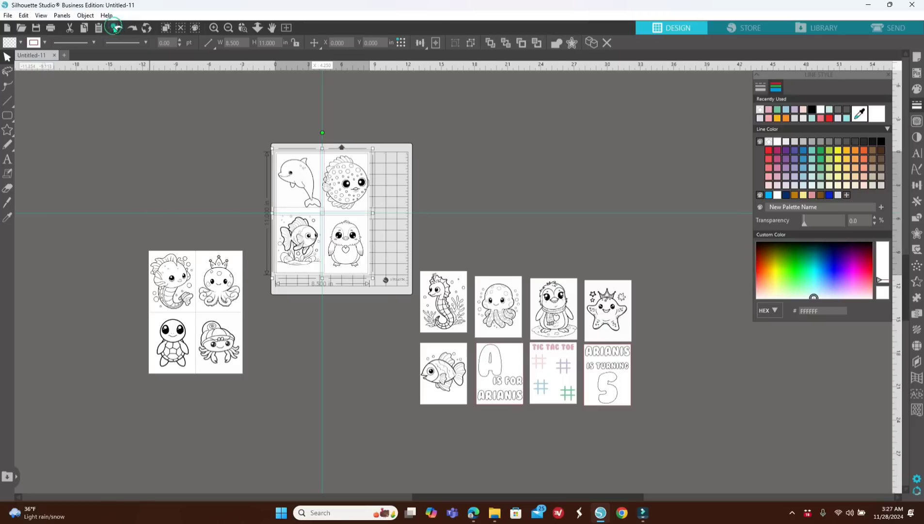
pyautogui.click(115, 28)
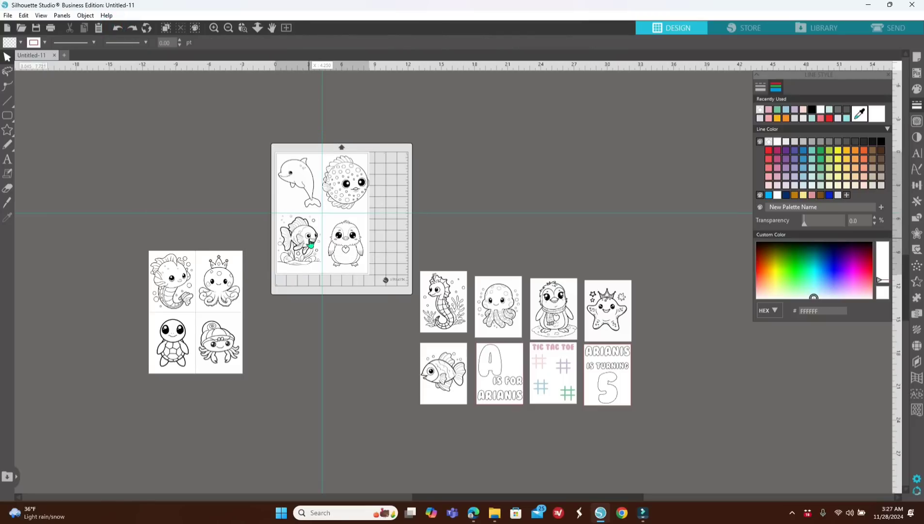
# Step: Group the dolphin, pufferfish, coral fish and baby penguin pages and move the group above the first group
pyautogui.moveTo(253, 133); pyautogui.dragTo(380, 267)
pyautogui.moveTo(239, 126); pyautogui.dragTo(380, 282)
pyautogui.moveTo(245, 115); pyautogui.dragTo(359, 264)
pyautogui.rightClick(453, 239)
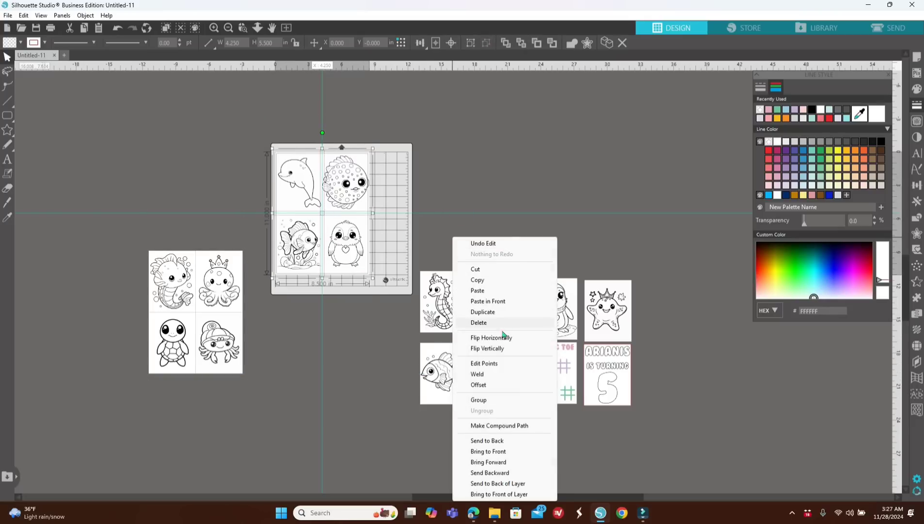
pyautogui.click(479, 400)
pyautogui.moveTo(340, 239); pyautogui.dragTo(215, 201)
# Step: Try the seahorse page in the mat page's upper-left quarter, move it back off, and shift the striped fish page up beside the jellyfish
pyautogui.moveTo(451, 293); pyautogui.dragTo(310, 190)
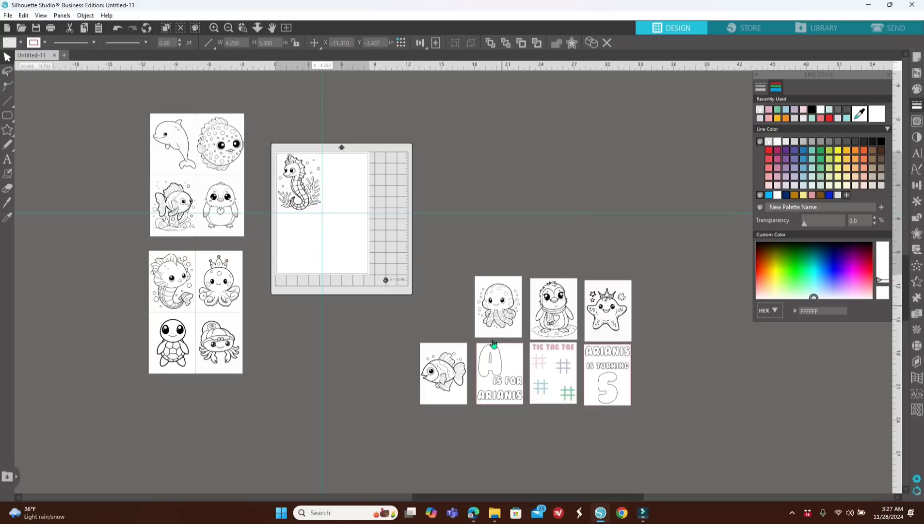
pyautogui.moveTo(451, 371); pyautogui.dragTo(456, 333)
pyautogui.moveTo(305, 181); pyautogui.dragTo(402, 325)
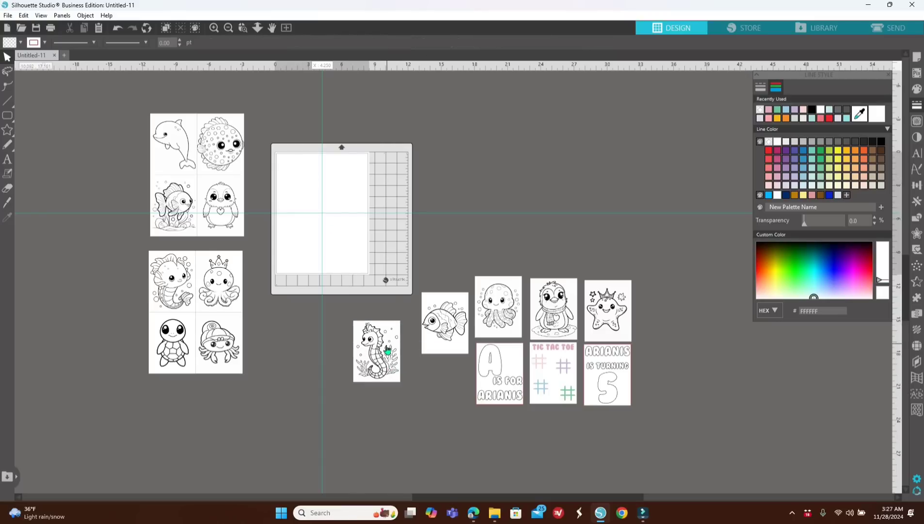
pyautogui.click(376, 359)
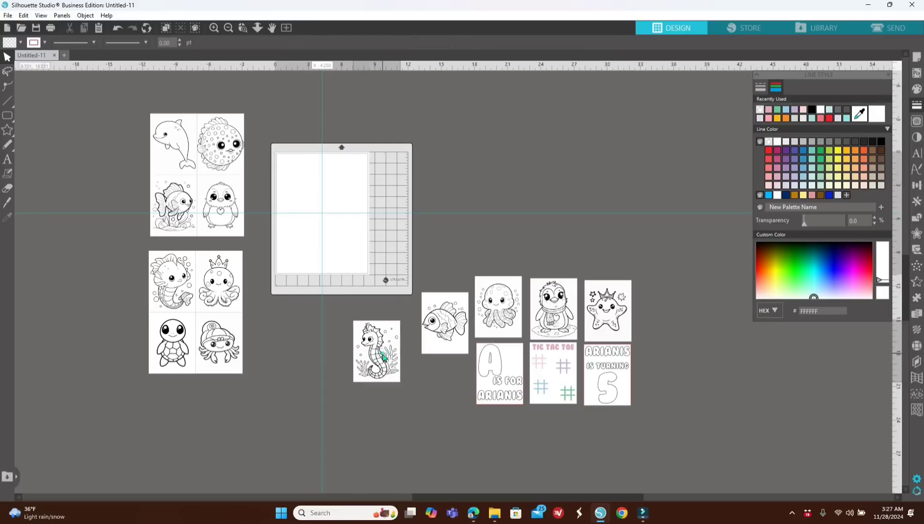
pyautogui.click(429, 381)
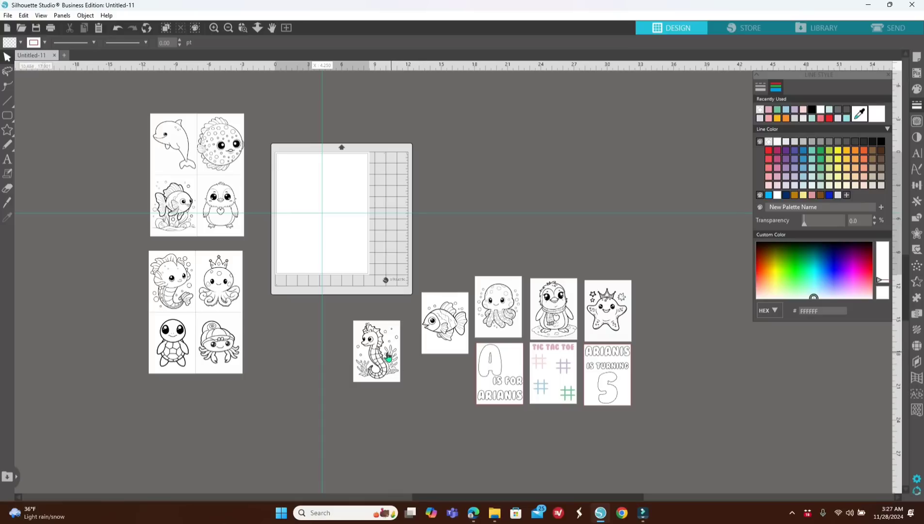
pyautogui.moveTo(393, 360)
pyautogui.mouseDown()
pyautogui.moveTo(422, 369)
pyautogui.moveTo(415, 398)
pyautogui.moveTo(409, 368)
pyautogui.mouseUp()
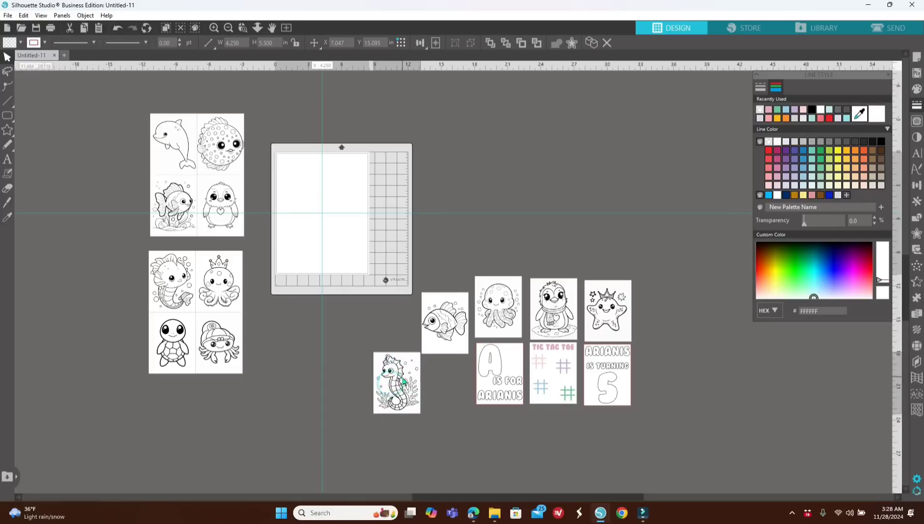
pyautogui.click(433, 387)
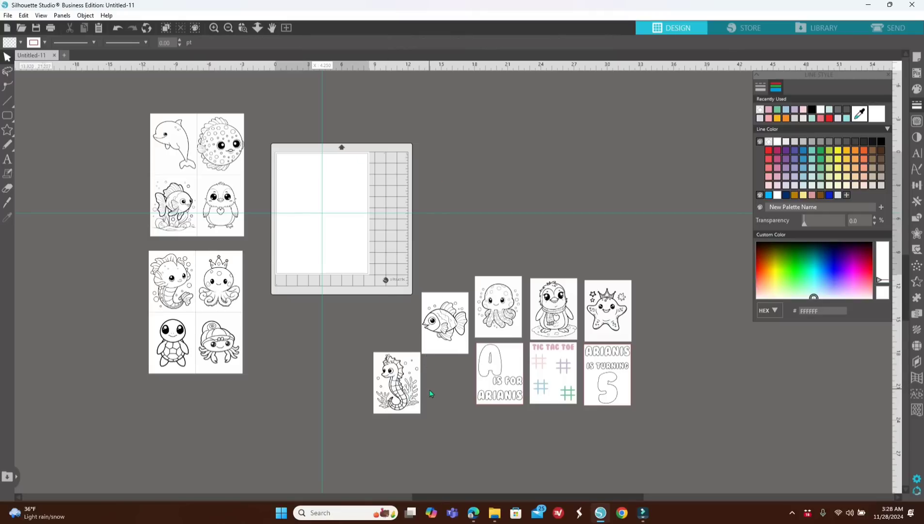
# Step: Align the seahorse page to the left and top edges of the mat page
pyautogui.click(398, 402)
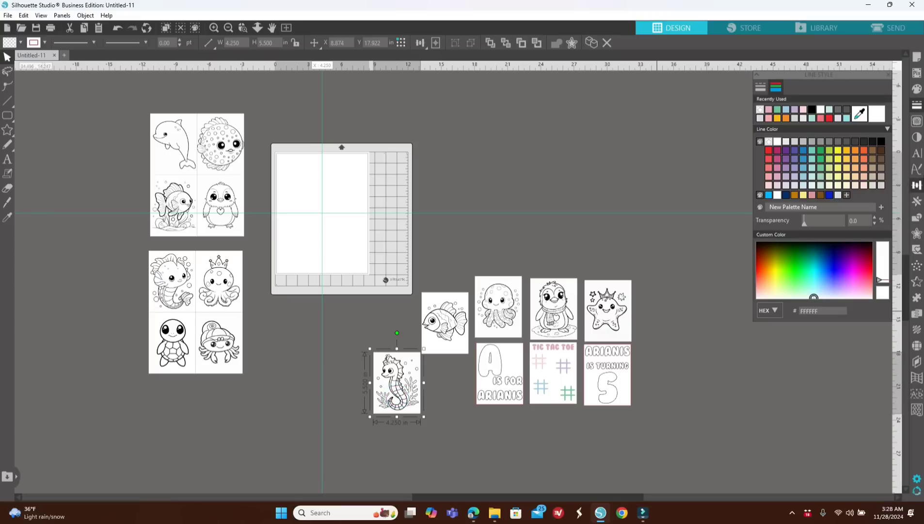
pyautogui.click(917, 186)
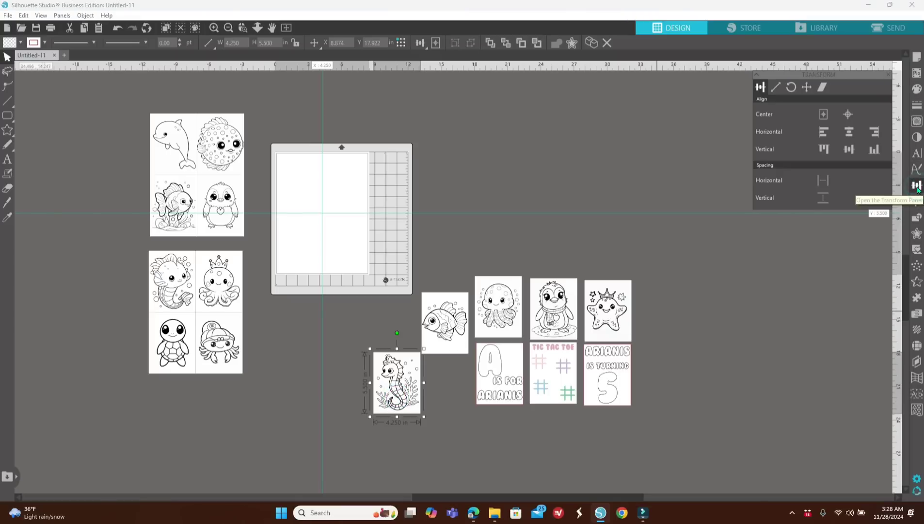
pyautogui.click(823, 134)
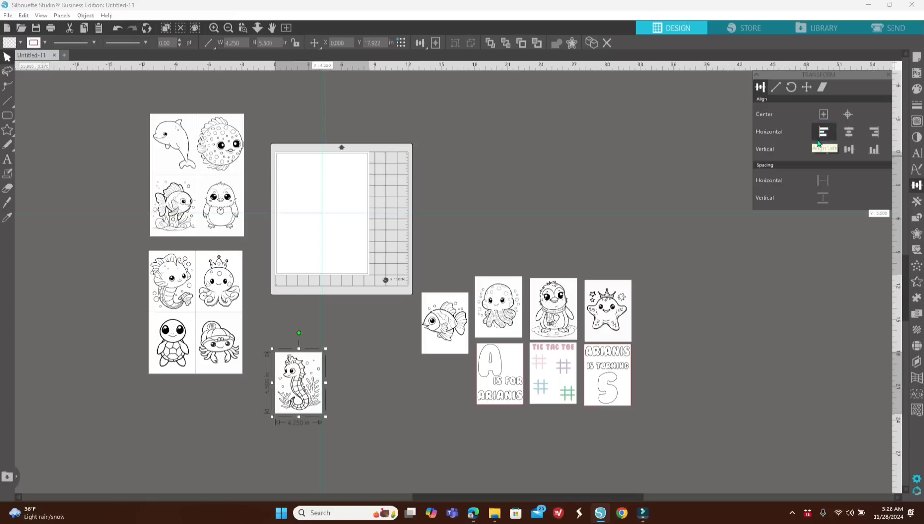
pyautogui.click(824, 148)
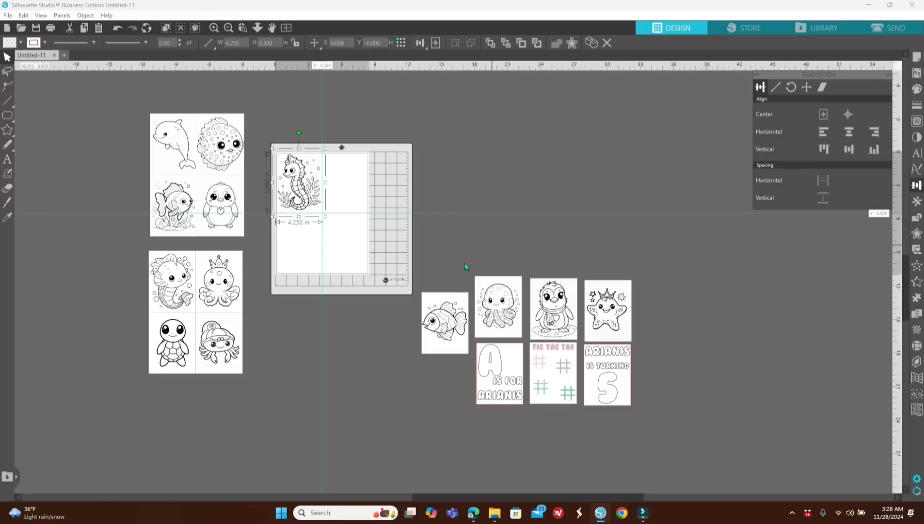
# Step: Align the striped fish page to the right and top edges of the mat page
pyautogui.click(442, 319)
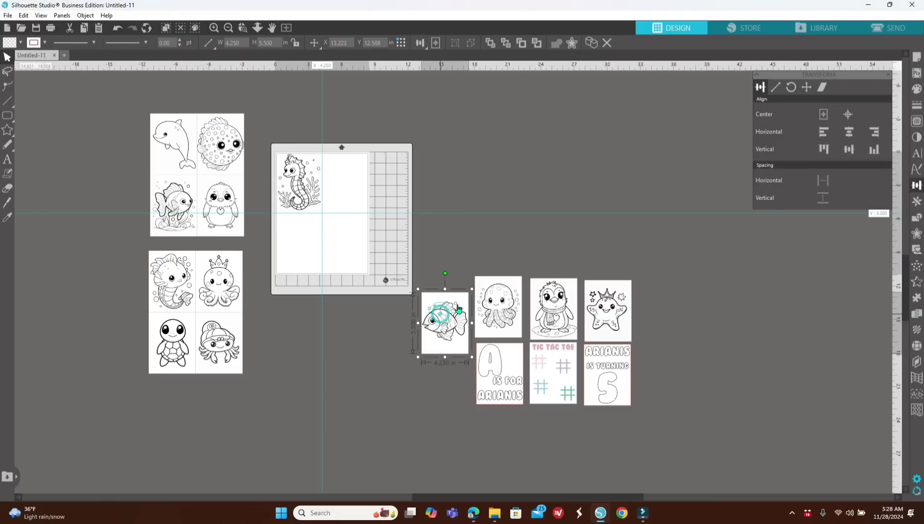
pyautogui.click(874, 130)
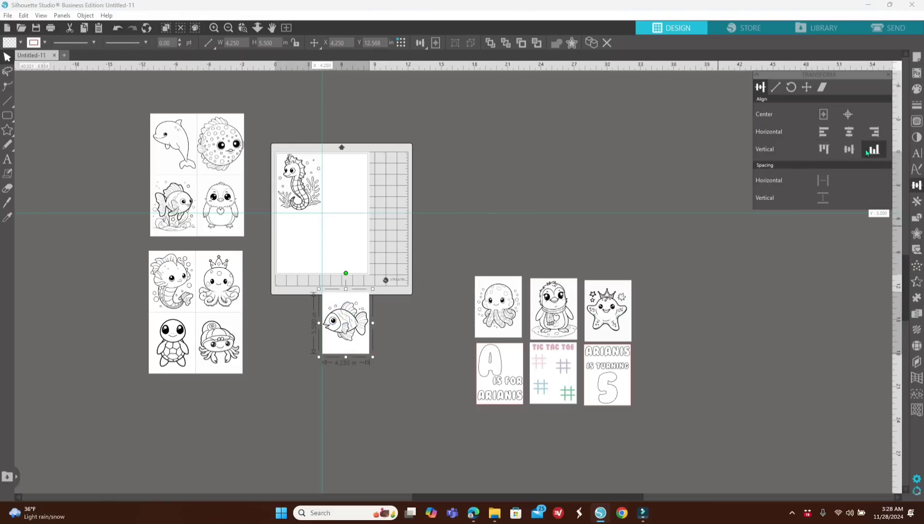
pyautogui.click(825, 148)
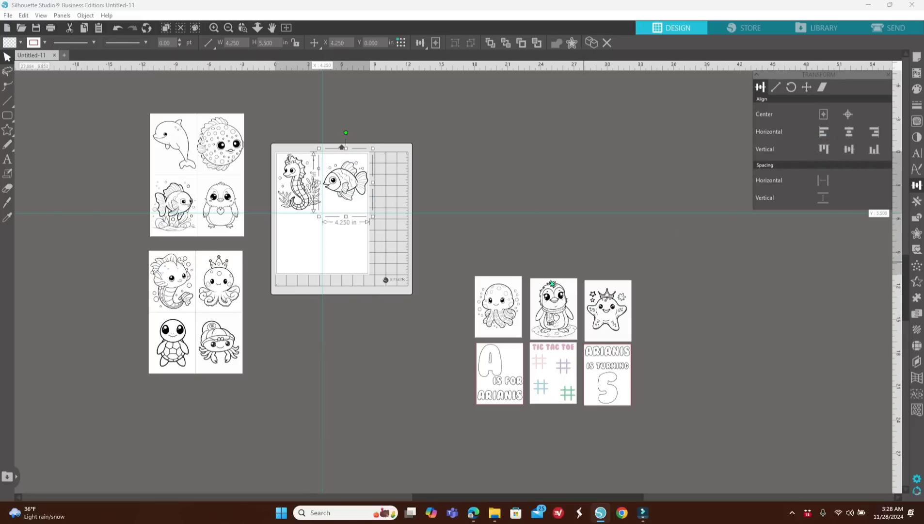
# Step: Align the jellyfish page to the left and bottom edges of the mat page
pyautogui.click(492, 305)
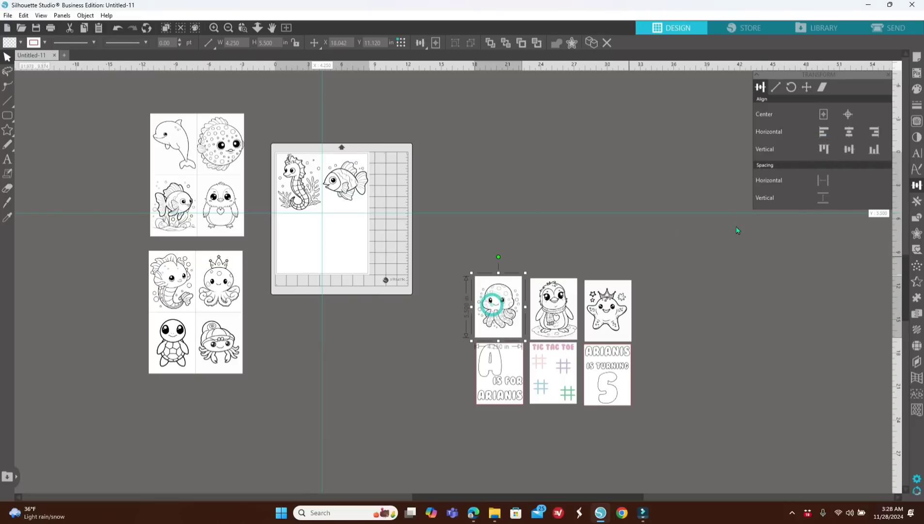
pyautogui.click(824, 133)
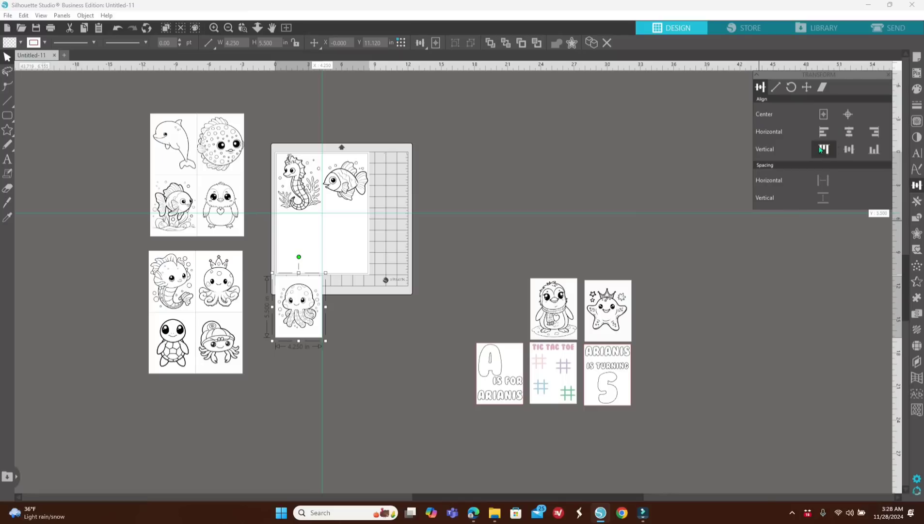
pyautogui.click(820, 150)
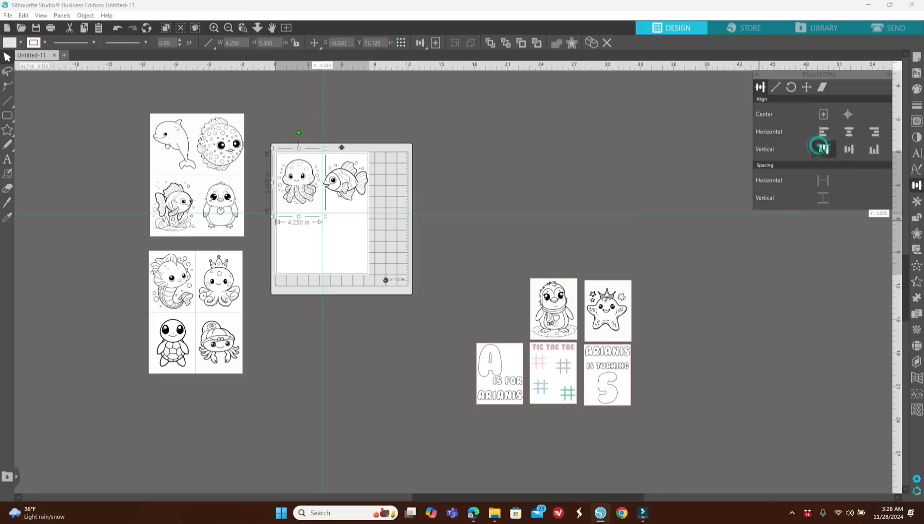
pyautogui.click(874, 150)
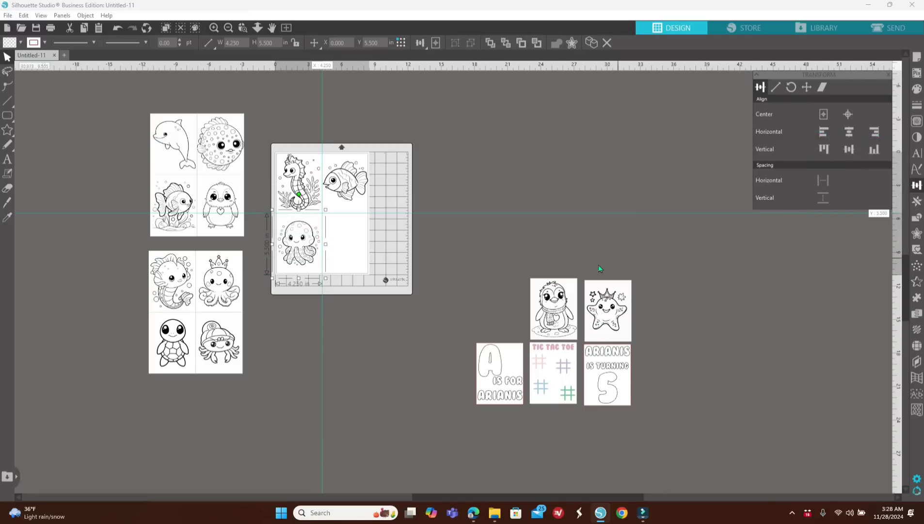
# Step: Align the scarf-wearing penguin page to the right and bottom edges of the mat page
pyautogui.click(552, 306)
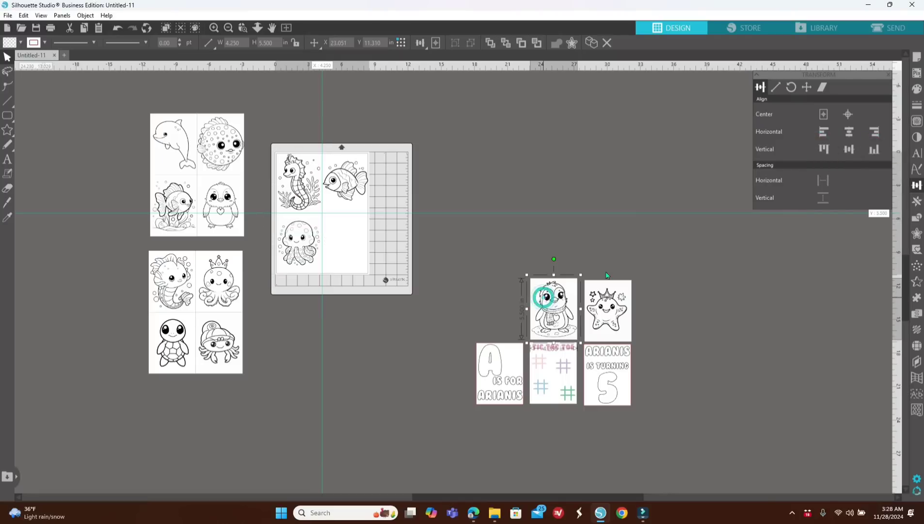
pyautogui.click(874, 132)
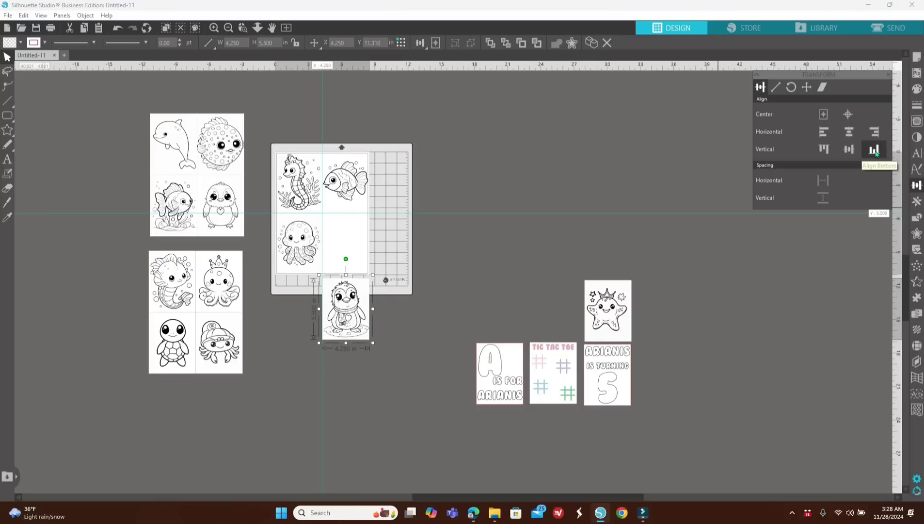
pyautogui.click(875, 151)
pyautogui.click(498, 259)
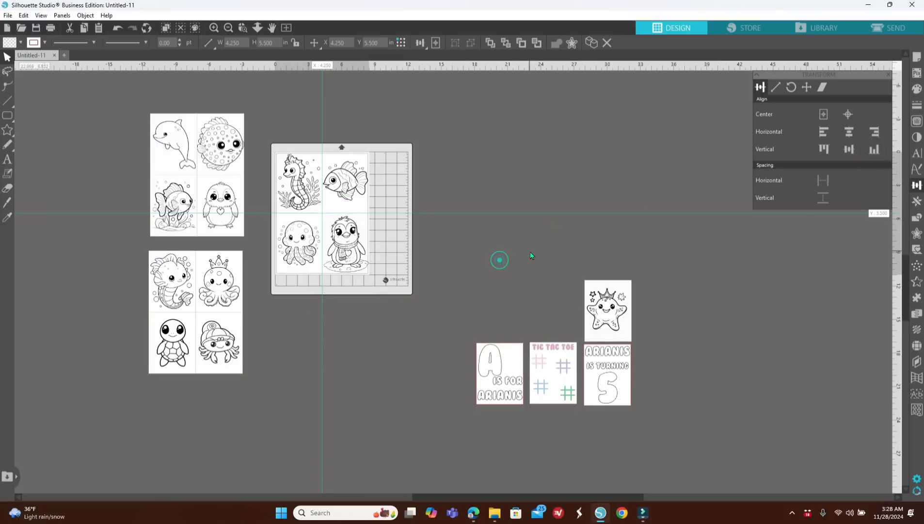
# Step: Group the seahorse, striped fish, jellyfish and penguin pages and move the group off the mat into the empty space beside it
pyautogui.moveTo(277, 123); pyautogui.dragTo(380, 268)
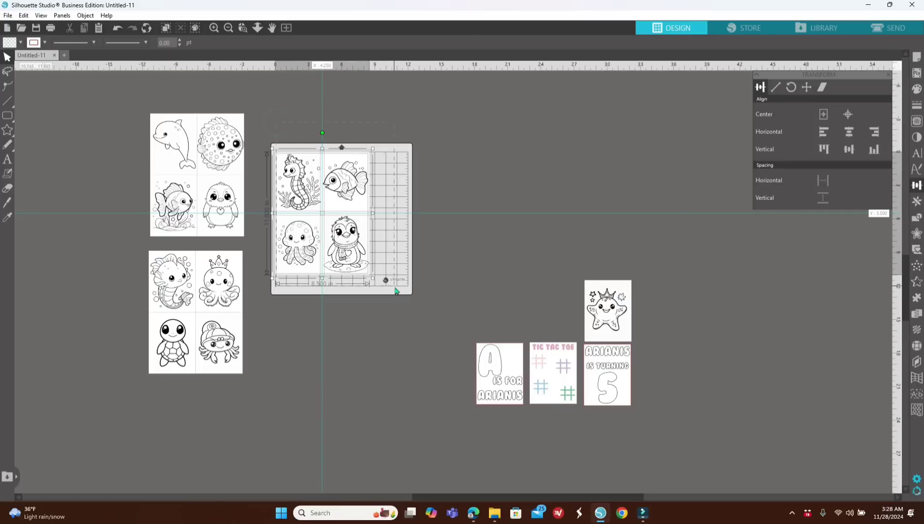
pyautogui.rightClick(421, 267)
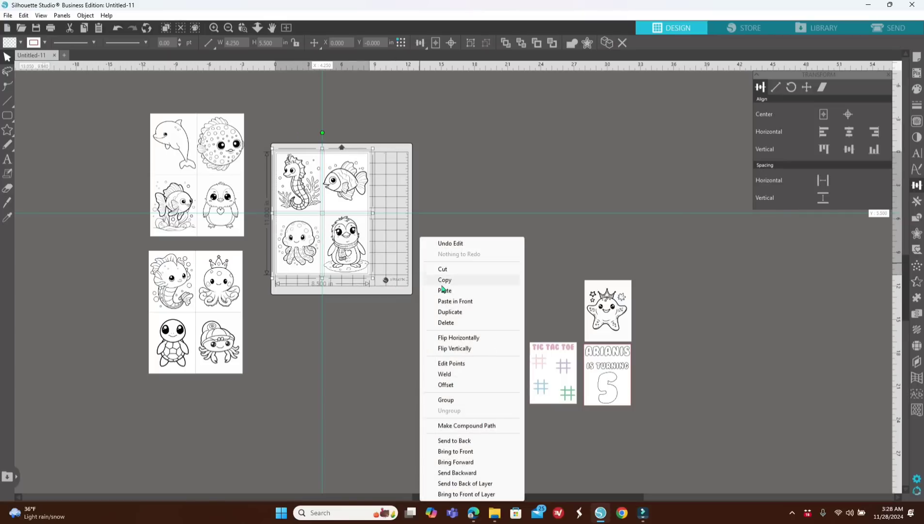
pyautogui.click(454, 399)
pyautogui.moveTo(345, 257); pyautogui.dragTo(537, 250)
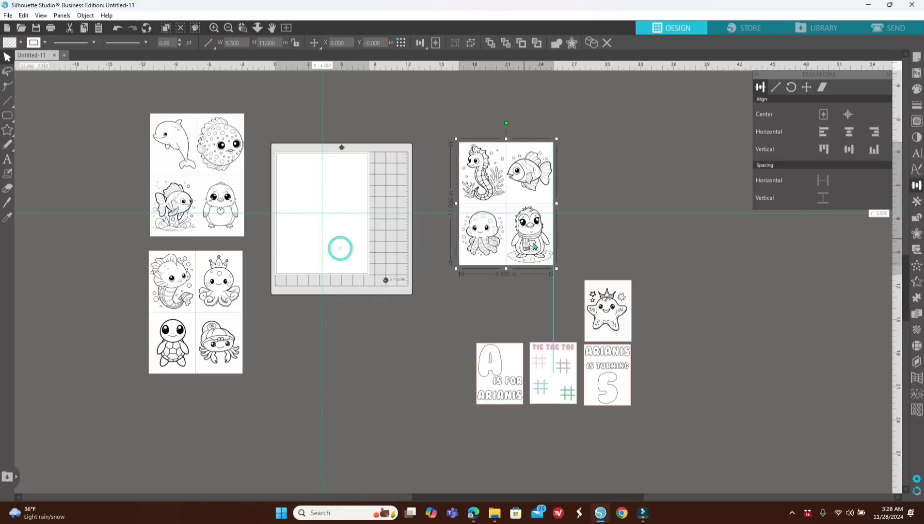
# Step: Align the starfish page to the left and top edges of the mat page
pyautogui.click(596, 307)
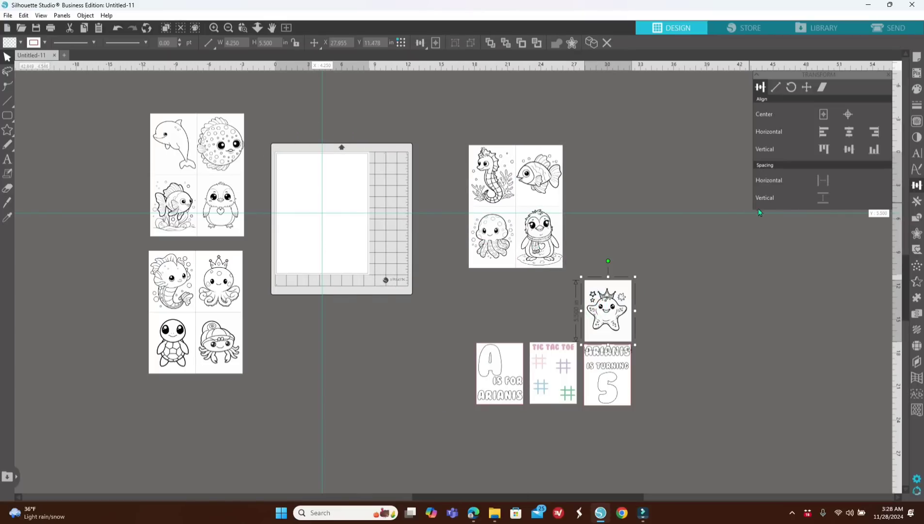
pyautogui.click(823, 132)
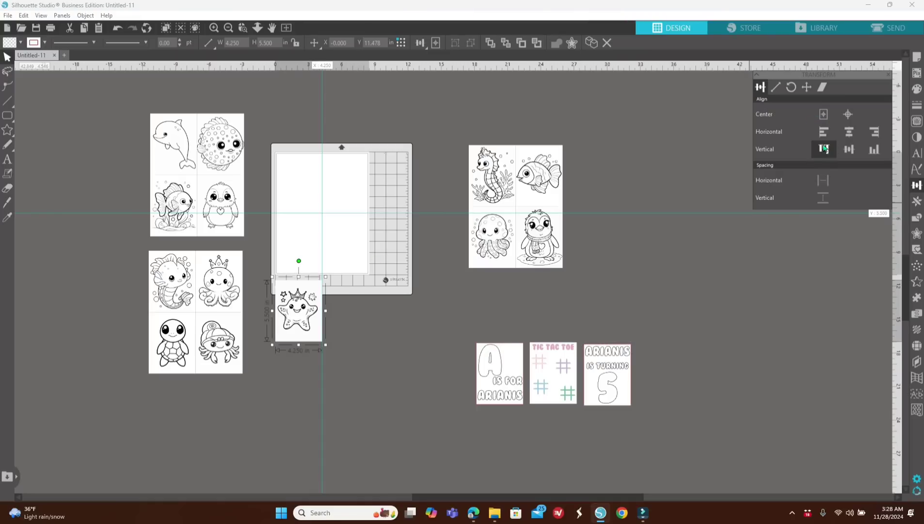
pyautogui.click(823, 148)
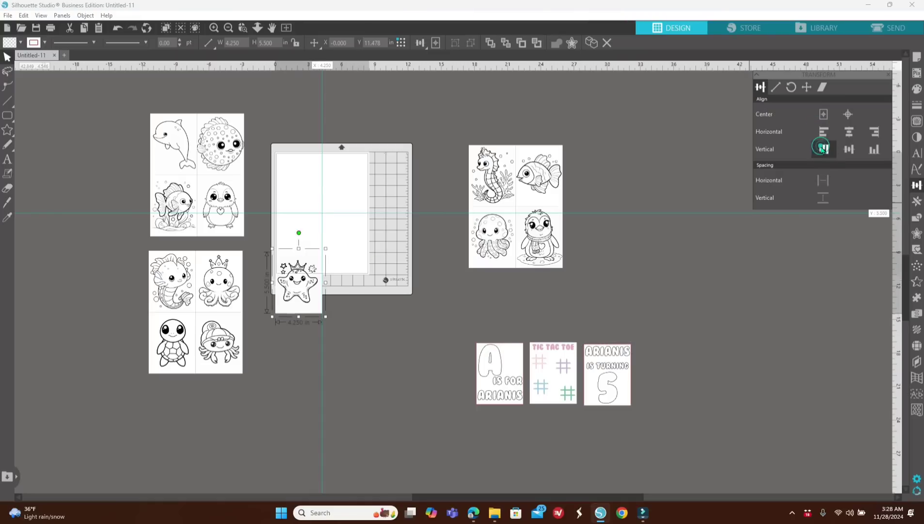
# Step: Align the "A is for" name page to the right and top edges of the mat page
pyautogui.click(504, 371)
pyautogui.click(875, 132)
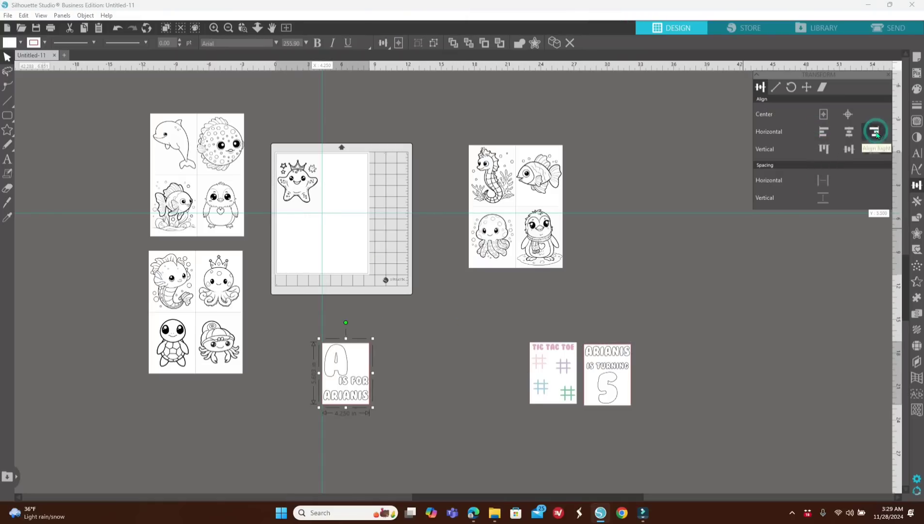
pyautogui.click(824, 149)
pyautogui.click(401, 338)
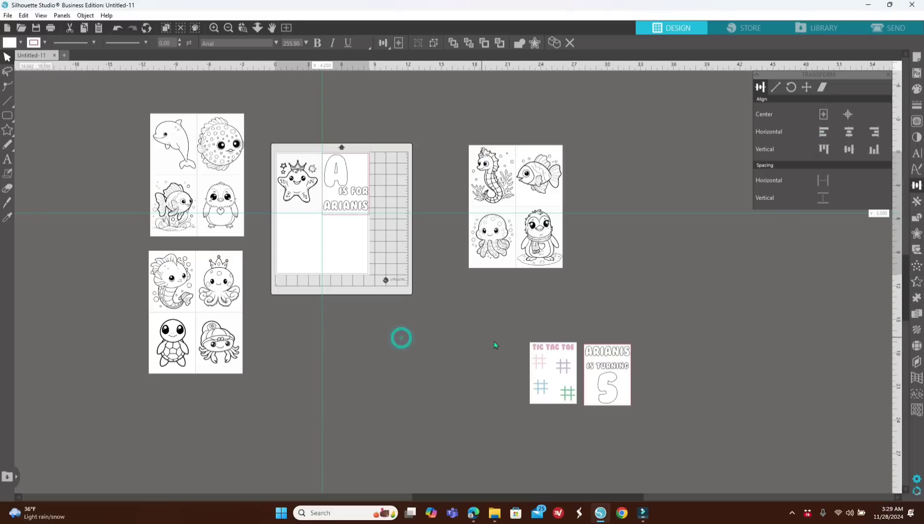
# Step: Align the tic tac toe page to the left and bottom edges of the mat page
pyautogui.moveTo(482, 340); pyautogui.dragTo(529, 371)
pyautogui.moveTo(507, 322); pyautogui.dragTo(551, 372)
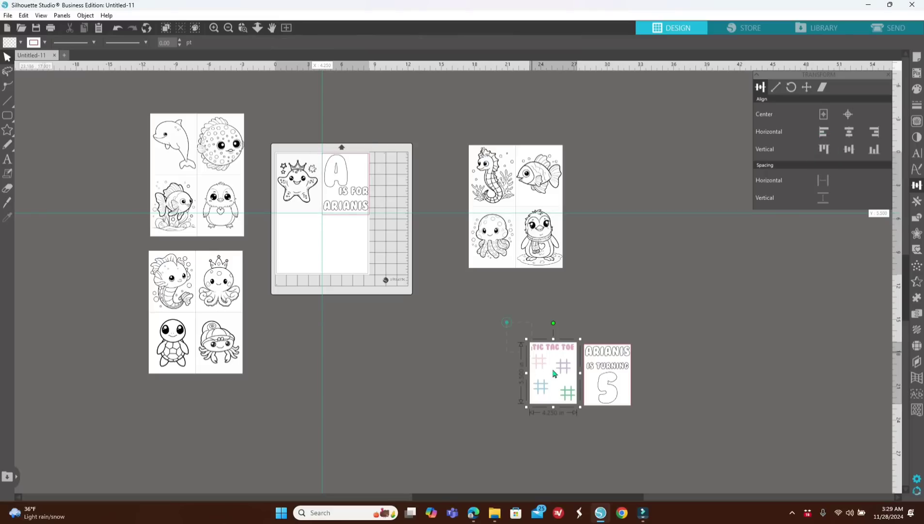
pyautogui.click(822, 131)
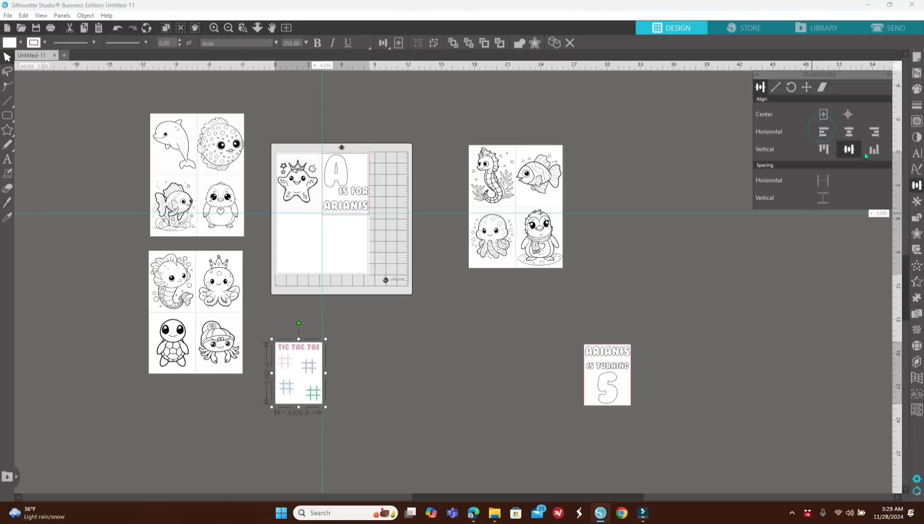
pyautogui.click(823, 132)
pyautogui.click(826, 148)
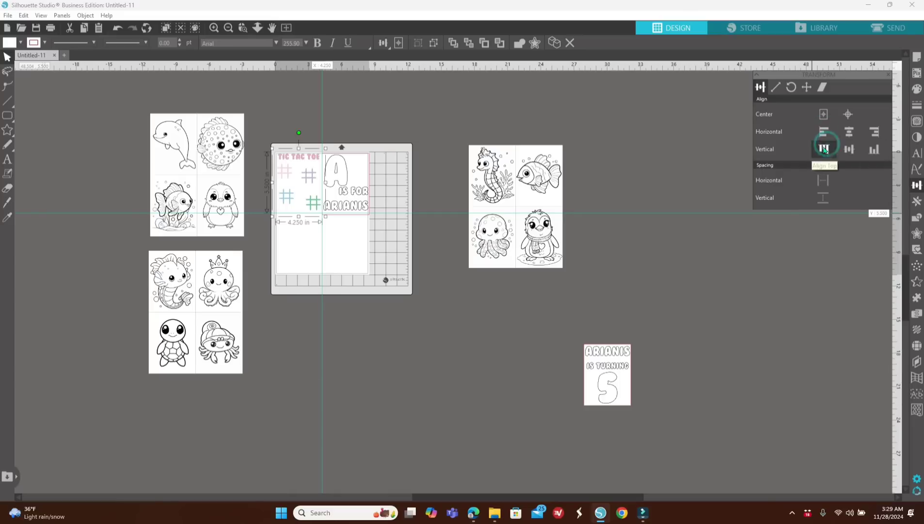
pyautogui.click(877, 149)
# Step: Try to align the "is turning 5" page to the right and bottom edges of the mat page
pyautogui.click(608, 375)
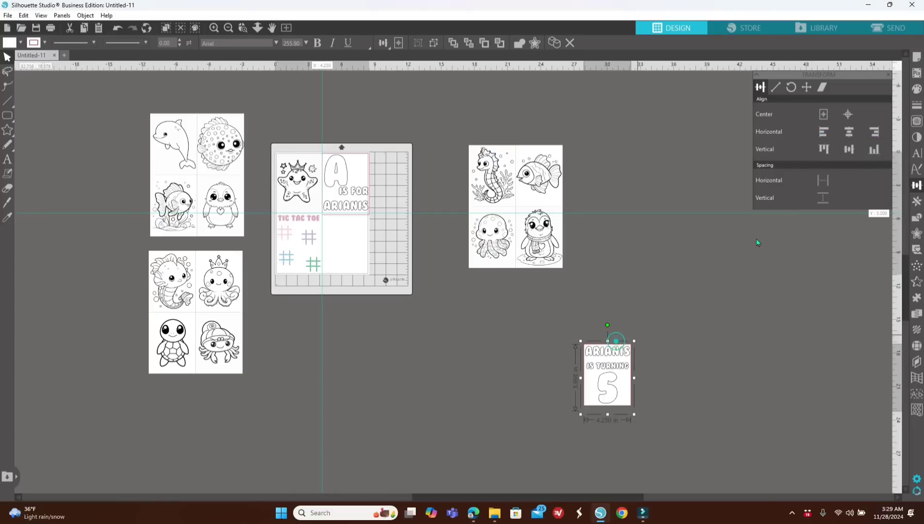
pyautogui.click(874, 132)
pyautogui.click(875, 131)
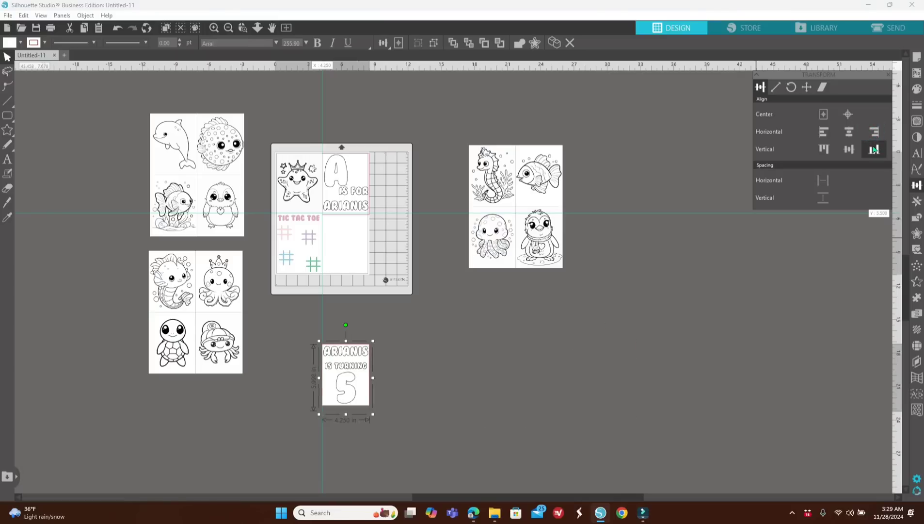
pyautogui.click(874, 148)
pyautogui.click(473, 325)
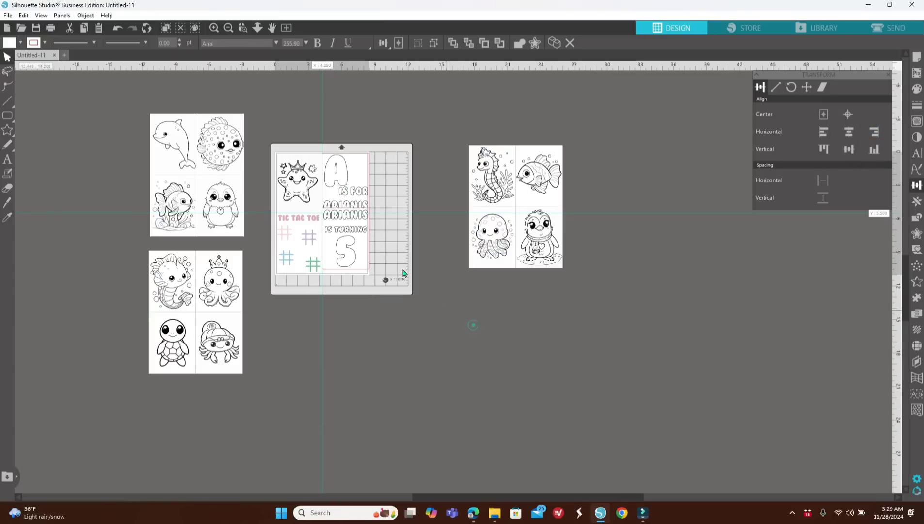
# Step: Move the "is turning 5" page off the mat page and ungroup it
pyautogui.click(213, 28)
pyautogui.click(308, 286)
pyautogui.moveTo(309, 287); pyautogui.dragTo(417, 393)
pyautogui.rightClick(418, 396)
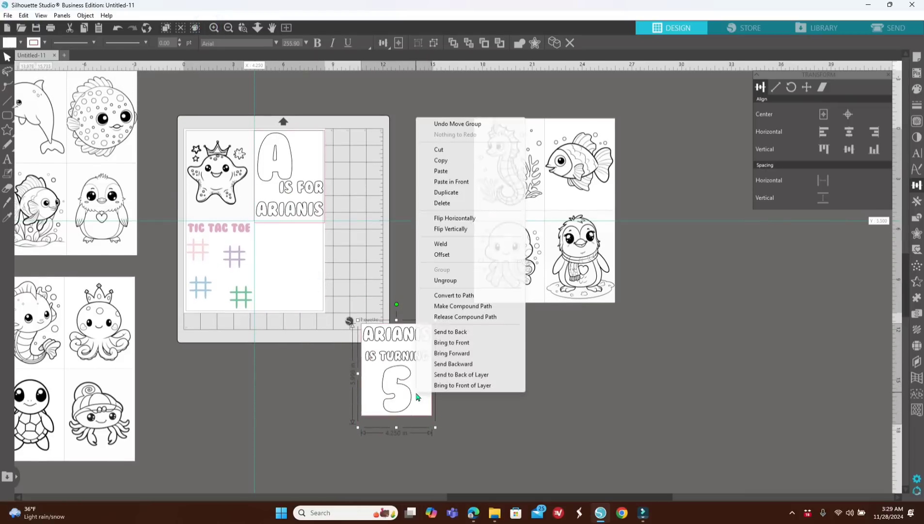
pyautogui.click(445, 280)
# Step: Select the ungrouped birthday page's elements and examine their bounding boxes around the large 5 and the page's lower edge
pyautogui.click(499, 387)
pyautogui.moveTo(367, 297); pyautogui.dragTo(481, 430)
pyautogui.click(454, 457)
pyautogui.moveTo(373, 283); pyautogui.dragTo(454, 426)
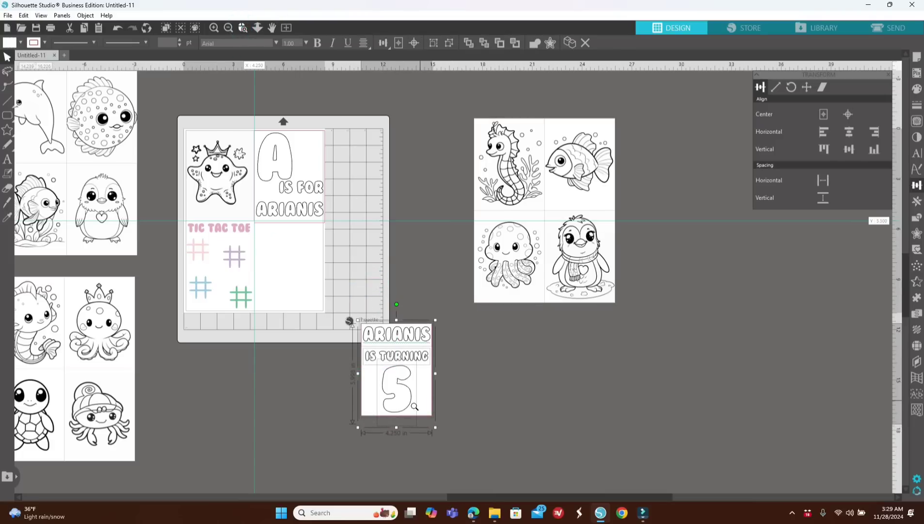
pyautogui.click(412, 410)
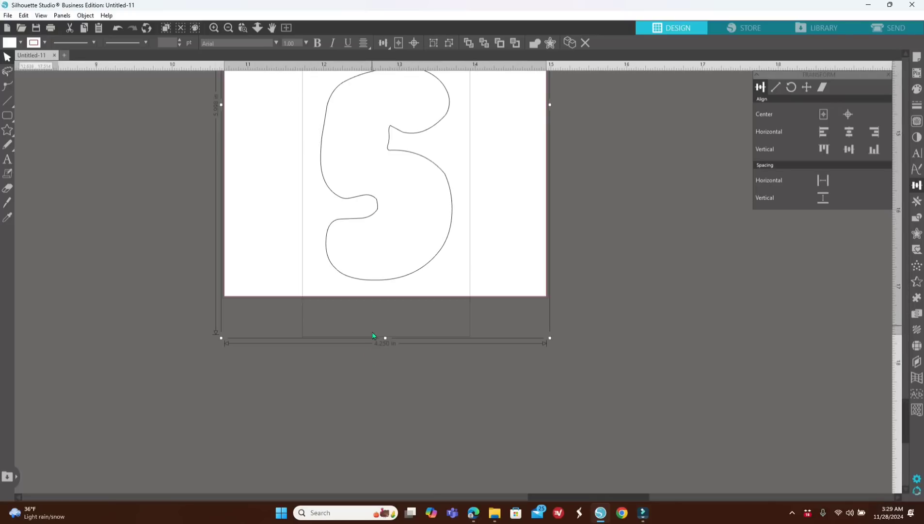
pyautogui.click(228, 28)
pyautogui.scroll(-2, 254, 270)
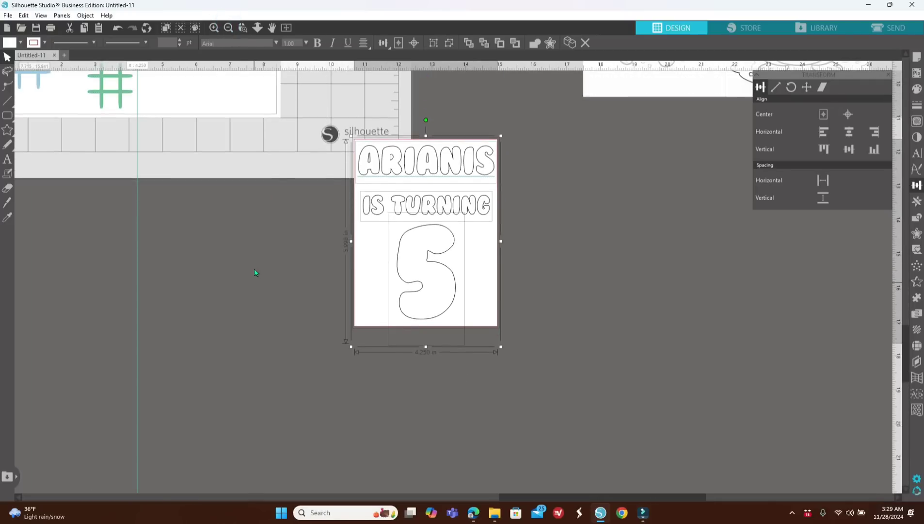
pyautogui.scroll(2, 256, 273)
# Step: Convert the large 5 on the birthday page to a path
pyautogui.click(596, 326)
pyautogui.rightClick(421, 363)
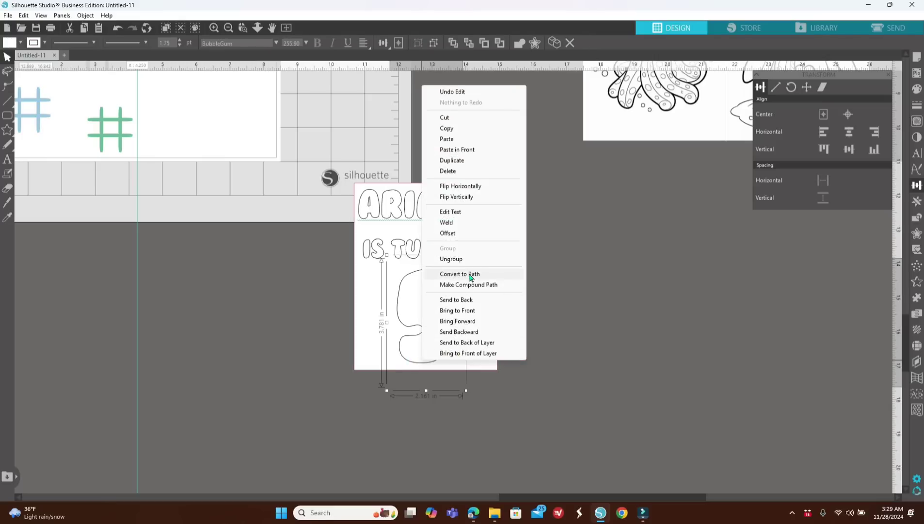
pyautogui.click(471, 275)
pyautogui.click(553, 338)
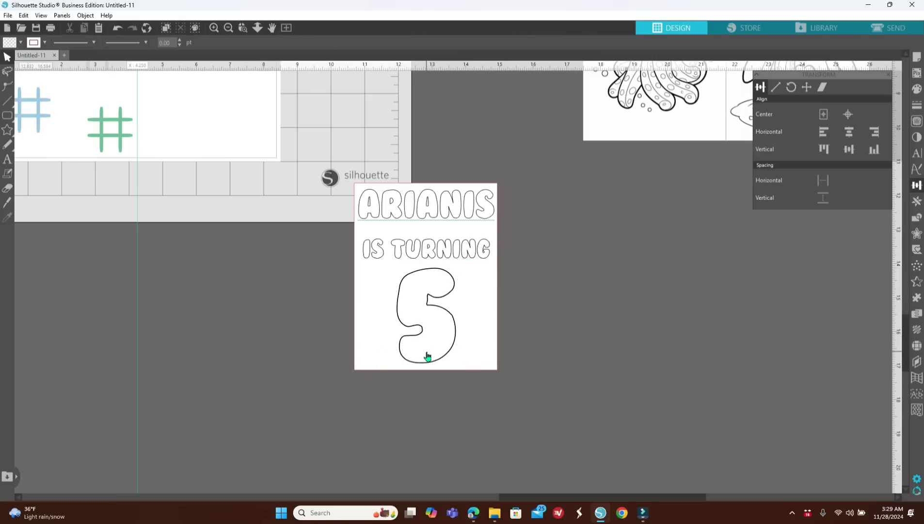
# Step: Convert the name and the "IS TURNING" text on the birthday page to paths
pyautogui.rightClick(428, 216)
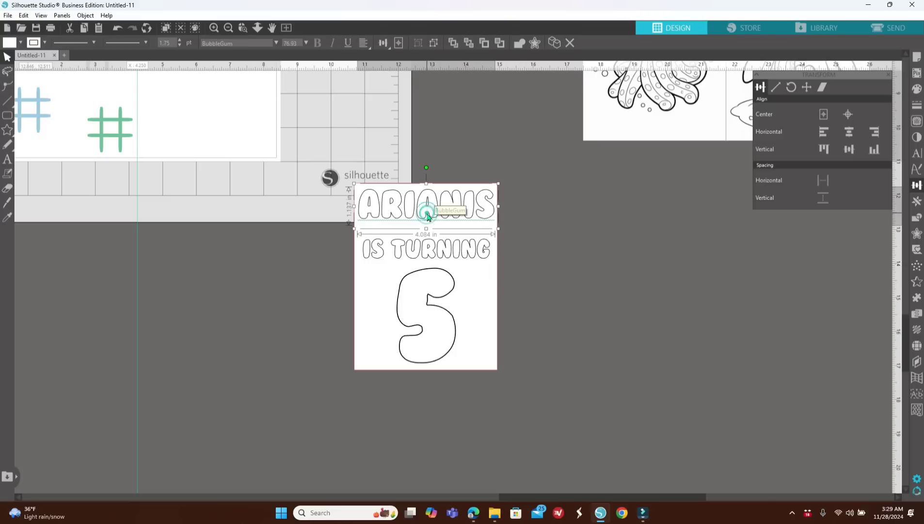
pyautogui.click(459, 405)
pyautogui.click(578, 354)
pyautogui.click(473, 253)
pyautogui.rightClick(528, 261)
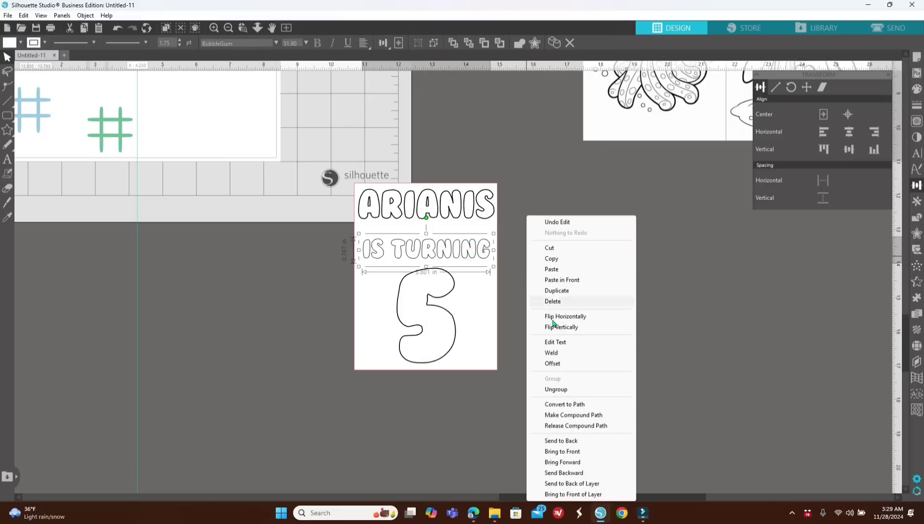
pyautogui.click(560, 403)
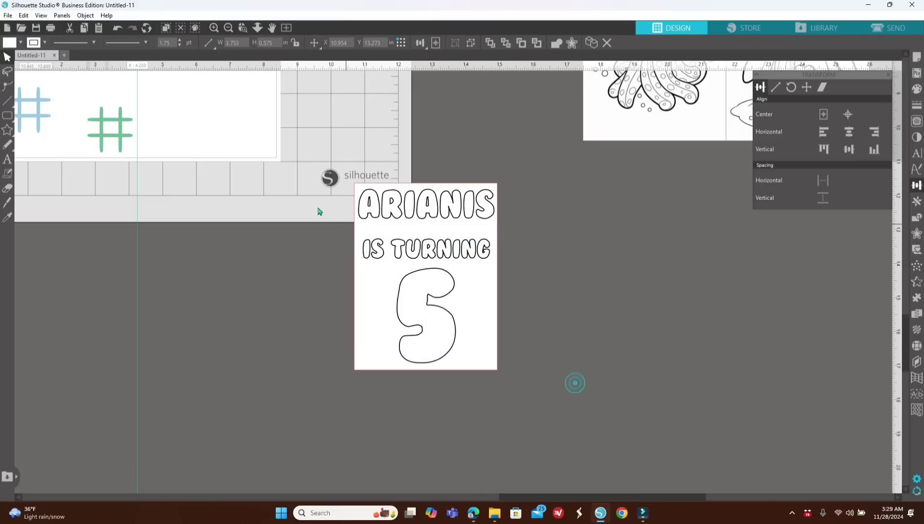
# Step: Group the birthday page's background, name, "IS TURNING" text and large 5
pyautogui.moveTo(352, 166); pyautogui.dragTo(514, 381)
pyautogui.rightClick(536, 353)
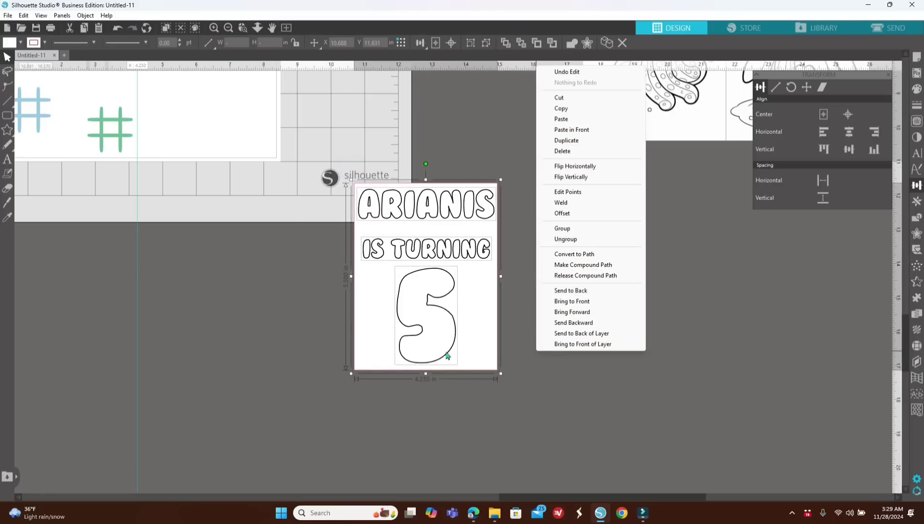
pyautogui.click(572, 229)
# Step: Align the regrouped birthday page to the bottom and right edges of the mat page
pyautogui.moveTo(203, 49)
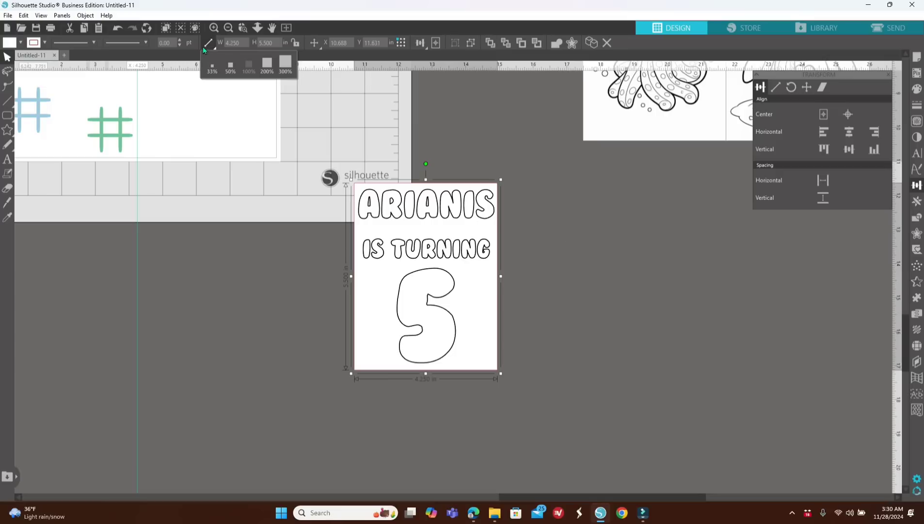
pyautogui.click(228, 29)
pyautogui.click(228, 28)
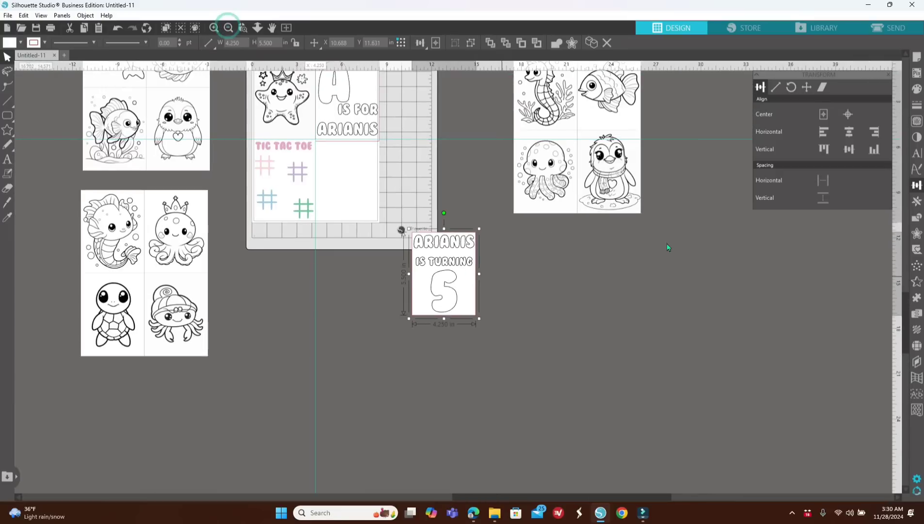
pyautogui.click(874, 149)
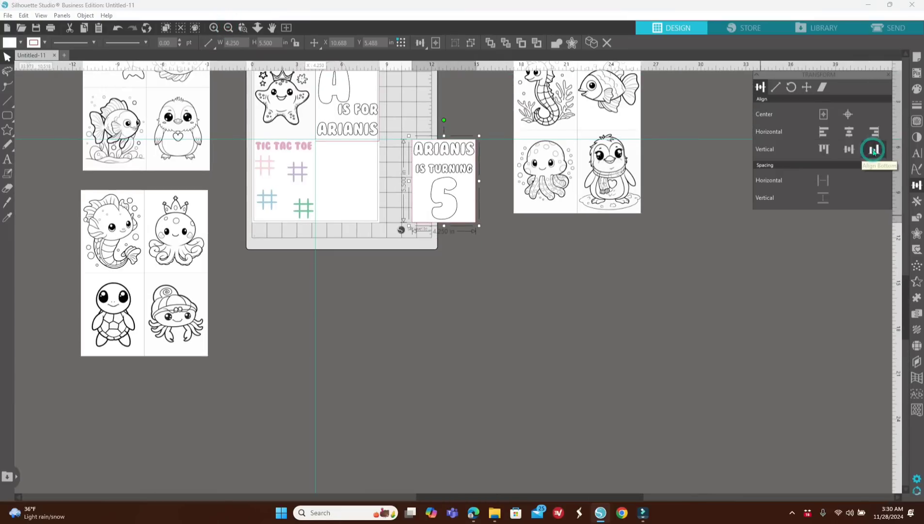
pyautogui.click(875, 131)
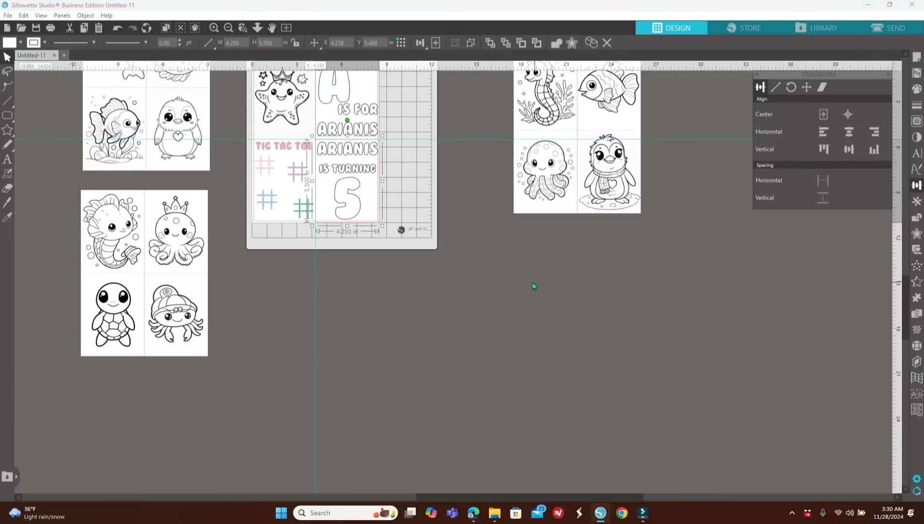
# Step: Move the letter A page off the mat page into the empty workspace and ungroup it
pyautogui.scroll(2, 532, 283)
pyautogui.scroll(1, 527, 286)
pyautogui.moveTo(340, 151); pyautogui.dragTo(445, 324)
pyautogui.rightClick(452, 345)
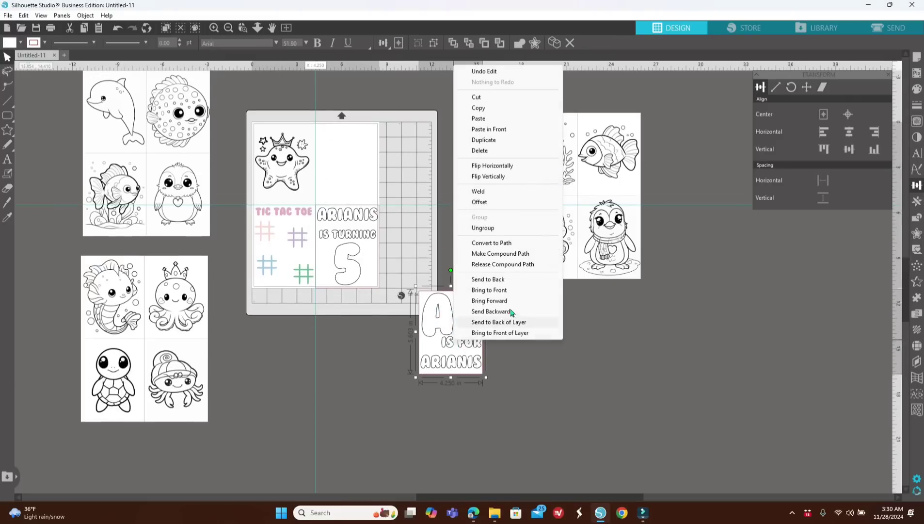
pyautogui.click(485, 228)
# Step: Convert the large letter A on the ungrouped page to a path
pyautogui.click(439, 329)
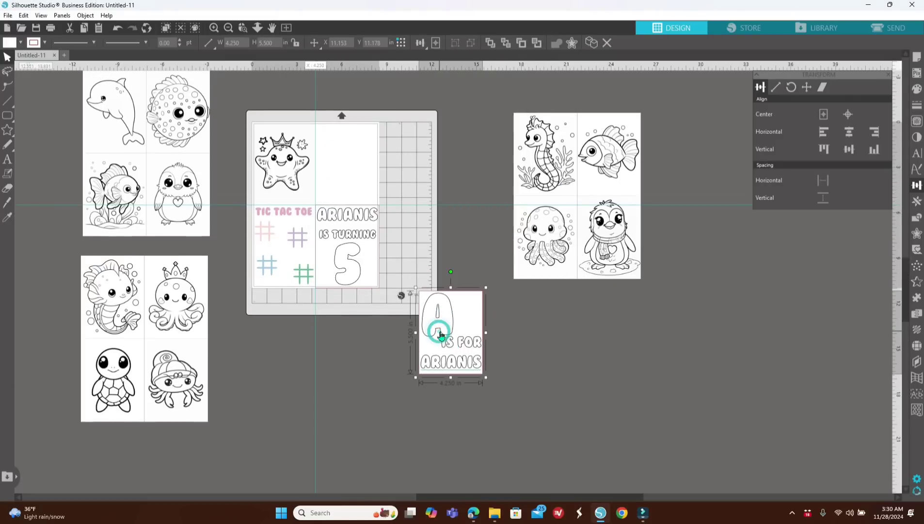
pyautogui.rightClick(441, 335)
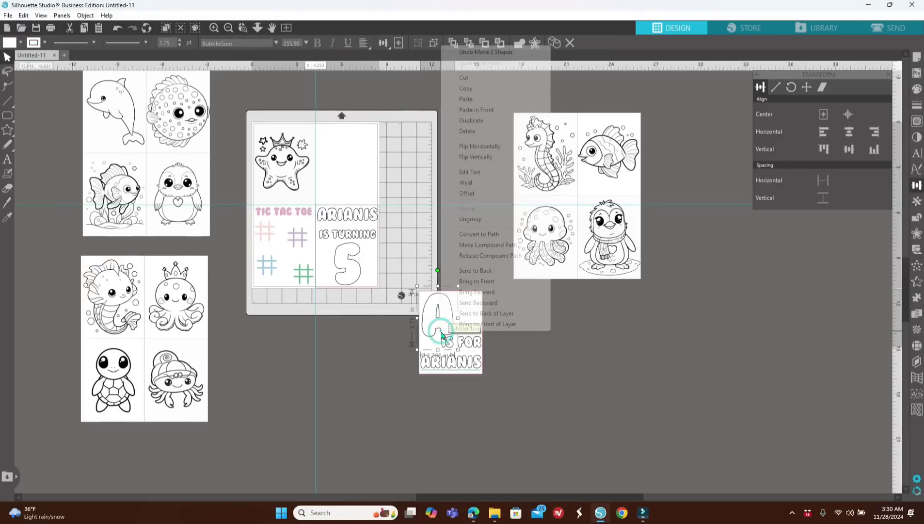
pyautogui.click(473, 235)
pyautogui.click(487, 372)
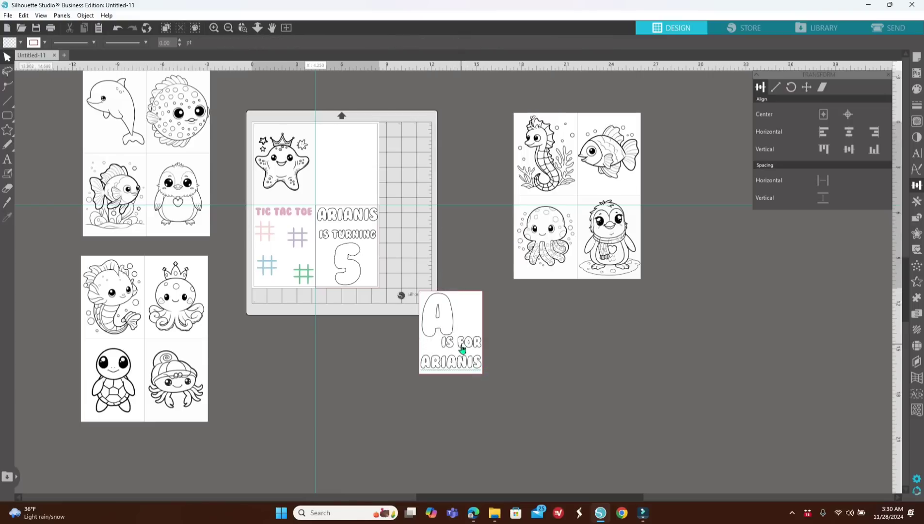
# Step: Convert the "IS FOR" text and the name on the letter A page to paths
pyautogui.click(462, 348)
pyautogui.rightClick(463, 346)
pyautogui.click(501, 249)
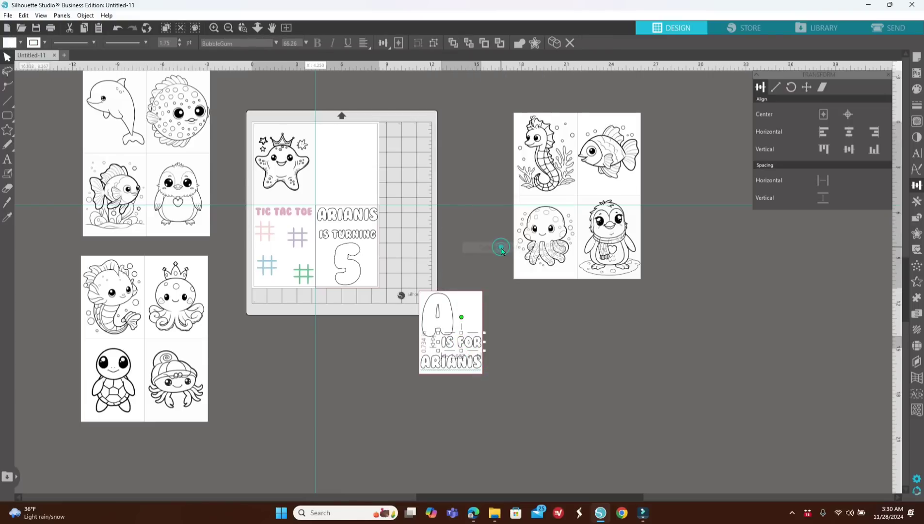
pyautogui.click(464, 370)
pyautogui.rightClick(465, 368)
pyautogui.click(502, 269)
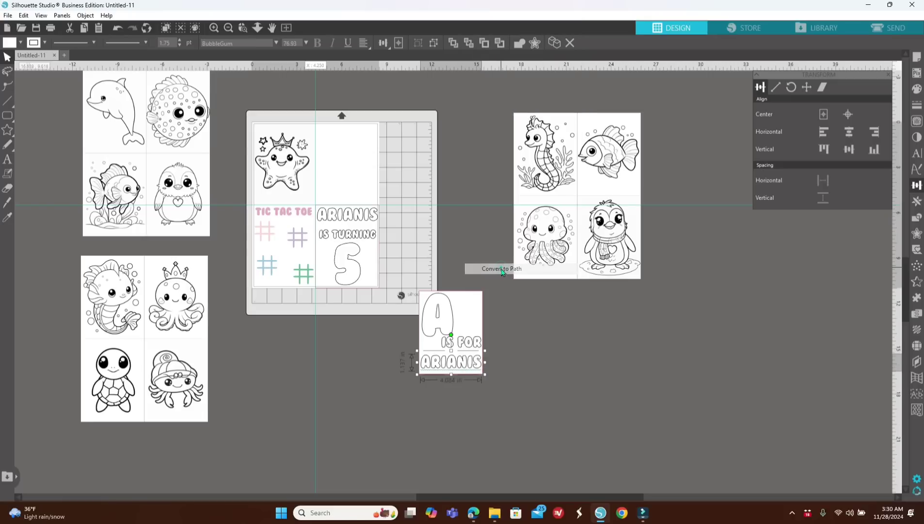
# Step: Group the letter A page's background, large A, "IS FOR" text and name
pyautogui.moveTo(421, 275); pyautogui.dragTo(495, 388)
pyautogui.rightClick(502, 384)
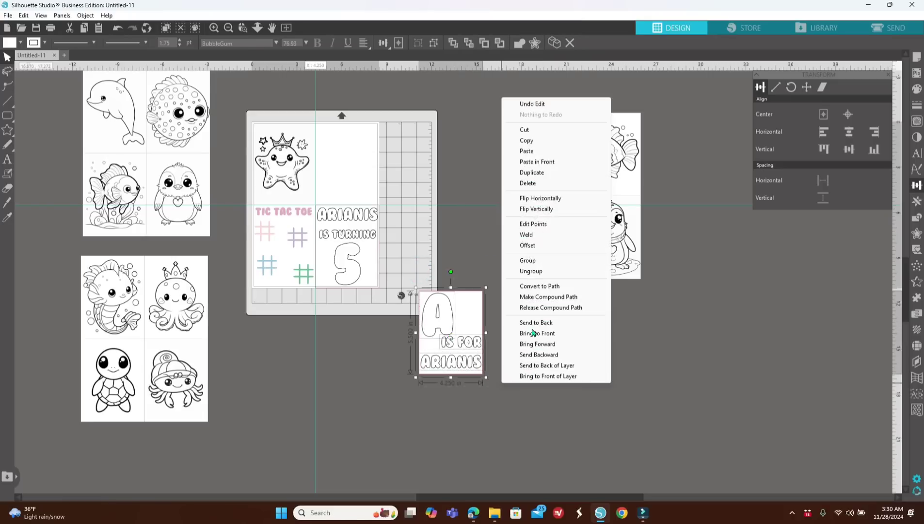
pyautogui.click(529, 260)
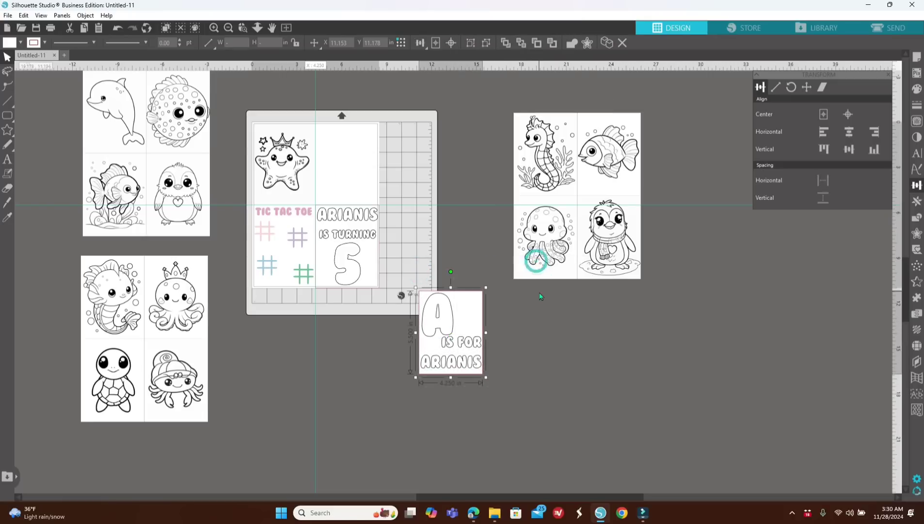
# Step: Align the regrouped letter A page to the right and top edges of the mat page
pyautogui.click(875, 134)
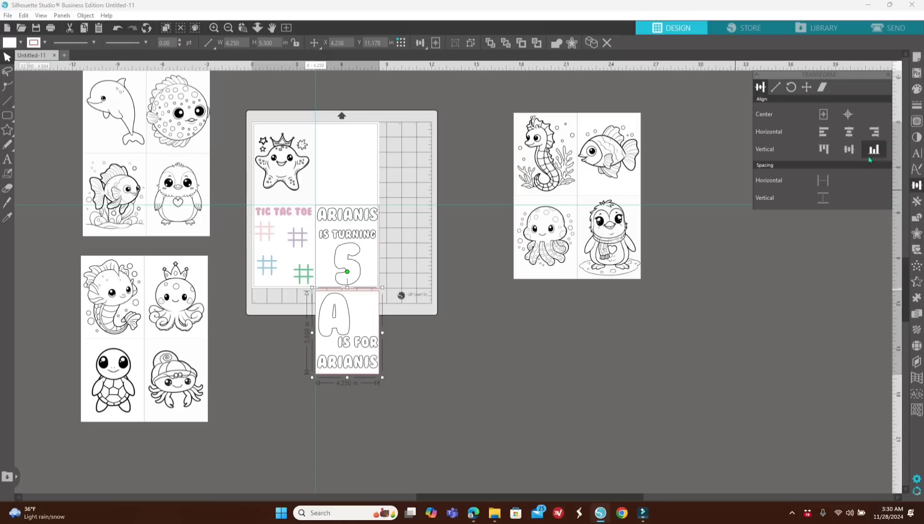
pyautogui.click(824, 149)
pyautogui.click(520, 336)
# Step: Group the four pages on the mat into one sheet and move it off the mat, below the seahorse sheet
pyautogui.moveTo(252, 114); pyautogui.dragTo(406, 308)
pyautogui.rightClick(405, 309)
pyautogui.click(439, 188)
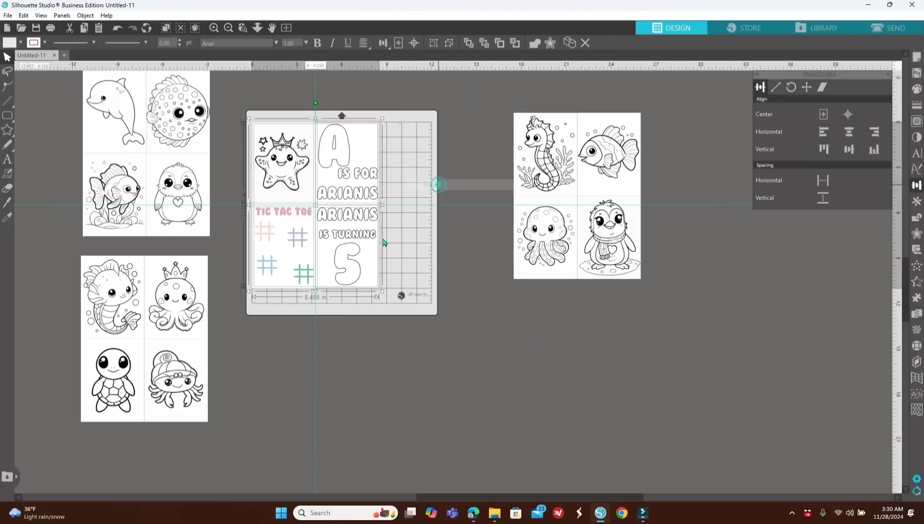
pyautogui.click(346, 230)
pyautogui.click(493, 386)
pyautogui.click(361, 245)
pyautogui.moveTo(320, 187); pyautogui.dragTo(565, 360)
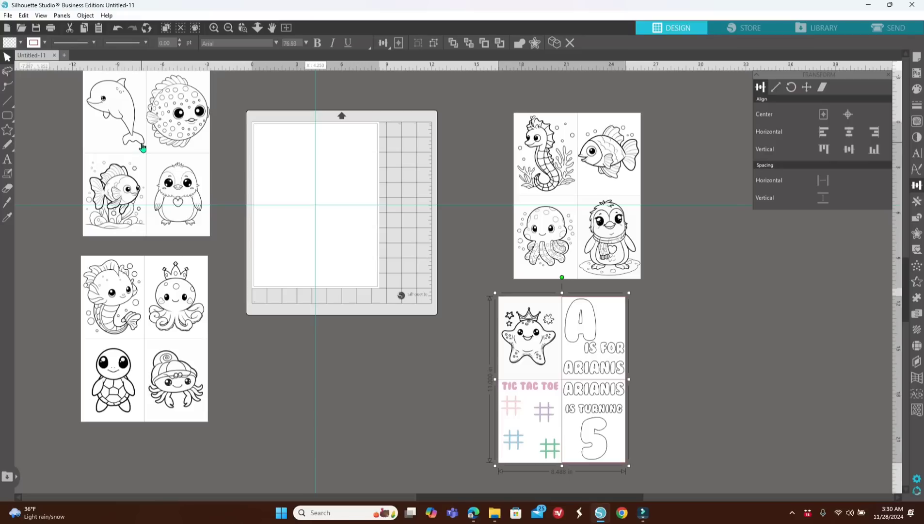
# Step: Shift the turtle sheet away from the mat, and center the dolphin sheet on the mat page before moving it back off
pyautogui.moveTo(174, 351); pyautogui.dragTo(281, 331)
pyautogui.moveTo(237, 284); pyautogui.dragTo(137, 354)
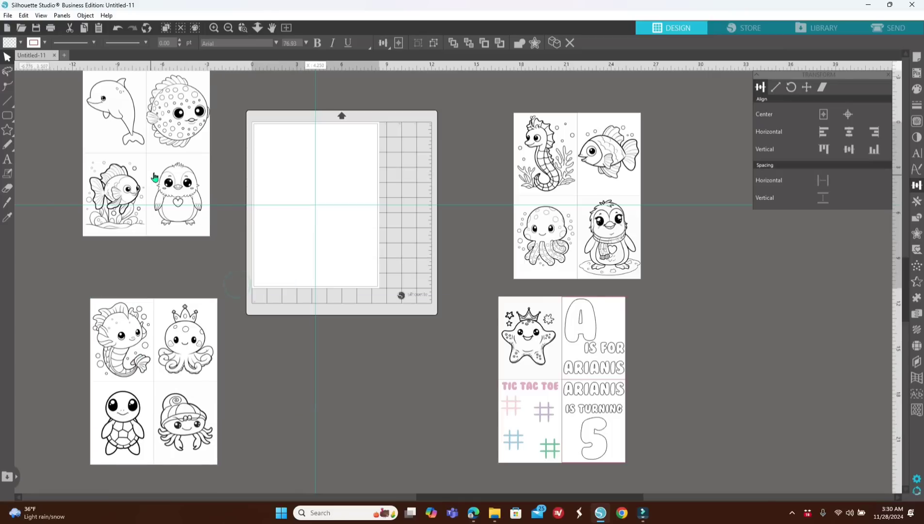
pyautogui.click(154, 173)
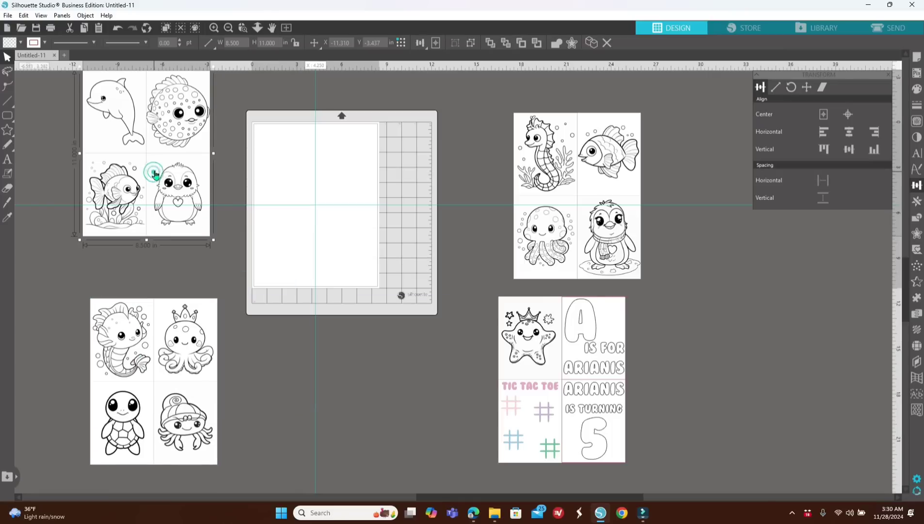
pyautogui.click(848, 114)
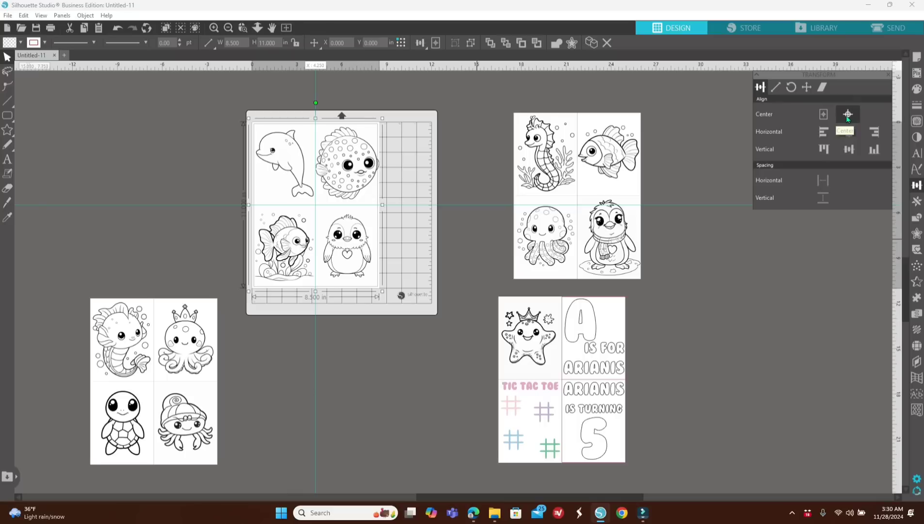
pyautogui.moveTo(361, 181); pyautogui.dragTo(134, 164)
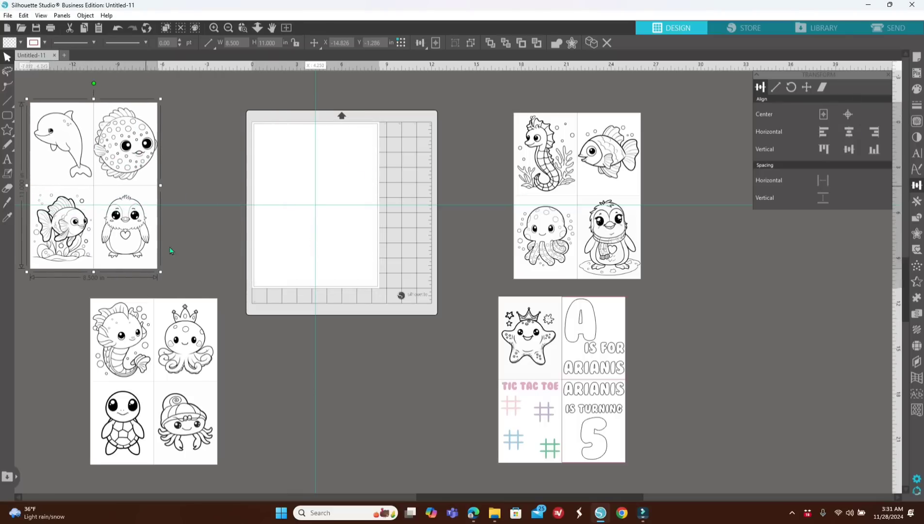
# Step: Center the turtle and crab sheet on the mat page, and return it to the workspace beside the mat
pyautogui.click(179, 380)
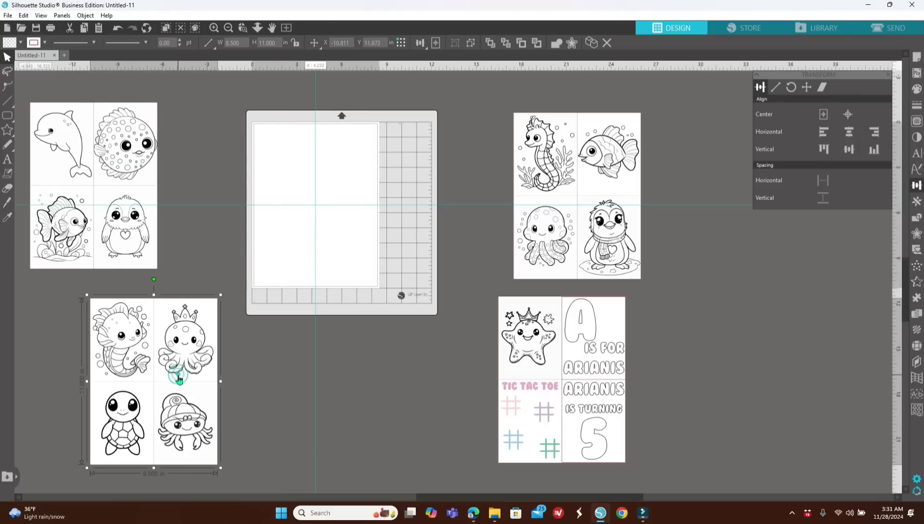
pyautogui.click(848, 113)
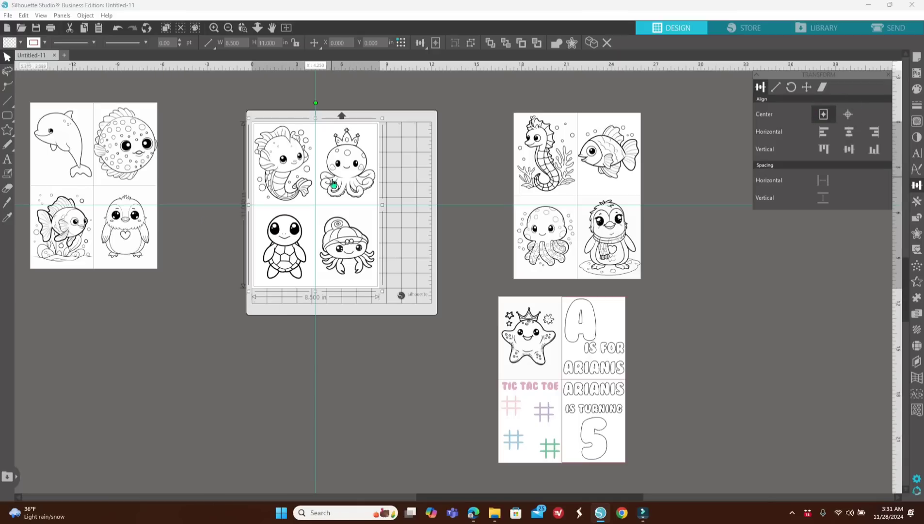
pyautogui.hotkey('ctrl', 'z')
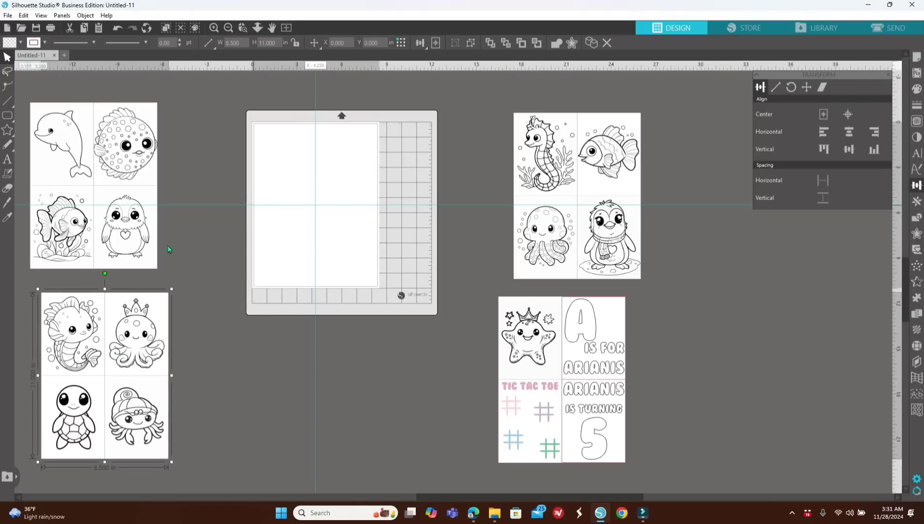
# Step: Center the seahorse and penguin sheet on the mat page, and return it to the workspace beside the mat
pyautogui.click(556, 168)
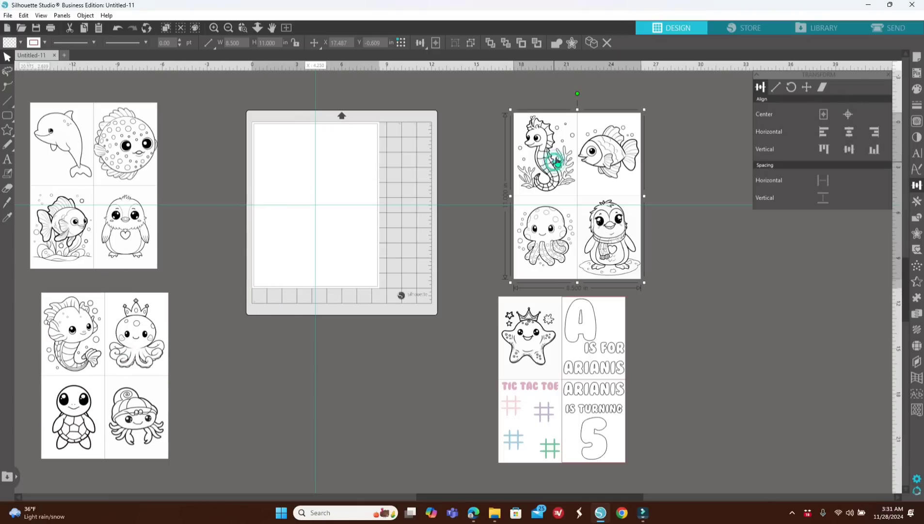
pyautogui.click(848, 114)
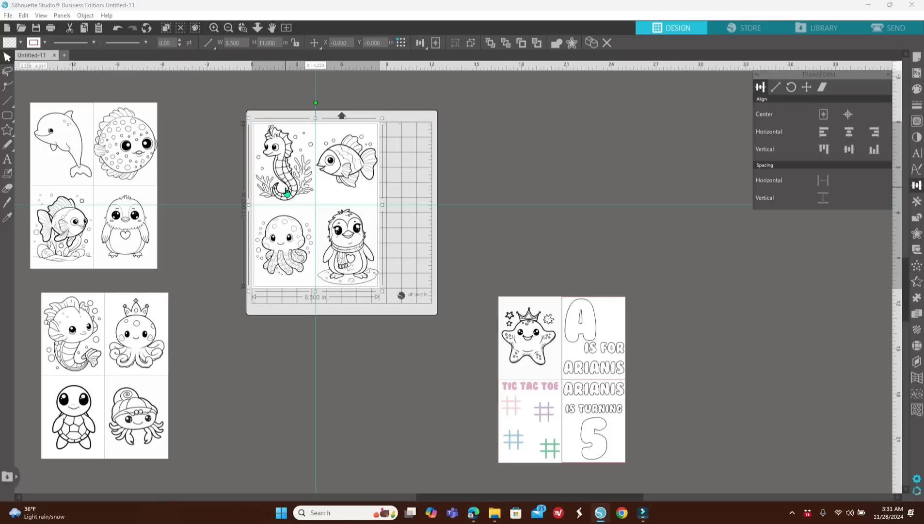
pyautogui.hotkey('ctrl', 'z')
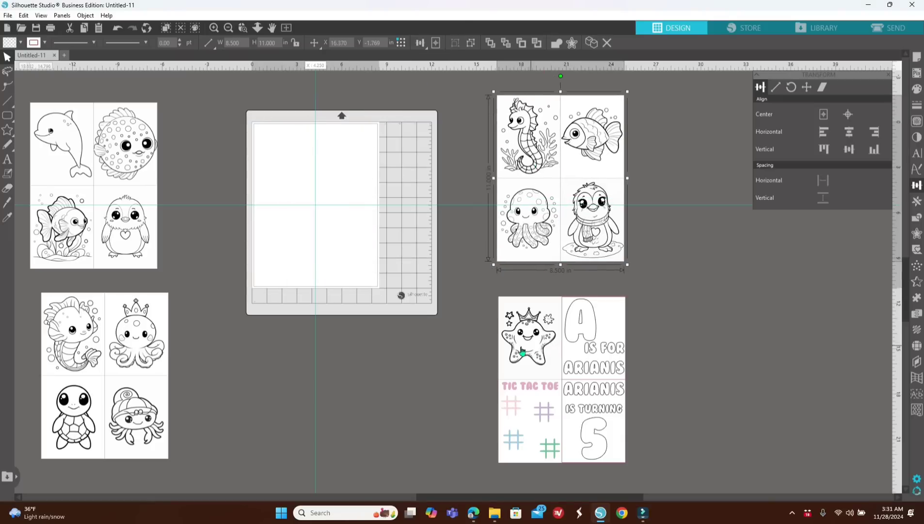
# Step: Gather all four coloring sheets on the left side of the mat, clearing the workspace on its right
pyautogui.moveTo(101, 164); pyautogui.dragTo(140, 169)
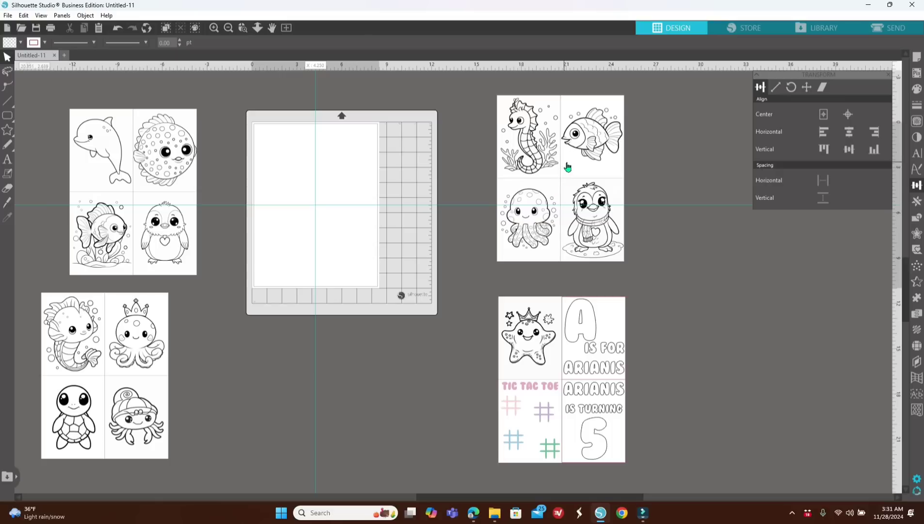
pyautogui.moveTo(593, 164); pyautogui.dragTo(32, 171)
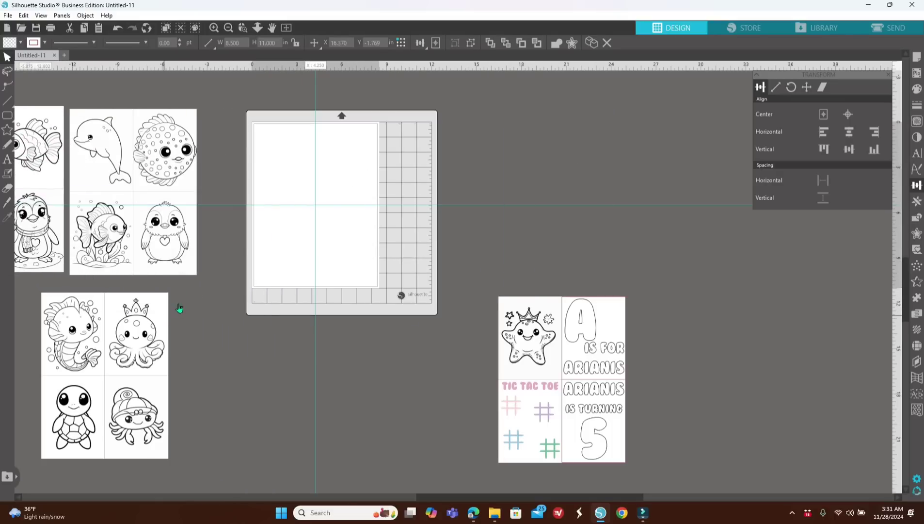
pyautogui.moveTo(156, 324); pyautogui.dragTo(90, 306)
pyautogui.moveTo(556, 347); pyautogui.dragTo(130, 322)
pyautogui.moveTo(71, 324); pyautogui.dragTo(29, 328)
pyautogui.moveTo(160, 328); pyautogui.dragTo(111, 330)
pyautogui.click(263, 366)
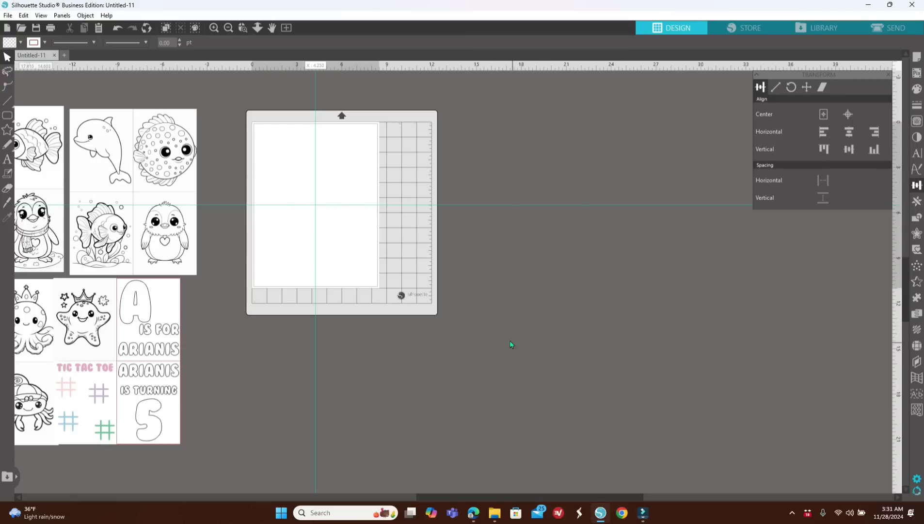
# Step: Switch to File Explorer, open the Cover folder inside Interior, and shift its window to uncover the design workspace
pyautogui.click(494, 516)
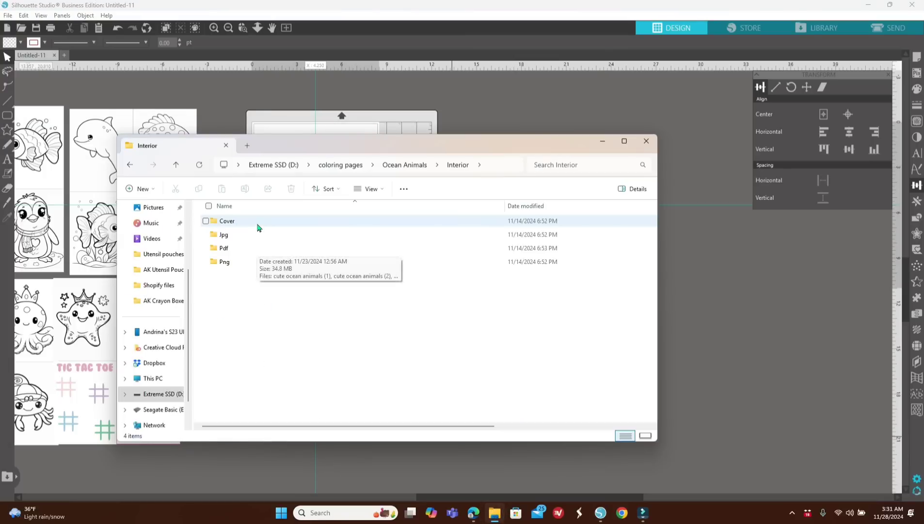
pyautogui.doubleClick(256, 224)
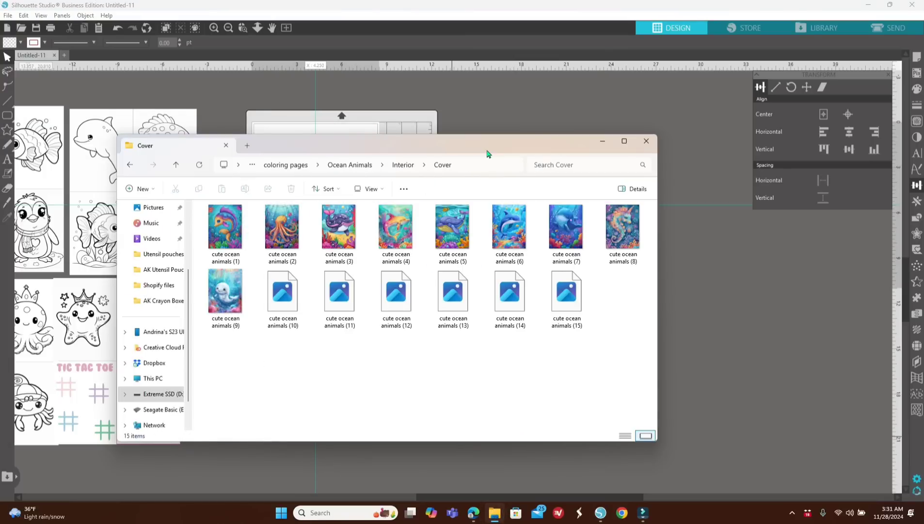
pyautogui.moveTo(490, 149); pyautogui.dragTo(382, 138)
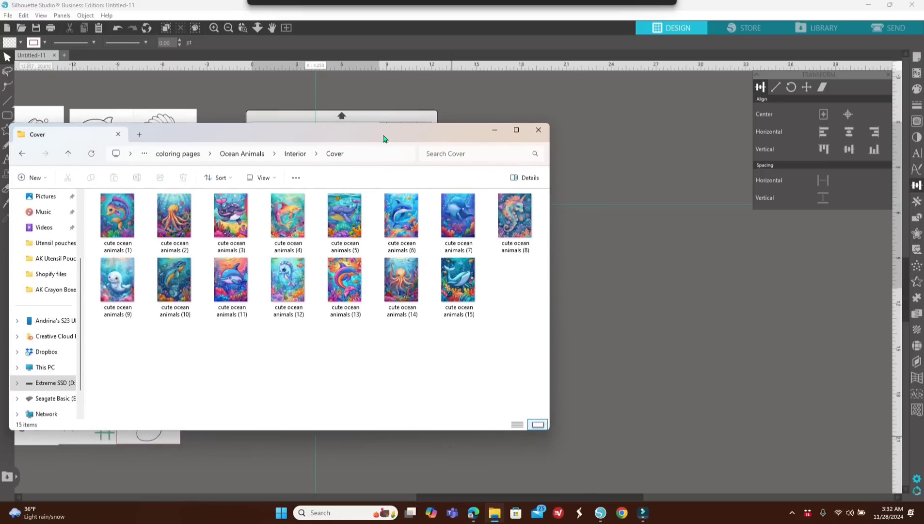
# Step: Add the cover images "cute ocean animals (12)" and "cute ocean animals (9)" to the empty design workspace, and put the file window away
pyautogui.moveTo(286, 287); pyautogui.dragTo(570, 316)
pyautogui.moveTo(119, 284); pyautogui.dragTo(712, 363)
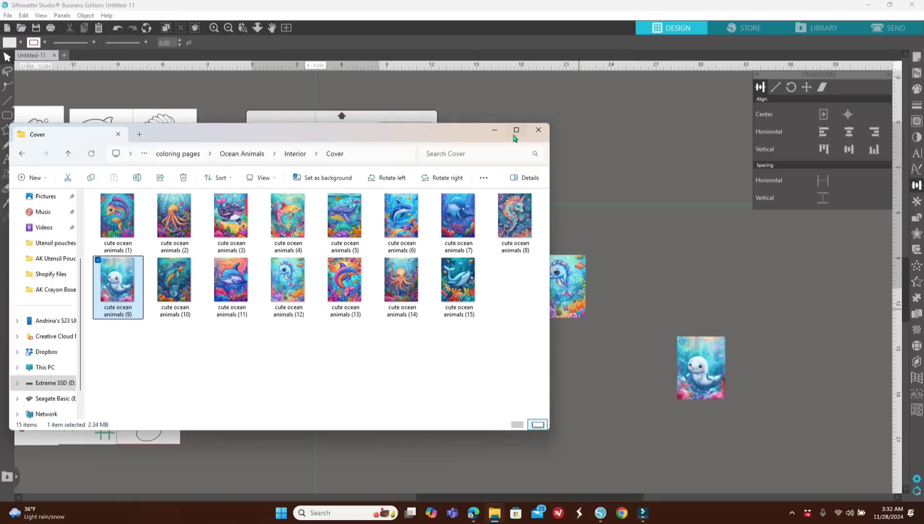
pyautogui.click(495, 131)
# Step: Move the blue sea creature cover image near the mat, duplicate it, and place the copy below the original
pyautogui.moveTo(564, 282); pyautogui.dragTo(510, 284)
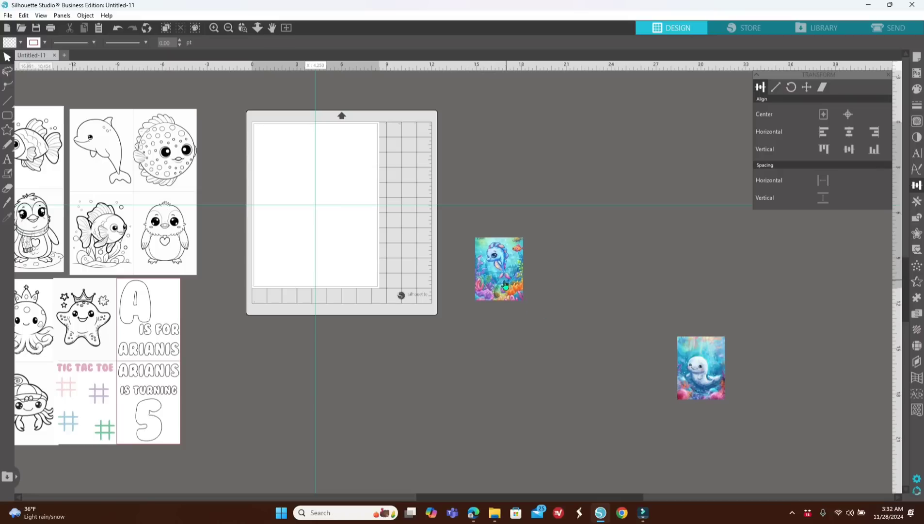
pyautogui.rightClick(502, 289)
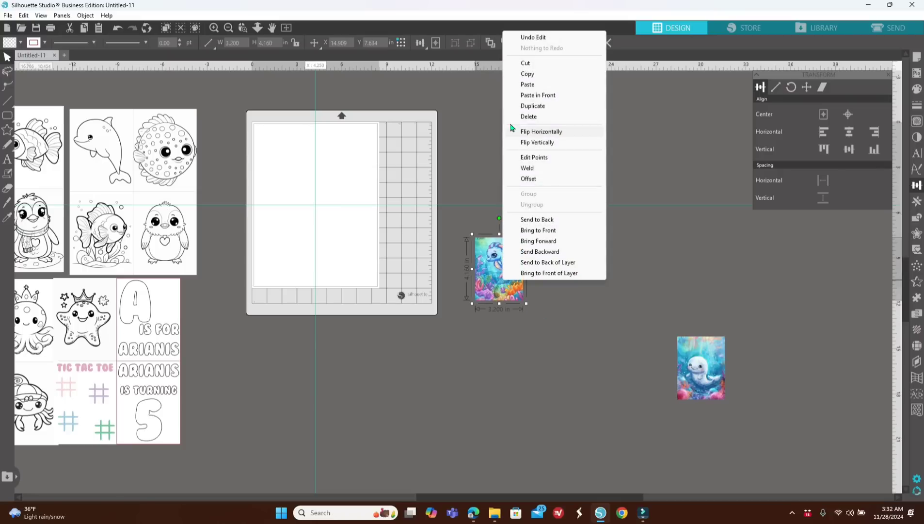
pyautogui.click(524, 105)
pyautogui.moveTo(513, 276); pyautogui.dragTo(535, 368)
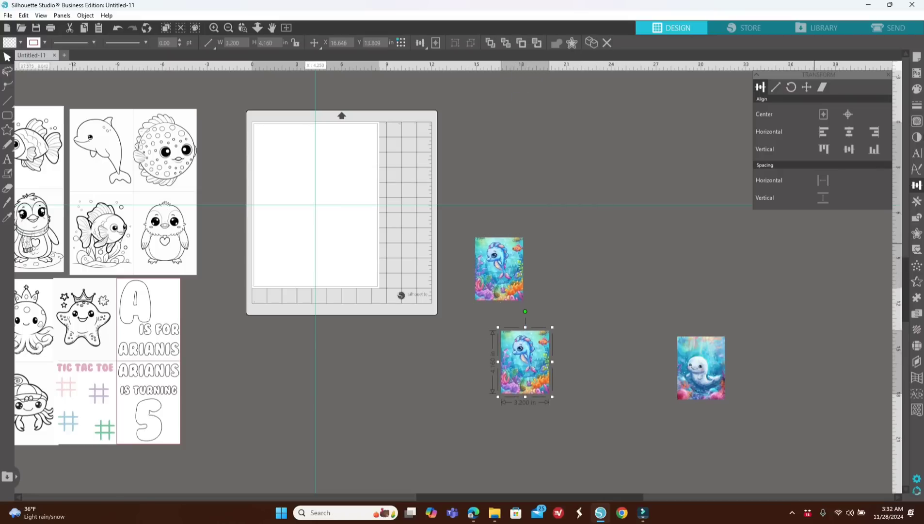
# Step: Fill the duplicated cover image with solid white to make a blank panel of the same size
pyautogui.click(916, 89)
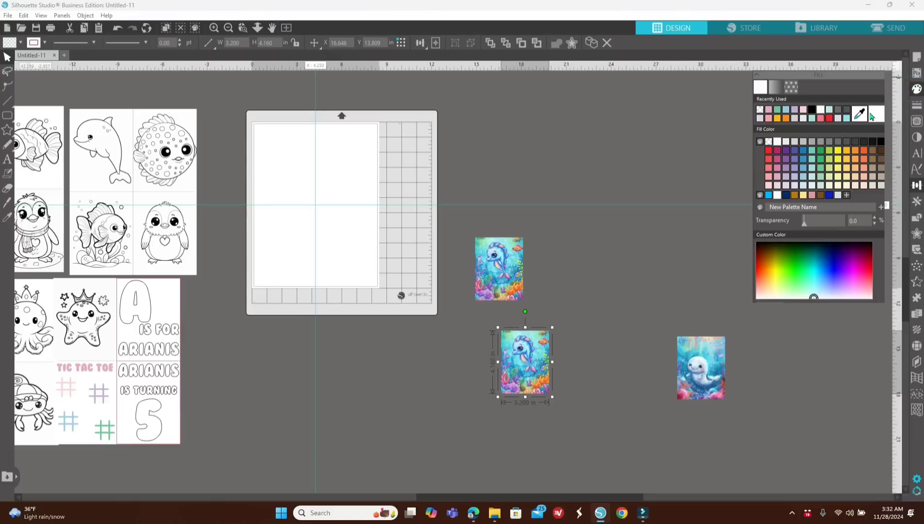
pyautogui.click(873, 115)
pyautogui.click(607, 278)
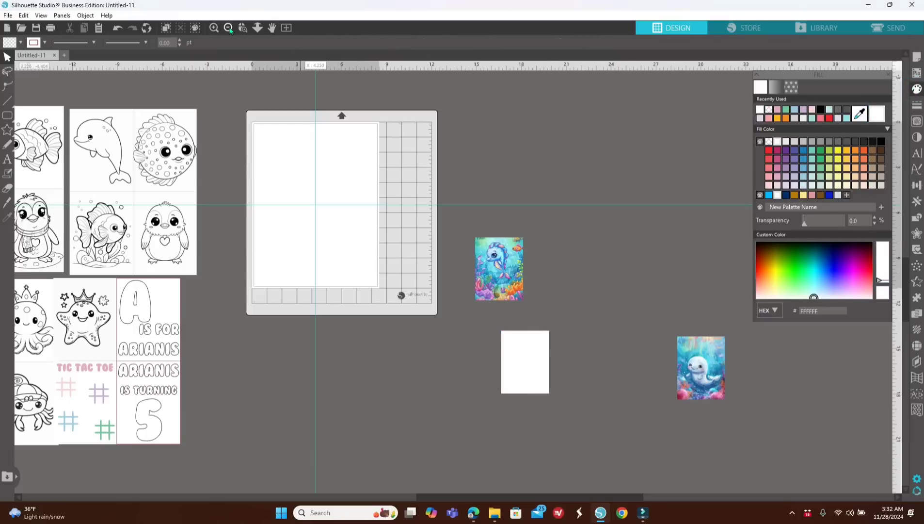
pyautogui.click(244, 29)
pyautogui.click(538, 336)
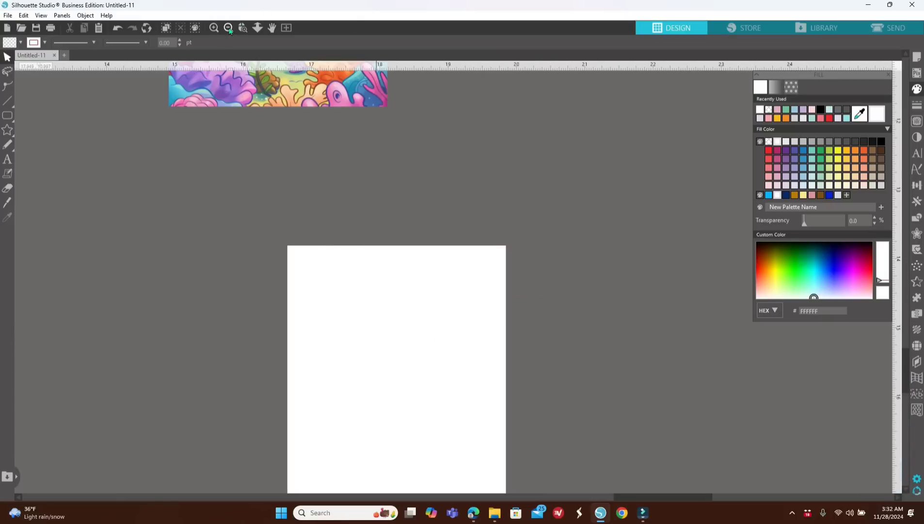
pyautogui.click(229, 30)
pyautogui.click(229, 30)
pyautogui.click(230, 31)
pyautogui.click(381, 110)
pyautogui.click(505, 181)
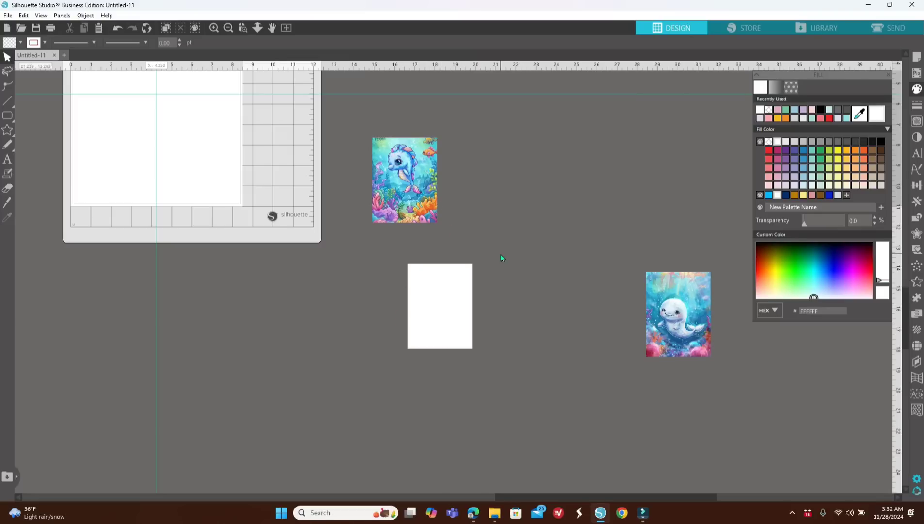
# Step: Delete the blank white panel below the blue sea creature image
pyautogui.click(440, 296)
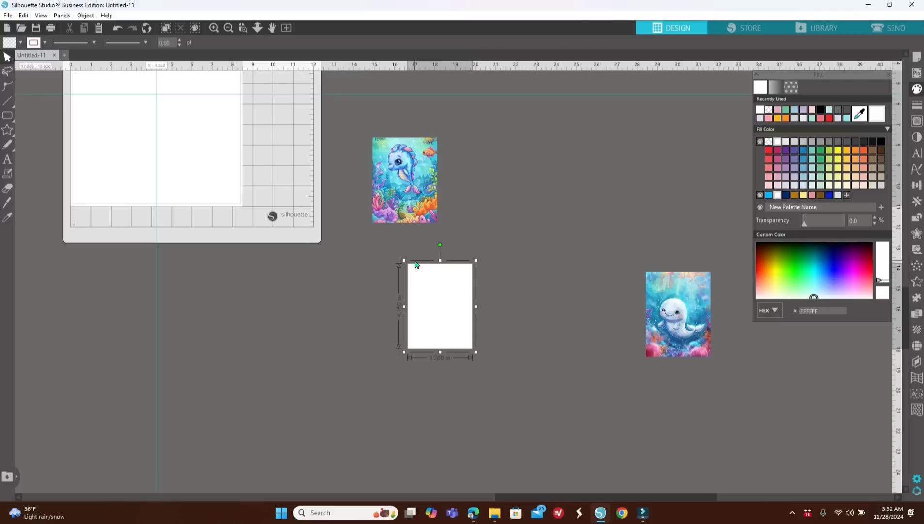
pyautogui.press('Delete')
# Step: Resize both cover images to 4.25 in wide by 5.5 in high, and view their pattern fill options
pyautogui.click(367, 158)
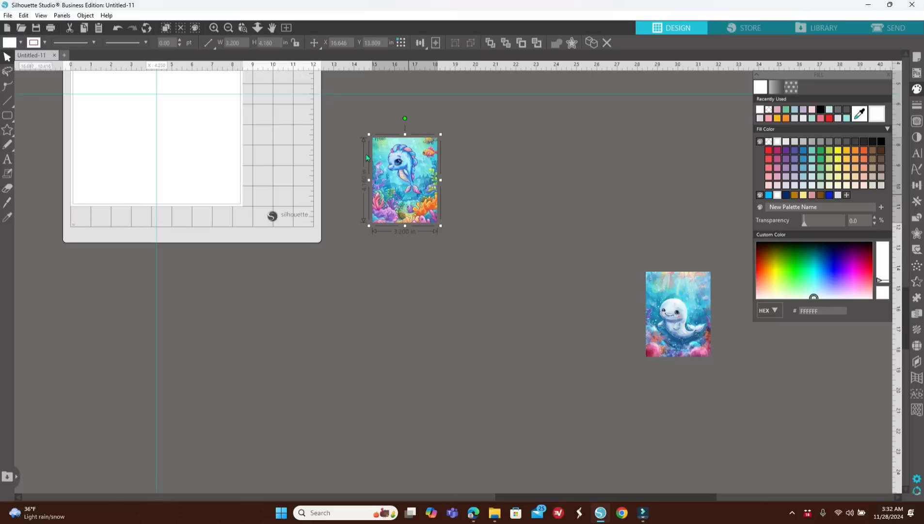
pyautogui.click(234, 43)
pyautogui.press('Tab')
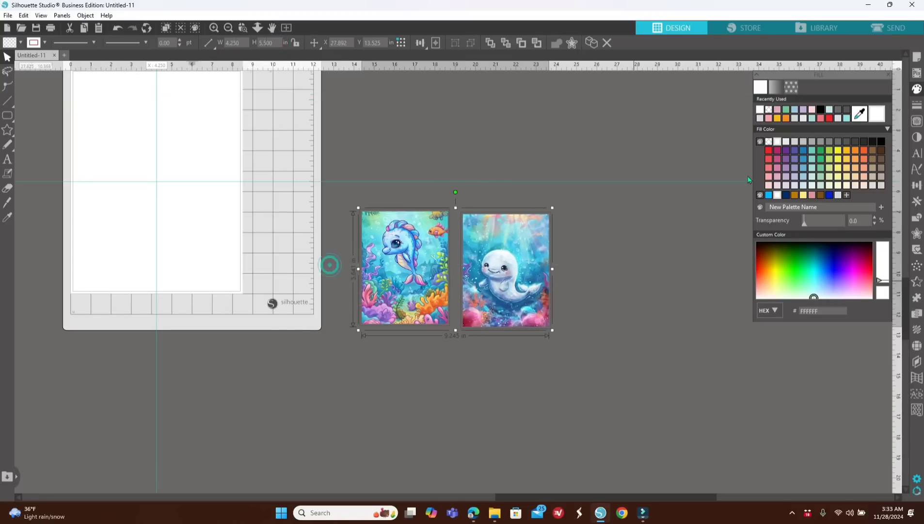
pyautogui.click(790, 88)
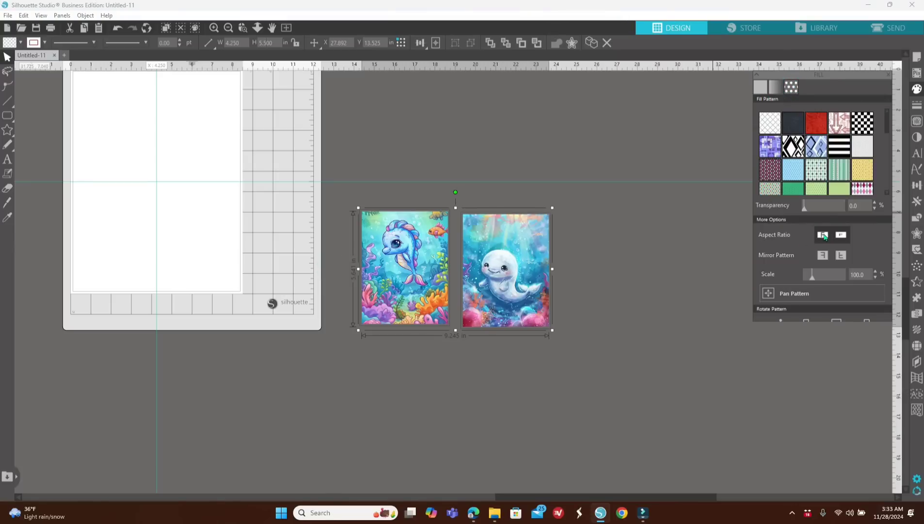
pyautogui.click(664, 273)
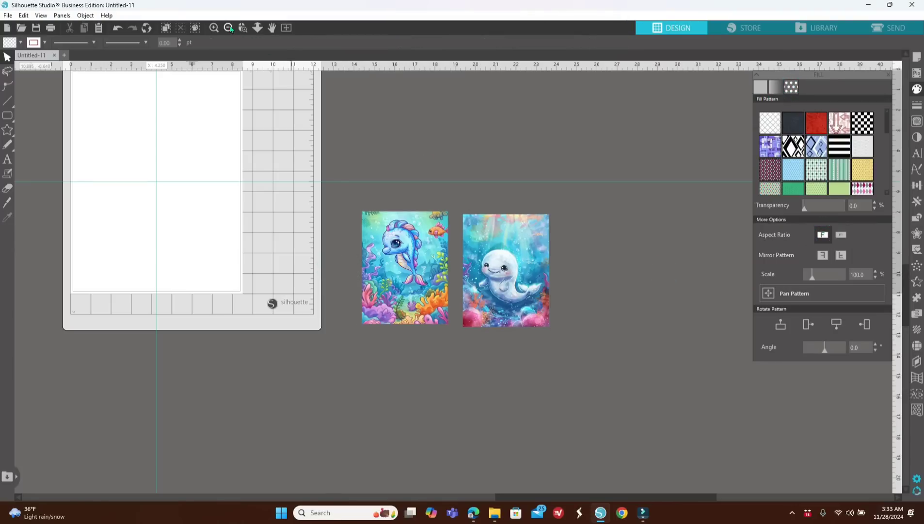
# Step: Place the two cover images side by side on the page's upper half, white whale on the left and blue sea creature on the right
pyautogui.click(229, 27)
pyautogui.click(350, 392)
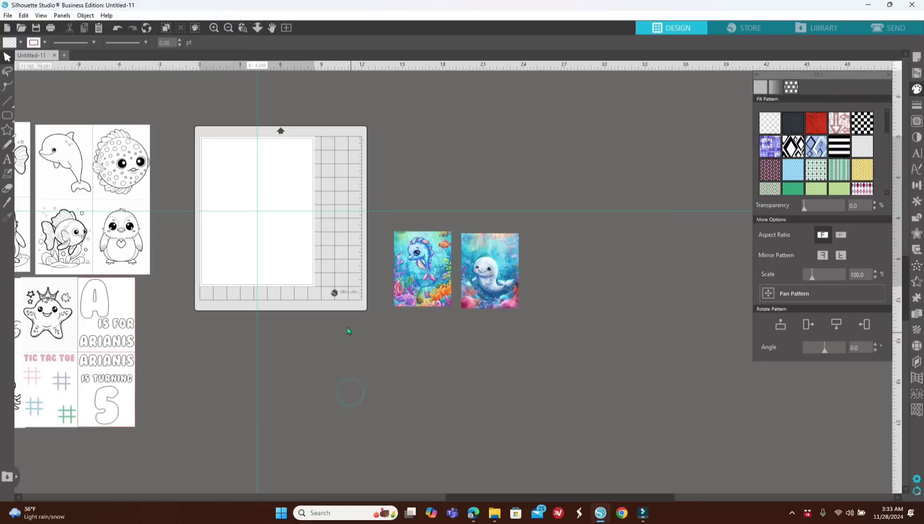
pyautogui.moveTo(417, 287); pyautogui.dragTo(280, 192)
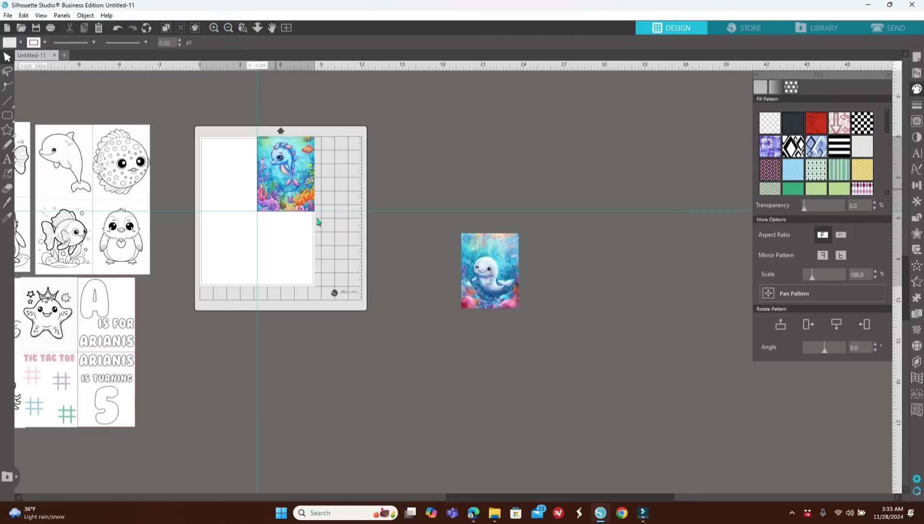
pyautogui.moveTo(487, 286); pyautogui.dragTo(225, 190)
pyautogui.click(495, 348)
# Step: Draw a circle about 1.7 in wide in the empty area beside the mat and fill it with solid white
pyautogui.moveTo(489, 495); pyautogui.dragTo(450, 495)
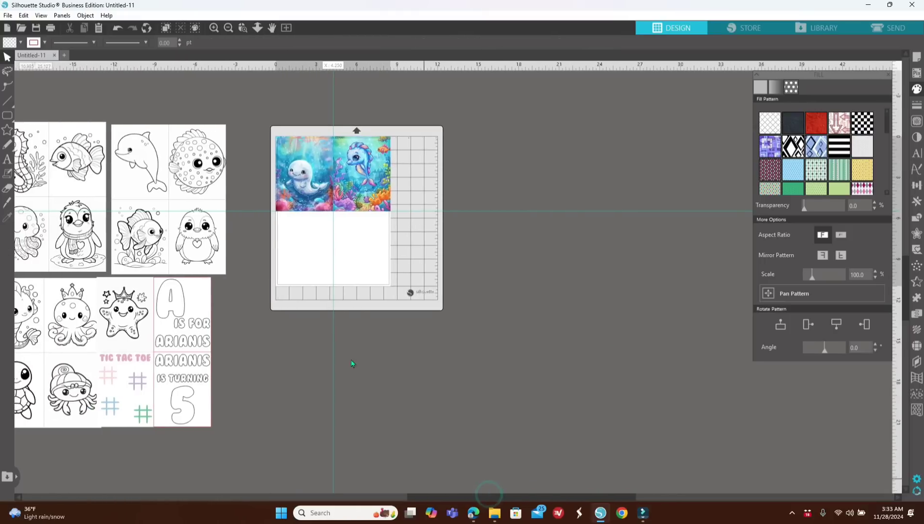
pyautogui.click(213, 28)
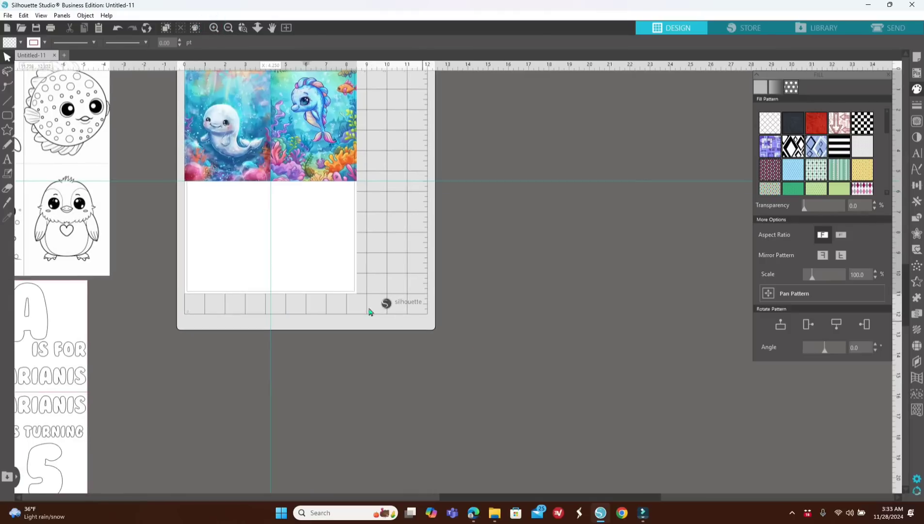
pyautogui.scroll(3, 398, 316)
pyautogui.click(449, 494)
pyautogui.moveTo(457, 496); pyautogui.dragTo(433, 496)
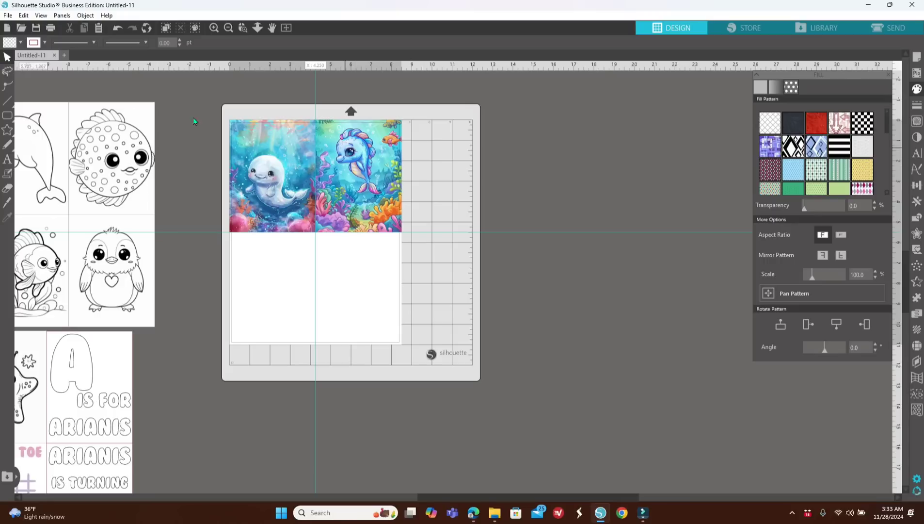
pyautogui.moveTo(4, 119)
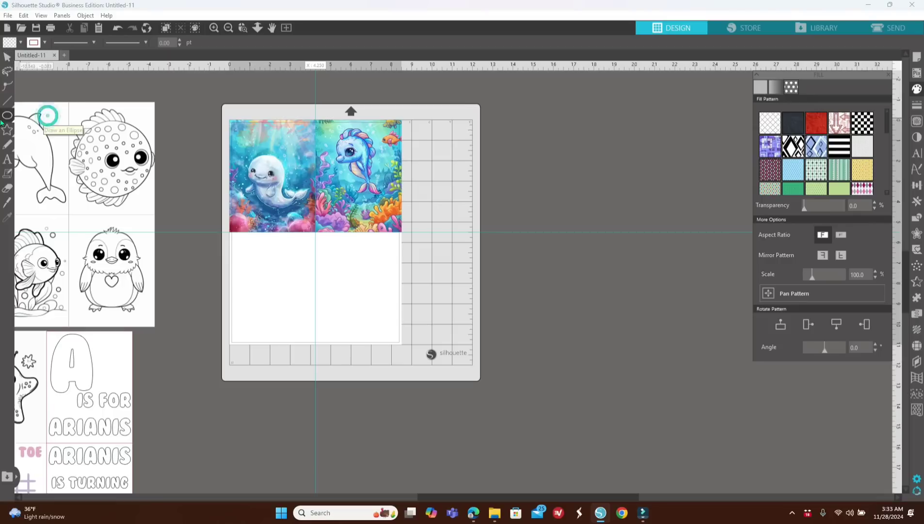
pyautogui.click(50, 115)
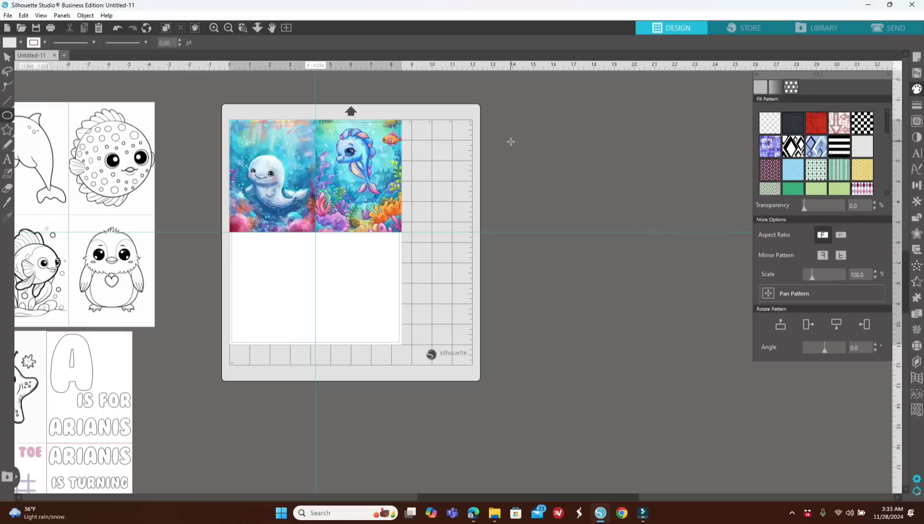
pyautogui.moveTo(535, 141); pyautogui.dragTo(566, 170)
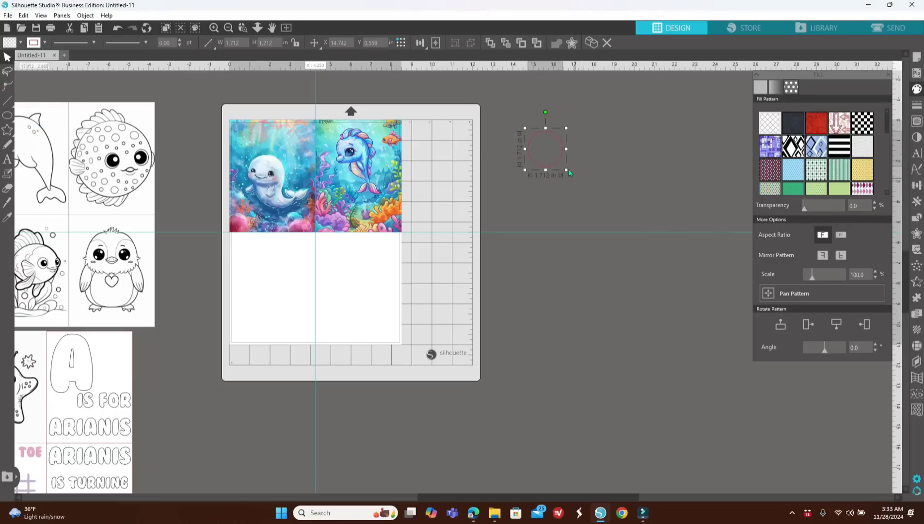
pyautogui.click(760, 88)
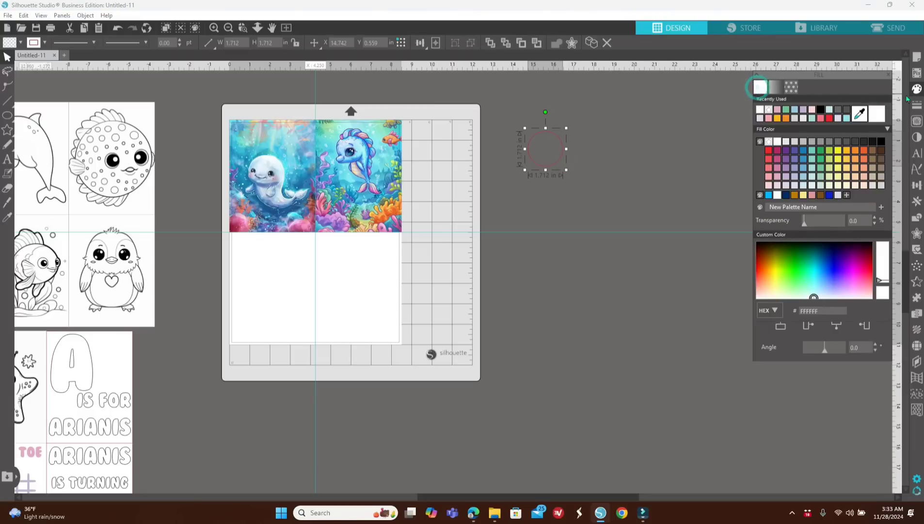
pyautogui.click(760, 112)
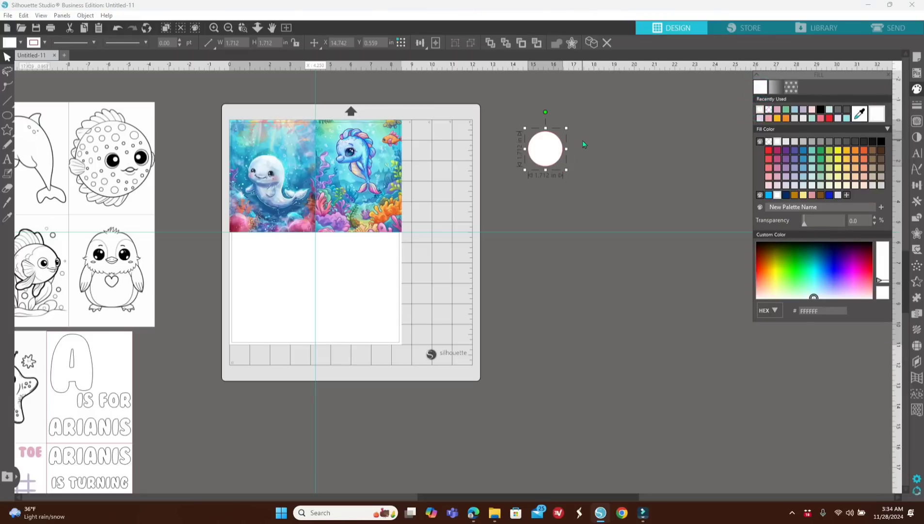
# Step: Duplicate the white circle twice to form a horizontal row of three circles
pyautogui.rightClick(583, 140)
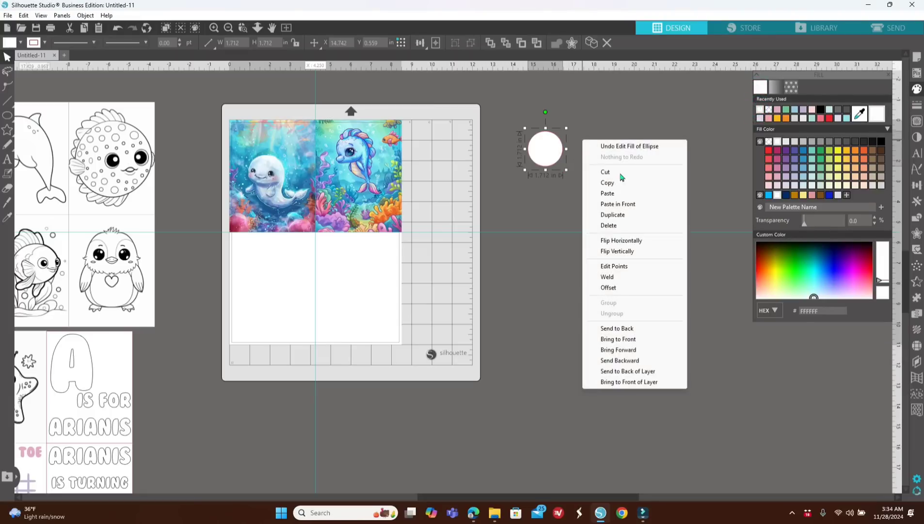
pyautogui.click(628, 212)
pyautogui.moveTo(545, 165); pyautogui.dragTo(628, 146)
pyautogui.rightClick(582, 152)
pyautogui.click(631, 226)
# Step: Duplicate the row of circles twice and place the copies below it to form a three-by-three grid
pyautogui.moveTo(519, 129); pyautogui.dragTo(655, 179)
pyautogui.rightClick(604, 186)
pyautogui.click(635, 261)
pyautogui.moveTo(628, 148); pyautogui.dragTo(622, 190)
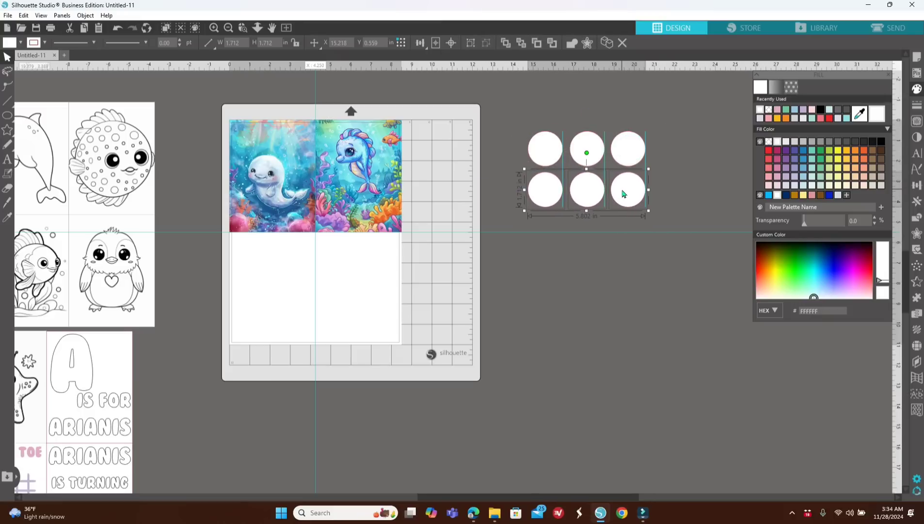
pyautogui.rightClick(623, 190)
pyautogui.click(651, 263)
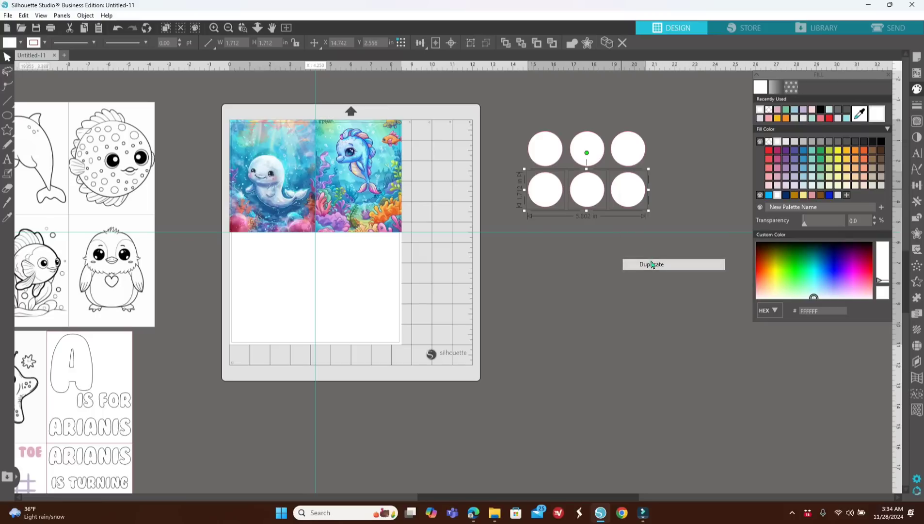
pyautogui.moveTo(640, 195); pyautogui.dragTo(633, 240)
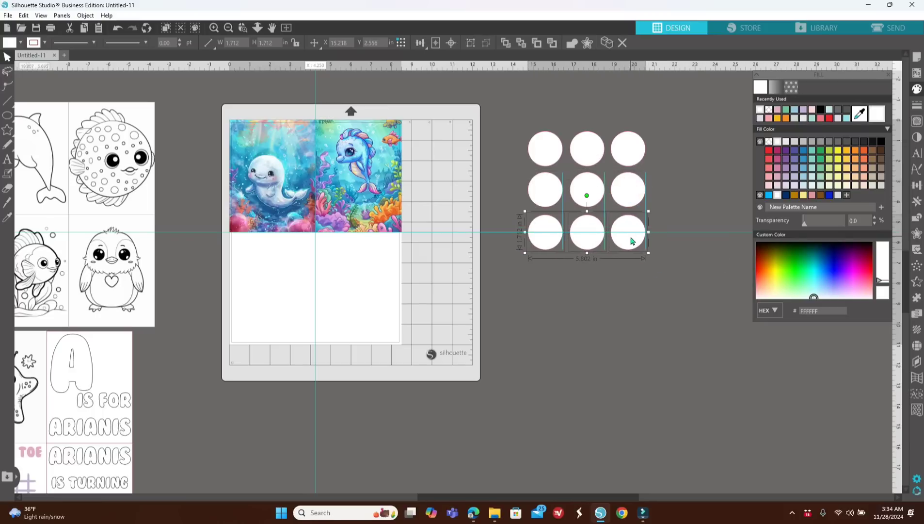
pyautogui.click(672, 297)
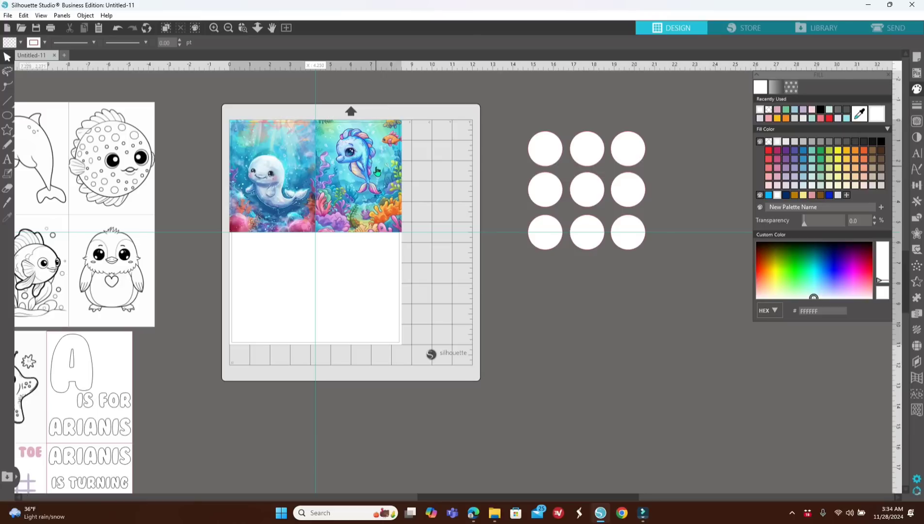
# Step: Fill the top row of circles with light aqua, orange and pink sampled from the blue sea creature artwork
pyautogui.click(551, 151)
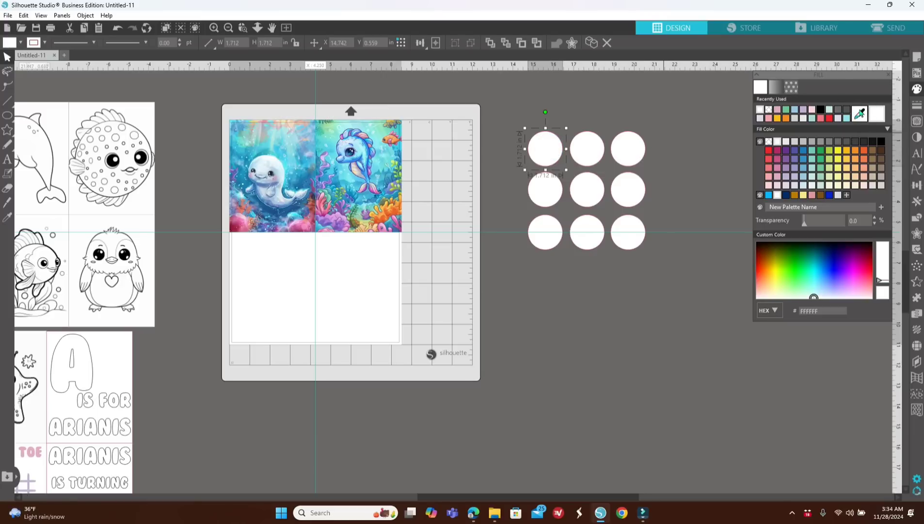
pyautogui.click(860, 115)
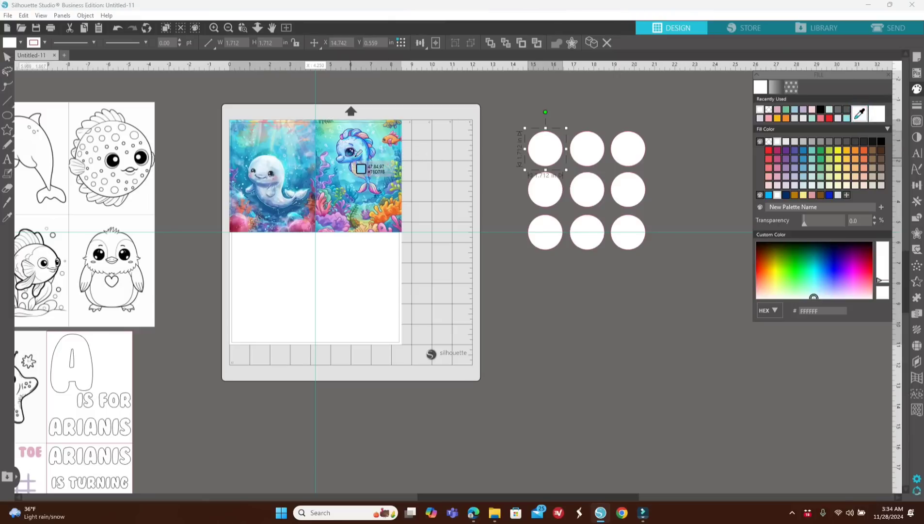
pyautogui.click(364, 149)
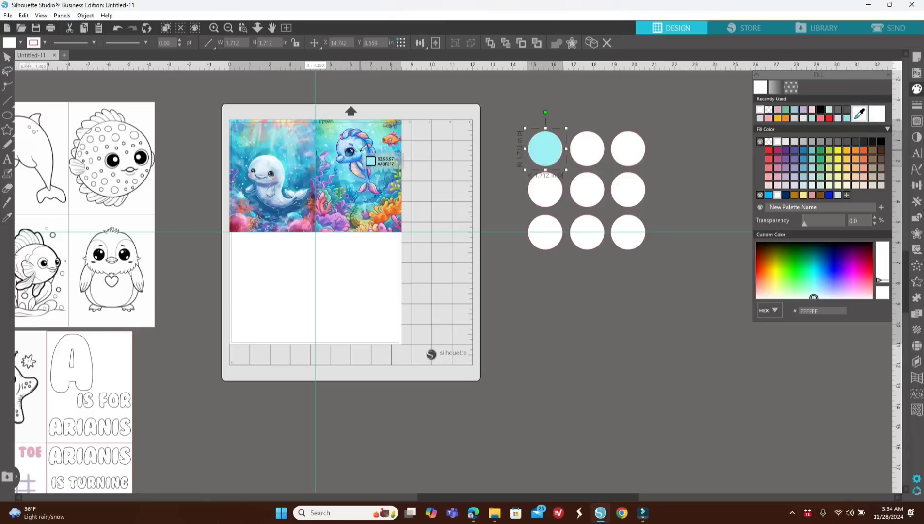
pyautogui.click(589, 151)
pyautogui.click(860, 114)
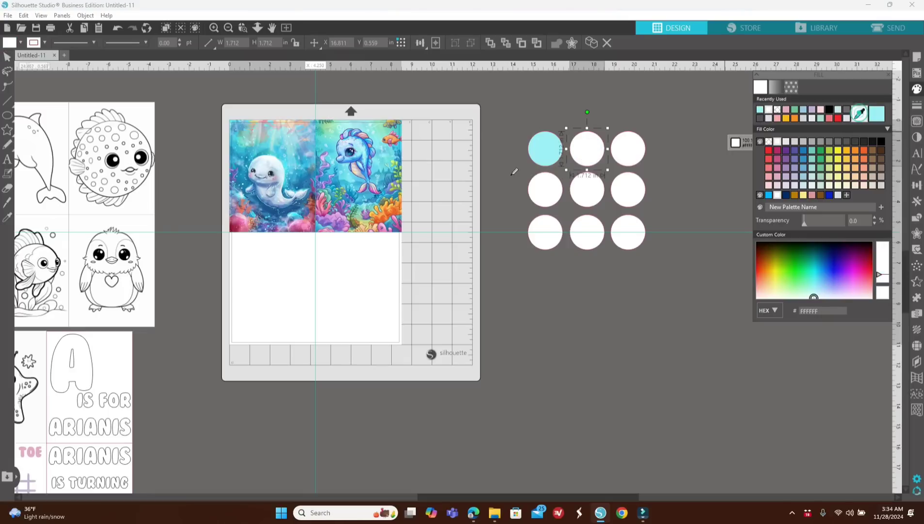
pyautogui.click(394, 142)
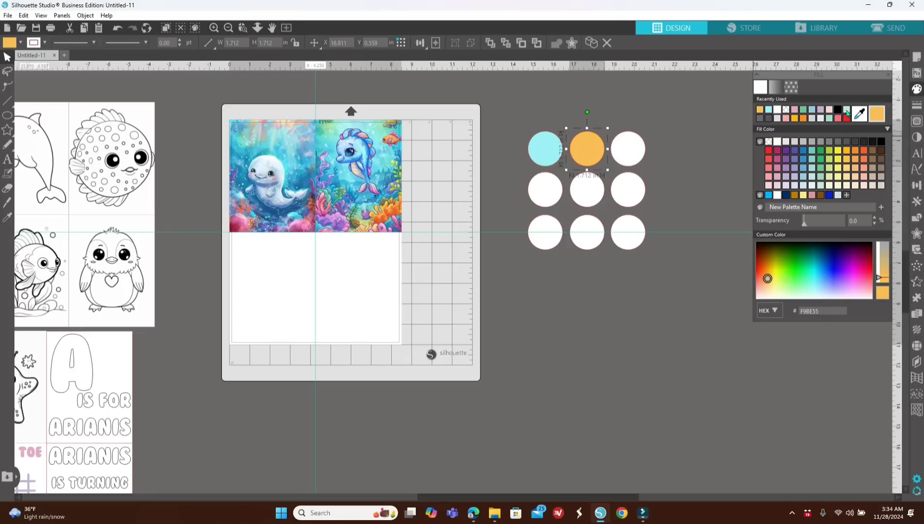
pyautogui.click(633, 151)
pyautogui.click(861, 113)
pyautogui.click(400, 202)
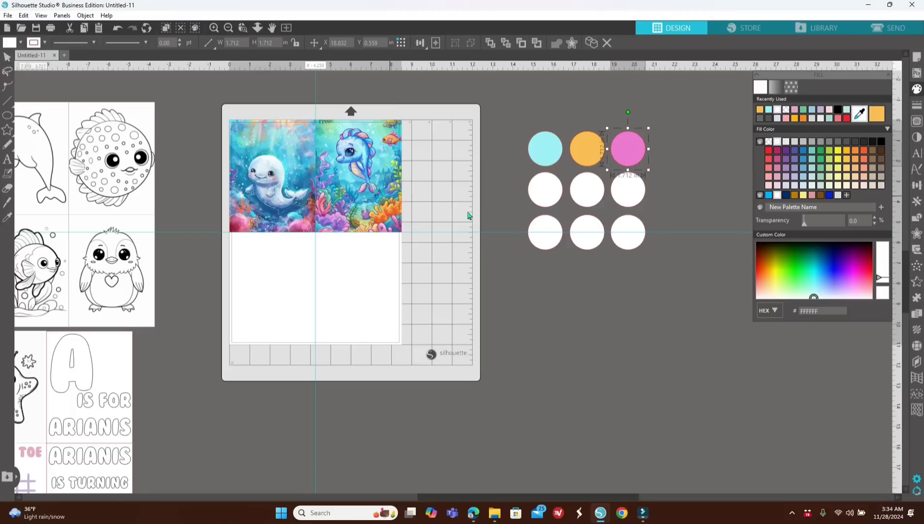
# Step: Fill the middle row of circles with light green, purple and peach sampled from the blue sea creature artwork
pyautogui.click(537, 201)
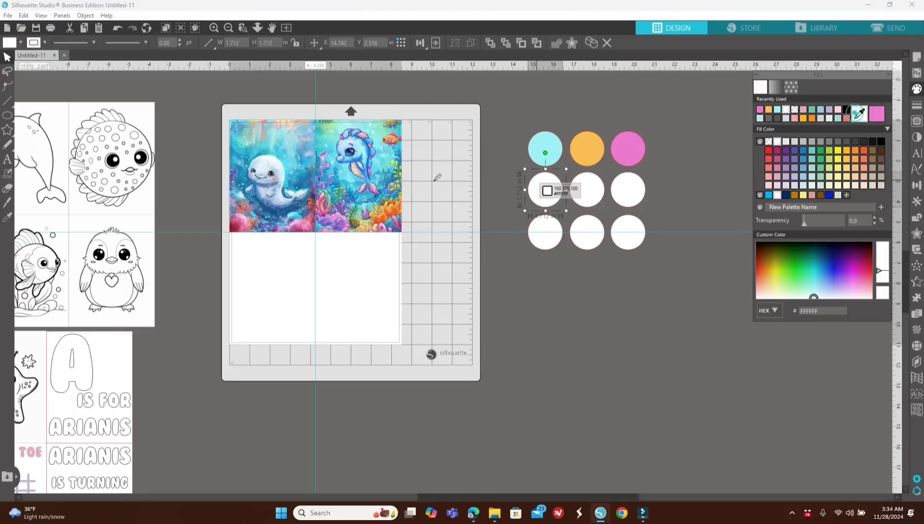
pyautogui.click(330, 124)
pyautogui.click(582, 190)
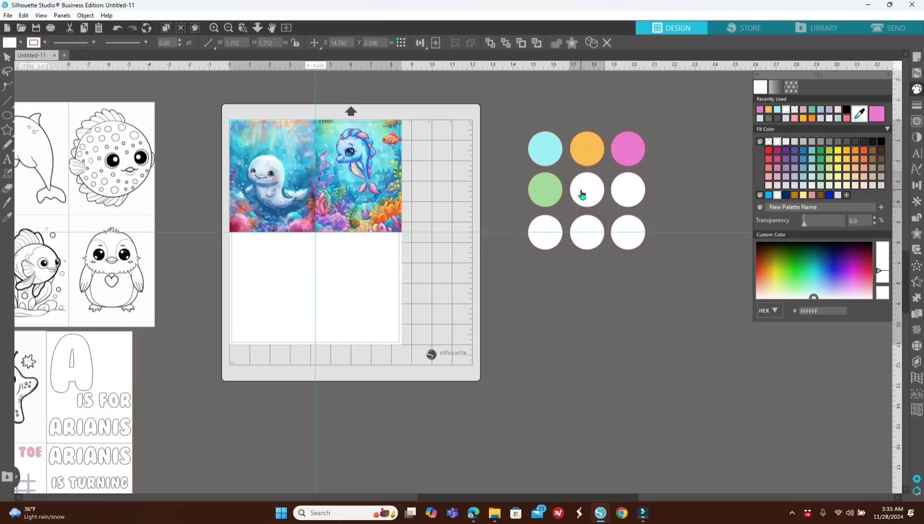
pyautogui.click(860, 114)
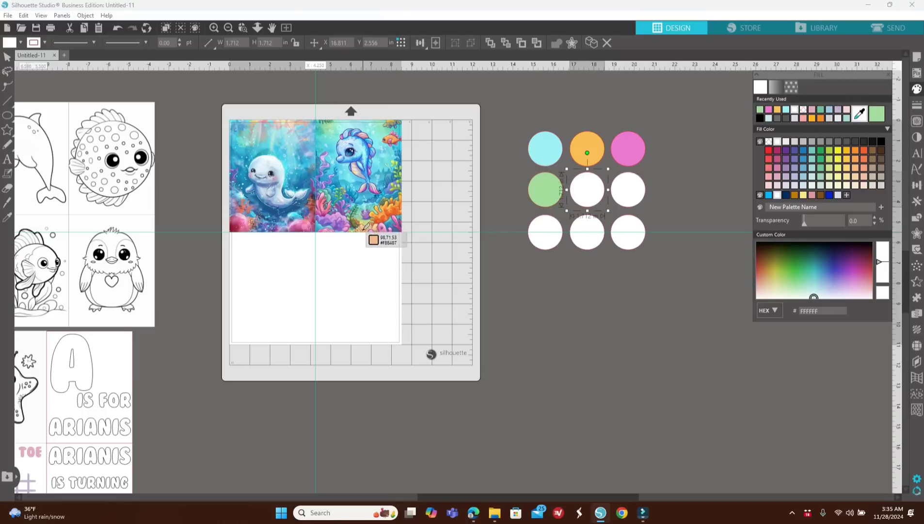
pyautogui.click(326, 220)
pyautogui.click(627, 189)
pyautogui.click(859, 113)
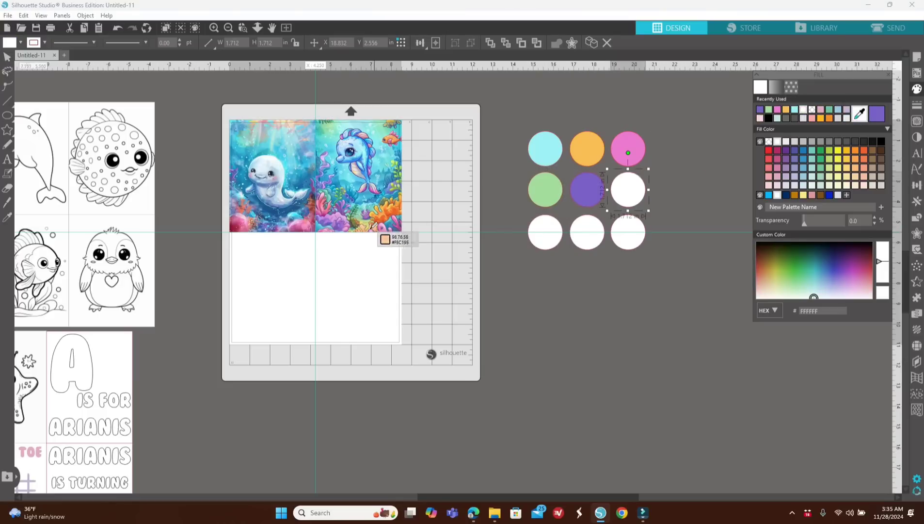
pyautogui.click(382, 222)
# Step: Fill the bottom row of circles with raspberry, teal and light pink sampled from the two cover images
pyautogui.click(544, 241)
pyautogui.click(859, 113)
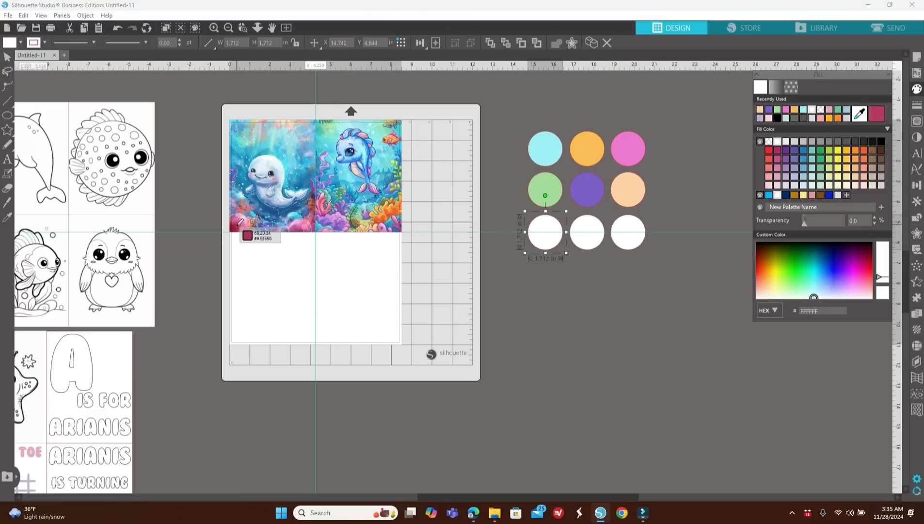
pyautogui.click(236, 225)
pyautogui.click(582, 243)
pyautogui.click(860, 113)
pyautogui.click(327, 141)
pyautogui.click(628, 232)
pyautogui.click(860, 113)
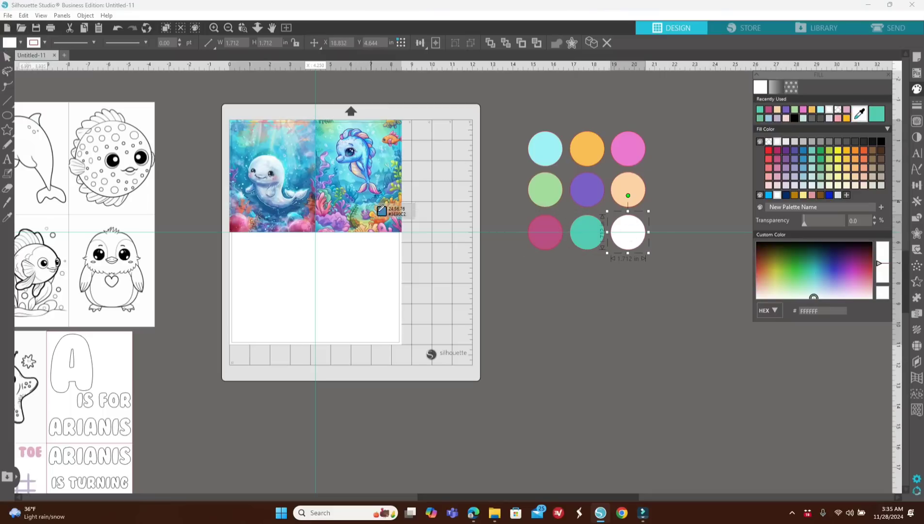
pyautogui.click(334, 216)
pyautogui.click(634, 278)
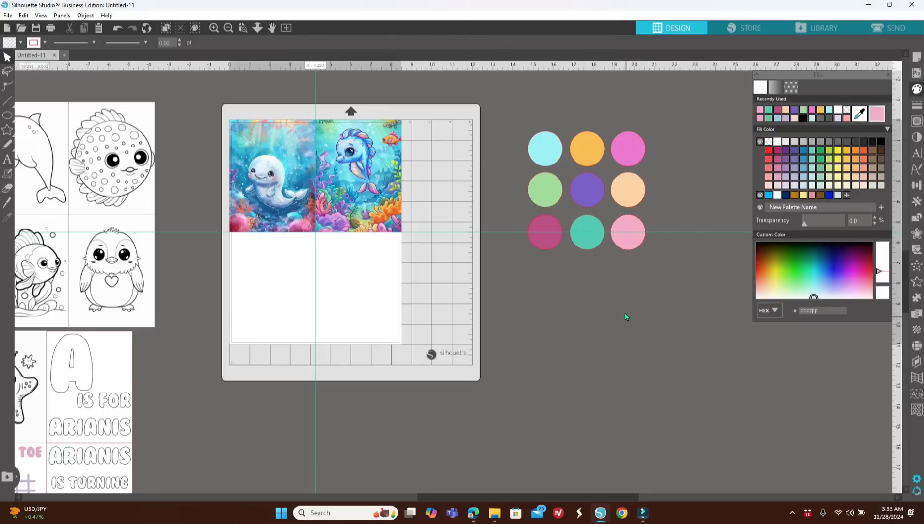
# Step: Add a two-line title below the color circles with the child's name and "5TH BIRTHAY"
pyautogui.click(8, 159)
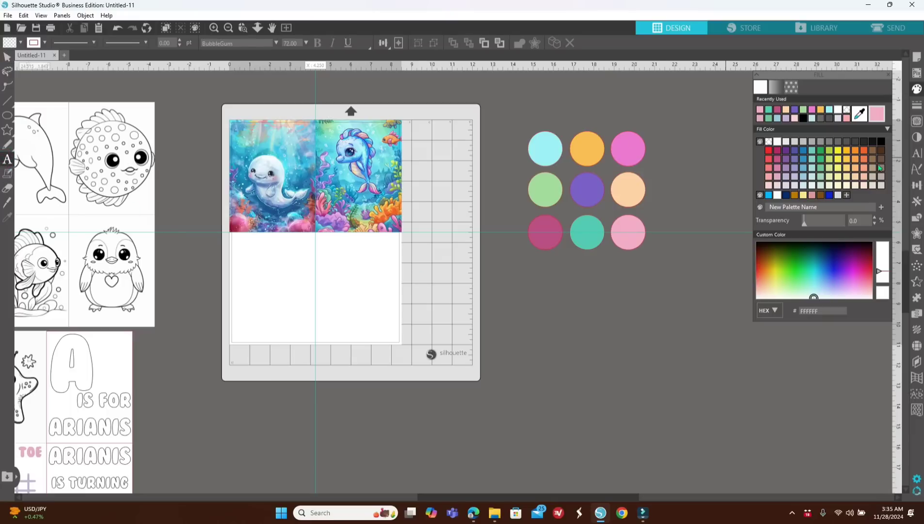
pyautogui.click(534, 300)
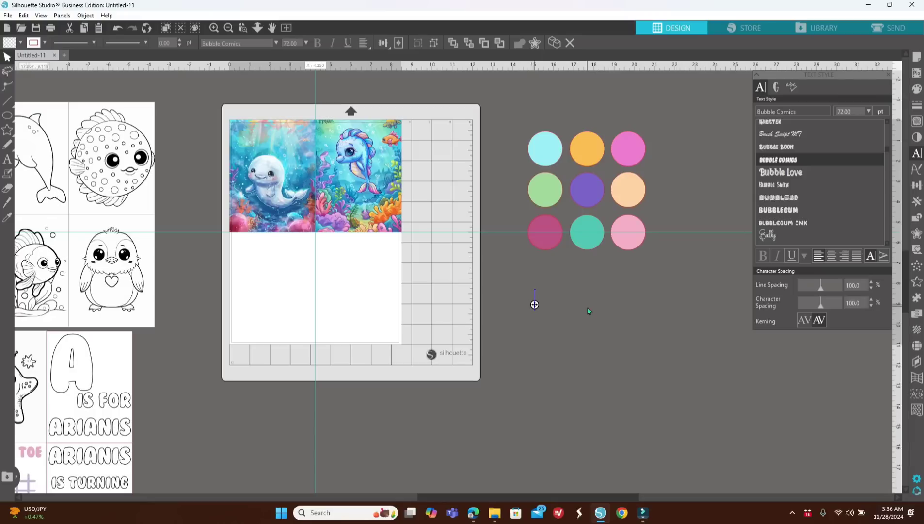
pyautogui.write('ARIANIS')
pyautogui.press('Return')
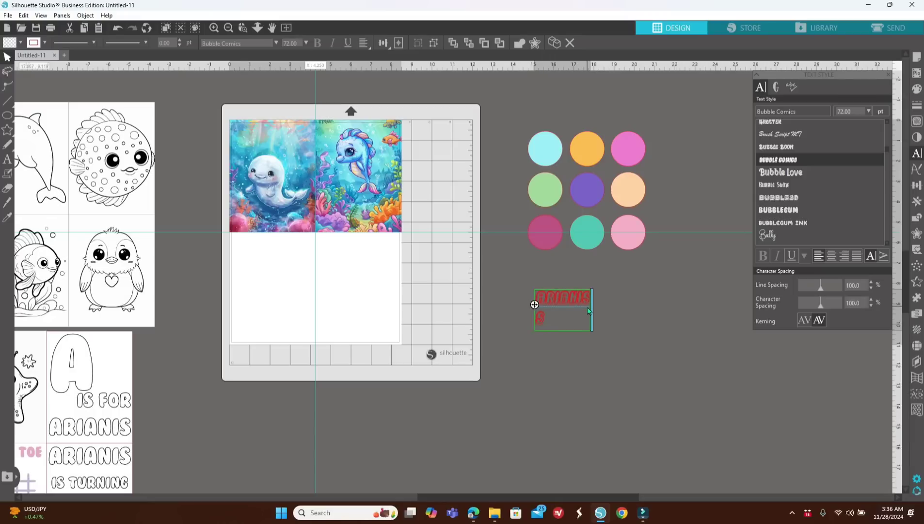
pyautogui.write('9TH BIRTHDAY')
pyautogui.click(583, 379)
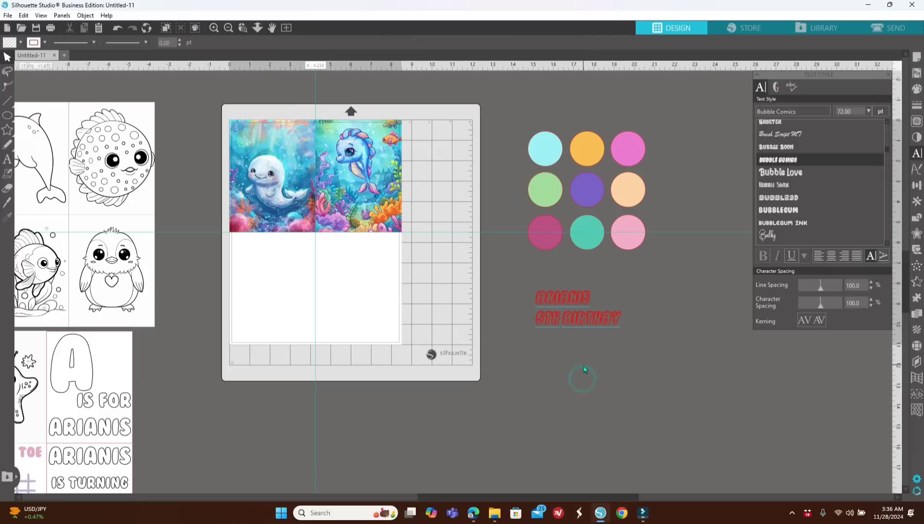
# Step: Center the two lines of the title text and fill the letters with white
pyautogui.click(576, 323)
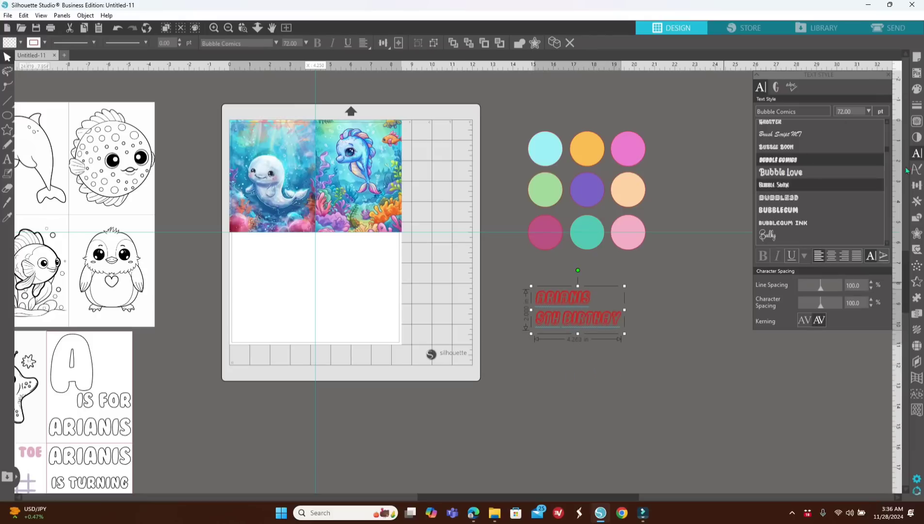
pyautogui.click(833, 257)
pyautogui.click(915, 89)
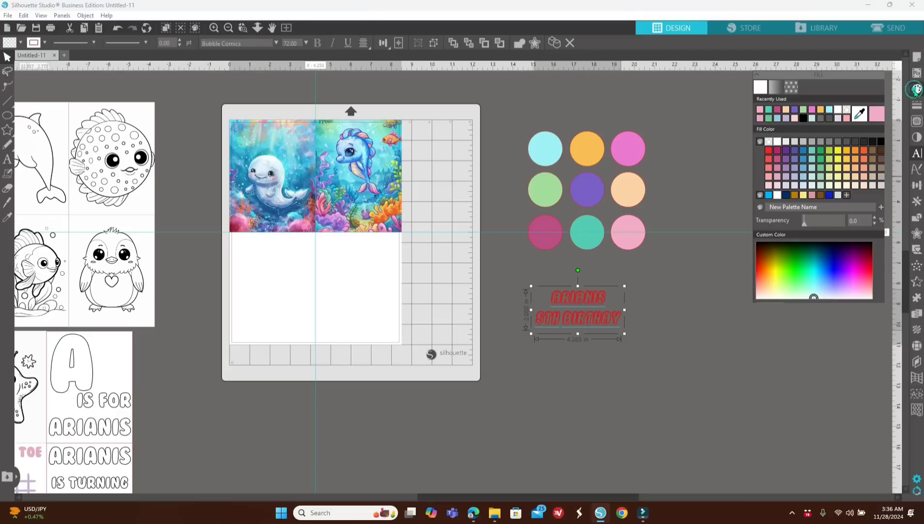
pyautogui.click(777, 142)
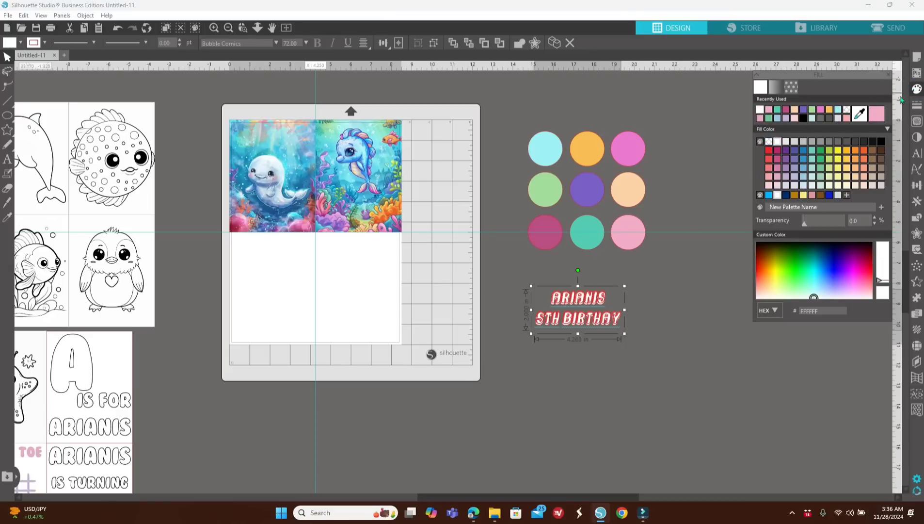
# Step: Make the title text's red outline transparent
pyautogui.click(916, 105)
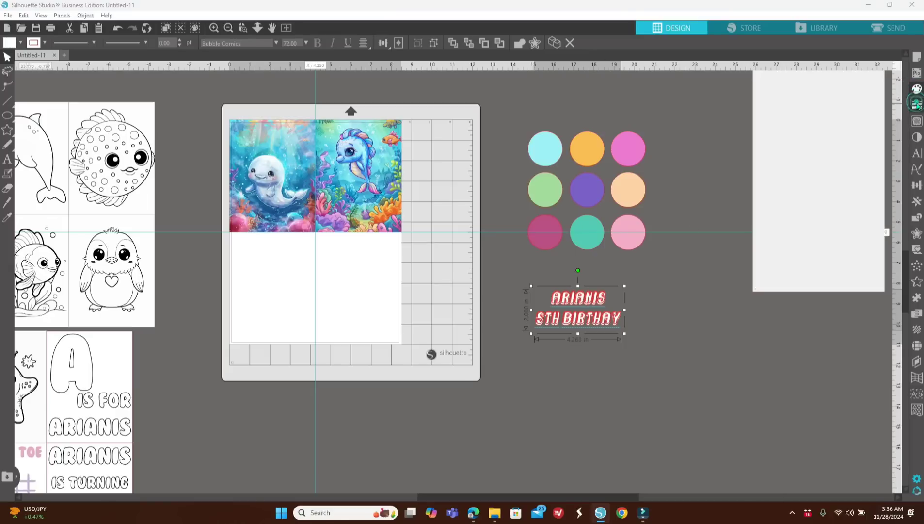
pyautogui.click(775, 88)
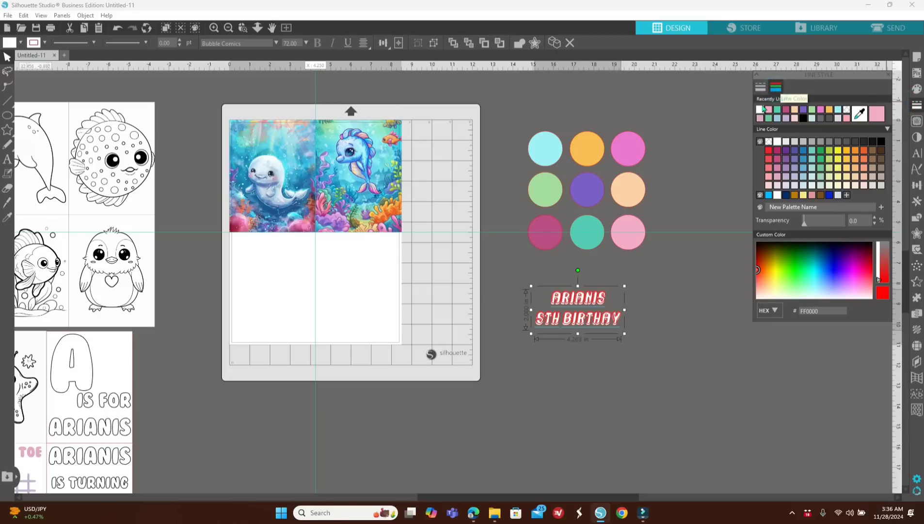
pyautogui.click(846, 112)
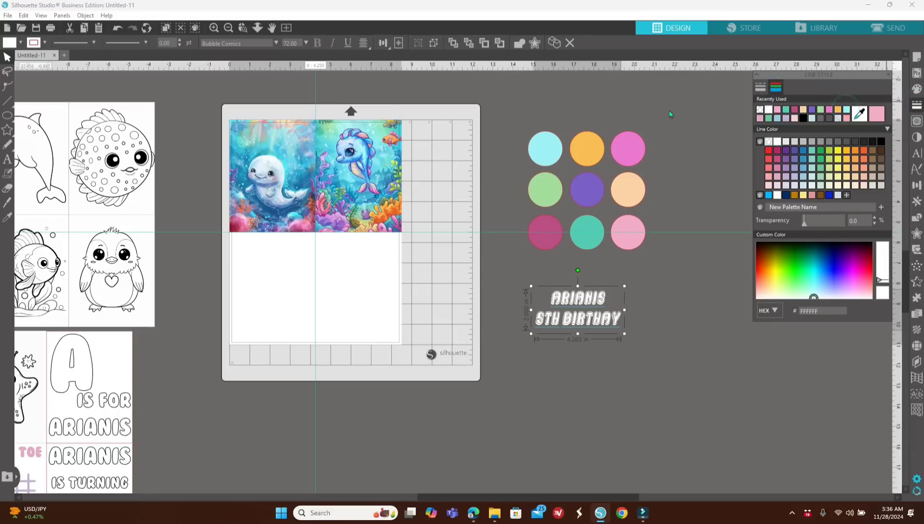
# Step: Change the title text's font to BubbleGum
pyautogui.click(242, 27)
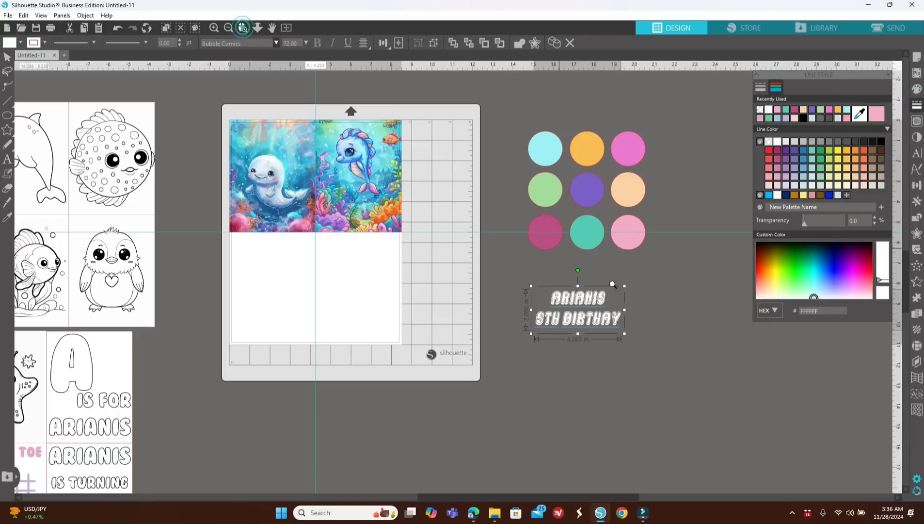
pyautogui.click(613, 311)
pyautogui.moveTo(458, 313); pyautogui.dragTo(560, 312)
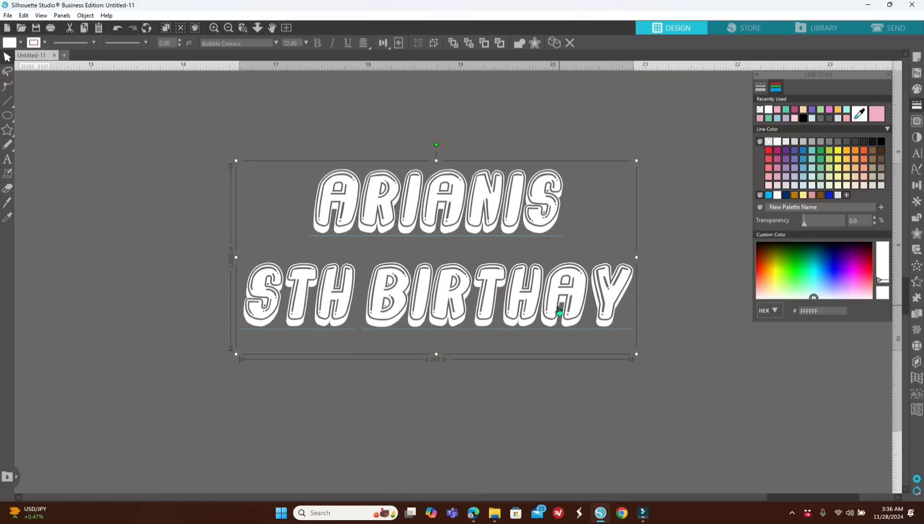
pyautogui.click(916, 153)
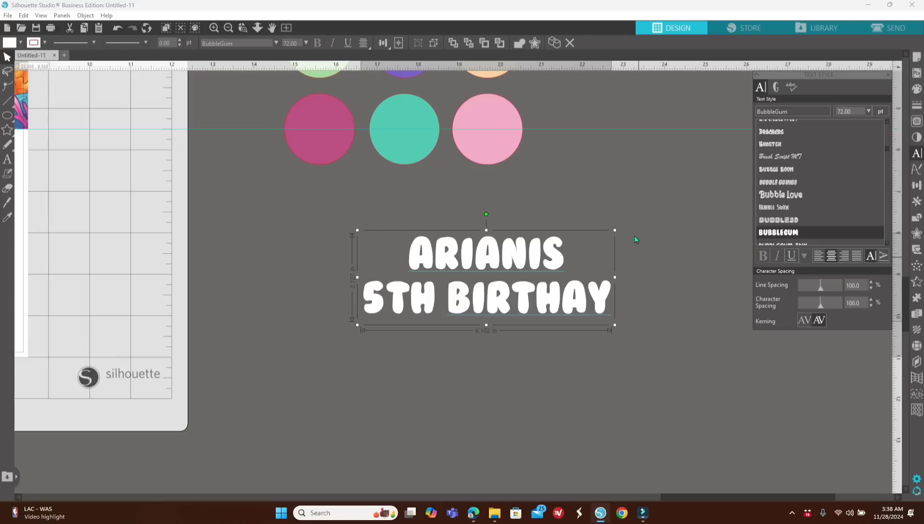
pyautogui.click(607, 170)
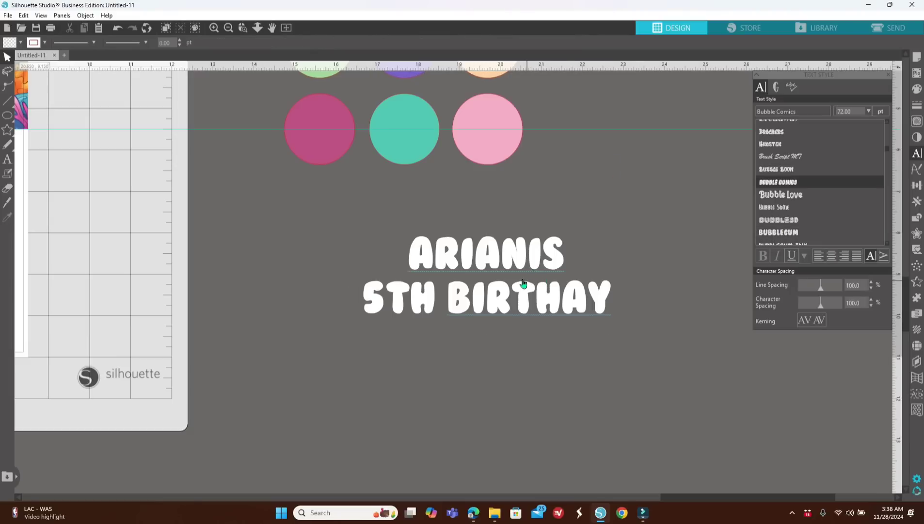
# Step: Fill the first letter of the name with light aqua sampled from the palette circles
pyautogui.click(498, 266)
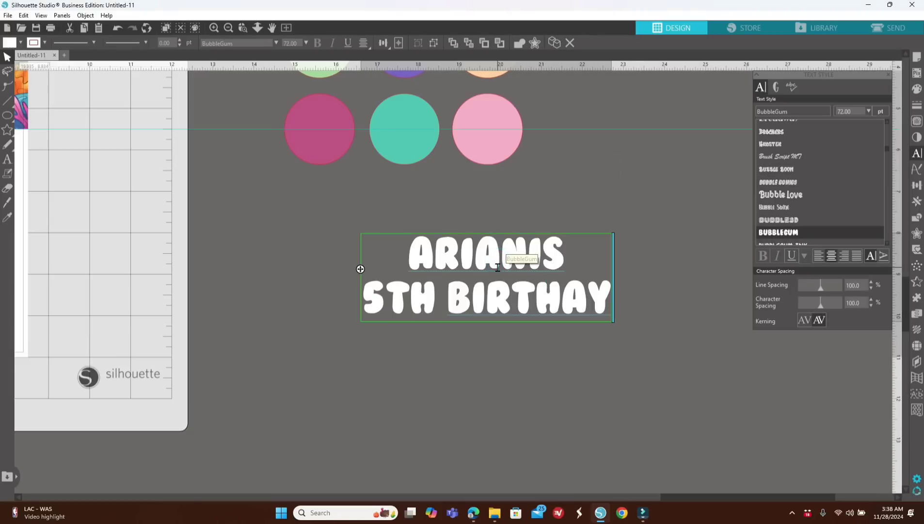
pyautogui.scroll(3, 275, 122)
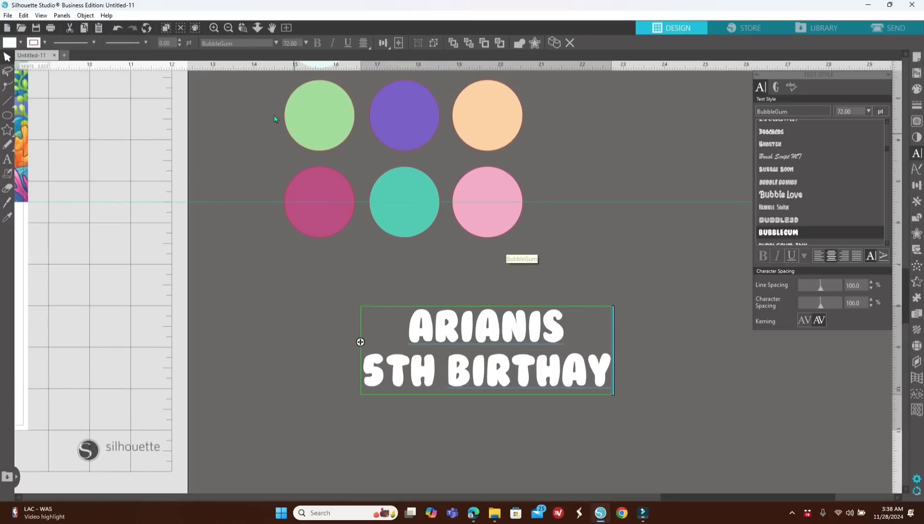
pyautogui.click(228, 28)
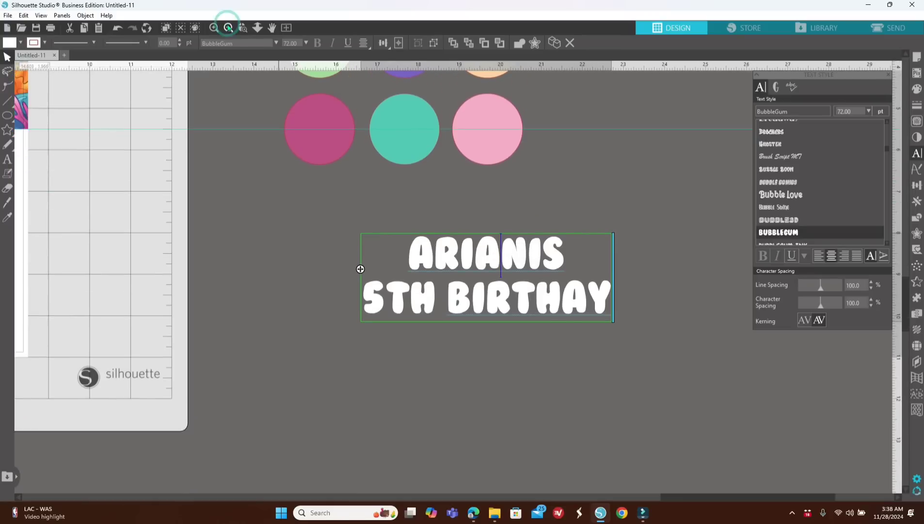
pyautogui.click(228, 28)
pyautogui.scroll(1, 377, 307)
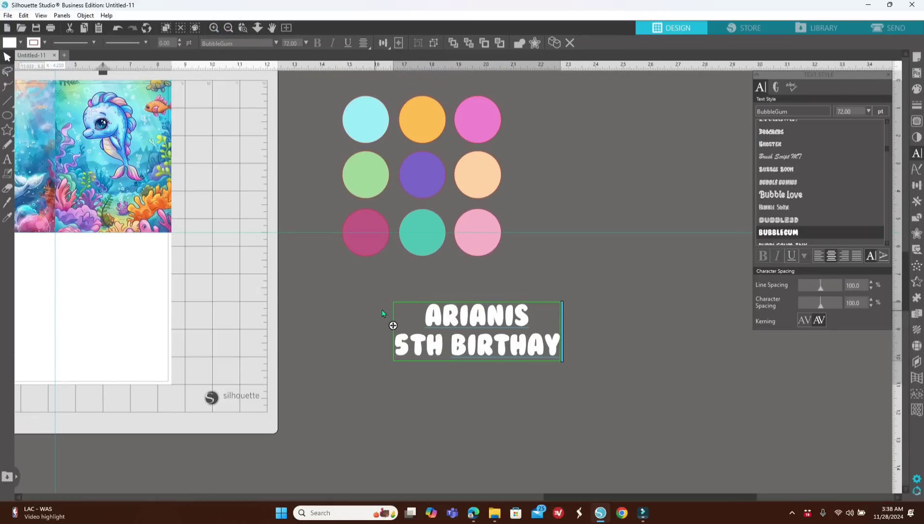
pyautogui.moveTo(442, 319); pyautogui.dragTo(425, 317)
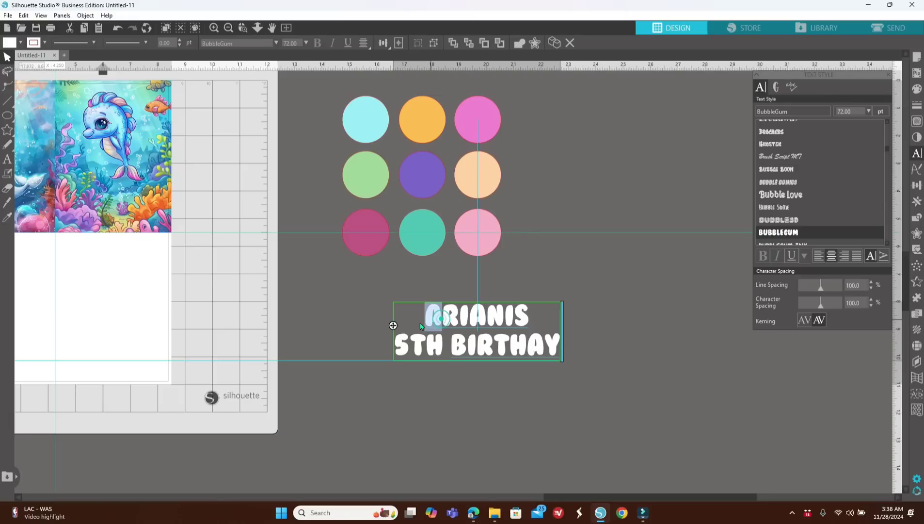
pyautogui.click(916, 92)
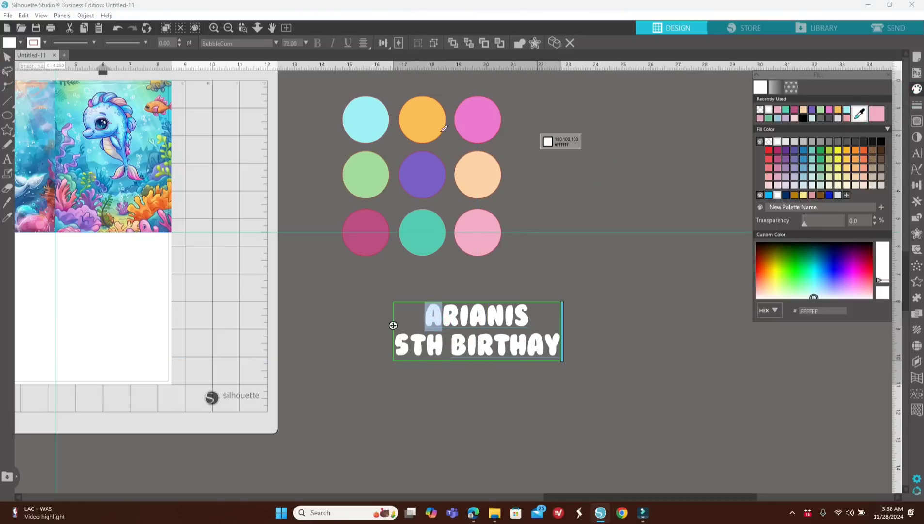
pyautogui.click(374, 127)
# Step: Fill the name's second and third letters with raspberry and orange sampled from the palette circles
pyautogui.moveTo(459, 316); pyautogui.dragTo(445, 318)
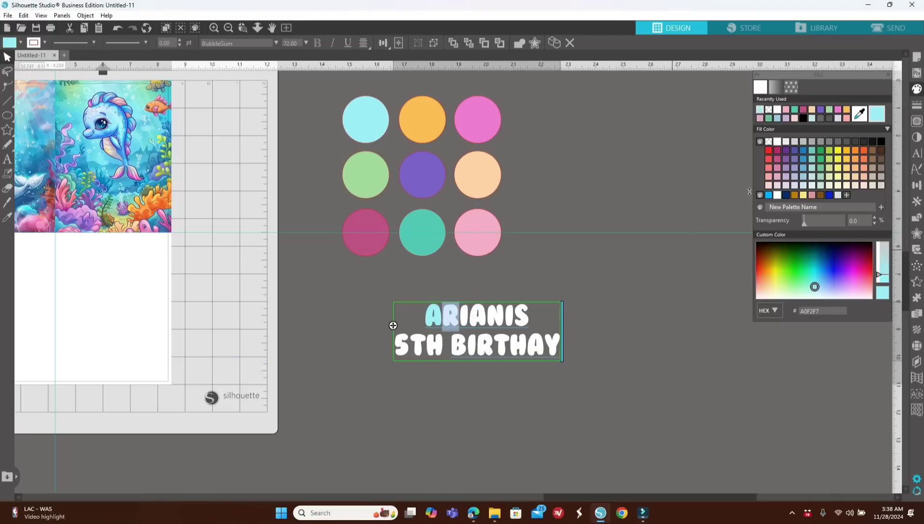
pyautogui.click(859, 114)
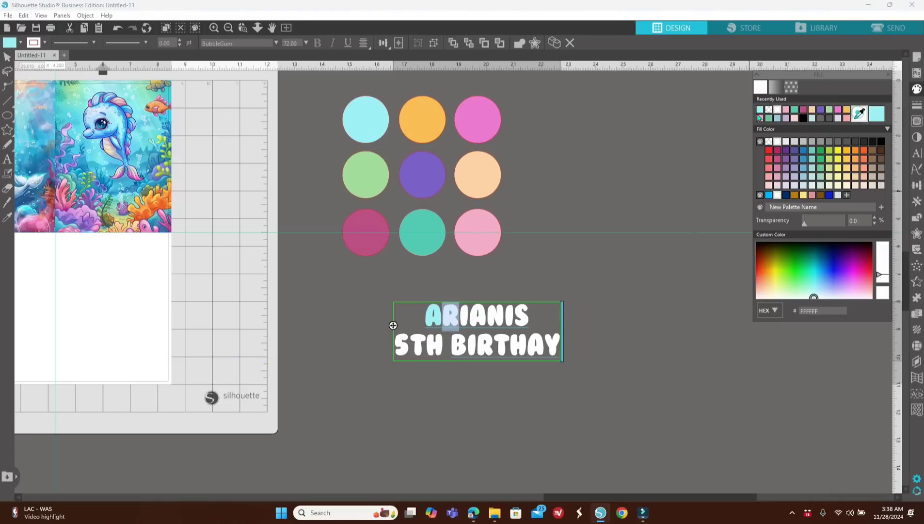
pyautogui.click(374, 244)
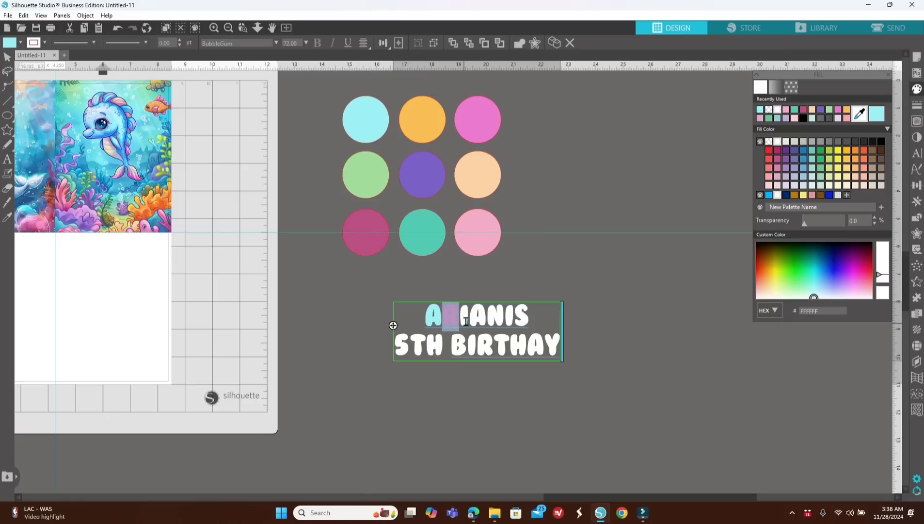
pyautogui.click(859, 114)
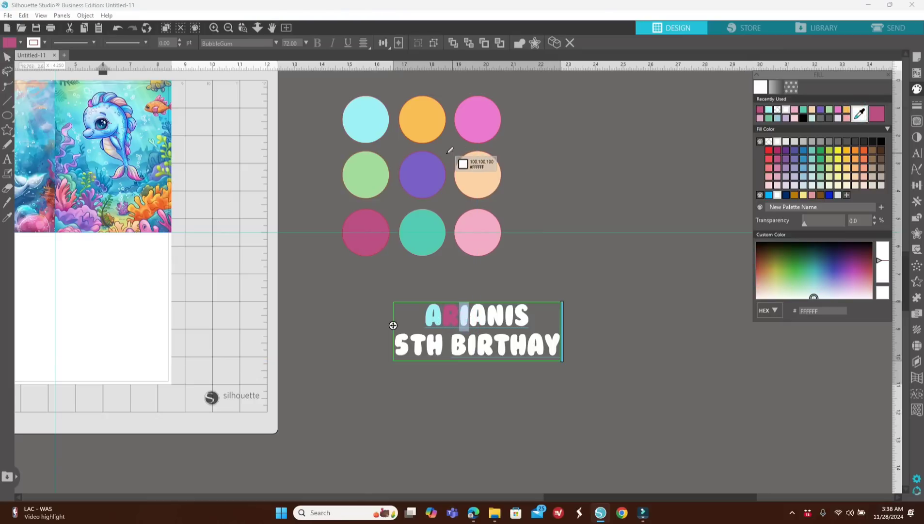
pyautogui.click(429, 125)
# Step: Fill the name's fourth and fifth letters with peach and light green sampled from the palette circles
pyautogui.press('Right')
pyautogui.hotkey('shift', 'Right')
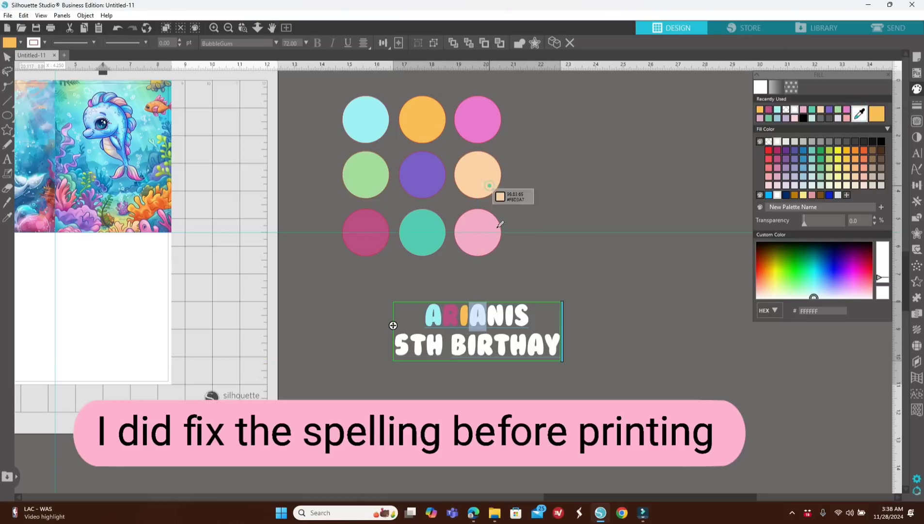
pyautogui.click(492, 185)
pyautogui.press('Right')
pyautogui.hotkey('shift', 'Right')
pyautogui.click(863, 113)
pyautogui.click(372, 180)
# Step: Fill the name's last two letters with purple and light pink sampled from the palette circles
pyautogui.click(860, 113)
pyautogui.click(427, 180)
pyautogui.moveTo(514, 317)
pyautogui.mouseDown()
pyautogui.moveTo(505, 317)
pyautogui.moveTo(515, 316)
pyautogui.mouseUp()
pyautogui.click(859, 113)
pyautogui.click(482, 236)
# Step: Color the characters of "5TH" teal, bright pink and peach using samples from the palette circles
pyautogui.click(859, 114)
pyautogui.click(423, 243)
pyautogui.moveTo(426, 345); pyautogui.dragTo(544, 345)
pyautogui.click(860, 114)
pyautogui.click(482, 121)
pyautogui.click(860, 114)
pyautogui.click(378, 130)
pyautogui.click(485, 182)
# Step: Color the letters "BIRTH" on the second line purple, aqua, orange, teal and raspberry from the palette circles
pyautogui.click(859, 114)
pyautogui.click(375, 125)
pyautogui.click(860, 114)
pyautogui.click(433, 192)
pyautogui.click(422, 245)
pyautogui.click(373, 243)
# Step: Color the final "A" and "Y" of the second line peach and light pink from the palette circles
pyautogui.click(859, 114)
pyautogui.click(476, 174)
pyautogui.click(860, 114)
pyautogui.click(477, 238)
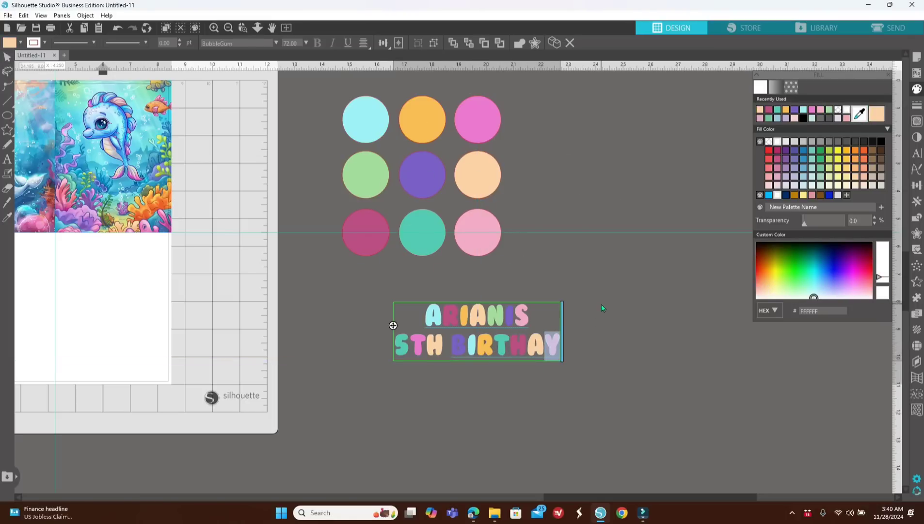
pyautogui.click(595, 289)
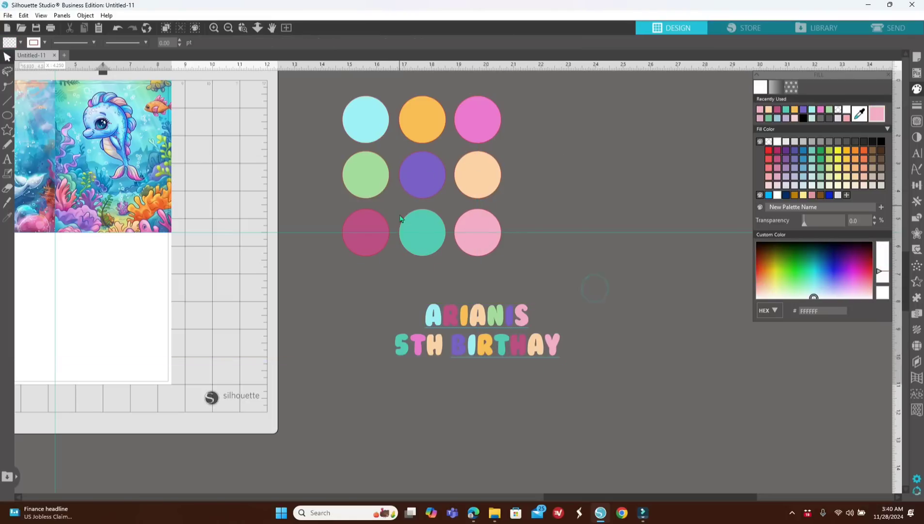
# Step: Add a 0.045 in offset around the title text and fill it with white
pyautogui.click(214, 28)
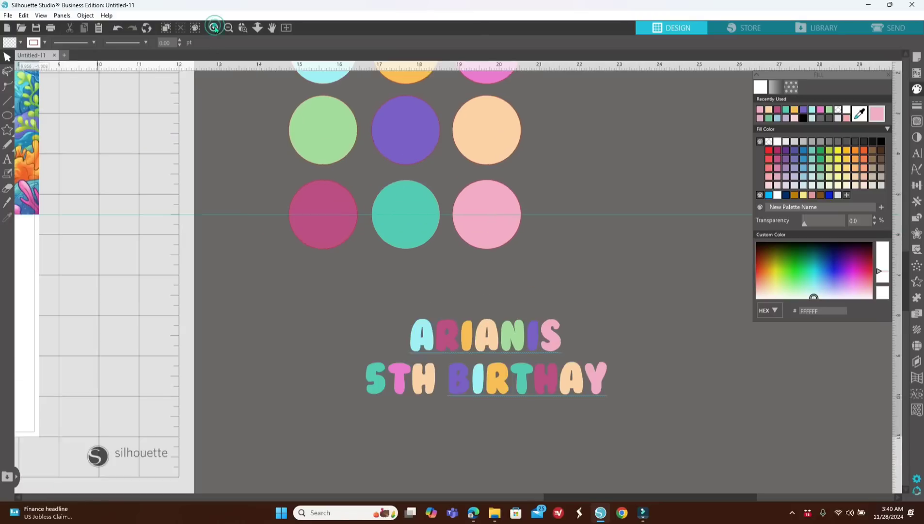
pyautogui.moveTo(524, 385); pyautogui.dragTo(494, 363)
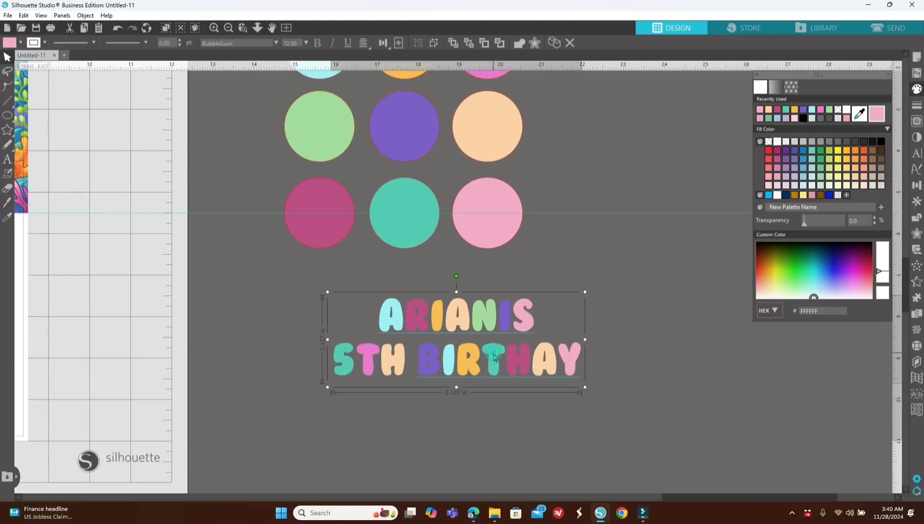
pyautogui.click(917, 234)
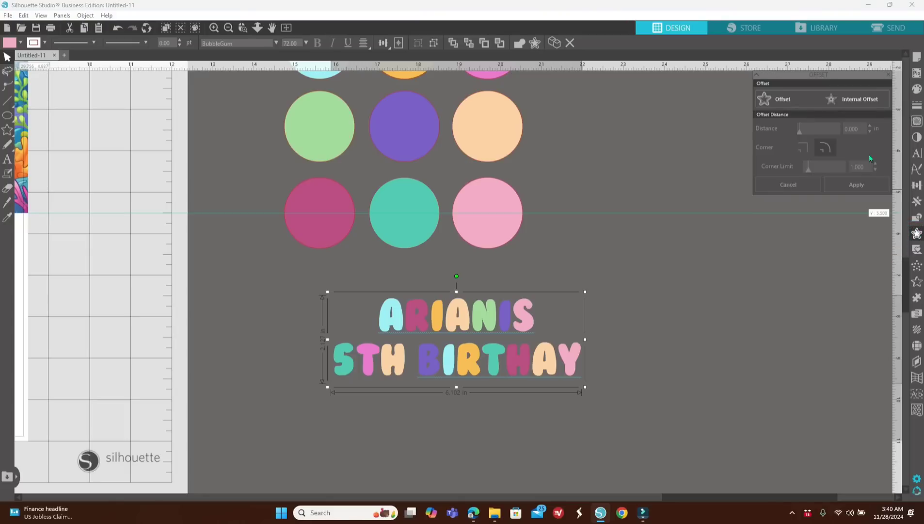
pyautogui.click(782, 99)
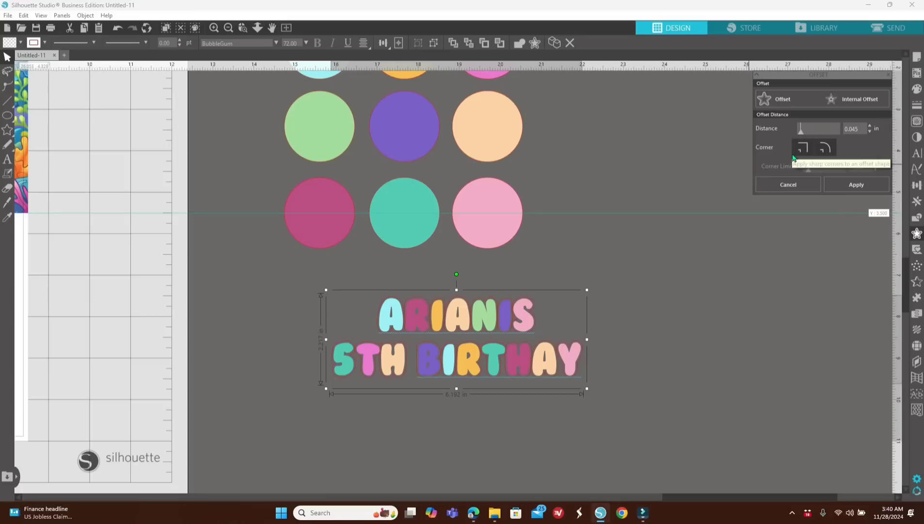
pyautogui.click(916, 89)
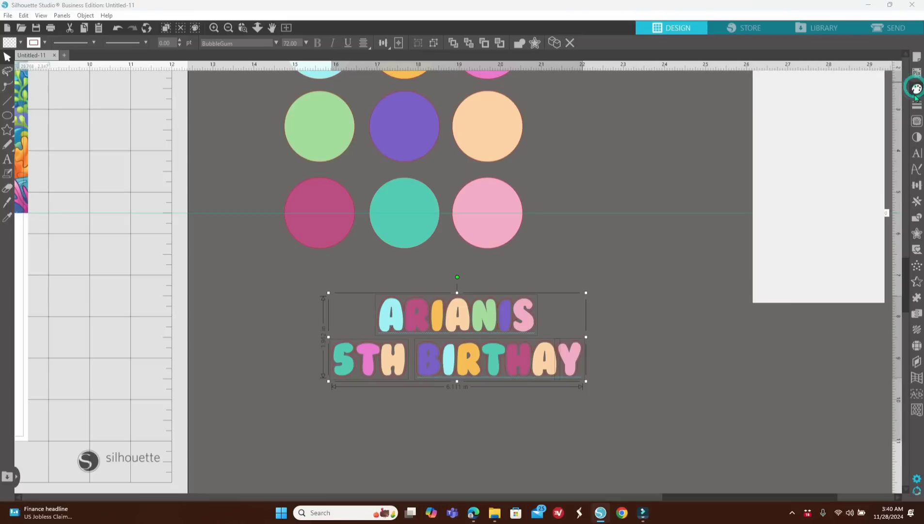
pyautogui.click(778, 142)
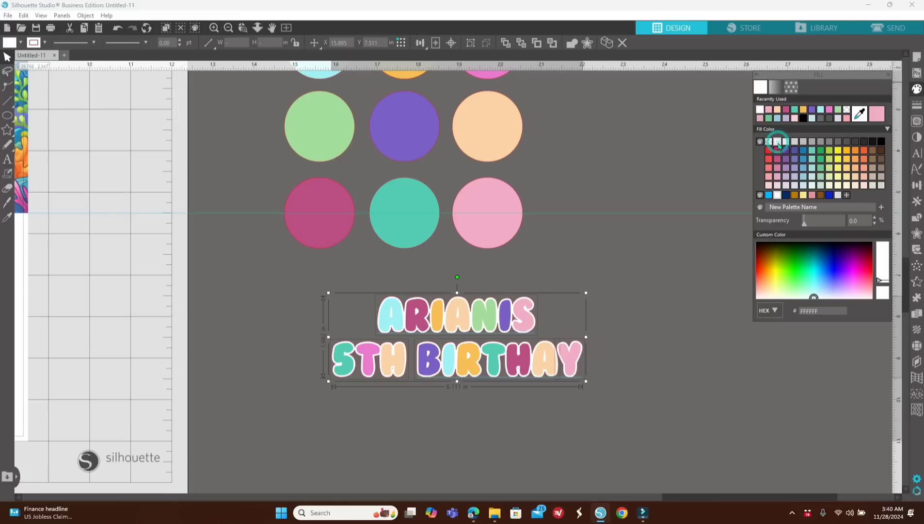
# Step: Add a second offset of 0.045 in around the white-outlined title and fill it with black
pyautogui.click(916, 233)
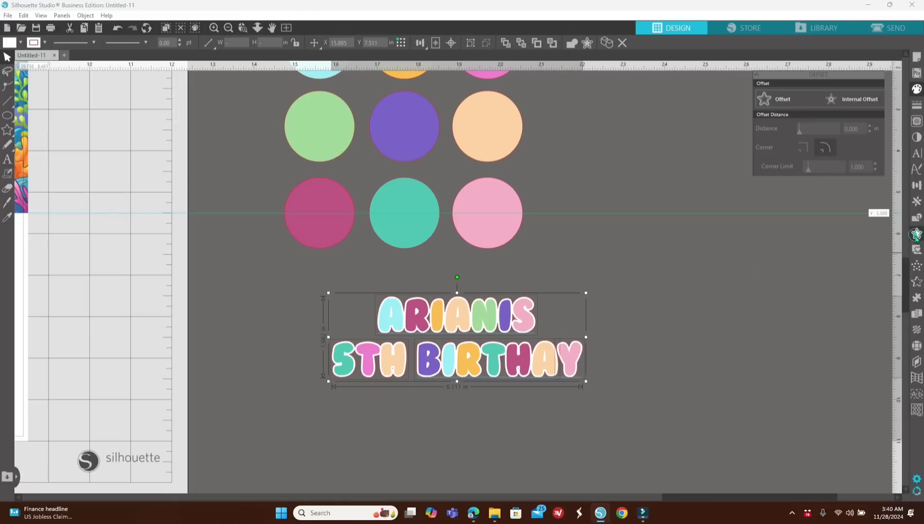
pyautogui.click(785, 100)
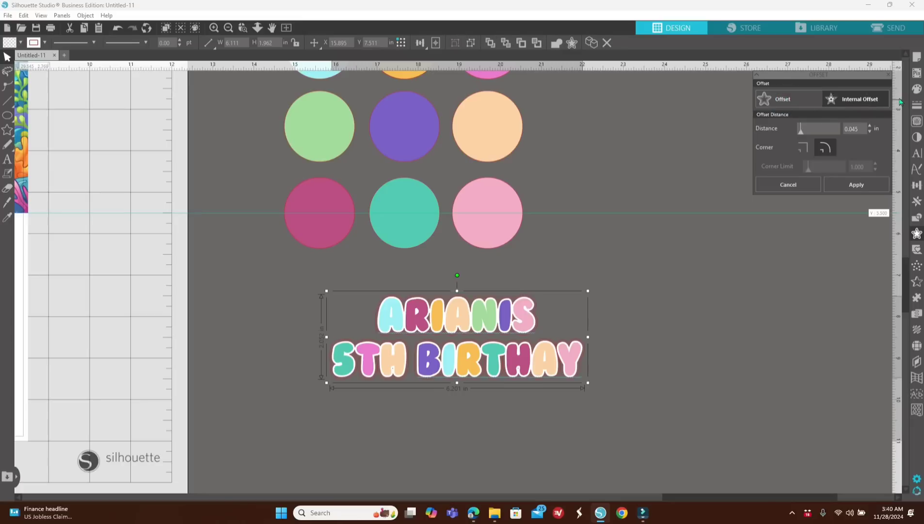
pyautogui.click(915, 90)
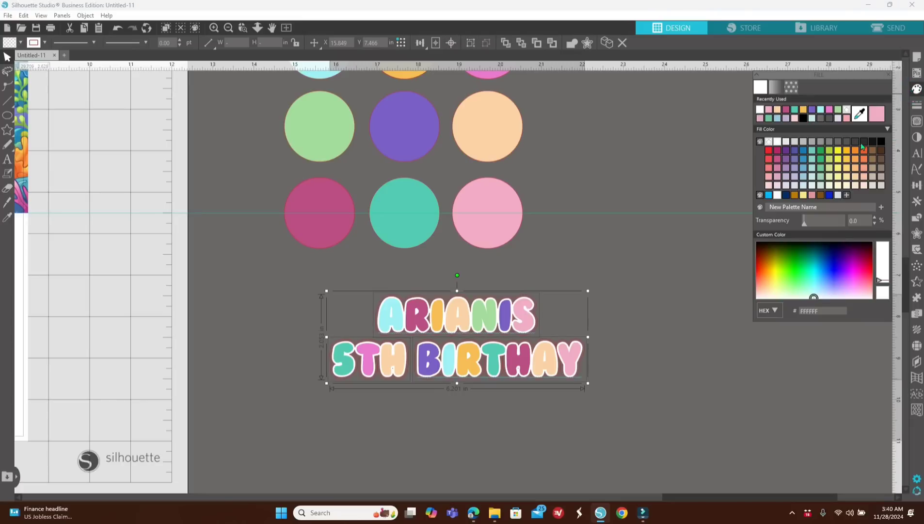
pyautogui.click(881, 142)
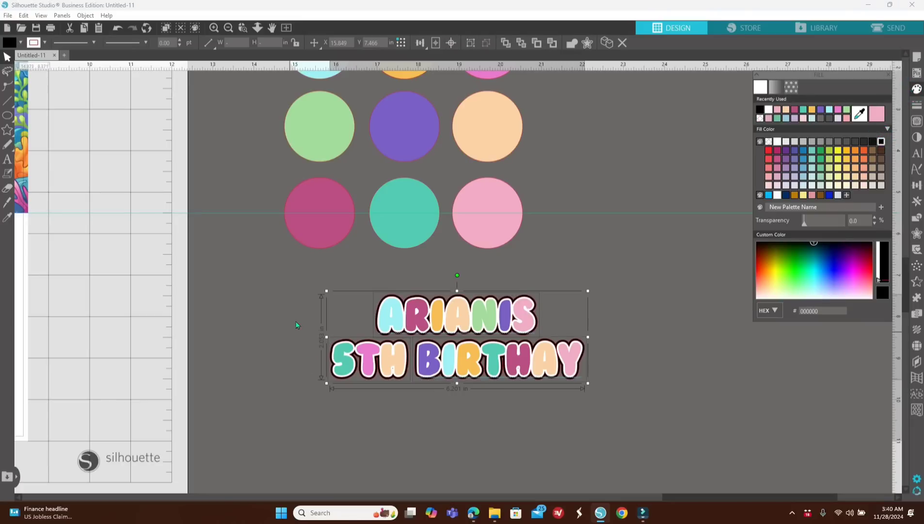
# Step: Group the title text with both offset layers and set the group's line color to transparent
pyautogui.click(301, 298)
pyautogui.moveTo(302, 295); pyautogui.dragTo(596, 391)
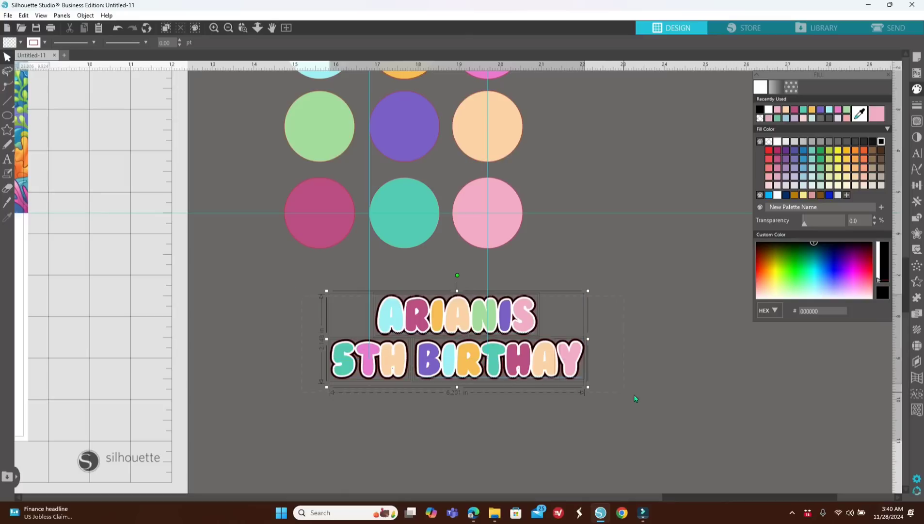
pyautogui.rightClick(622, 364)
pyautogui.click(648, 238)
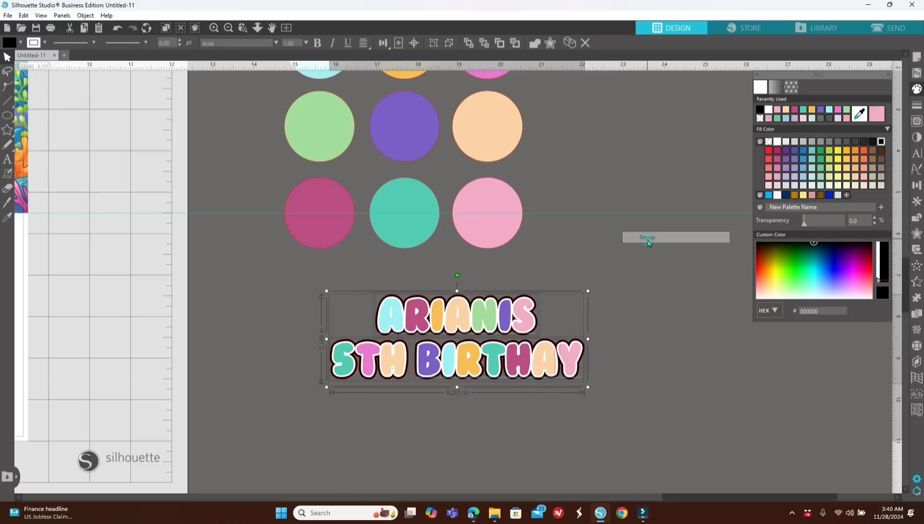
pyautogui.click(914, 108)
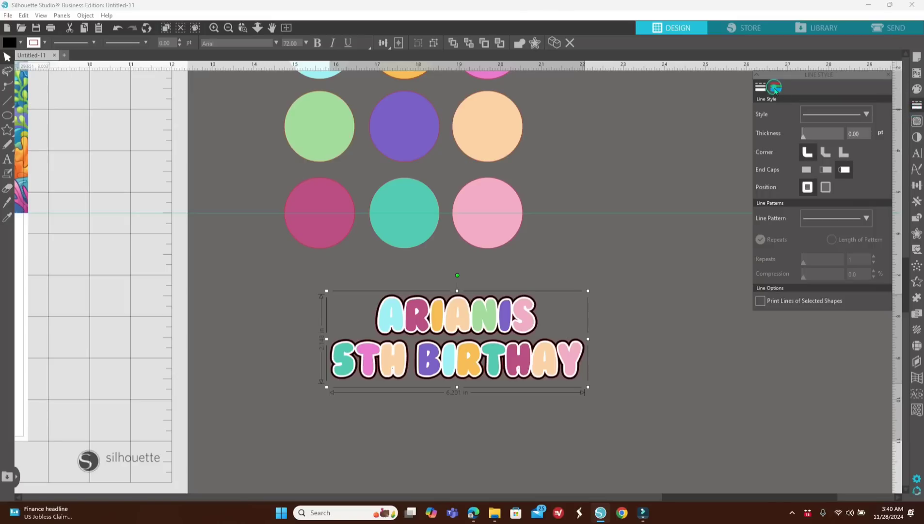
pyautogui.click(775, 88)
pyautogui.click(760, 118)
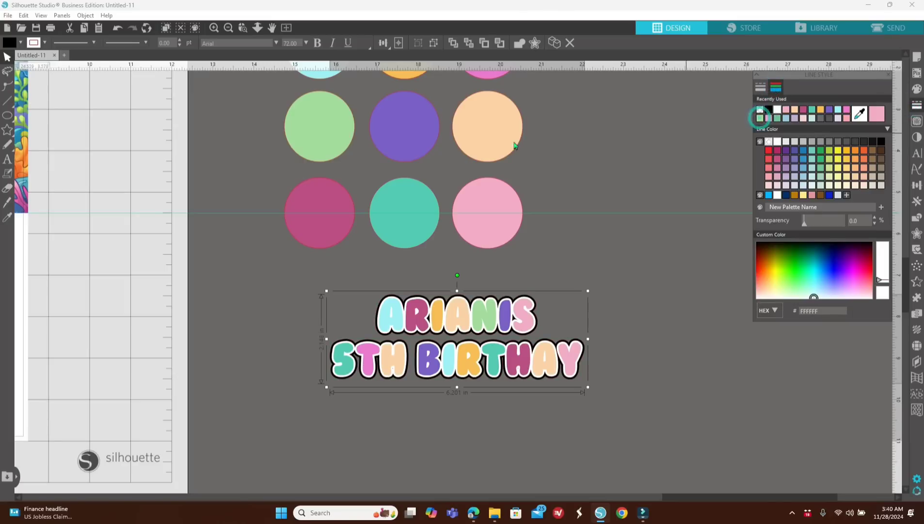
# Step: Place the grouped title over the coral at the base of the seahorse cover and scale it to about 3.7 in wide
pyautogui.click(228, 29)
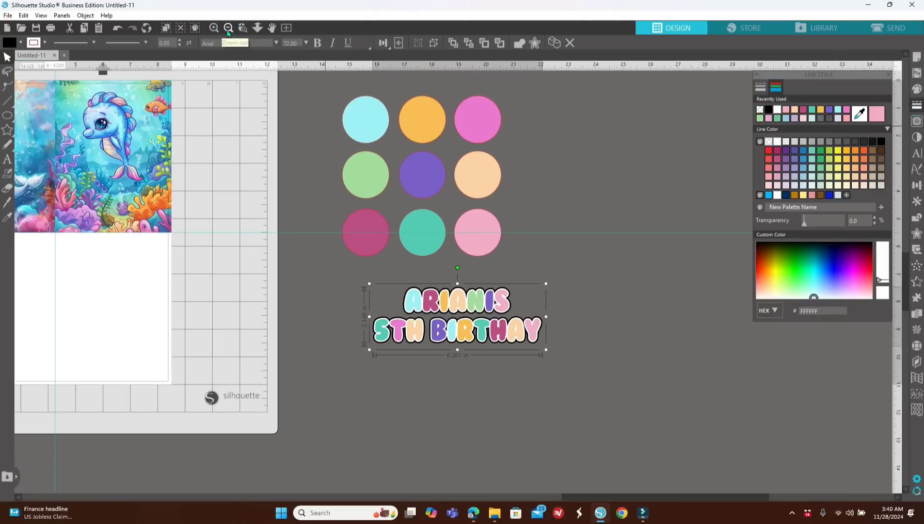
pyautogui.click(228, 29)
pyautogui.moveTo(486, 318); pyautogui.dragTo(271, 238)
pyautogui.moveTo(518, 496); pyautogui.dragTo(460, 437)
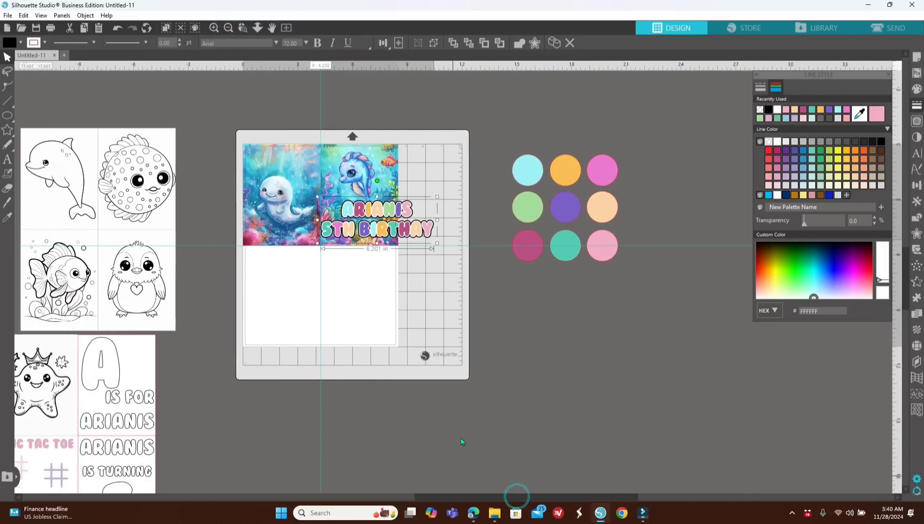
pyautogui.click(214, 28)
pyautogui.moveTo(425, 227); pyautogui.dragTo(350, 214)
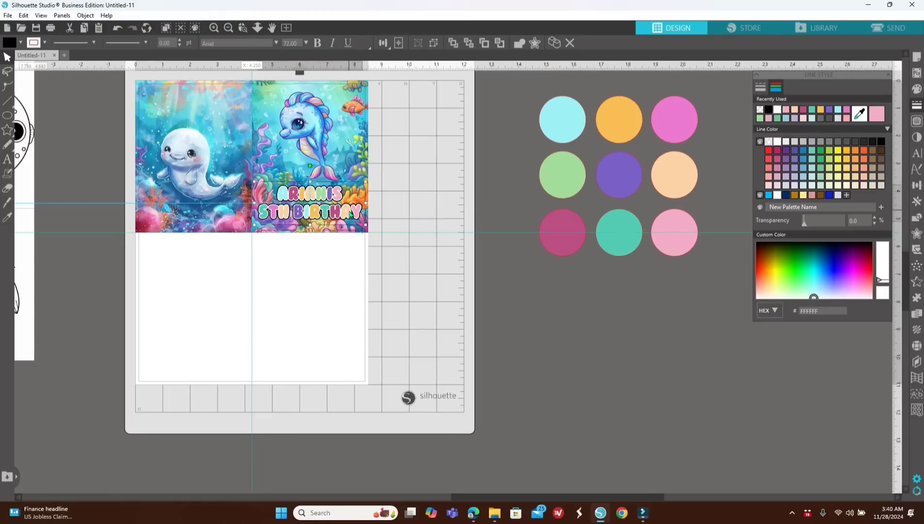
pyautogui.click(215, 30)
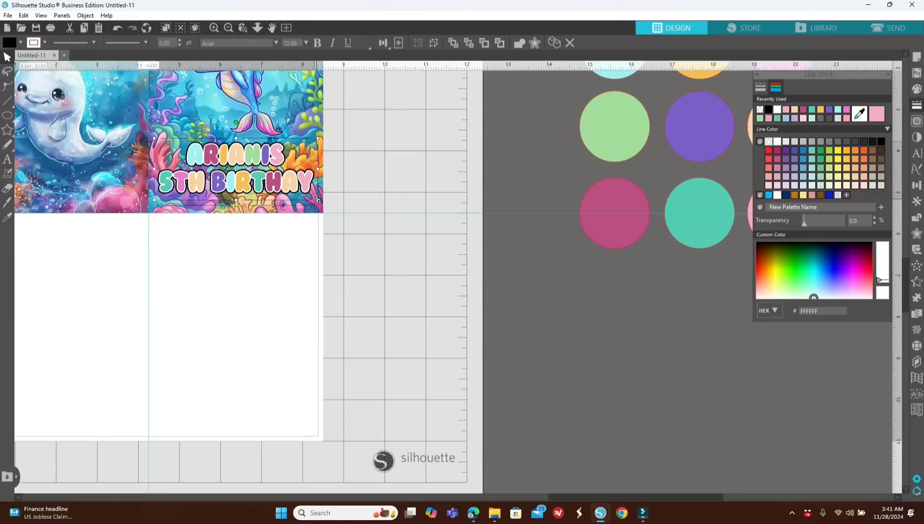
pyautogui.moveTo(319, 199); pyautogui.dragTo(291, 188)
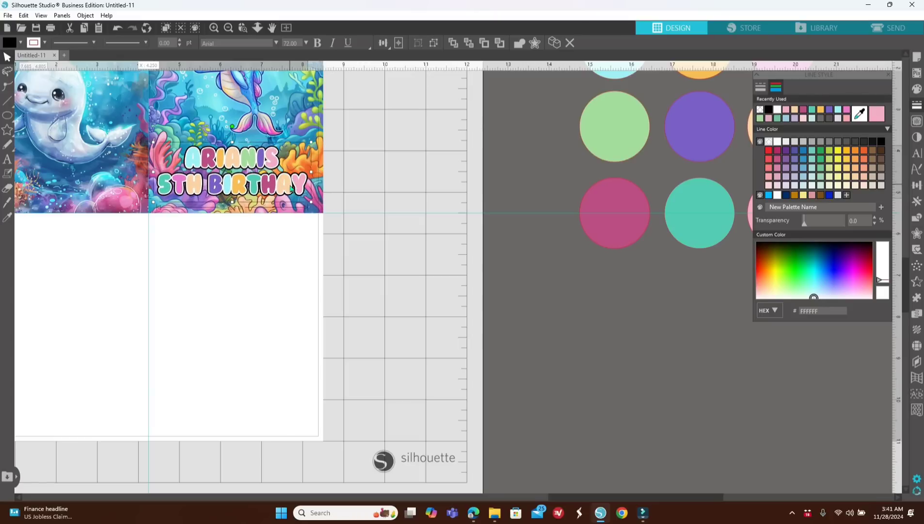
pyautogui.click(426, 296)
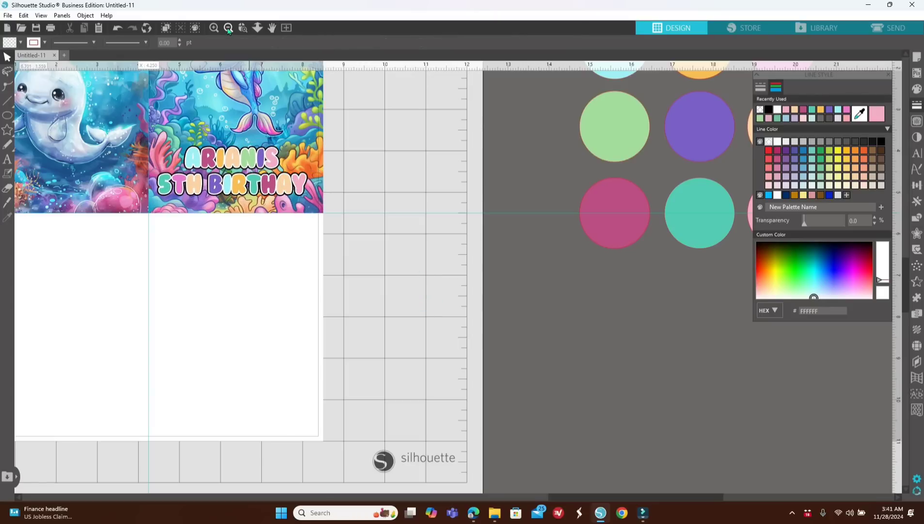
pyautogui.click(227, 28)
pyautogui.scroll(3, 254, 209)
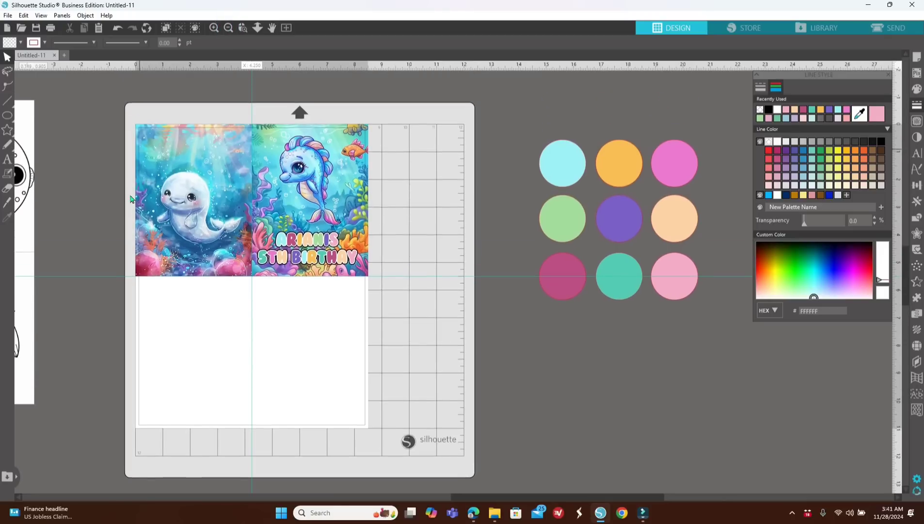
# Step: Duplicate the cover title, place the copy below the palette circles and ungroup it
pyautogui.click(304, 263)
pyautogui.rightClick(305, 264)
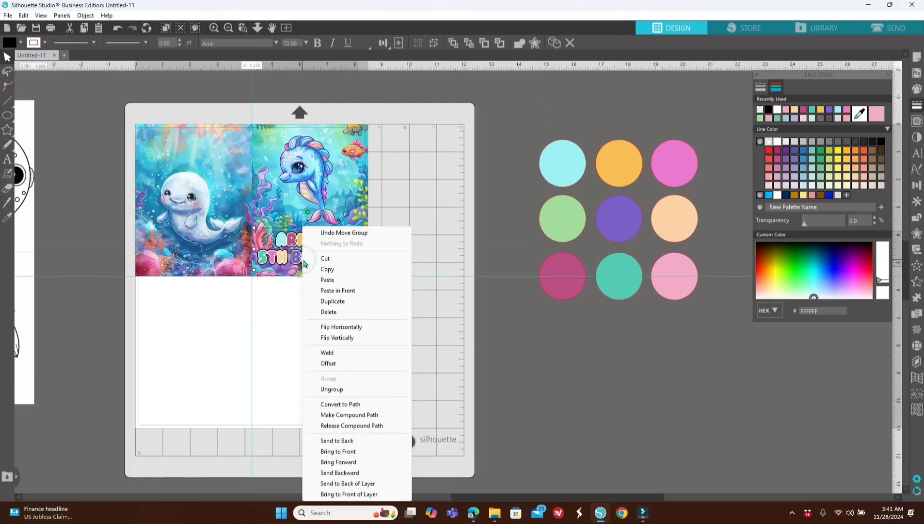
pyautogui.click(357, 305)
pyautogui.moveTo(322, 262); pyautogui.dragTo(567, 388)
pyautogui.rightClick(566, 388)
pyautogui.click(597, 274)
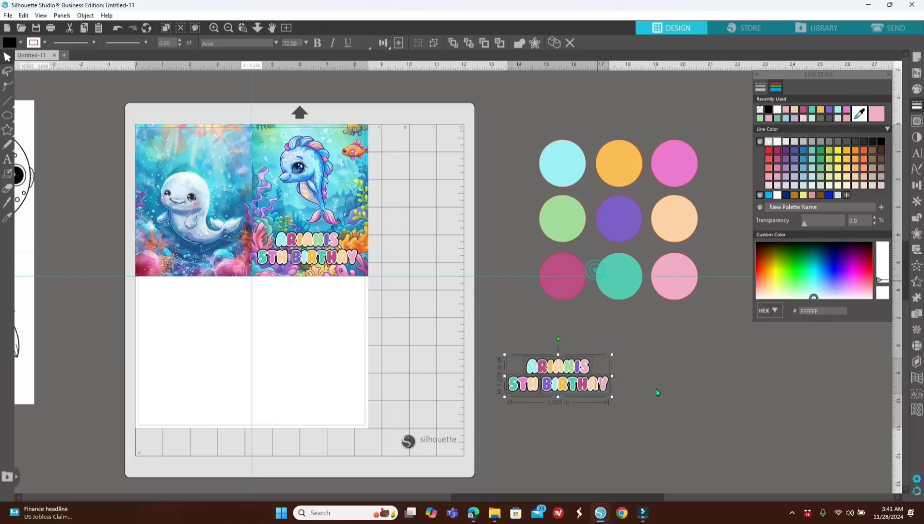
# Step: Move the colored text of the copy off its offsets and delete the white and black offset shapes
pyautogui.click(656, 388)
pyautogui.moveTo(563, 371); pyautogui.dragTo(572, 428)
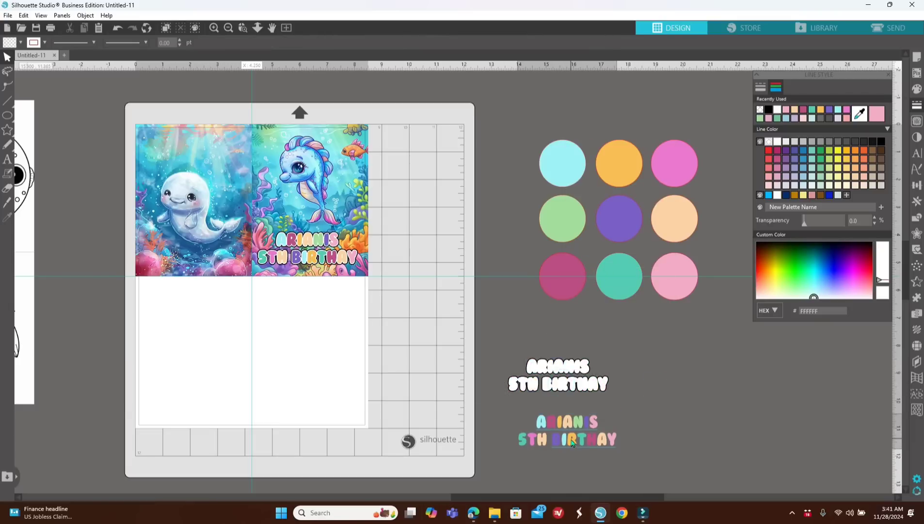
pyautogui.click(513, 366)
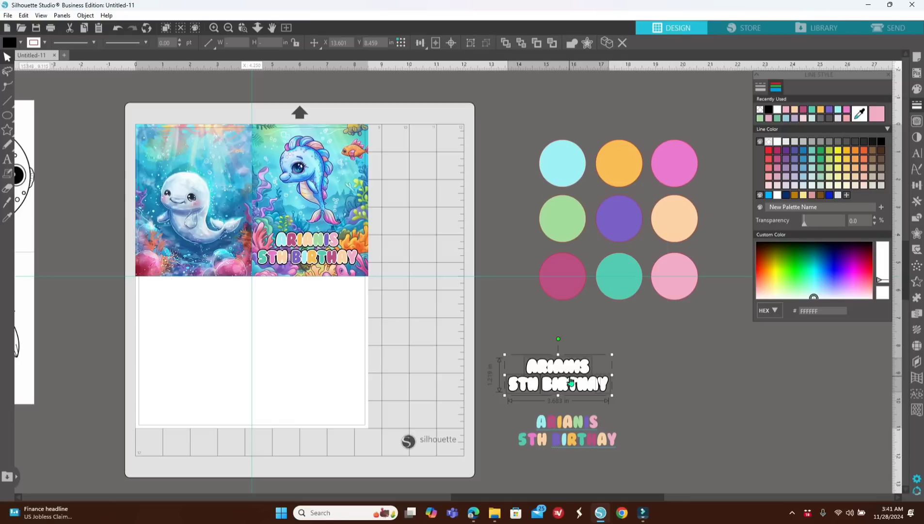
pyautogui.press('Delete')
# Step: Replace the copied text with "THANK YOU / FOR CELEBRATING / WITH ME!" on three lines
pyautogui.click(575, 429)
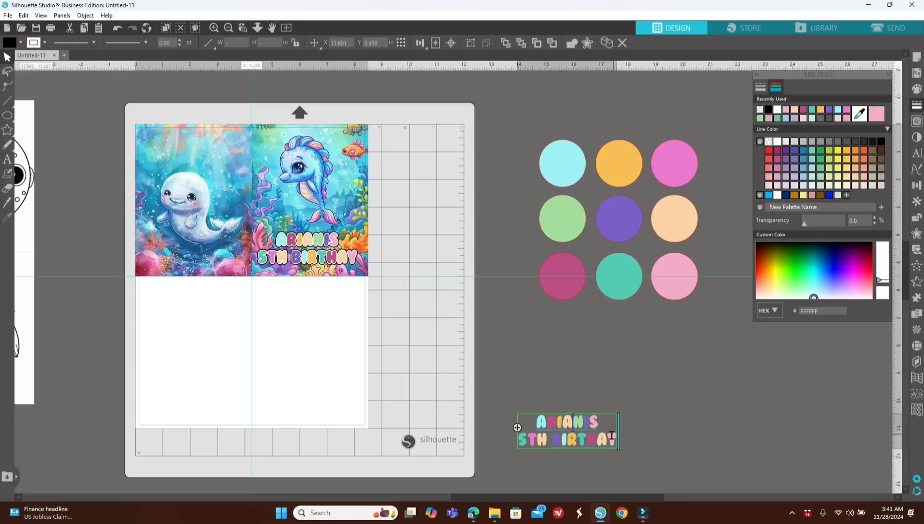
pyautogui.moveTo(613, 440); pyautogui.dragTo(516, 427)
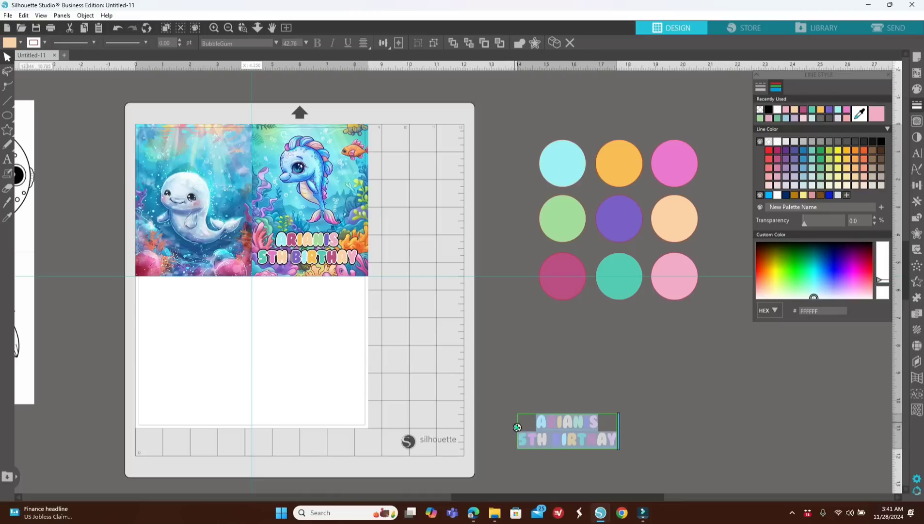
pyautogui.write('THANK YOU')
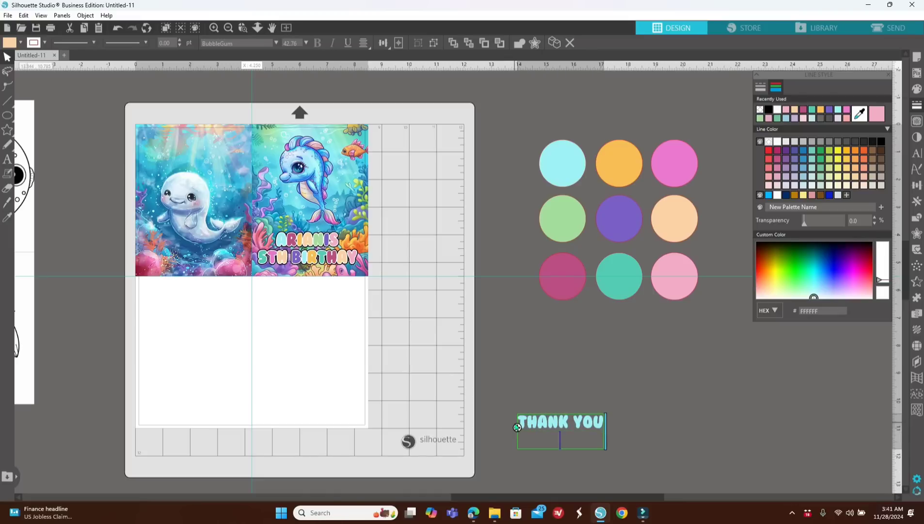
pyautogui.press('Return')
pyautogui.write('FOR CELE')
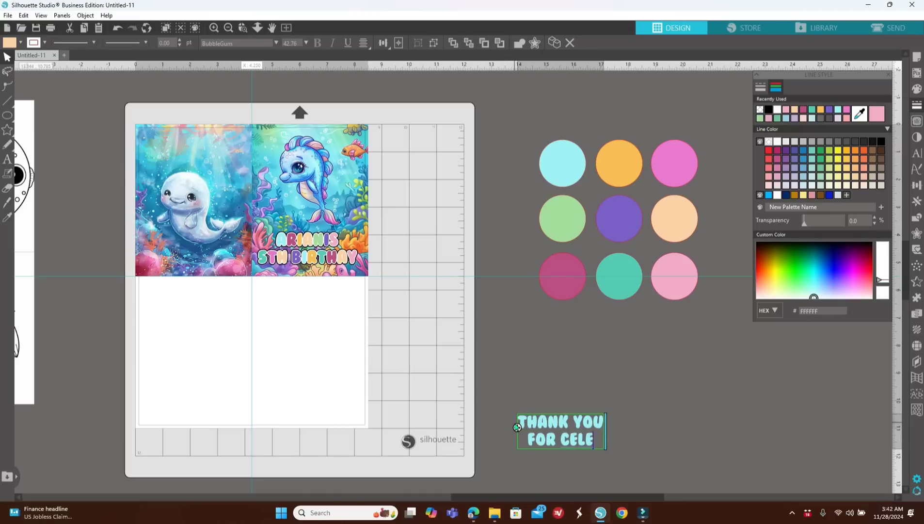
pyautogui.write('BTAING')
pyautogui.press('BackSpace')
pyautogui.press('BackSpace')
pyautogui.press('BackSpace')
pyautogui.press('BackSpace')
pyautogui.press('BackSpace')
pyautogui.write('RATI')
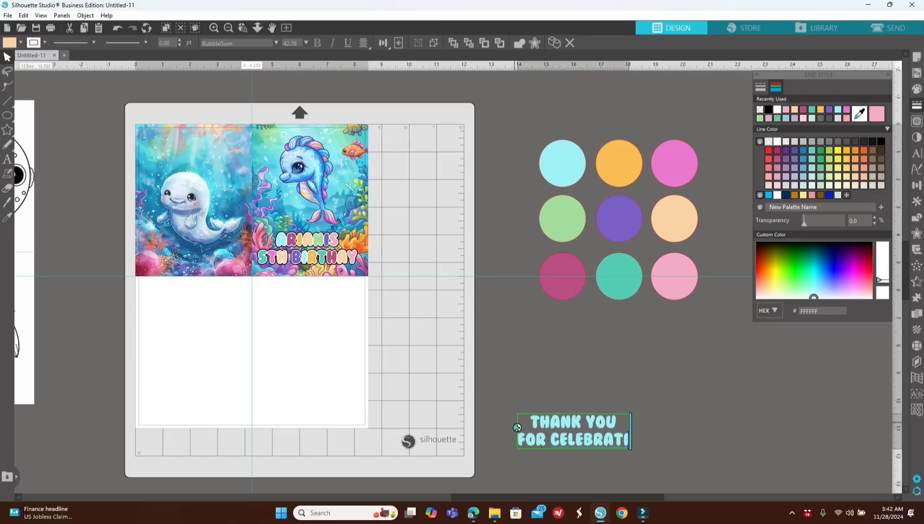
pyautogui.write('NG')
pyautogui.press('Return')
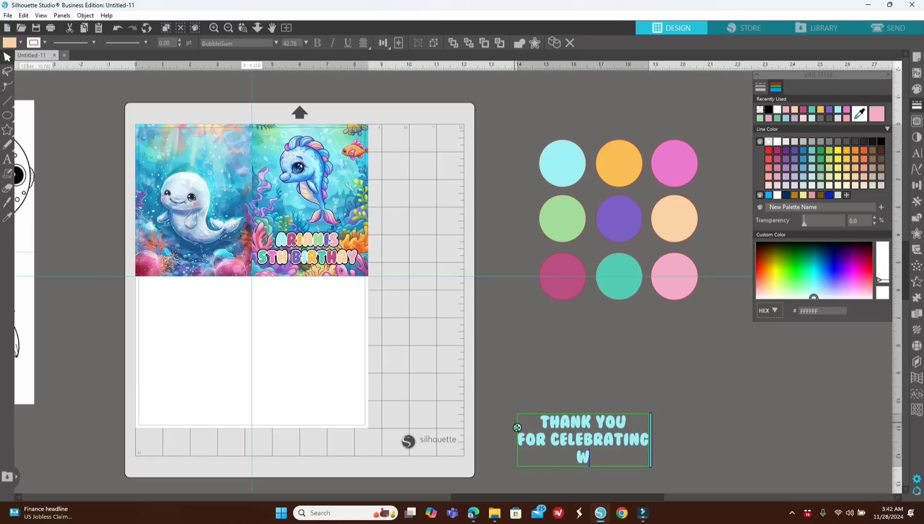
pyautogui.write('WITH ME')
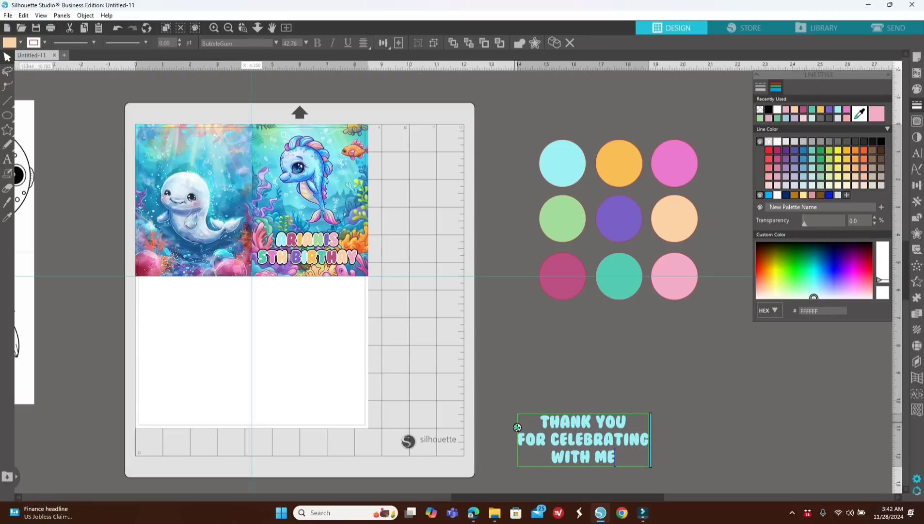
pyautogui.write('!')
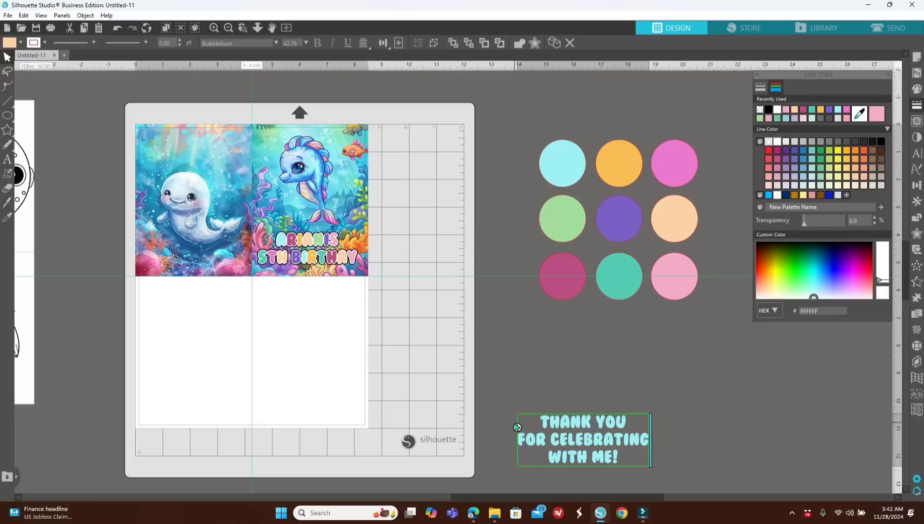
pyautogui.click(666, 389)
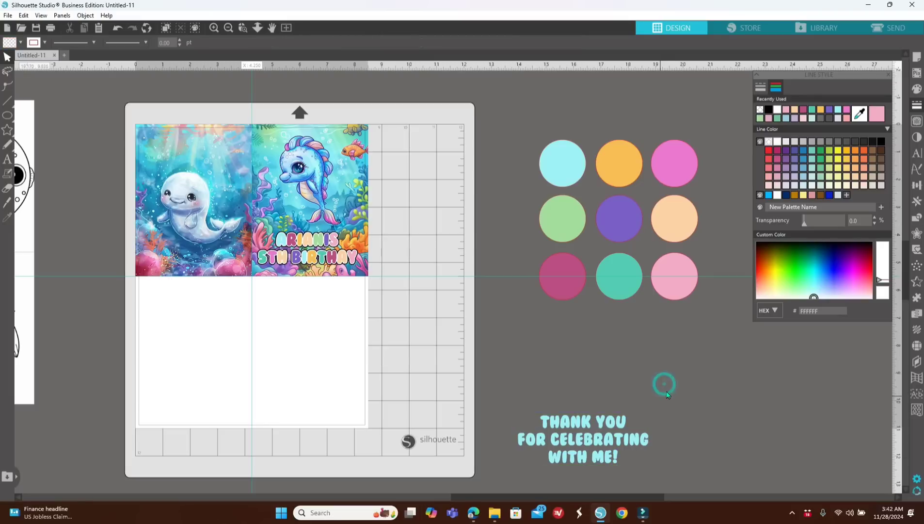
# Step: Fill the thank-you text with the bright pink palette color and move it up closer to the circles
pyautogui.click(596, 445)
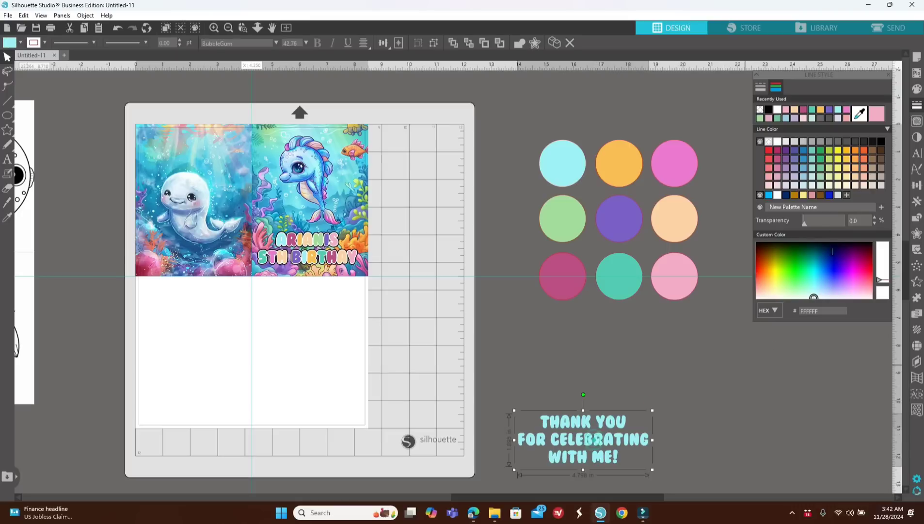
pyautogui.click(915, 89)
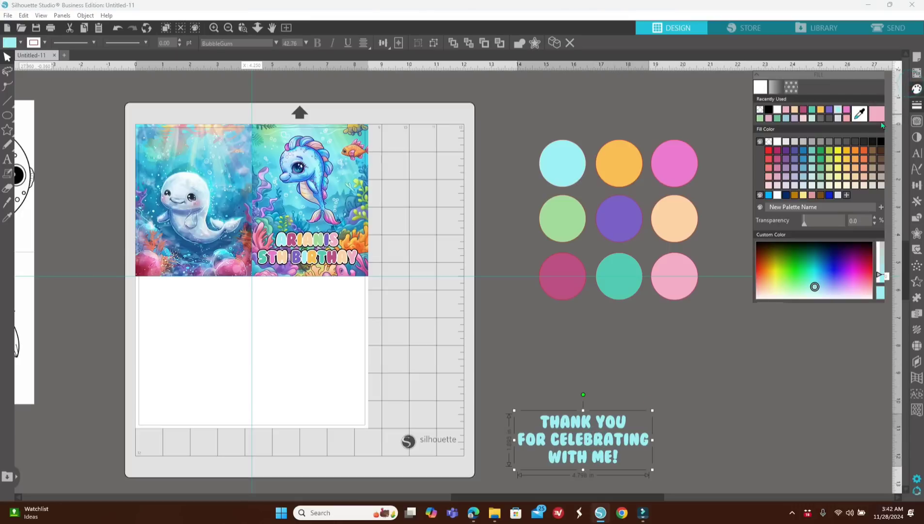
pyautogui.click(847, 110)
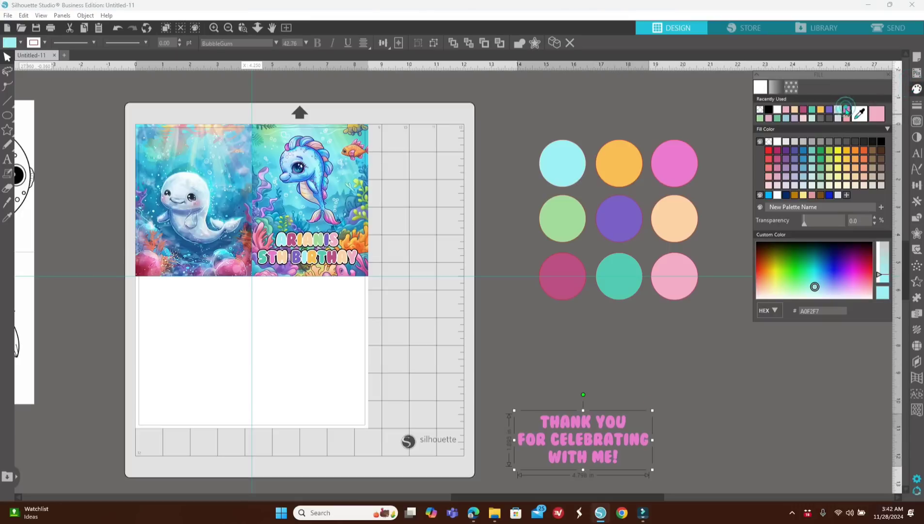
pyautogui.moveTo(586, 463); pyautogui.dragTo(608, 419)
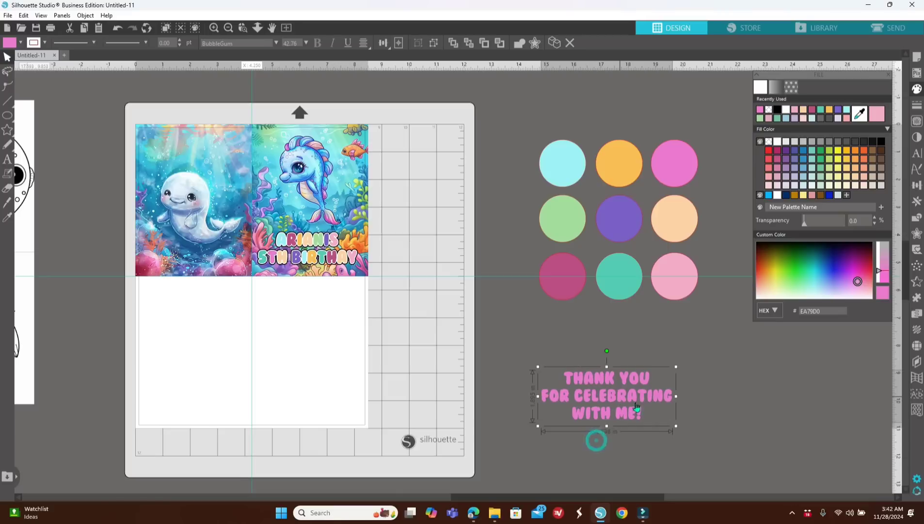
# Step: Add an offset around the thank-you text and fill it with white
pyautogui.click(917, 233)
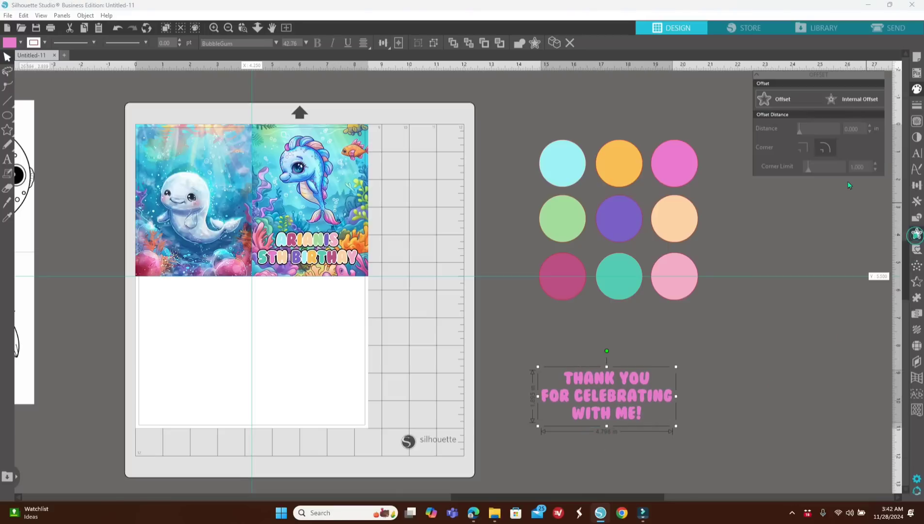
pyautogui.click(783, 100)
pyautogui.click(857, 184)
pyautogui.click(917, 89)
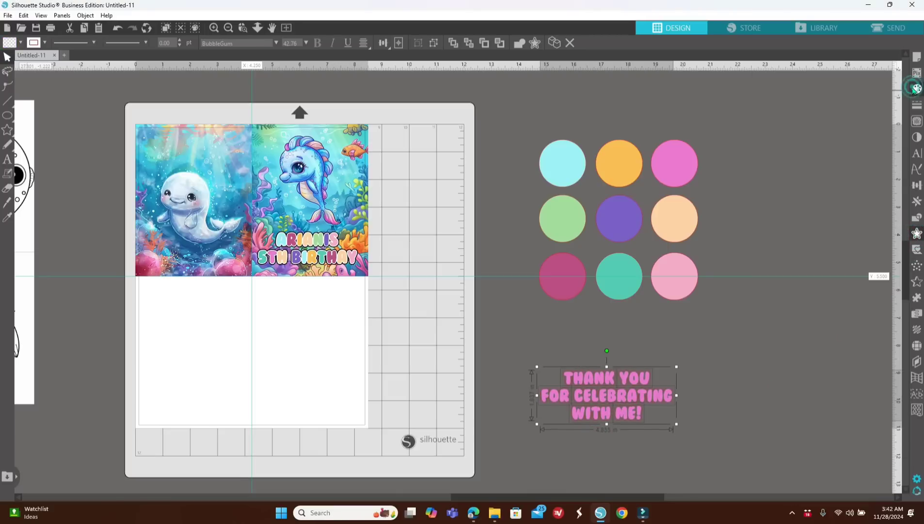
pyautogui.click(777, 109)
# Step: Add a second offset of 0.045 in around the thank-you text's white offset and fill it with black
pyautogui.click(917, 233)
pyautogui.click(783, 101)
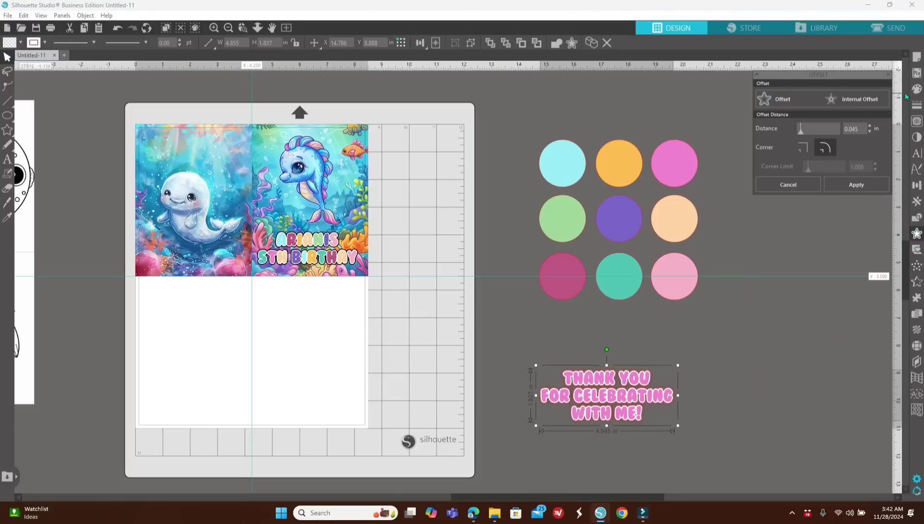
pyautogui.click(856, 184)
pyautogui.click(916, 89)
pyautogui.click(785, 109)
# Step: Group the thank-you text with its white and black offsets and open the line color settings
pyautogui.moveTo(531, 353); pyautogui.dragTo(700, 429)
pyautogui.rightClick(698, 409)
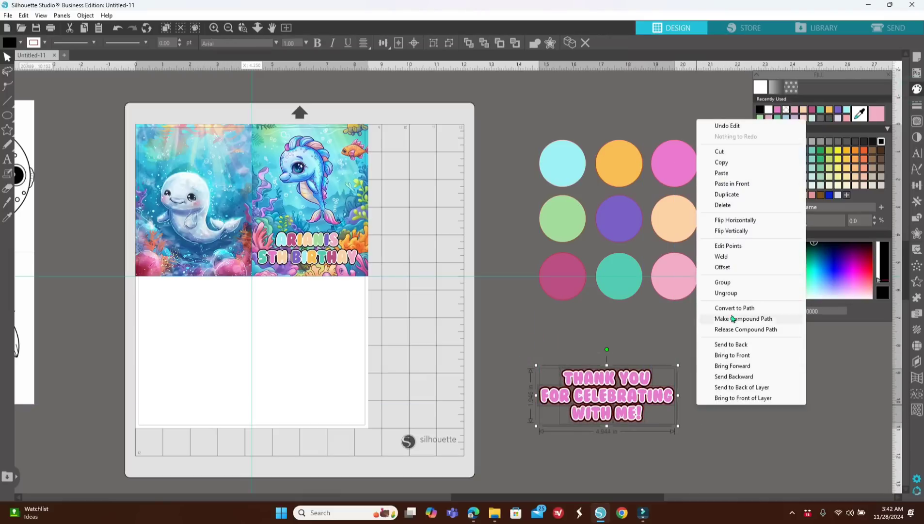
pyautogui.click(731, 284)
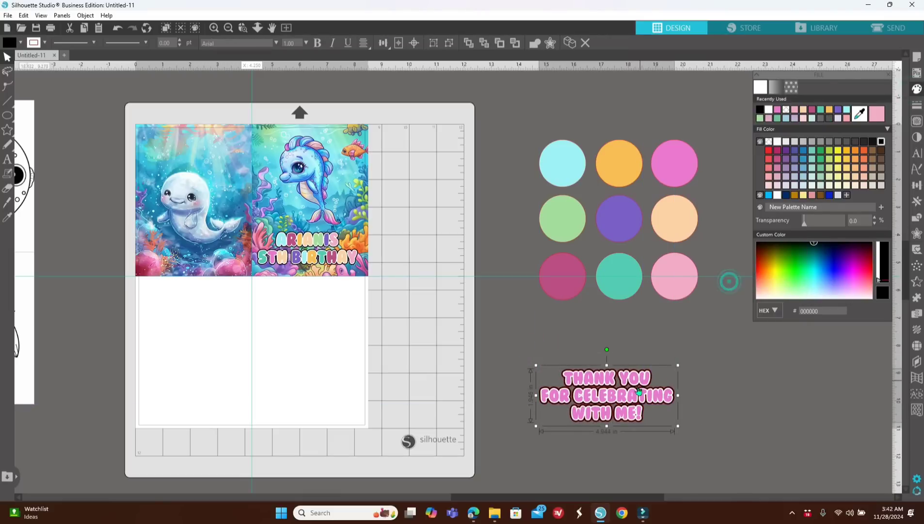
pyautogui.click(917, 104)
pyautogui.click(776, 88)
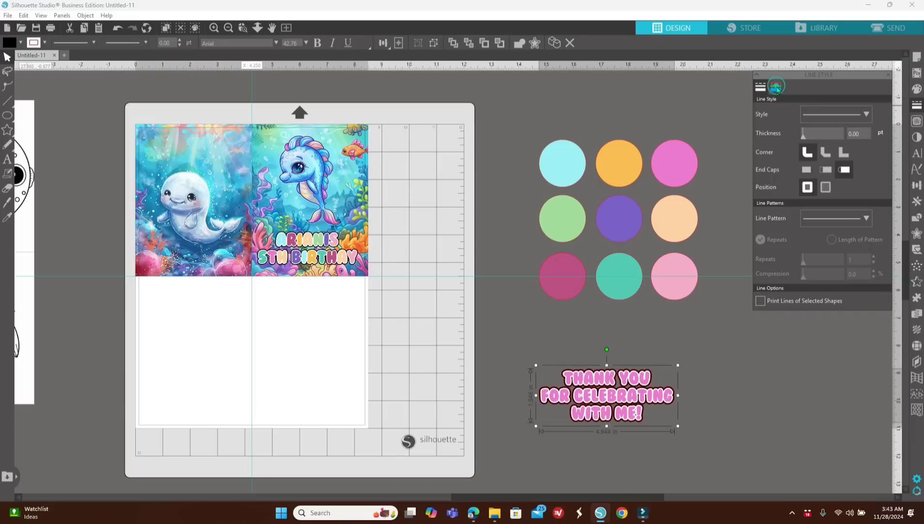
# Step: Move the thank-you message onto the white whale panel and resize it to fit above the whale
pyautogui.moveTo(656, 398); pyautogui.dragTo(212, 181)
pyautogui.moveTo(188, 166); pyautogui.dragTo(216, 154)
pyautogui.click(213, 342)
pyautogui.click(191, 156)
pyautogui.moveTo(150, 170); pyautogui.dragTo(142, 174)
pyautogui.moveTo(197, 165); pyautogui.dragTo(199, 164)
pyautogui.click(107, 221)
# Step: Group the whole cover spread, including both background images, the title and the thank-you message
pyautogui.moveTo(107, 98); pyautogui.dragTo(386, 258)
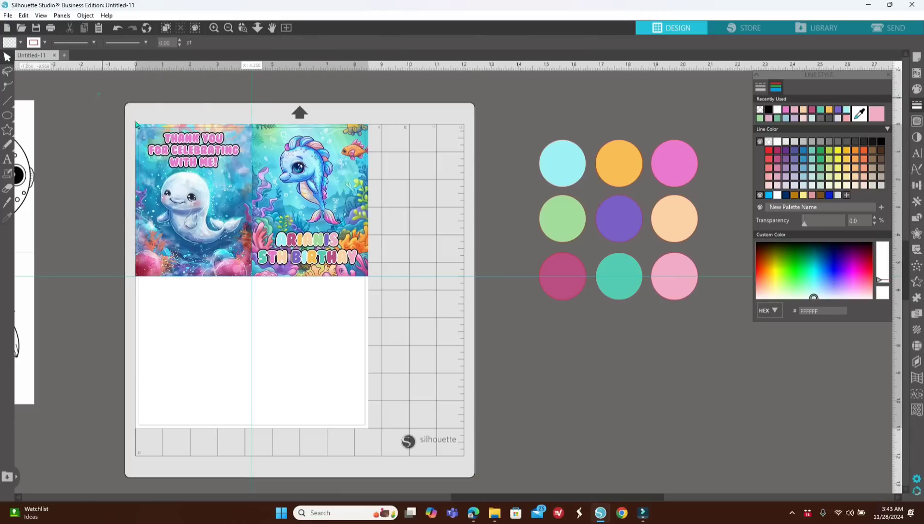
pyautogui.moveTo(98, 94); pyautogui.dragTo(390, 307)
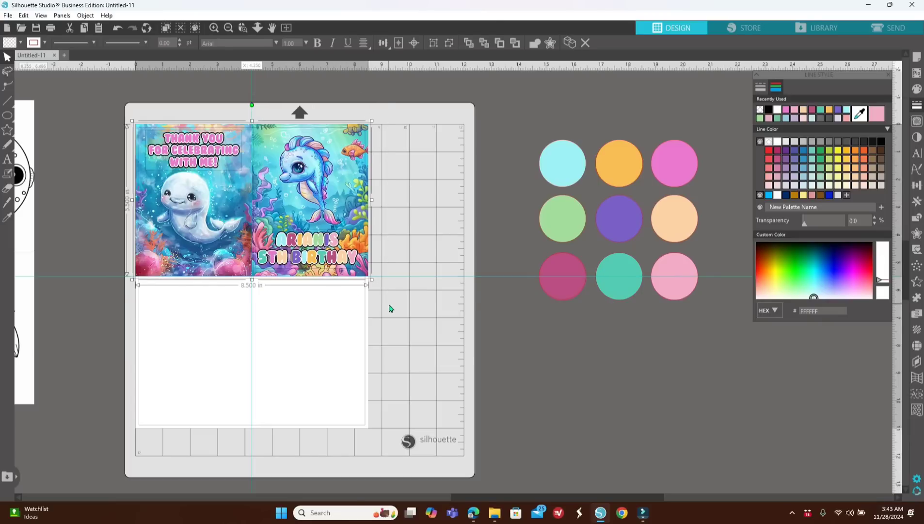
pyautogui.rightClick(391, 309)
pyautogui.click(424, 180)
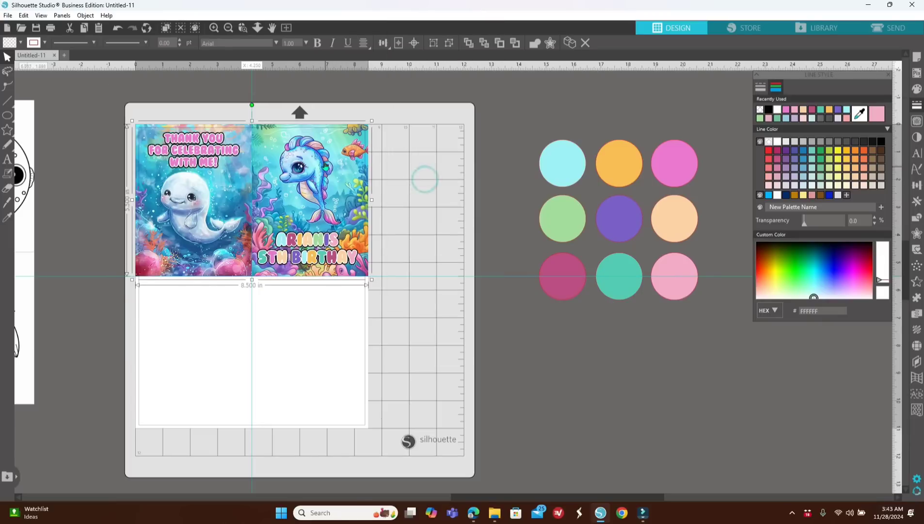
# Step: Duplicate the cover spread into the lower half of the page and delete the nine palette circles
pyautogui.rightClick(305, 176)
pyautogui.click(335, 255)
pyautogui.moveTo(327, 165); pyautogui.dragTo(319, 318)
pyautogui.click(449, 335)
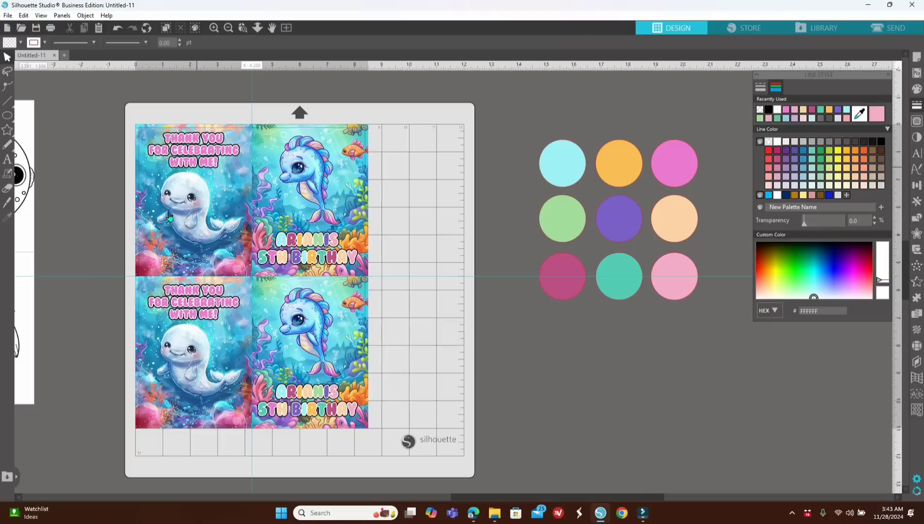
pyautogui.moveTo(529, 130); pyautogui.dragTo(675, 331)
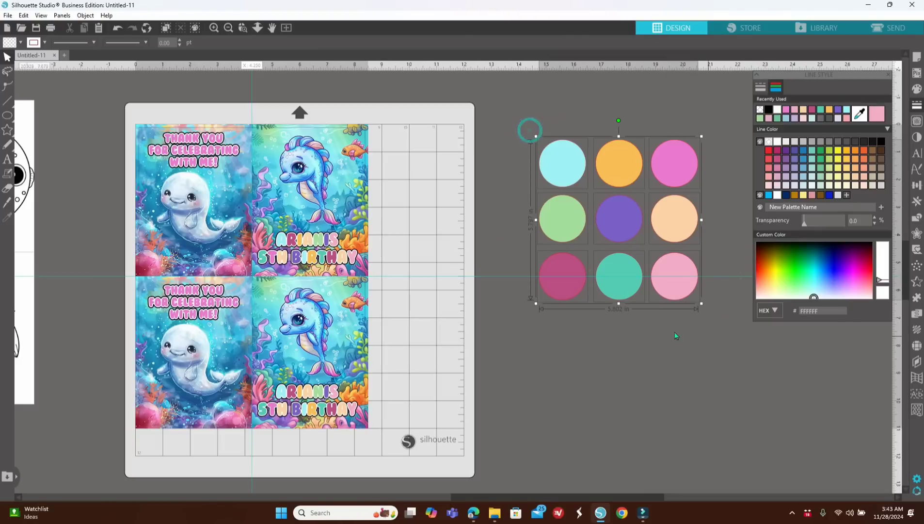
pyautogui.press('Delete')
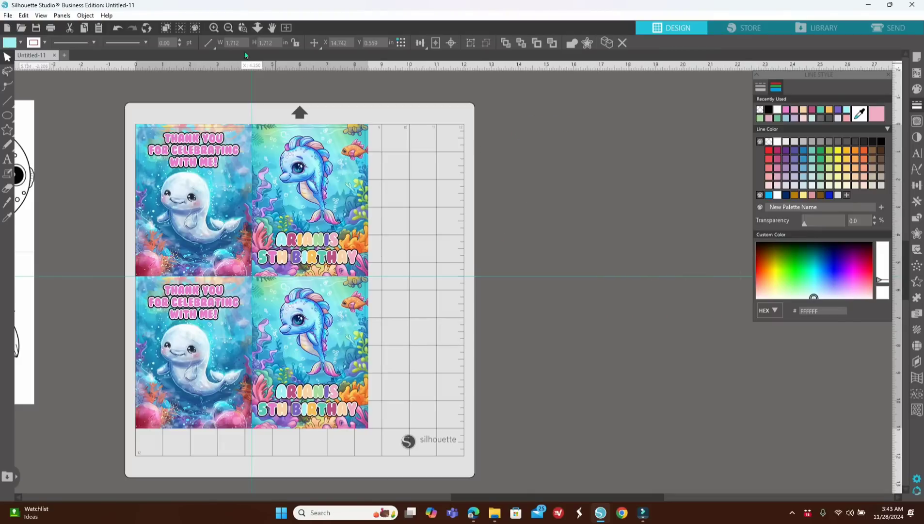
# Step: Open the ET-16600 Series printing preferences for the cover sheet and set the paper source to Paper Tray
pyautogui.click(230, 27)
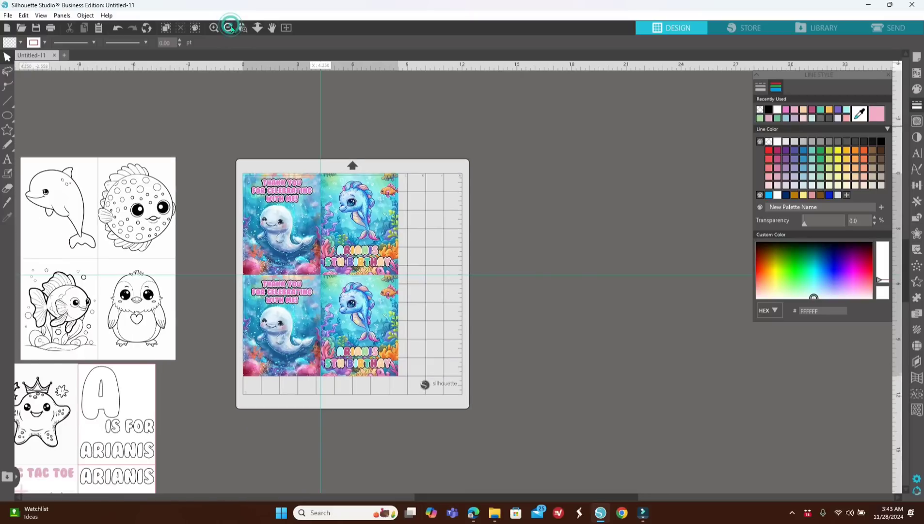
pyautogui.click(229, 27)
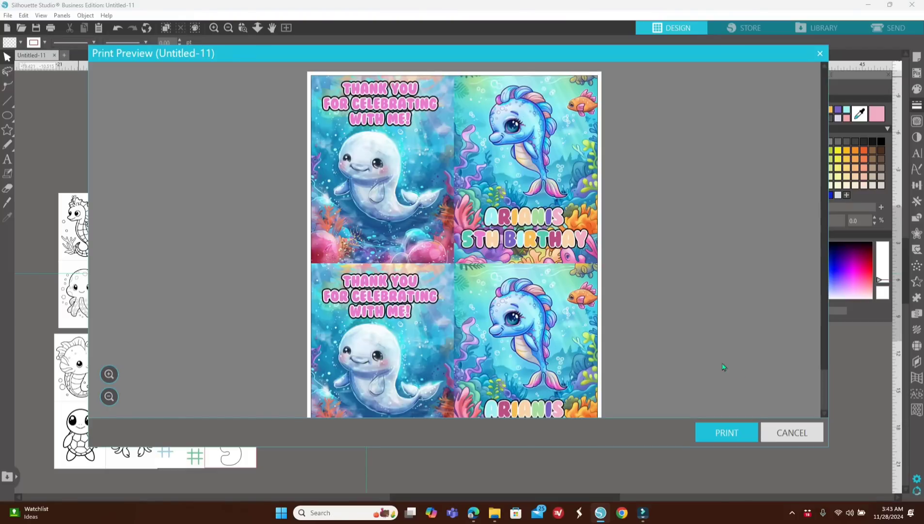
pyautogui.click(722, 433)
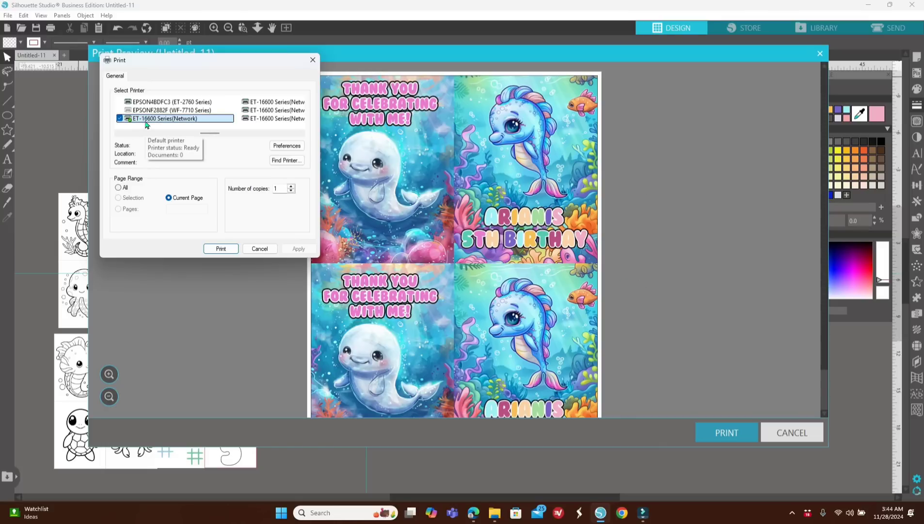
pyautogui.click(286, 146)
pyautogui.click(293, 129)
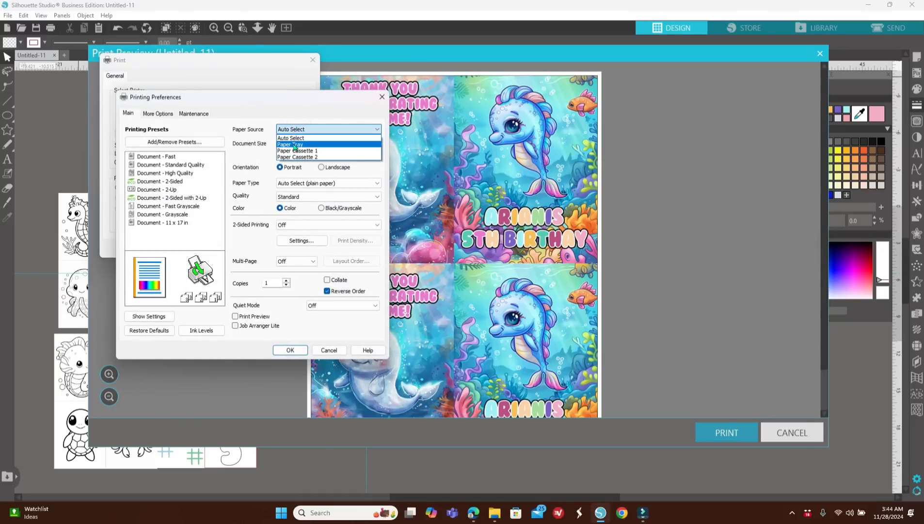
pyautogui.click(295, 145)
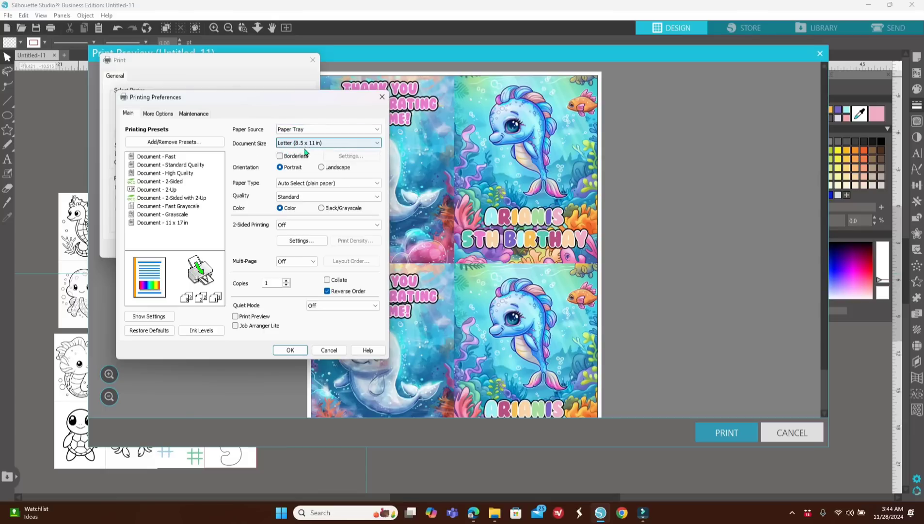
# Step: Enable borderless printing for the cover sheet and set the paper type to Premium Photo Paper Glossy
pyautogui.click(280, 156)
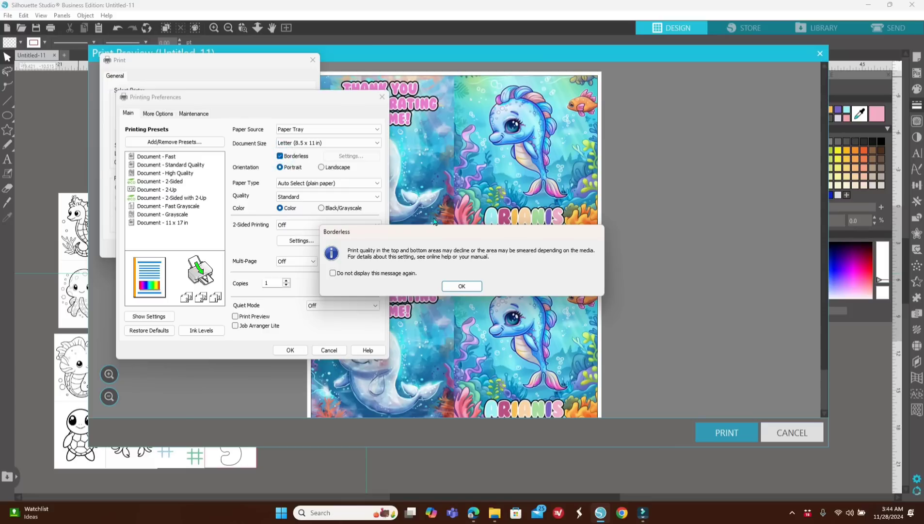
pyautogui.click(461, 286)
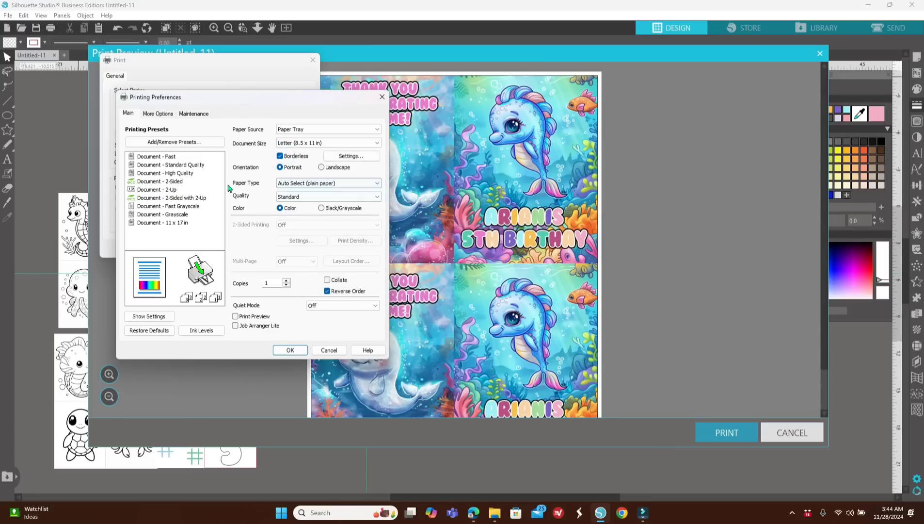
pyautogui.click(308, 184)
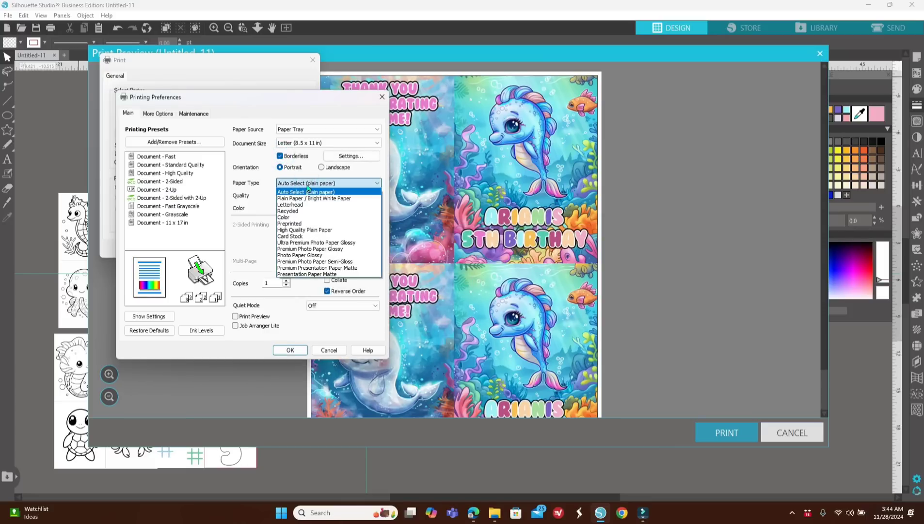
pyautogui.click(345, 250)
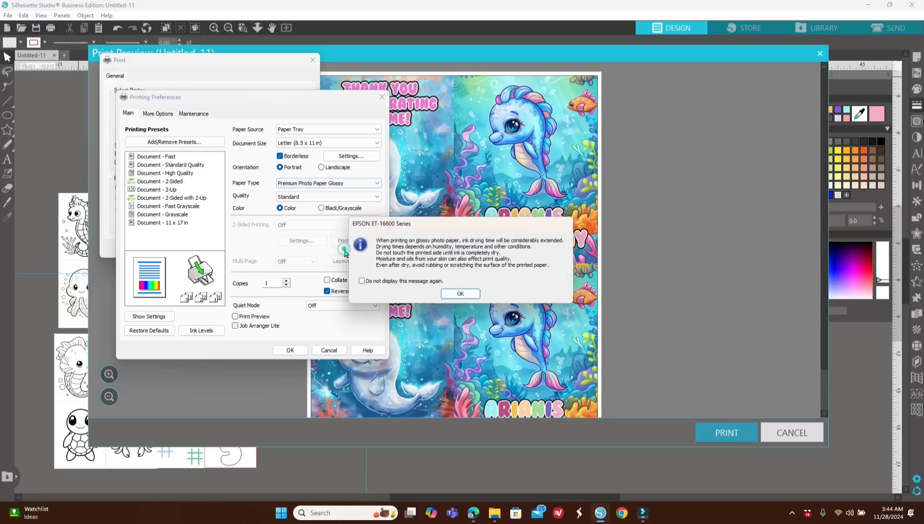
pyautogui.click(451, 300)
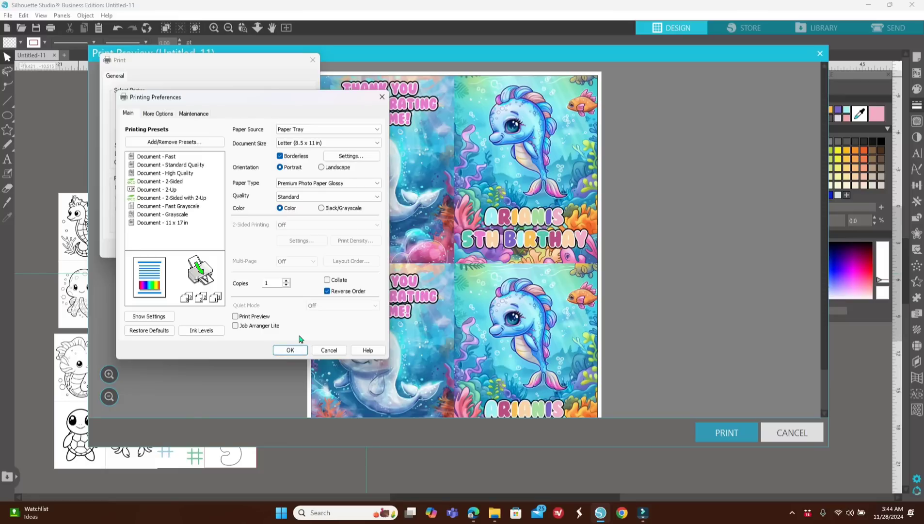
# Step: Cancel the printing preferences and the cover sheet's print job, and close the print preview
pyautogui.click(329, 350)
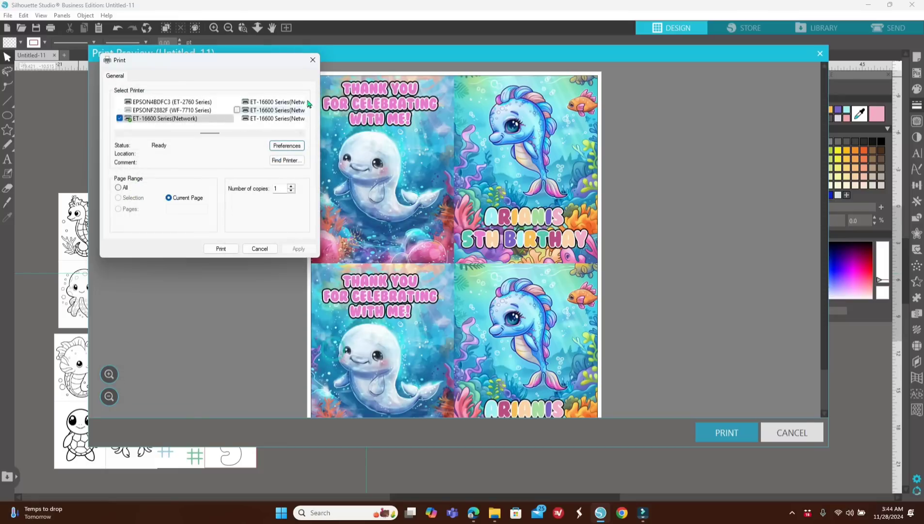
pyautogui.click(312, 60)
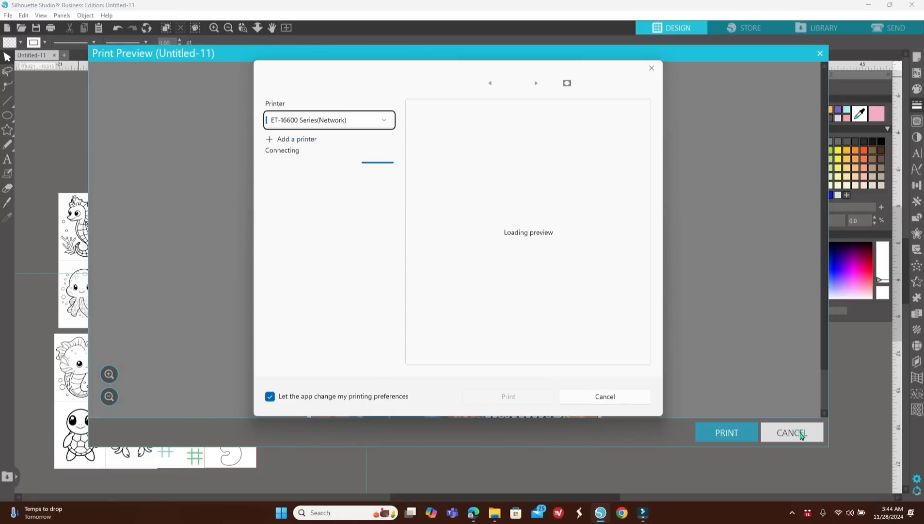
pyautogui.click(800, 432)
pyautogui.click(606, 396)
pyautogui.click(784, 429)
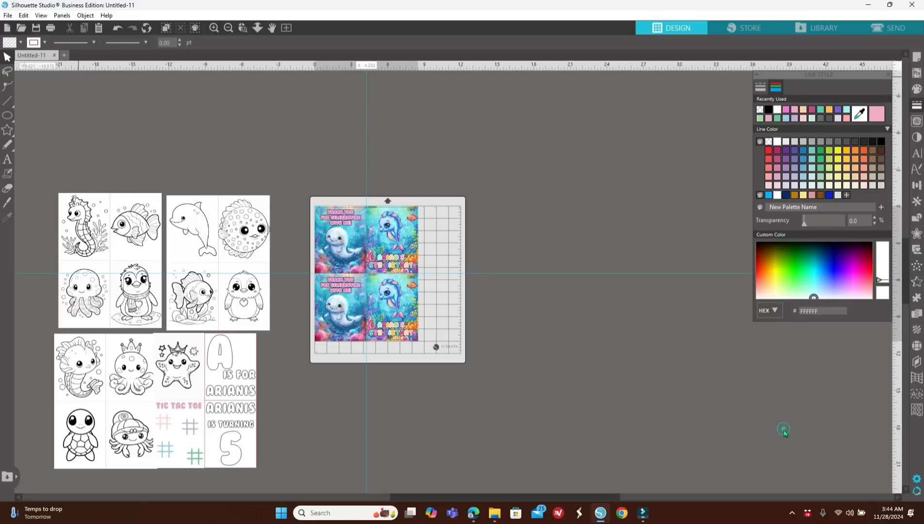
# Step: Move the finished cover sheet off the page and center the dolphin and pufferfish coloring sheet on the page
pyautogui.click(363, 242)
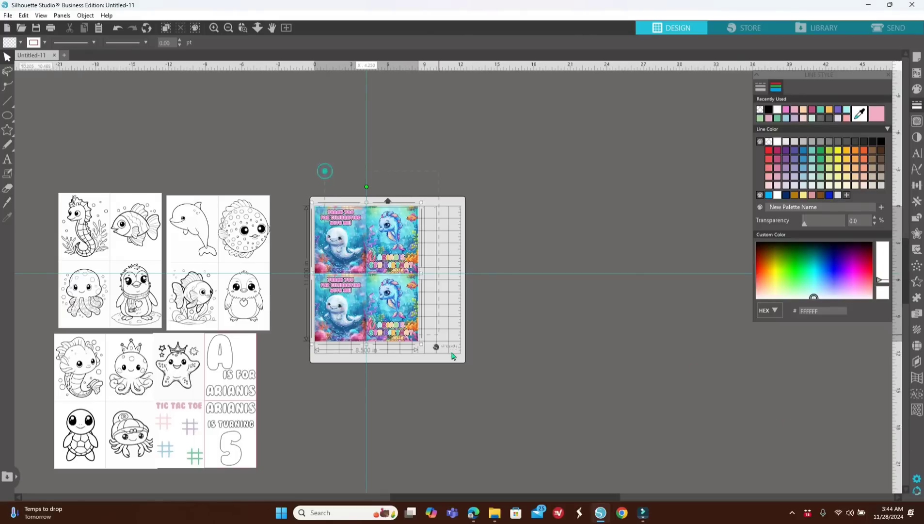
pyautogui.moveTo(410, 322); pyautogui.dragTo(676, 285)
pyautogui.click(222, 301)
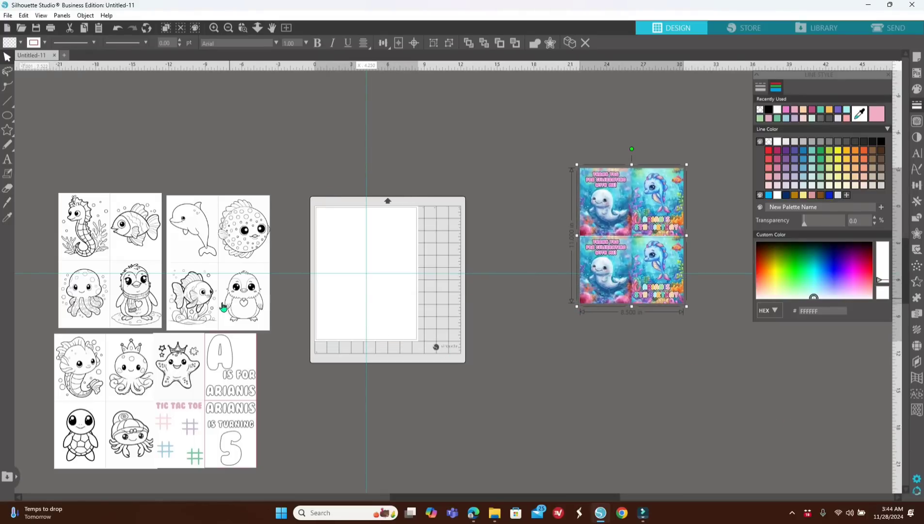
pyautogui.click(917, 185)
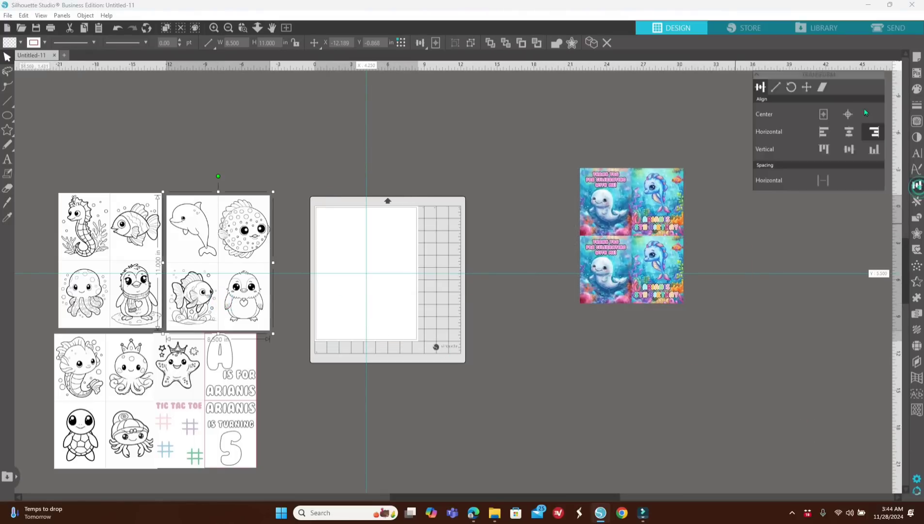
pyautogui.click(849, 115)
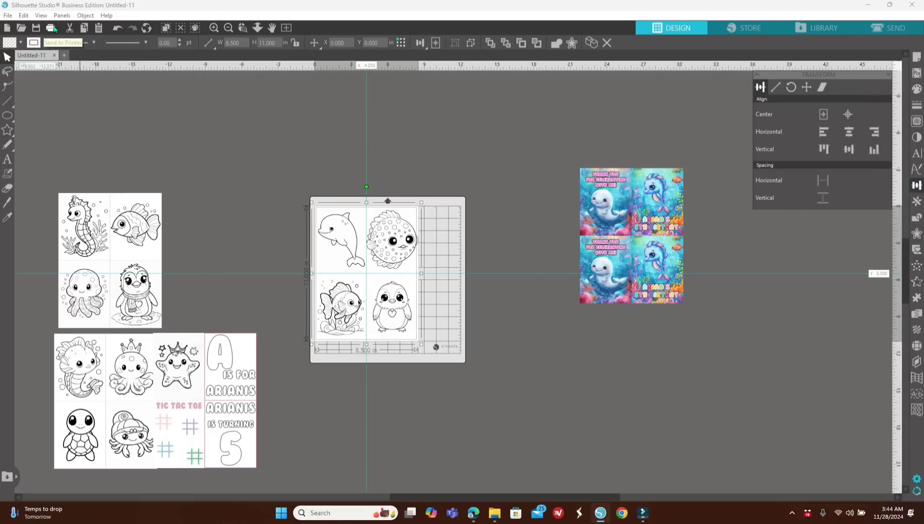
# Step: Open the printing preferences for the dolphin coloring sheet and set its paper source to Paper Tray
pyautogui.click(51, 28)
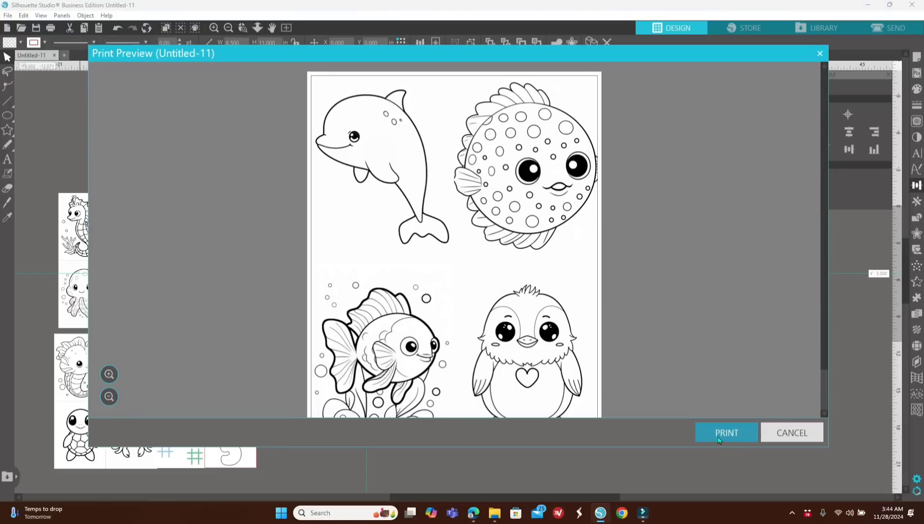
pyautogui.click(717, 436)
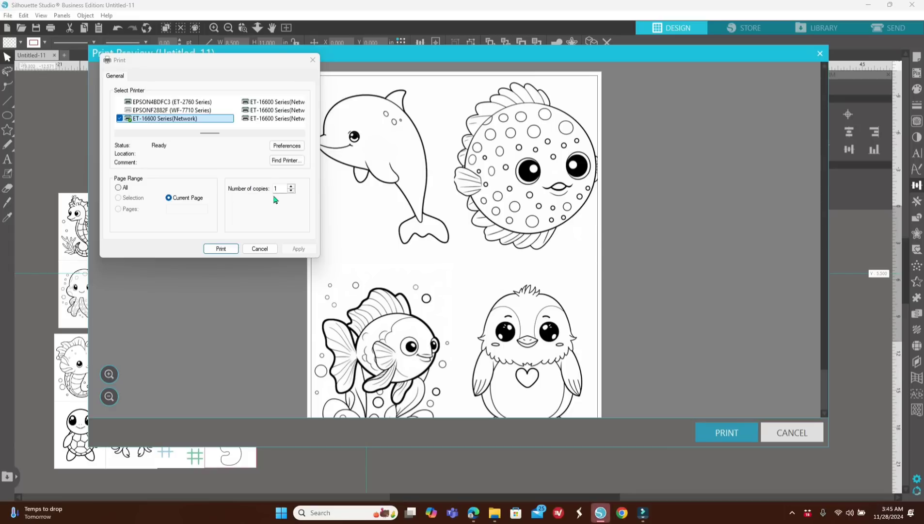
pyautogui.click(287, 146)
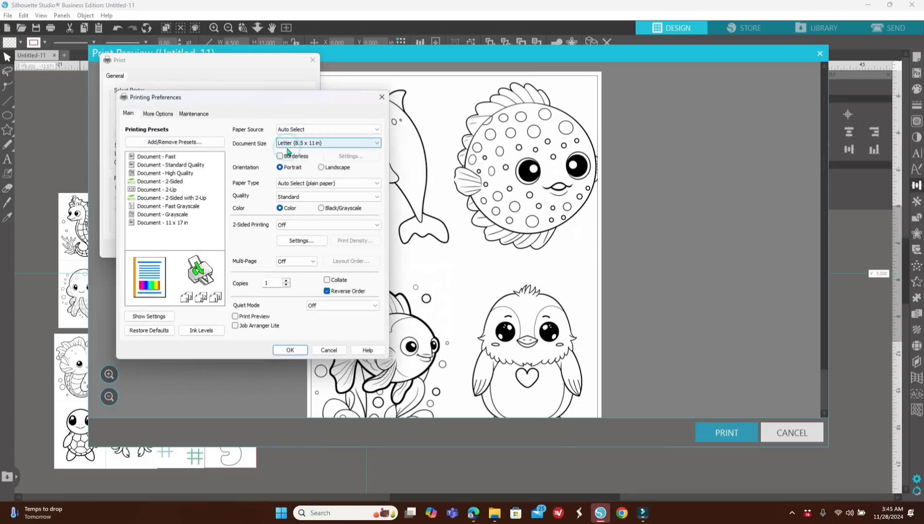
pyautogui.click(291, 129)
pyautogui.click(303, 145)
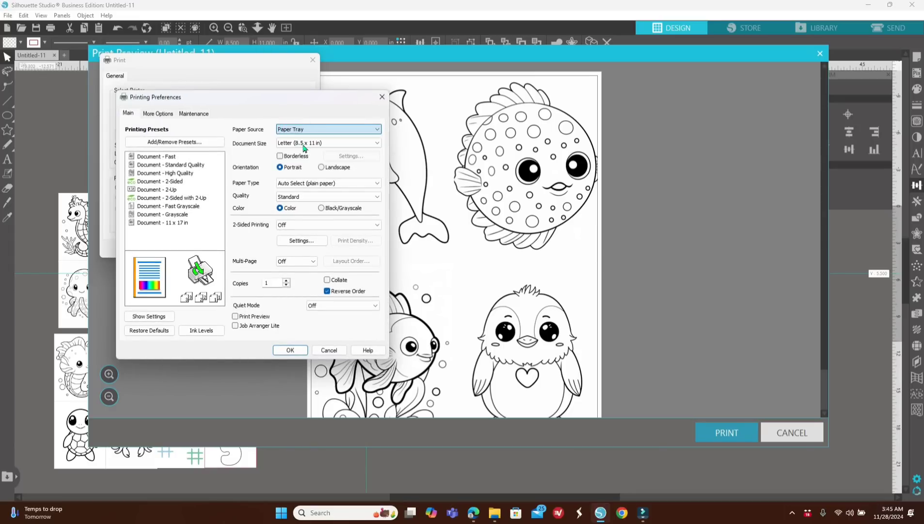
pyautogui.click(303, 144)
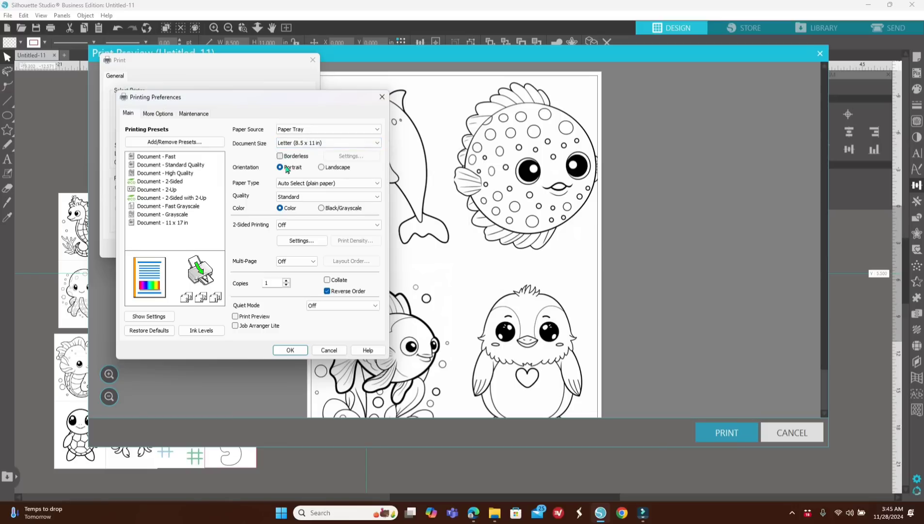
# Step: Review the available paper types for the coloring sheet, then cancel its print job and close the print preview
pyautogui.click(293, 184)
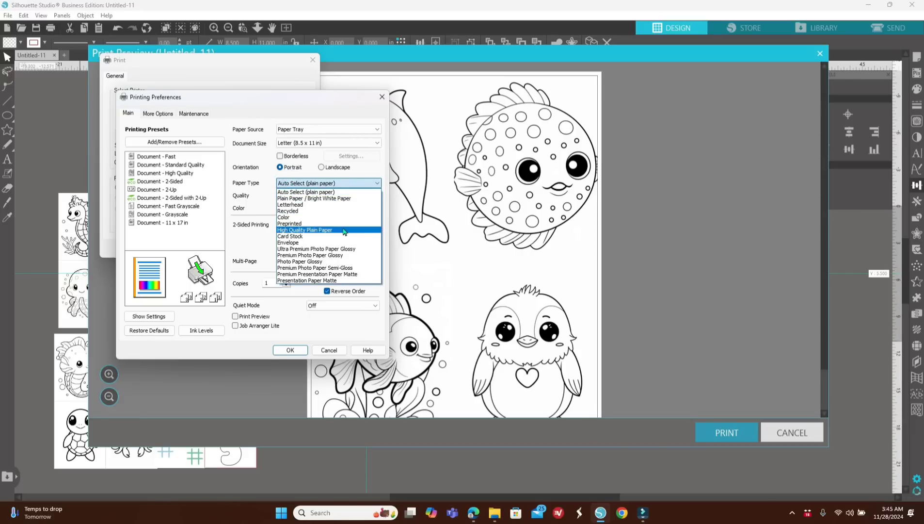
pyautogui.press('Up')
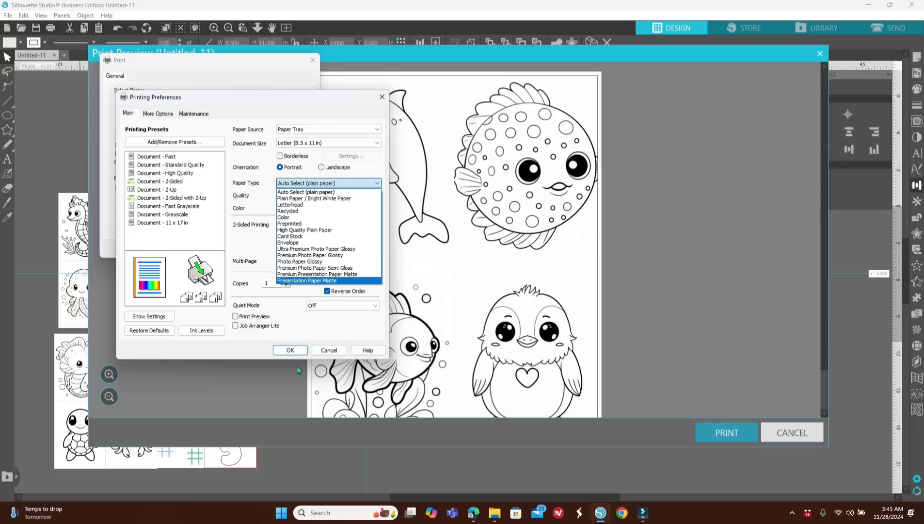
pyautogui.click(383, 98)
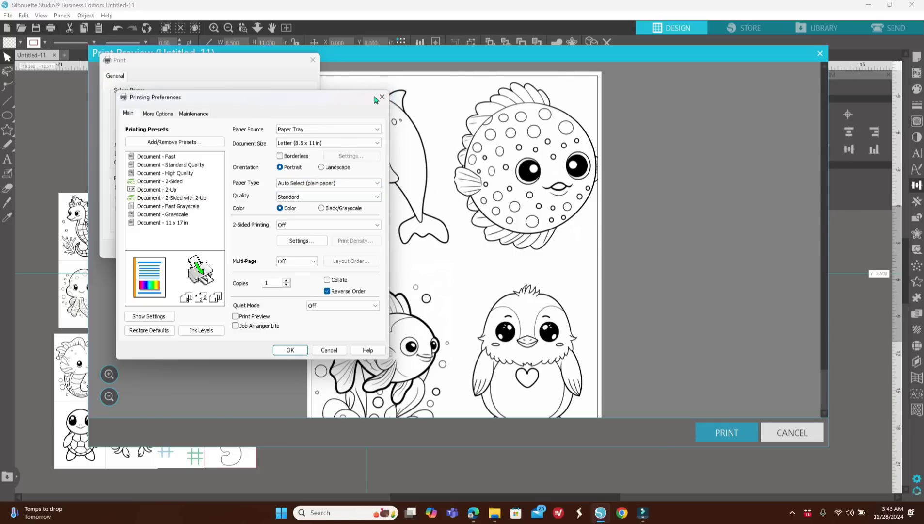
pyautogui.click(381, 98)
pyautogui.click(313, 60)
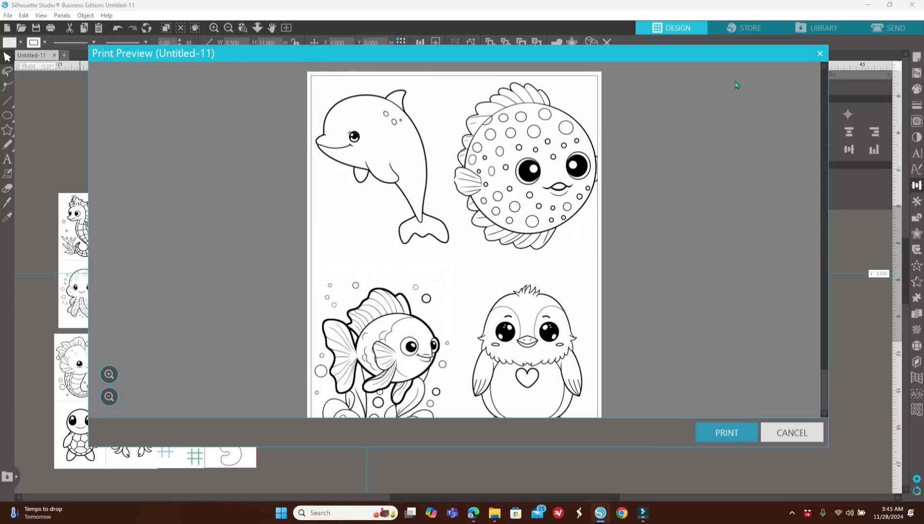
pyautogui.click(821, 54)
pyautogui.click(611, 398)
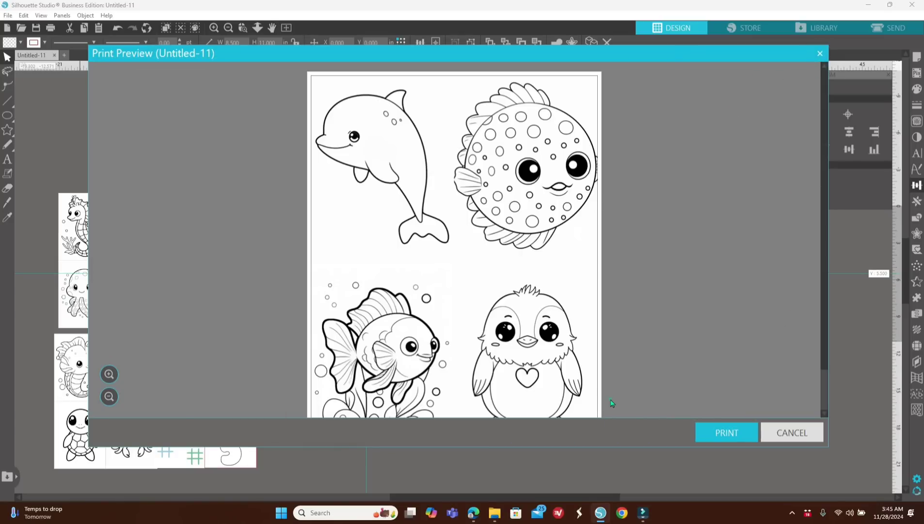
pyautogui.click(791, 432)
# Step: Clear the dolphin sheet off the page, place it beside the seahorse sheet, and space the tic-tac-toe sheet apart from its neighbor
pyautogui.moveTo(358, 315); pyautogui.dragTo(574, 387)
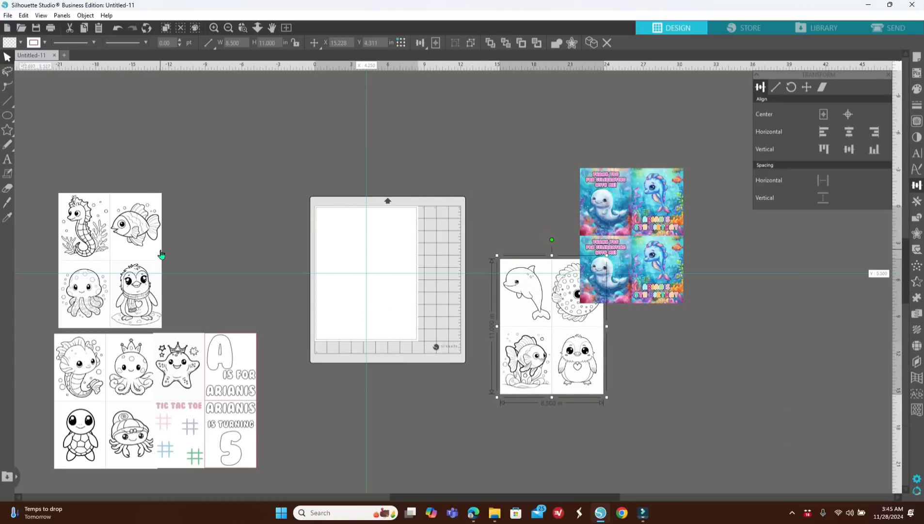
pyautogui.moveTo(210, 381); pyautogui.dragTo(236, 377)
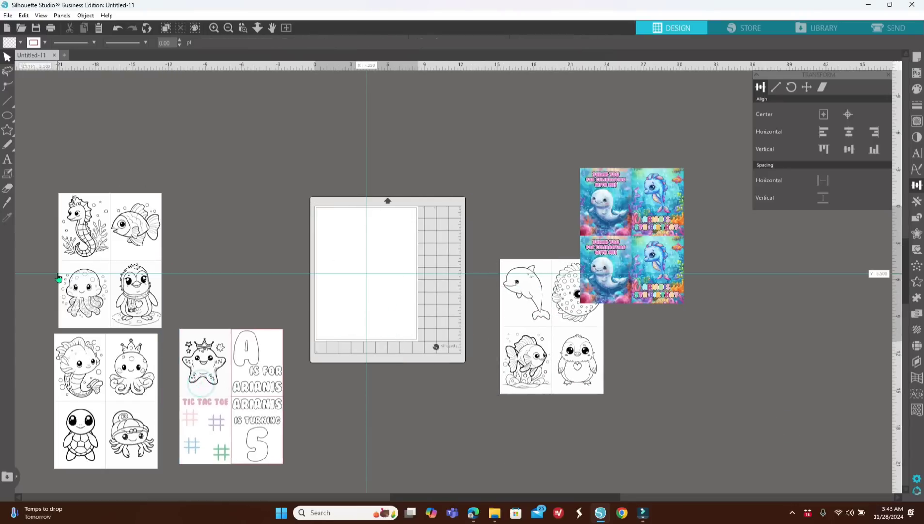
pyautogui.moveTo(129, 293); pyautogui.dragTo(158, 231)
pyautogui.moveTo(576, 368); pyautogui.dragTo(398, 280)
pyautogui.moveTo(402, 245); pyautogui.dragTo(295, 200)
pyautogui.click(304, 191)
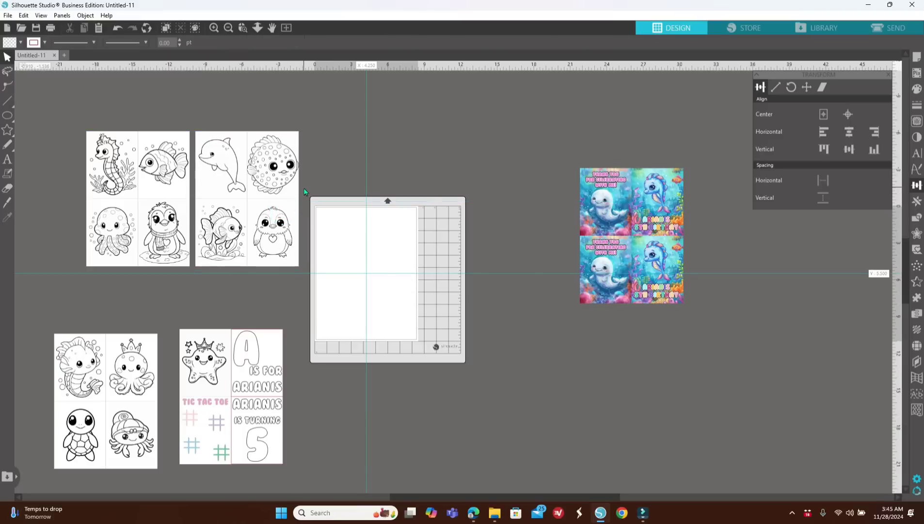